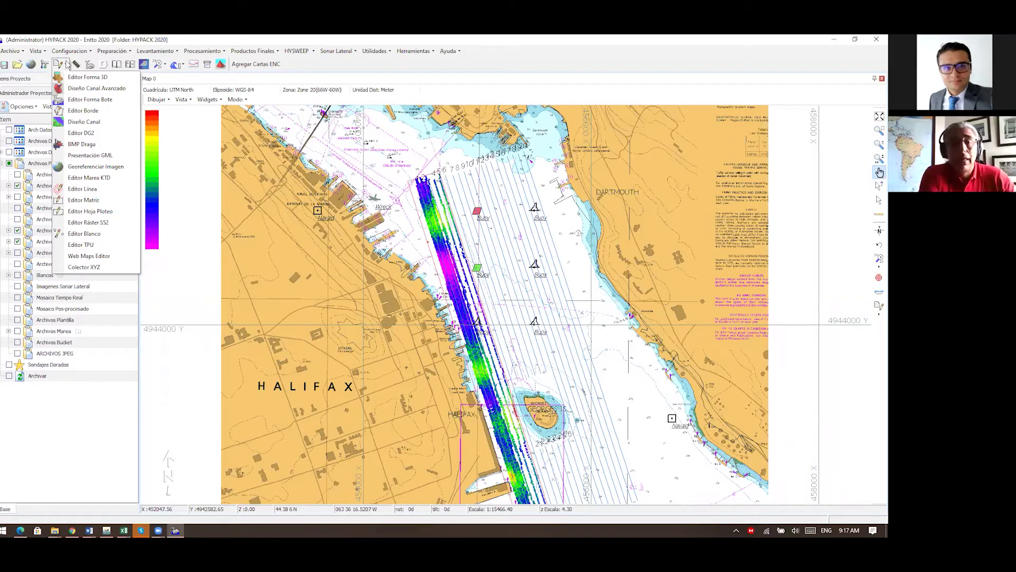
click(68, 65)
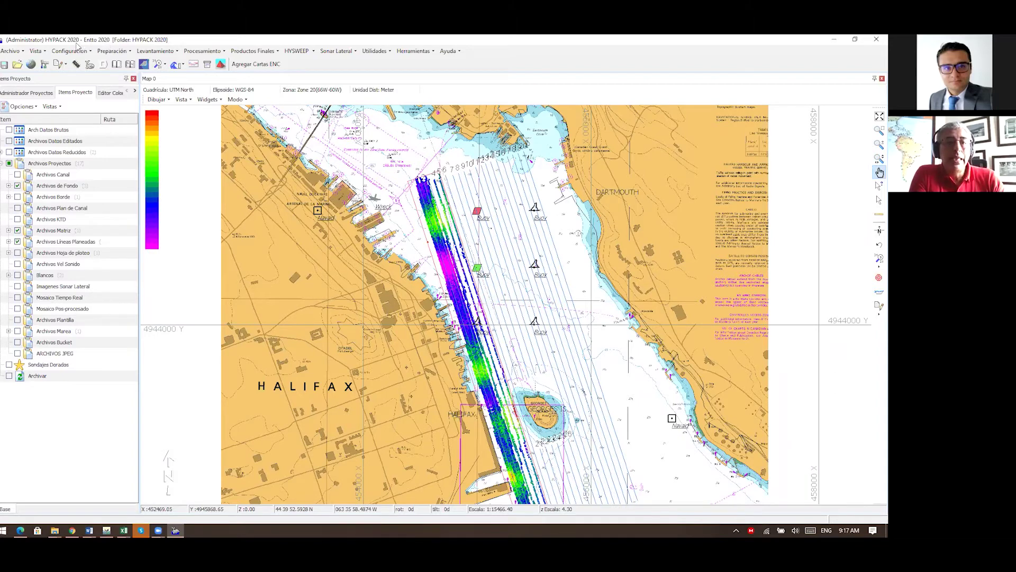
click(165, 64)
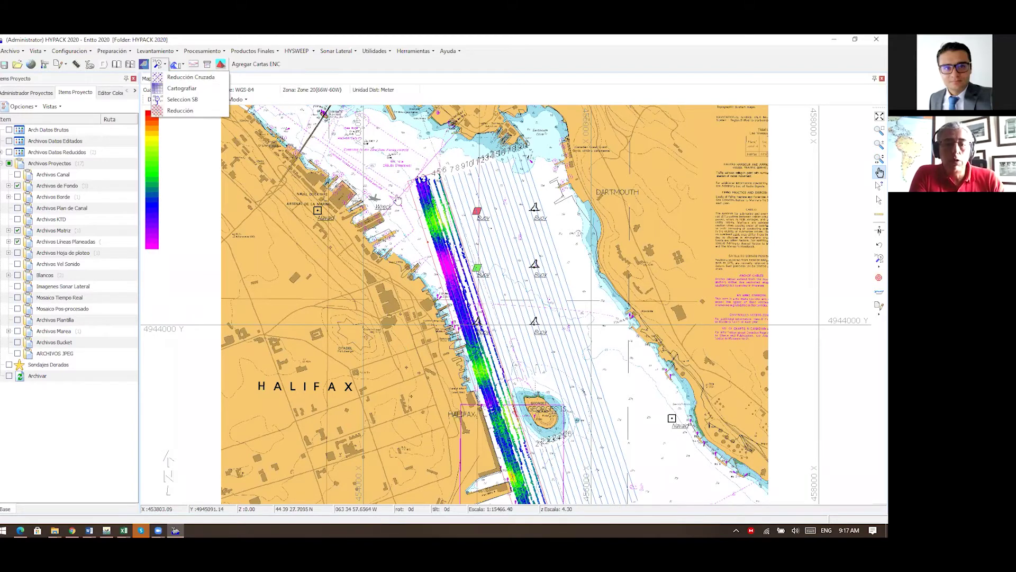
click(89, 55)
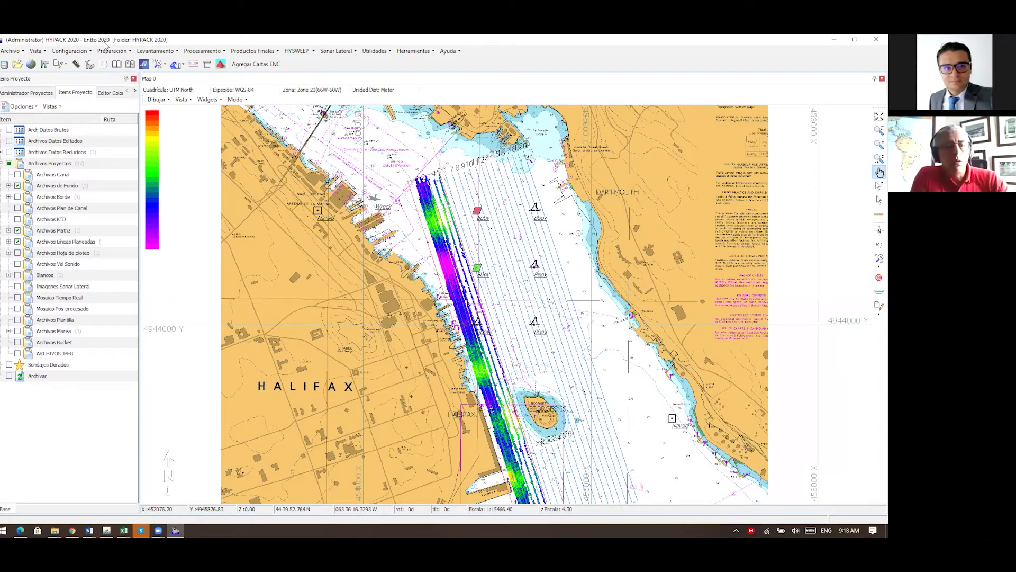
- Create a new project named "Practica Seminario Sept 2020" in the HYPACK 2020 project folder
click(31, 96)
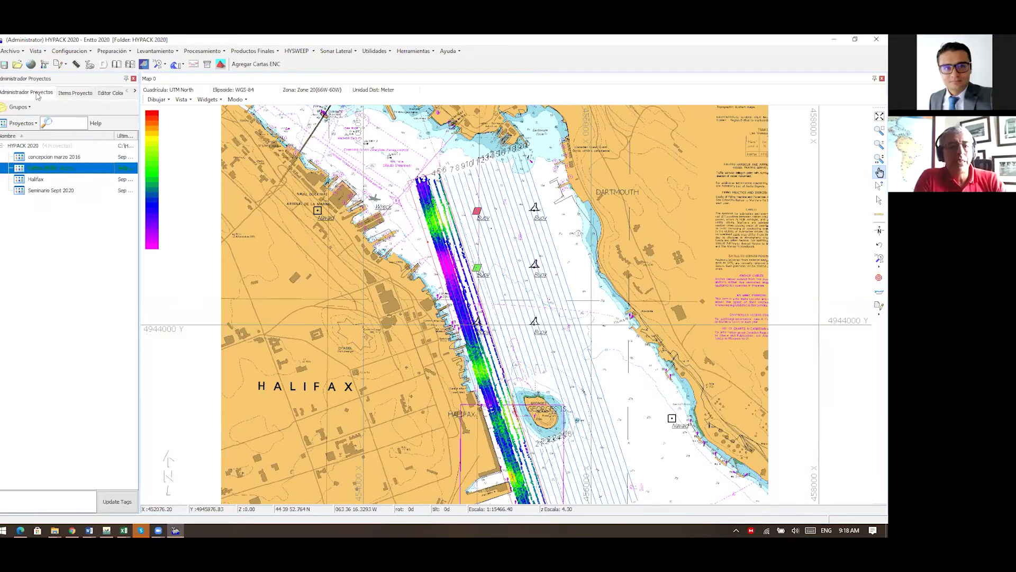
click(36, 124)
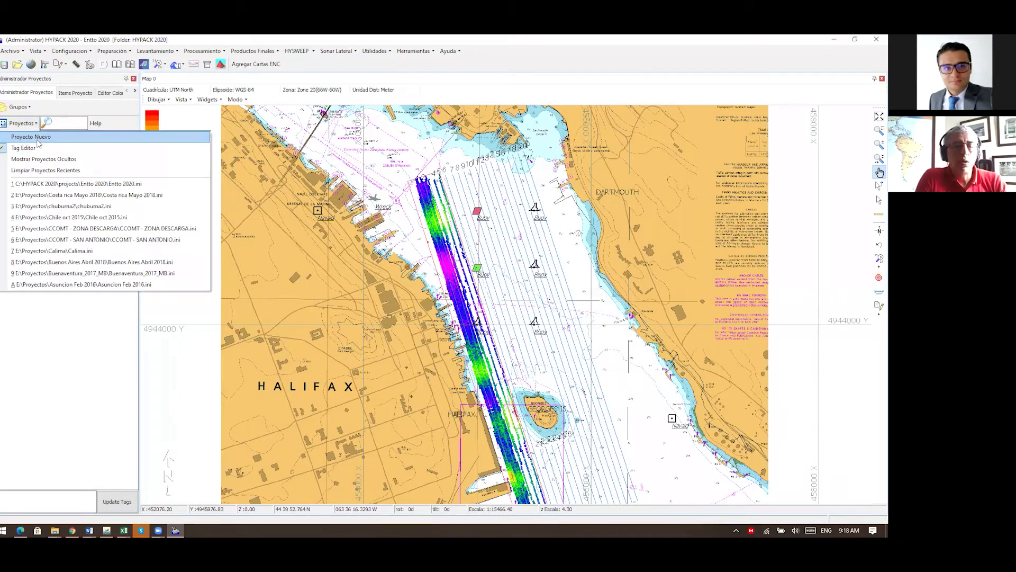
click(37, 138)
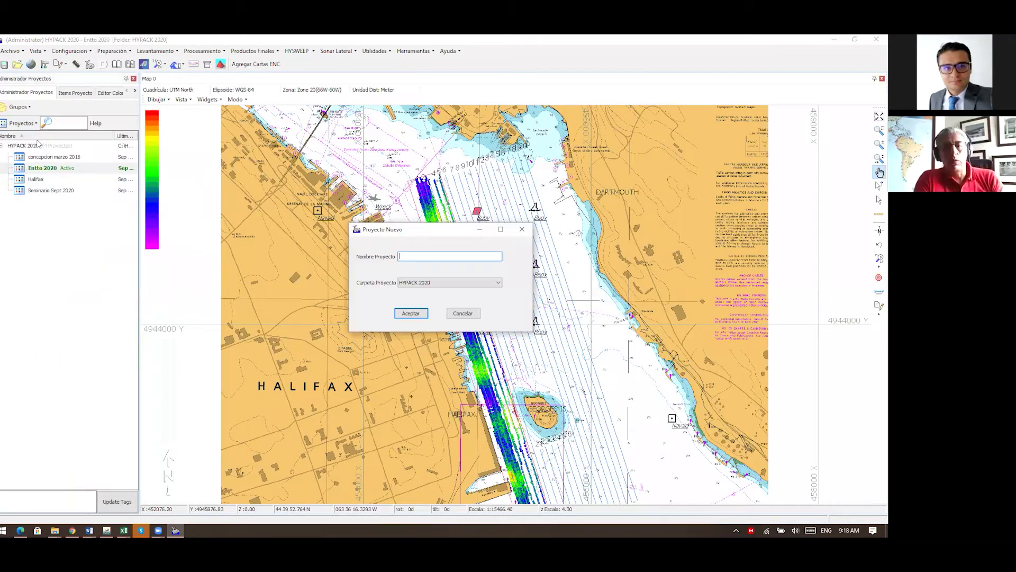
text(Practica S)
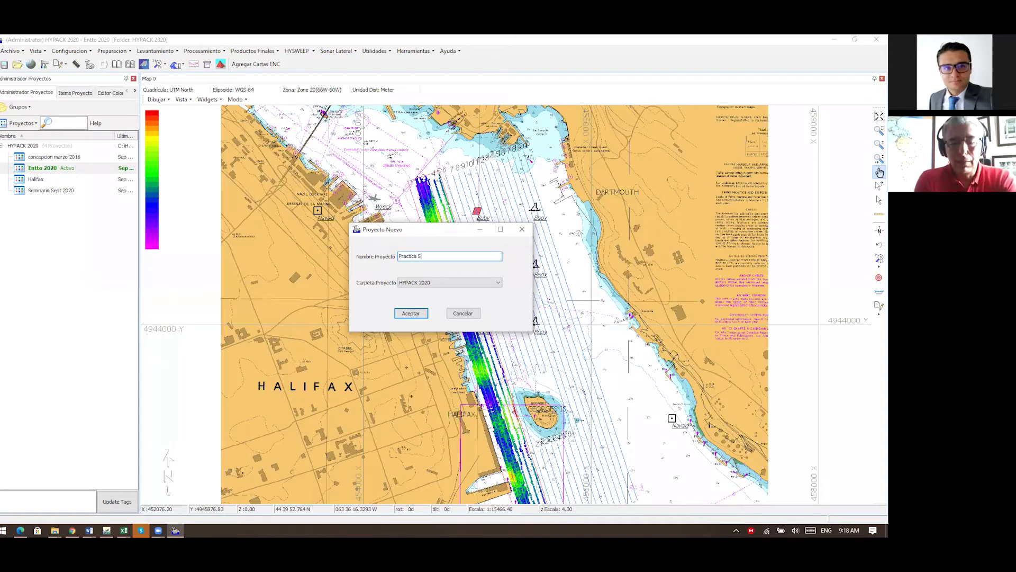
text(eminario)
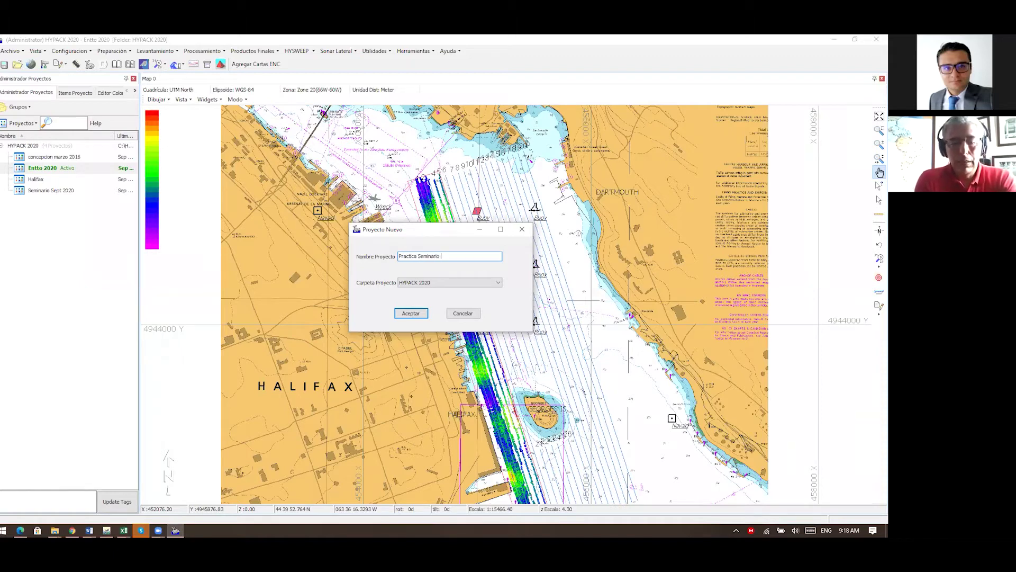
text( 2020ario Sept)
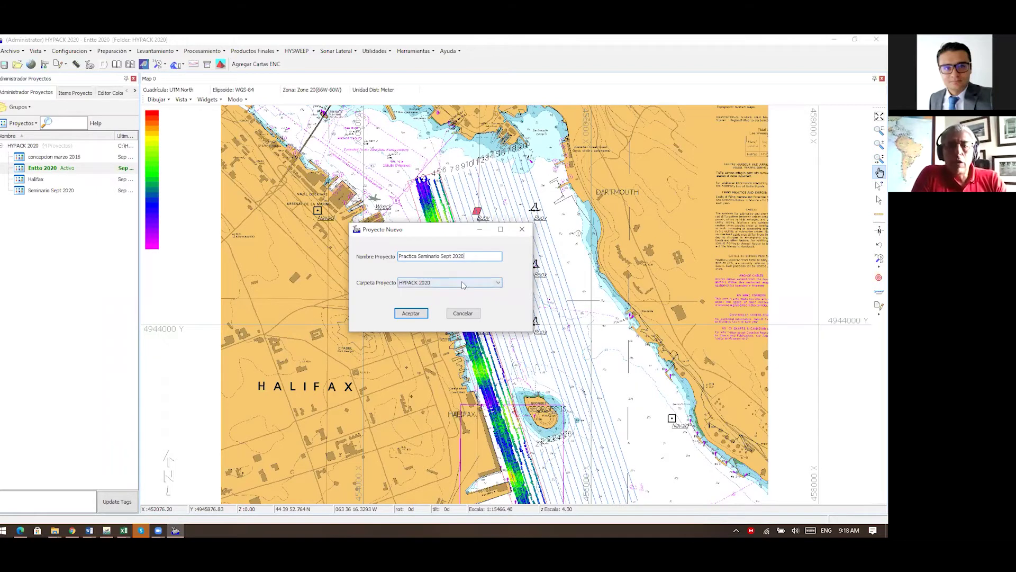
click(501, 282)
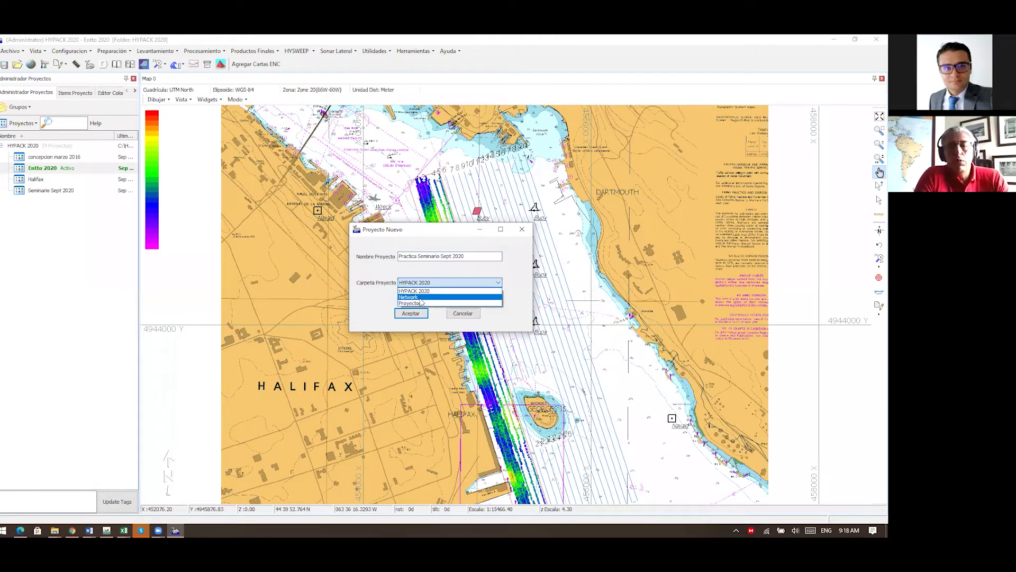
click(413, 317)
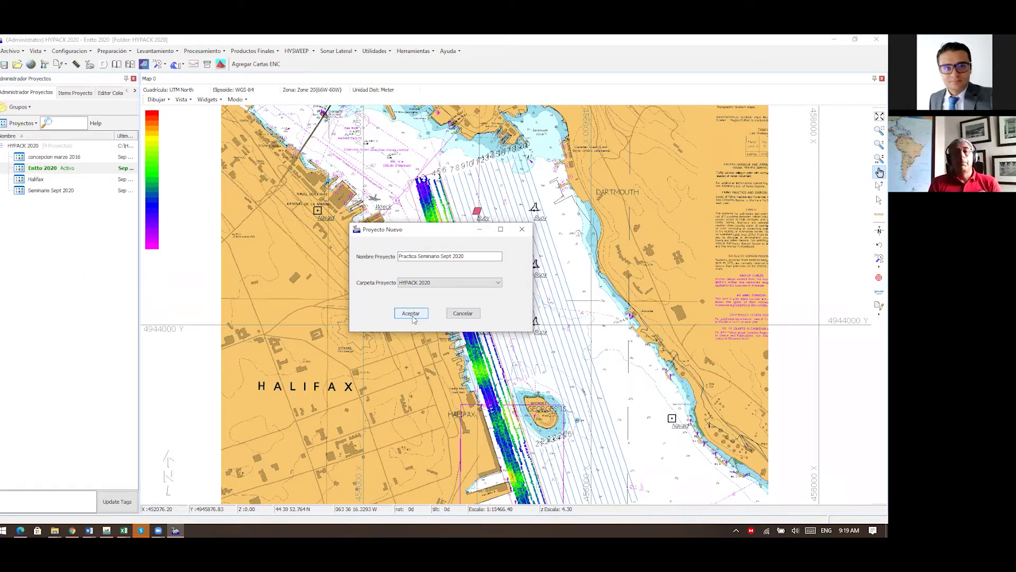
click(412, 314)
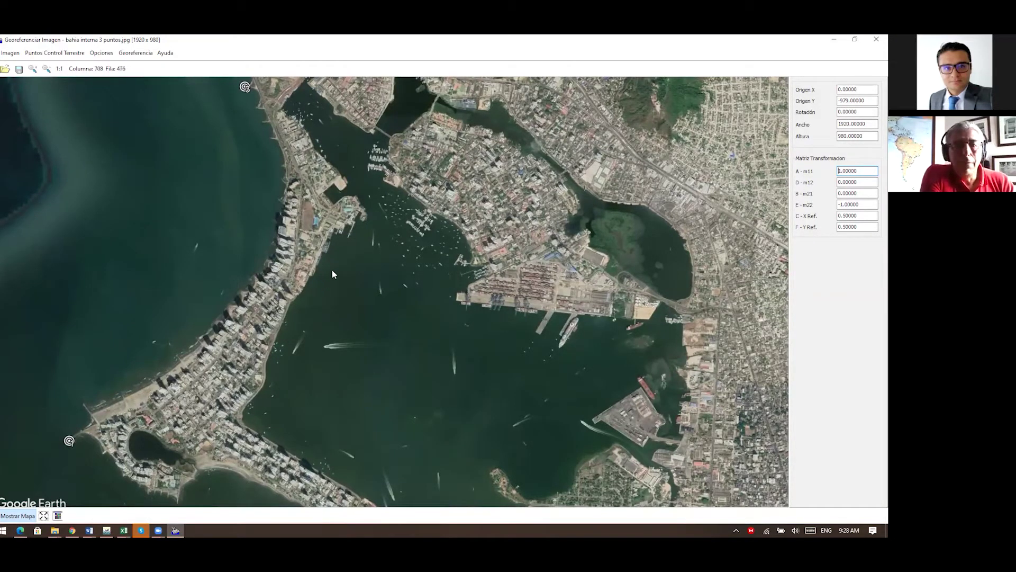
- Return to the project map, close the image georeferencing tool and reset the map rotation to north-up
key(alt+Tab)
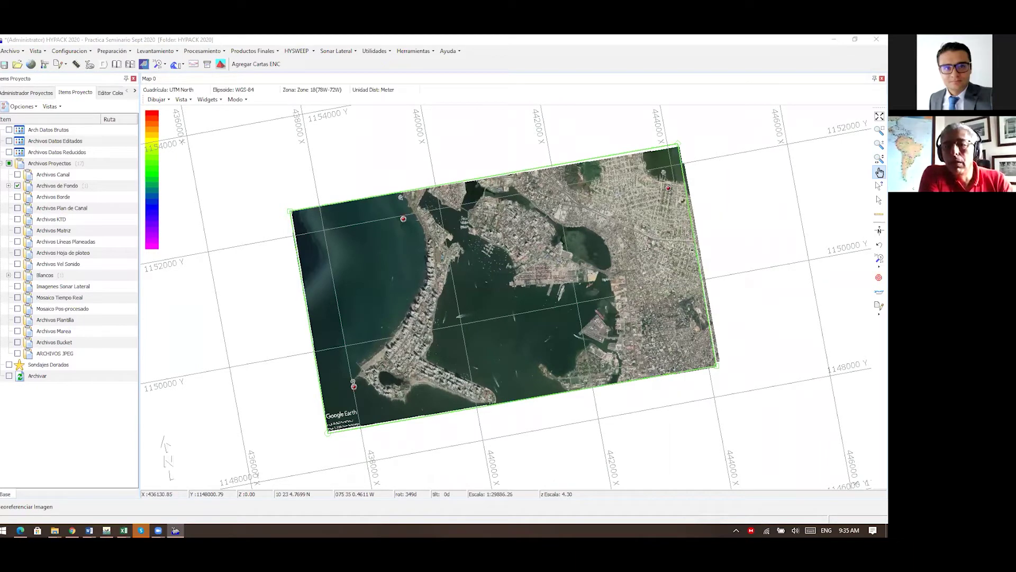
click(246, 272)
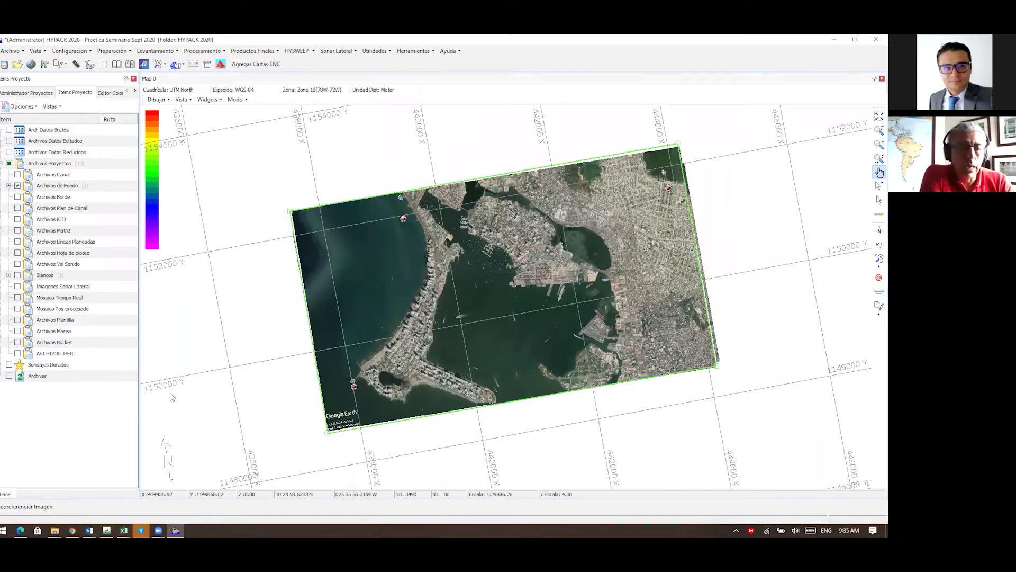
click(18, 507)
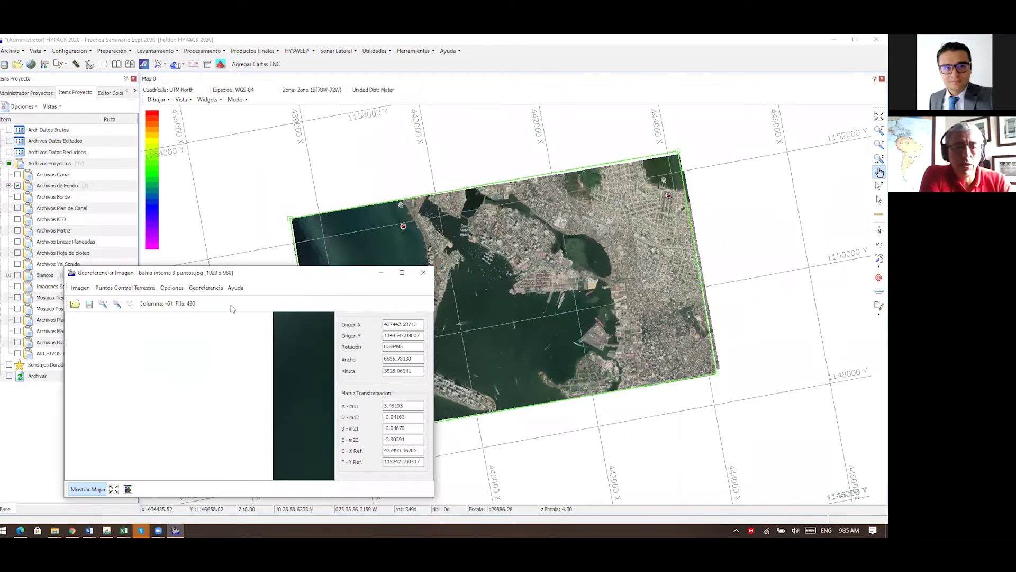
click(423, 273)
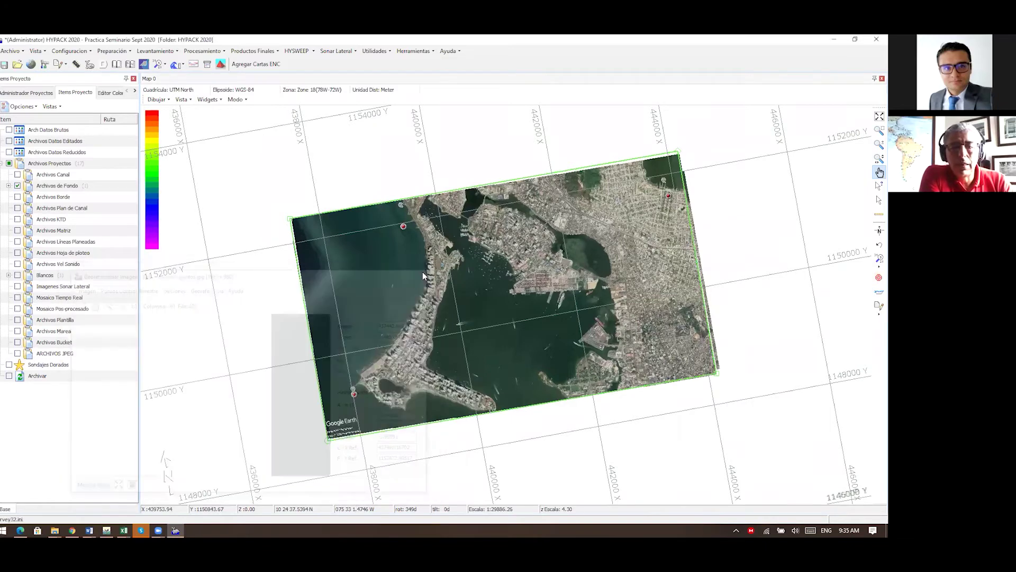
click(877, 232)
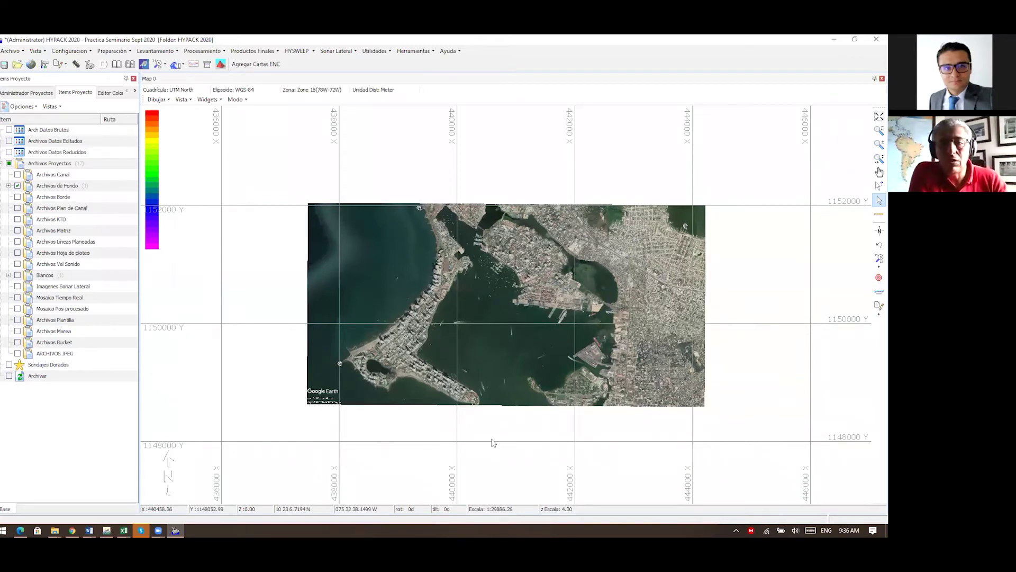
- Examine the georeferenced bay image at closer range, checking image detail around the marinas, the inlet and the northern edge
scroll(551, 301, up, 1)
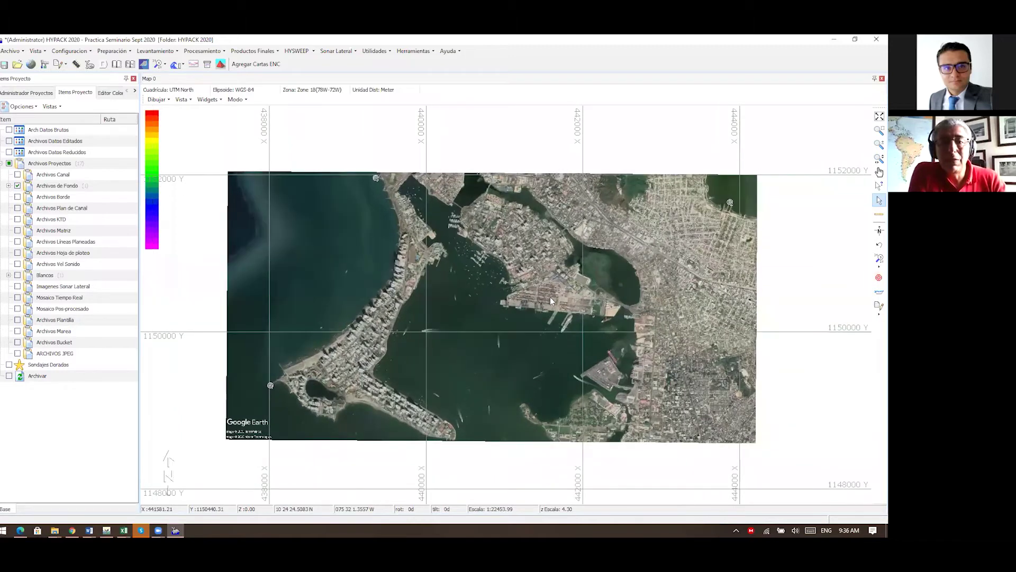
scroll(550, 297, up, 4)
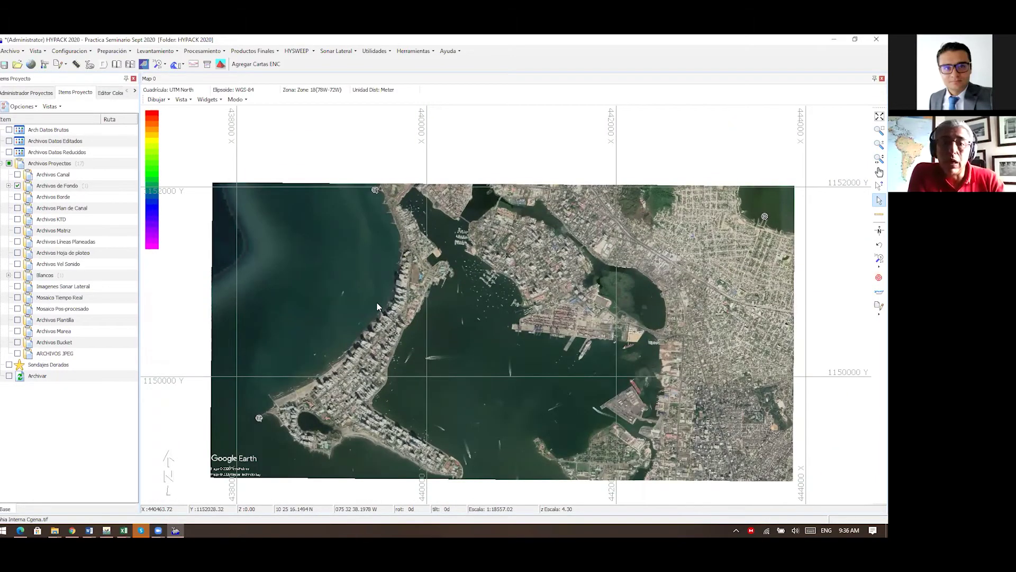
scroll(377, 307, up, 2)
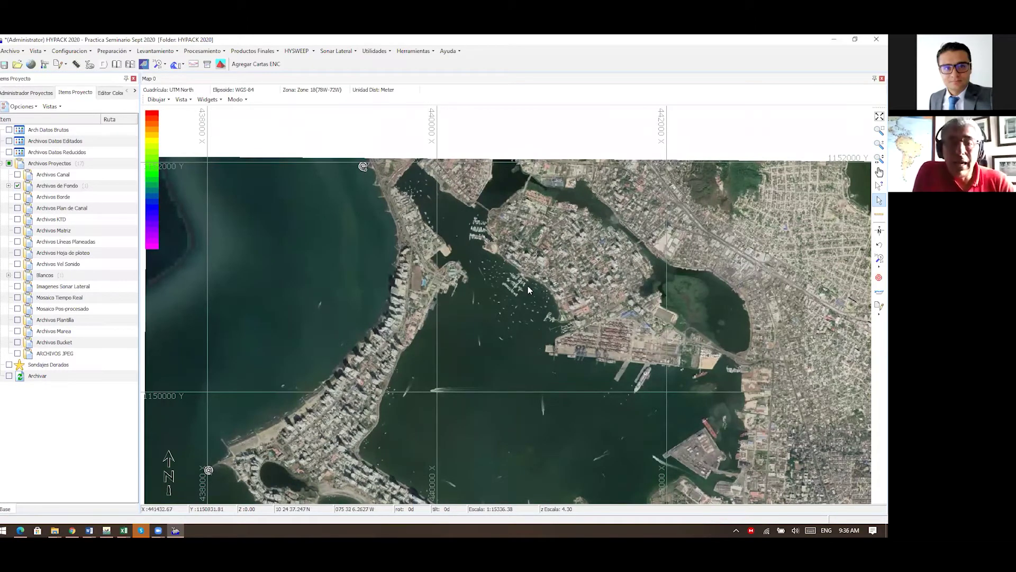
scroll(470, 296, up, 1)
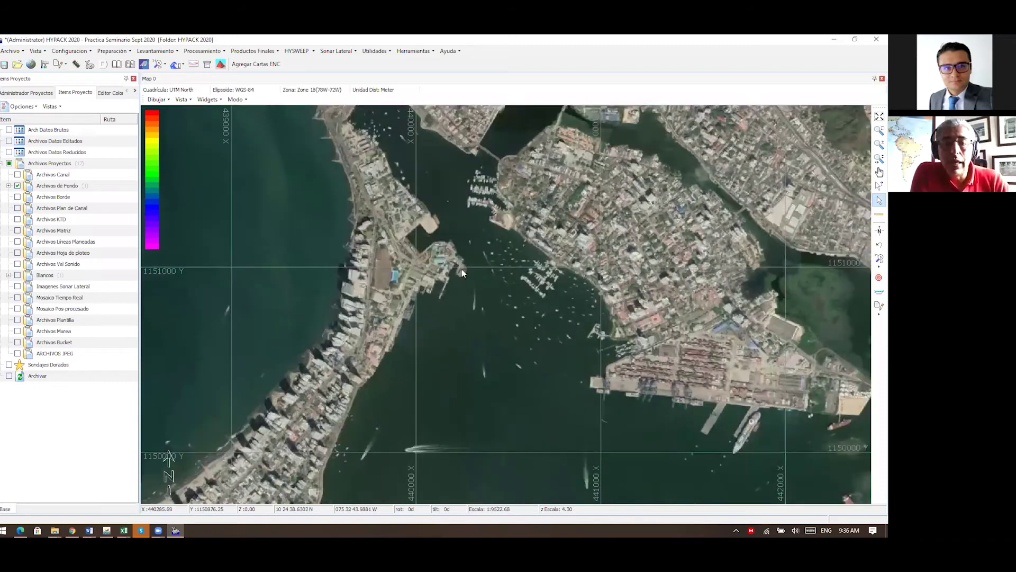
scroll(462, 269, up, 1)
scroll(624, 309, up, 1)
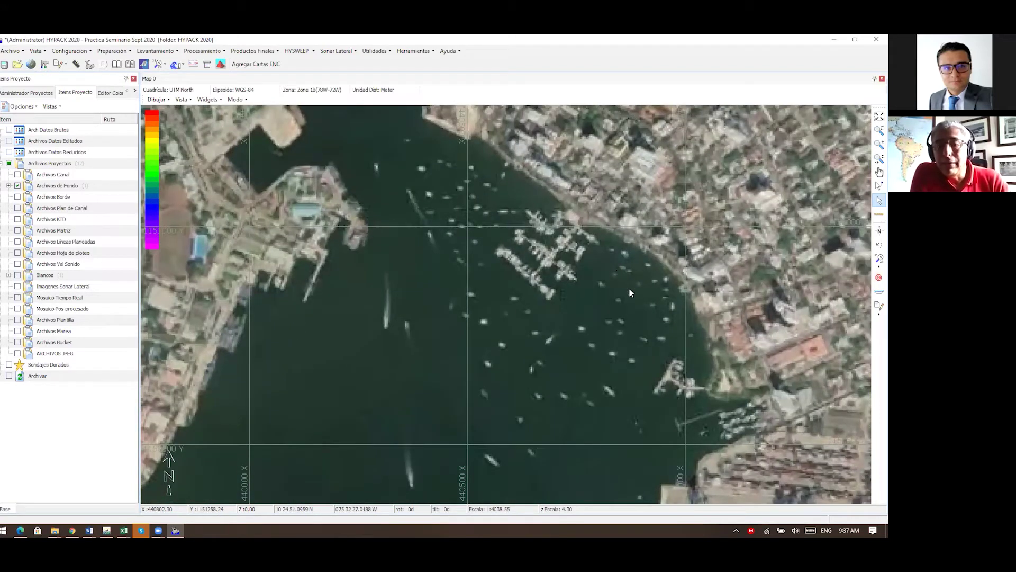
drag(373, 240, 344, 243)
scroll(292, 245, up, 1)
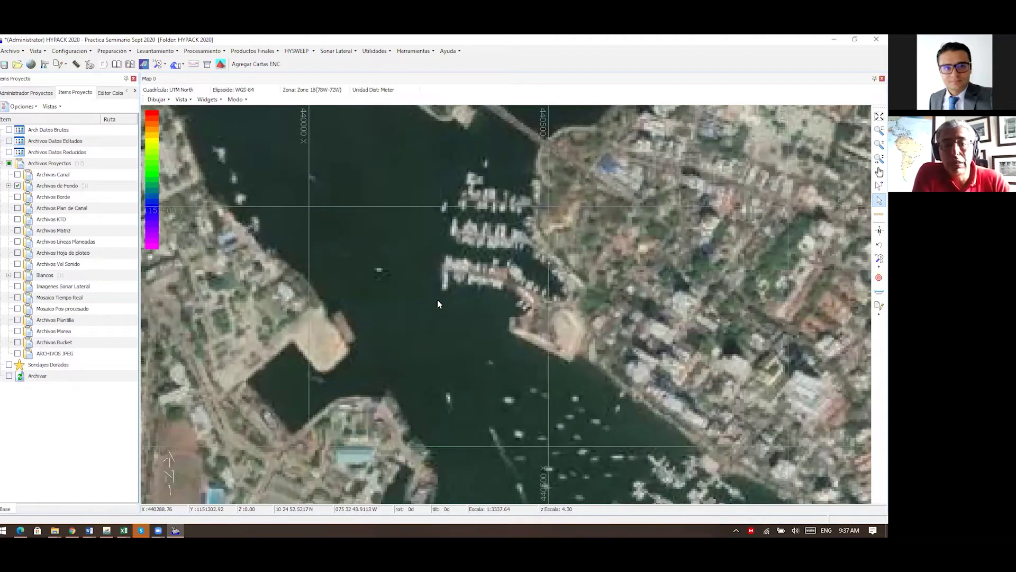
scroll(437, 299, down, 1)
scroll(438, 298, down, 1)
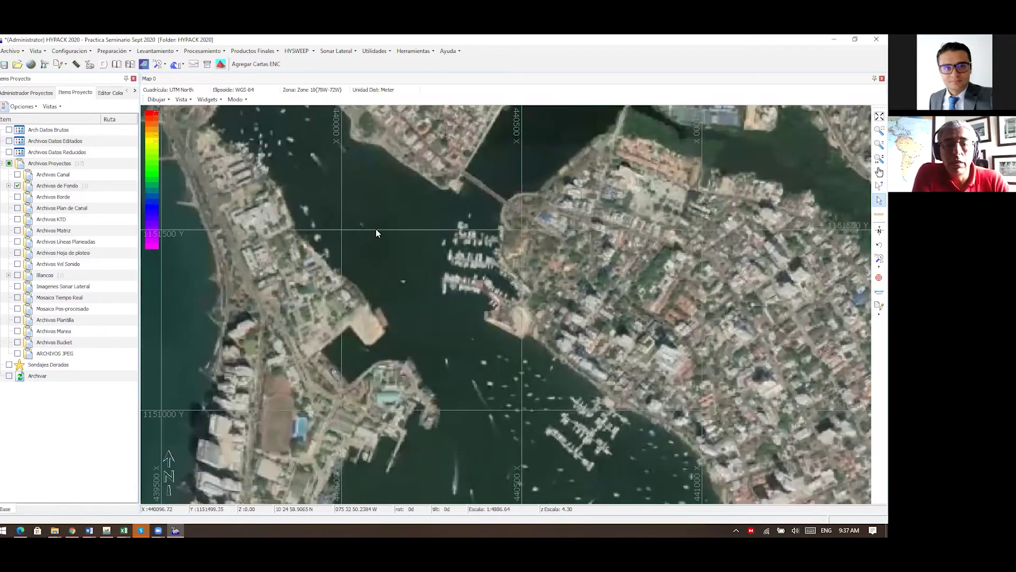
drag(408, 280, 448, 364)
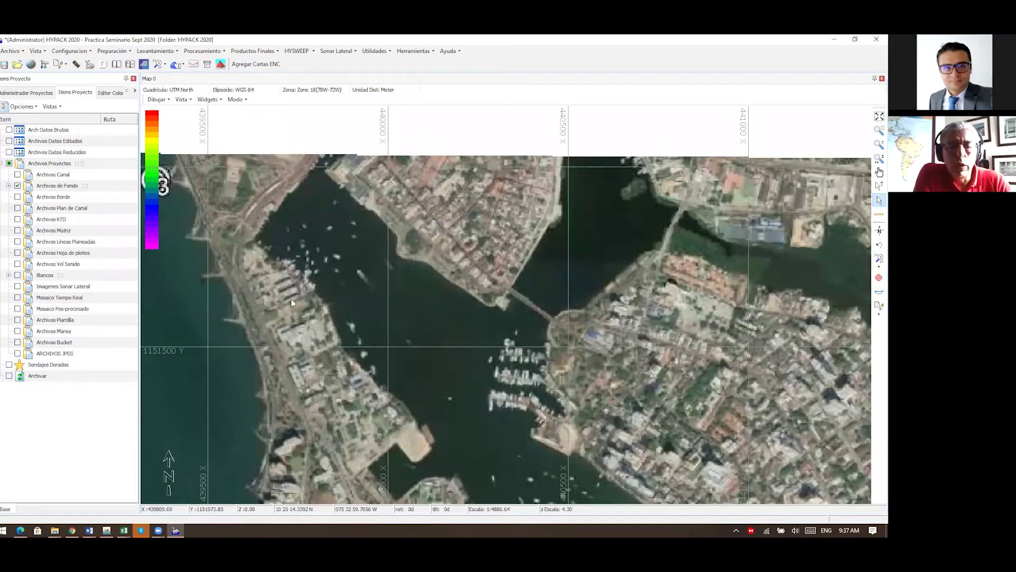
scroll(293, 300, up, 1)
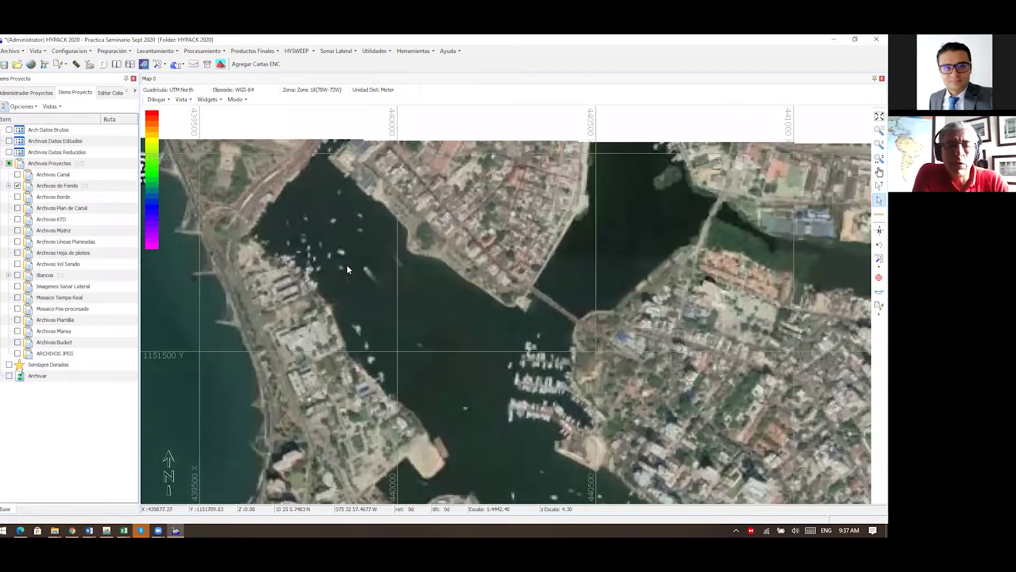
drag(347, 270, 366, 297)
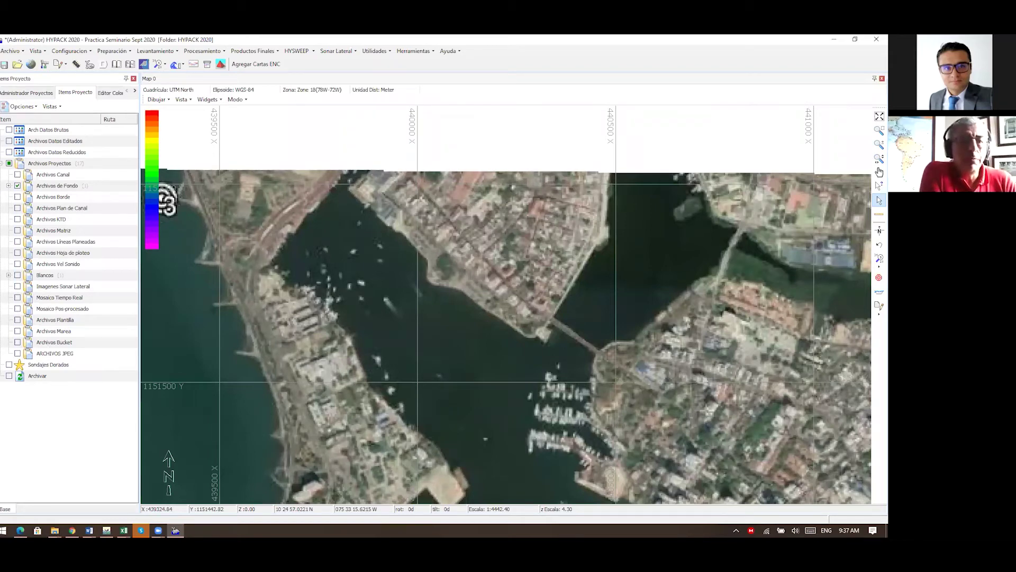
- Open the Web Maps Editor and move its window clear of the inlet on the map
click(64, 65)
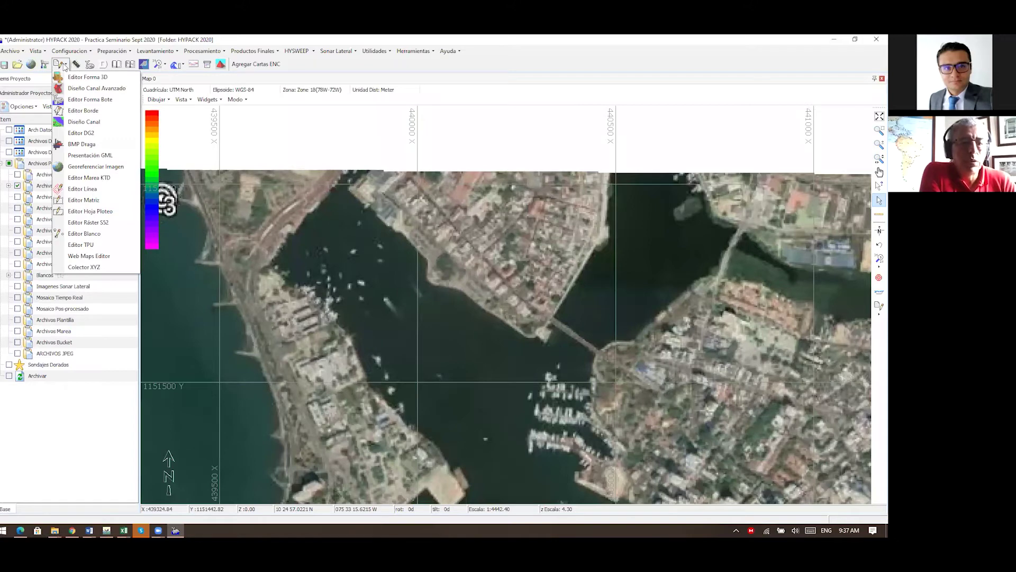
click(63, 65)
click(64, 66)
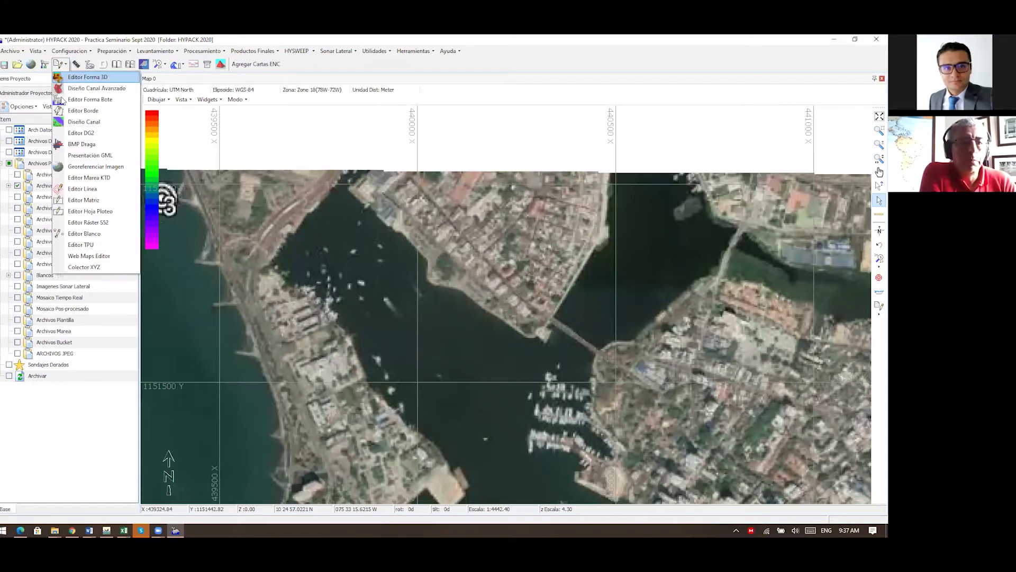
click(89, 256)
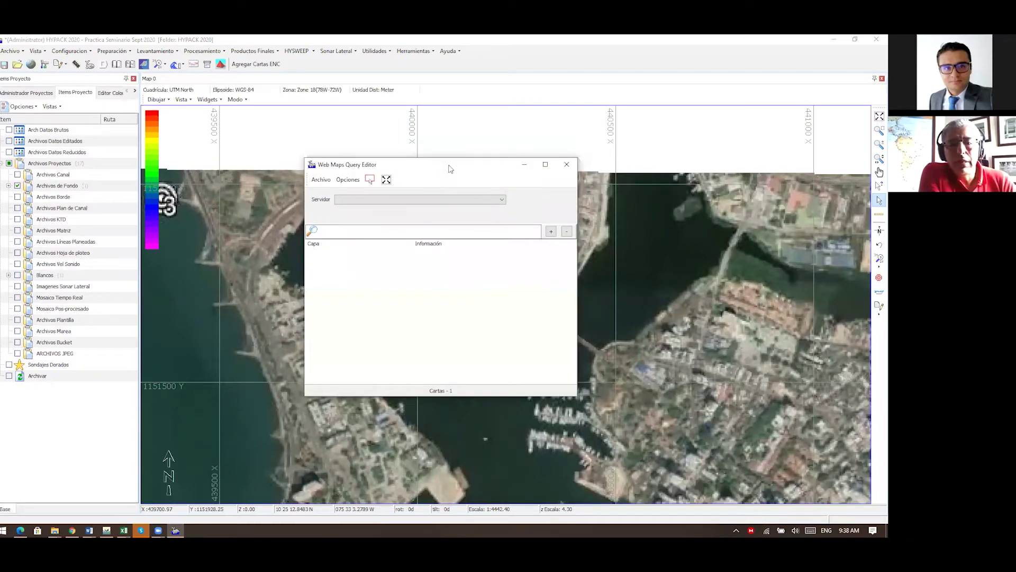
drag(456, 167, 724, 173)
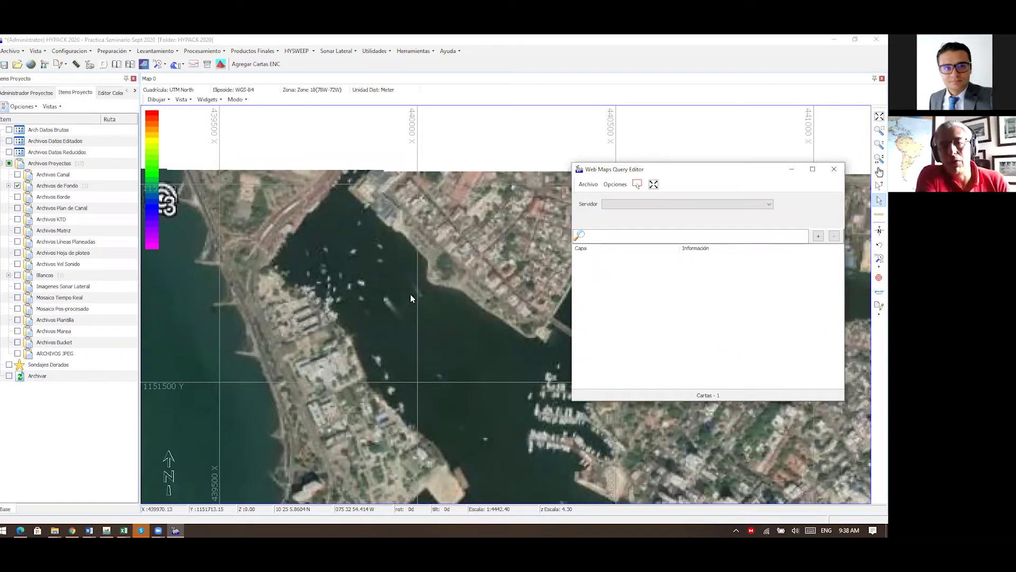
- Select Bing Maps as the web map server and set the scale to 18 (1:2,000)
click(770, 205)
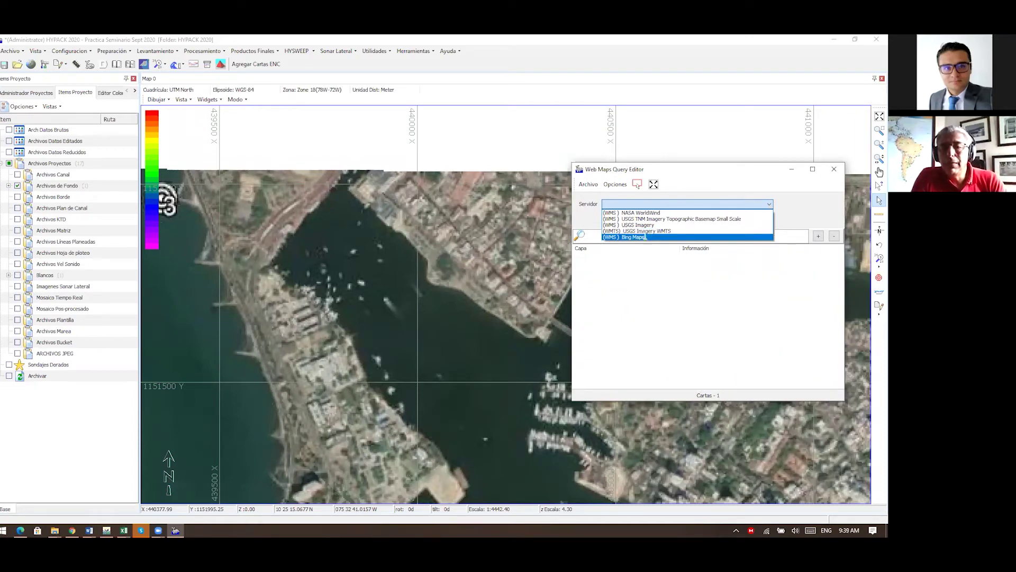
click(645, 237)
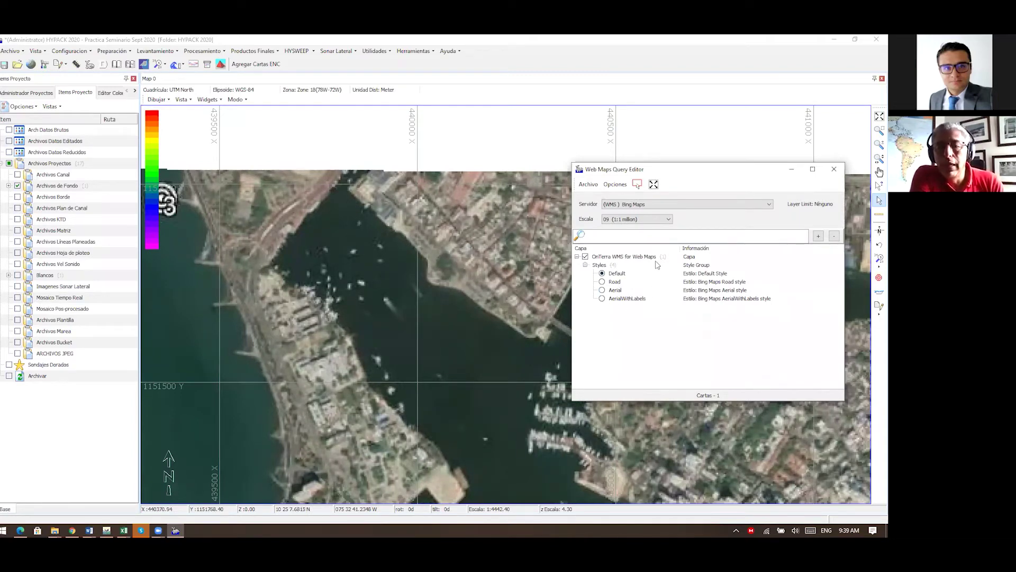
click(669, 219)
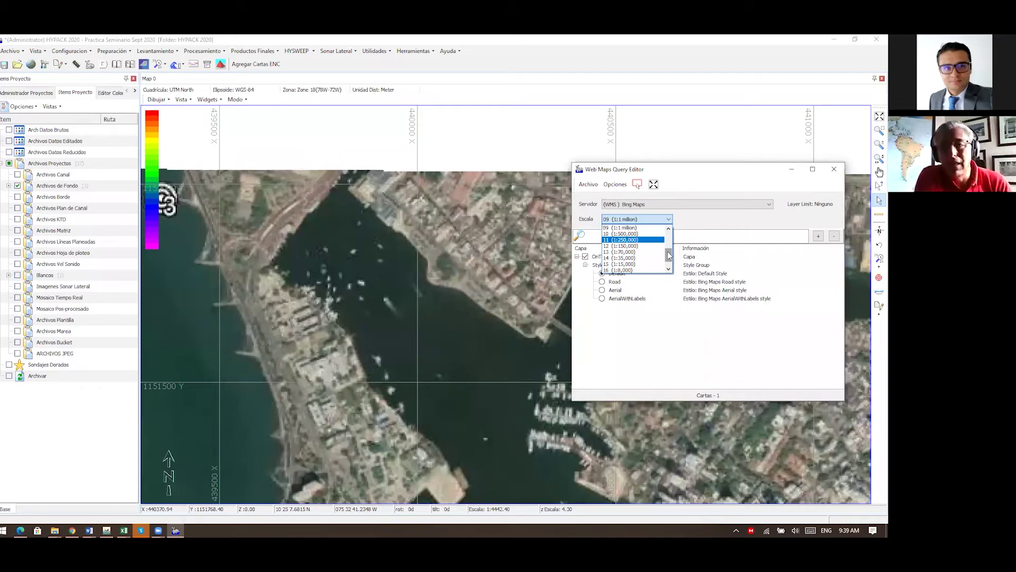
scroll(669, 255, down, 1)
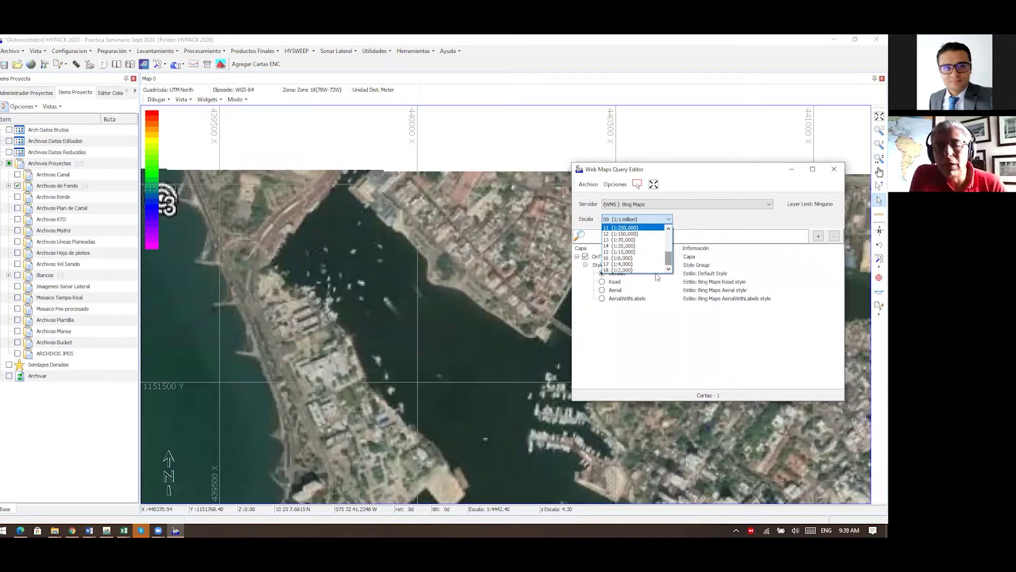
click(616, 270)
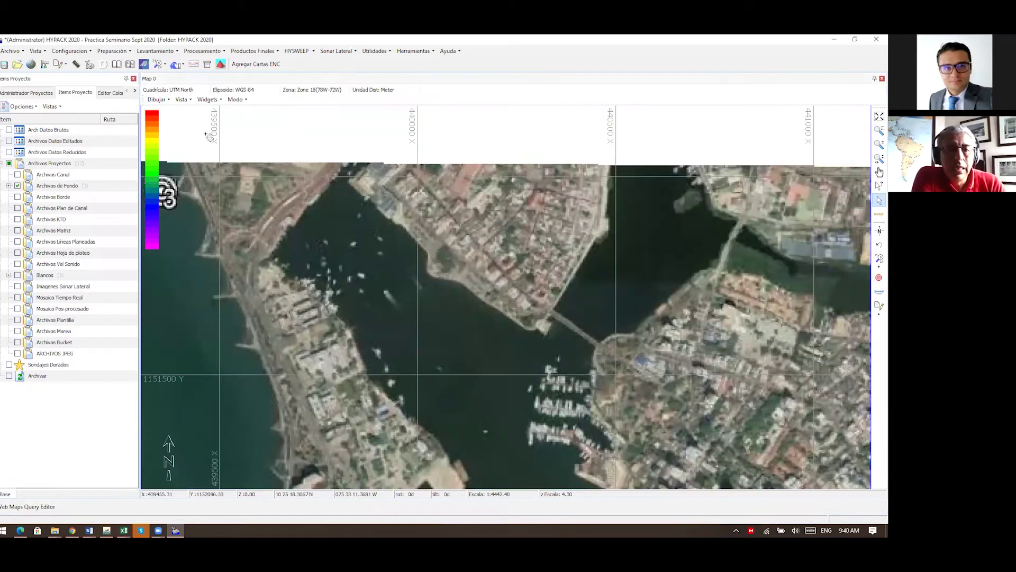
- Outline a map query area about 1 km wide and 0.9 km high around the inner bay, and return to the query editor
drag(201, 125, 216, 228)
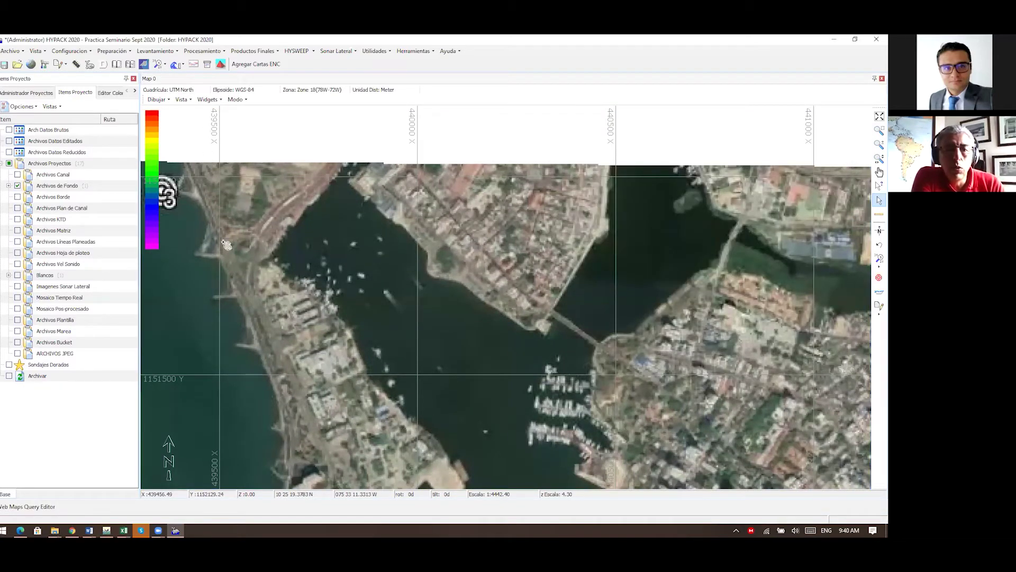
drag(379, 458, 600, 478)
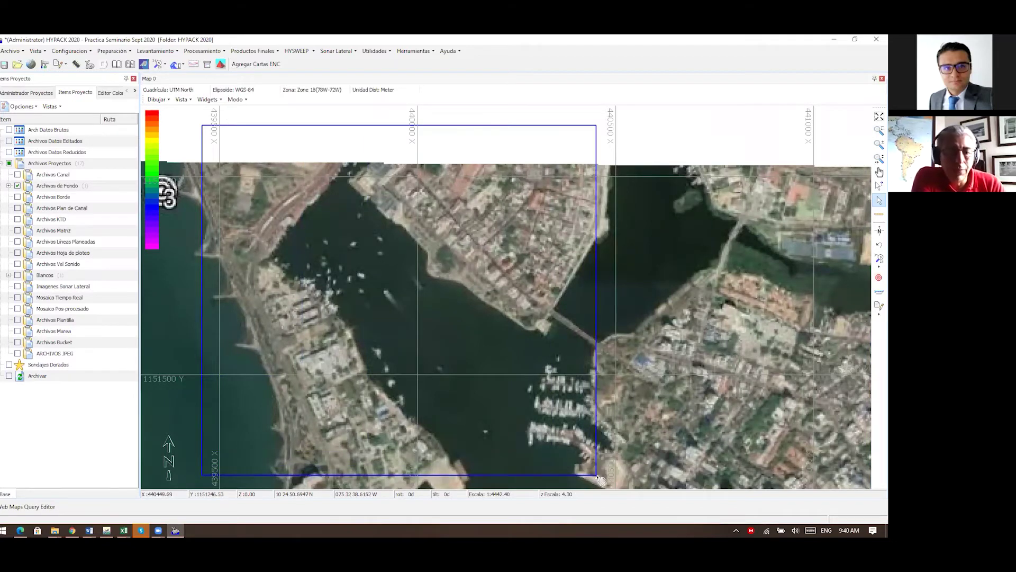
click(26, 507)
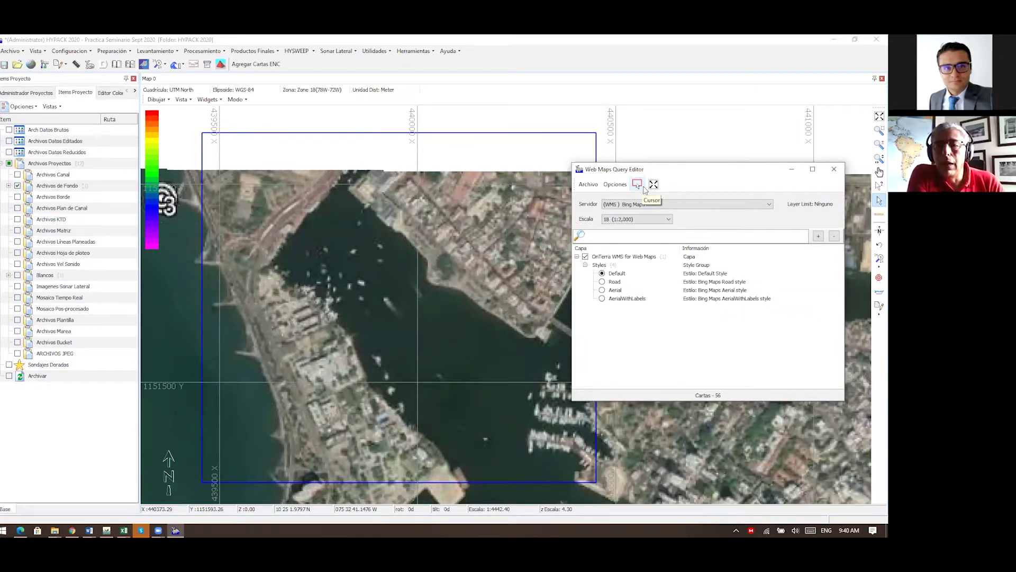
- Request the chart download and save the web map query as "bahia interna" in the WMS folder
click(615, 185)
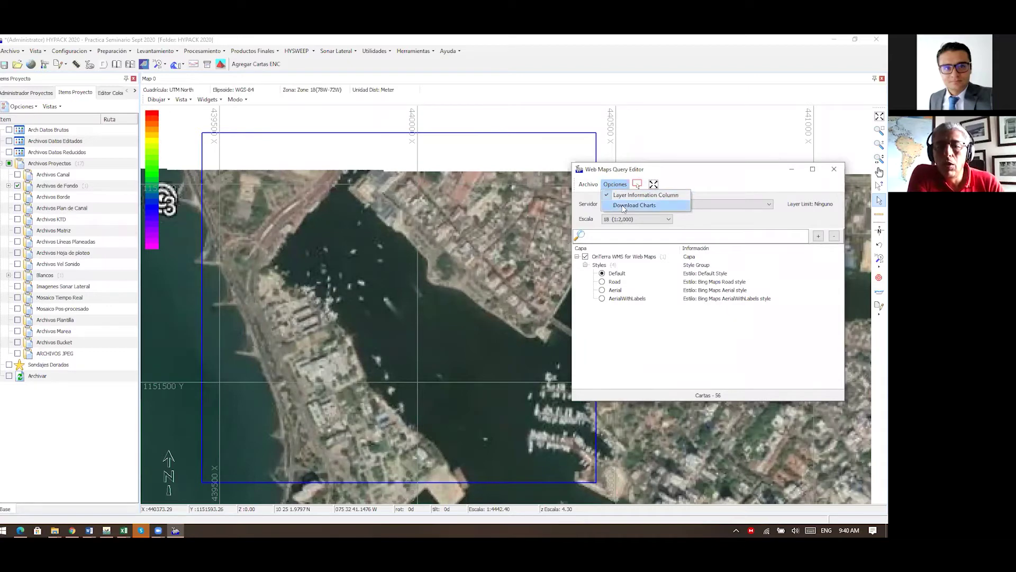
click(624, 206)
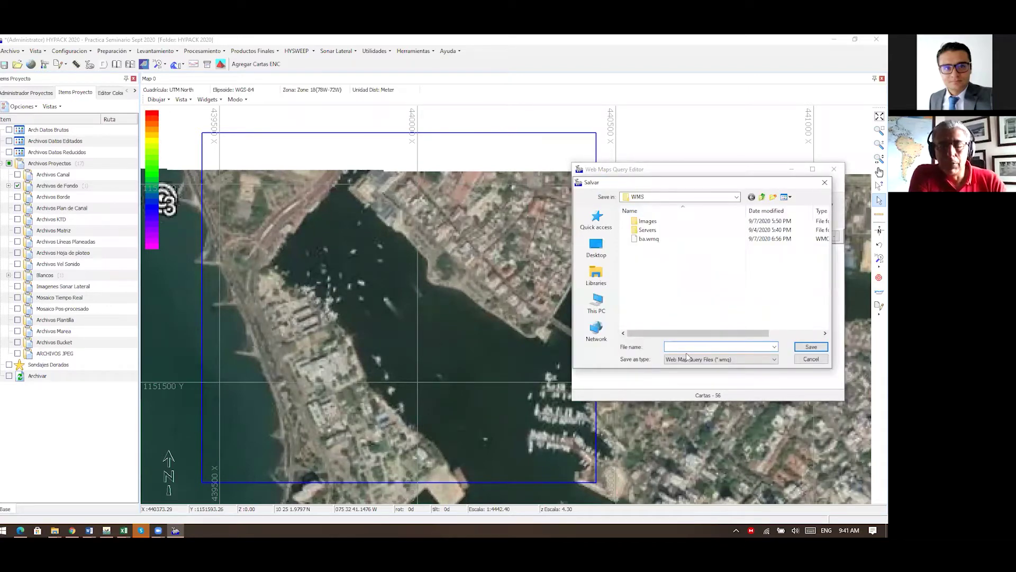
text(b)
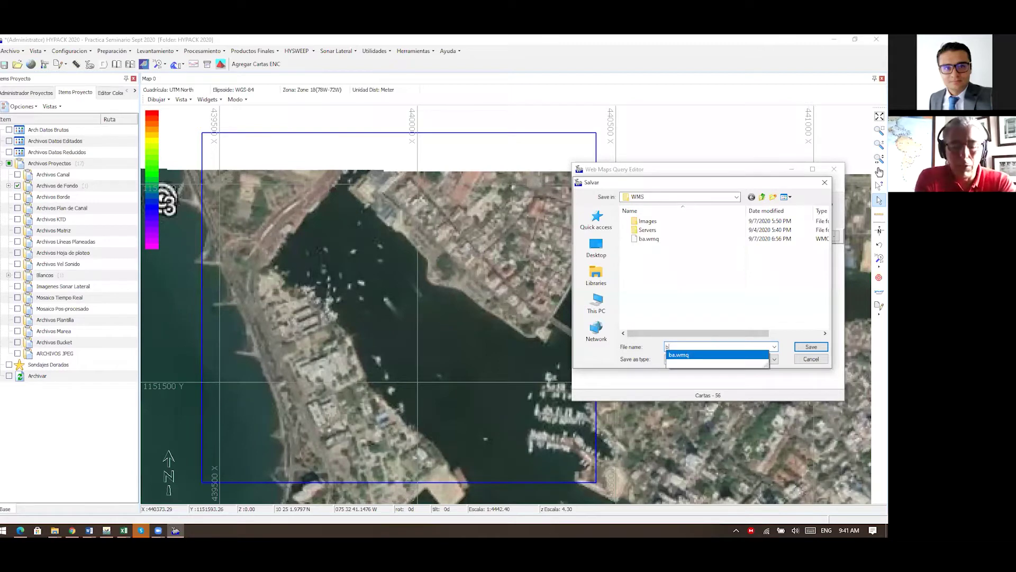
text(ahia interna)
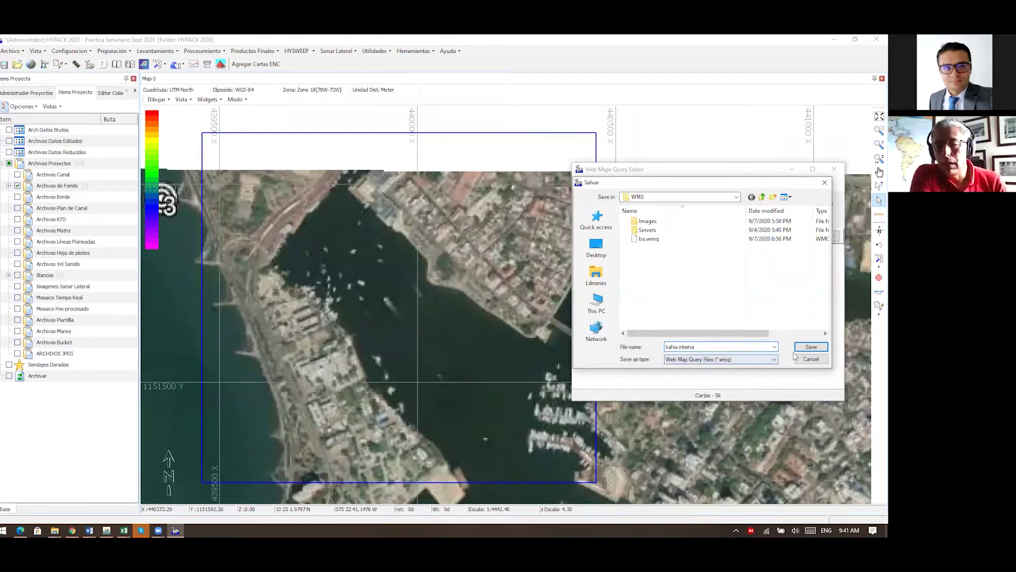
click(811, 347)
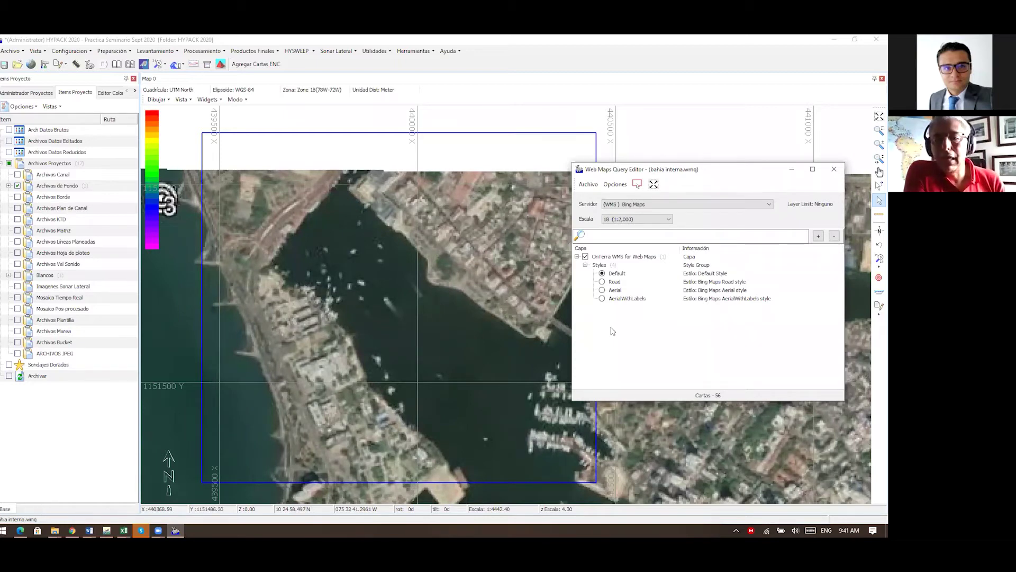
- Download the Bing Maps charts for the outlined area and close the query editor
click(614, 185)
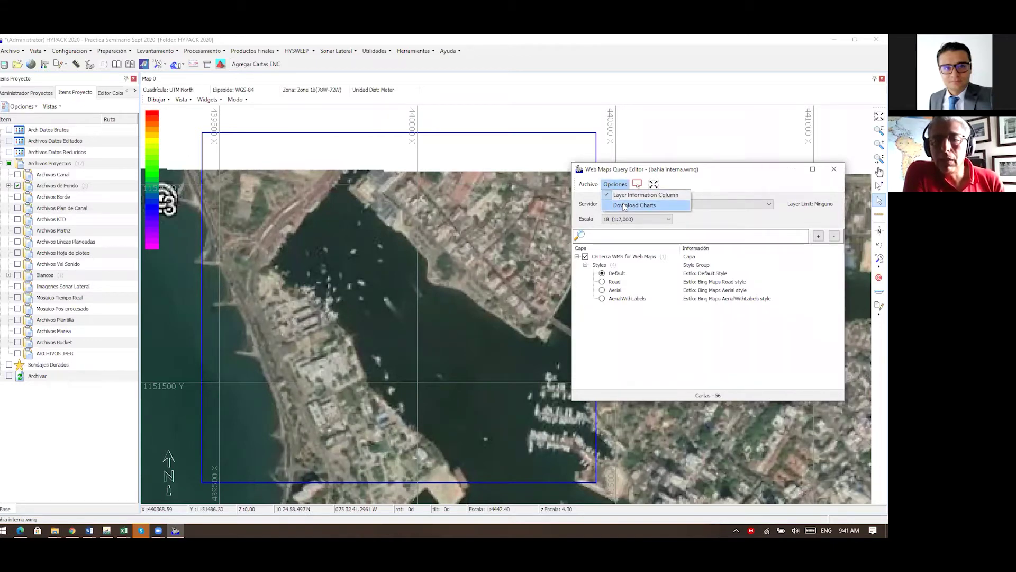
click(624, 206)
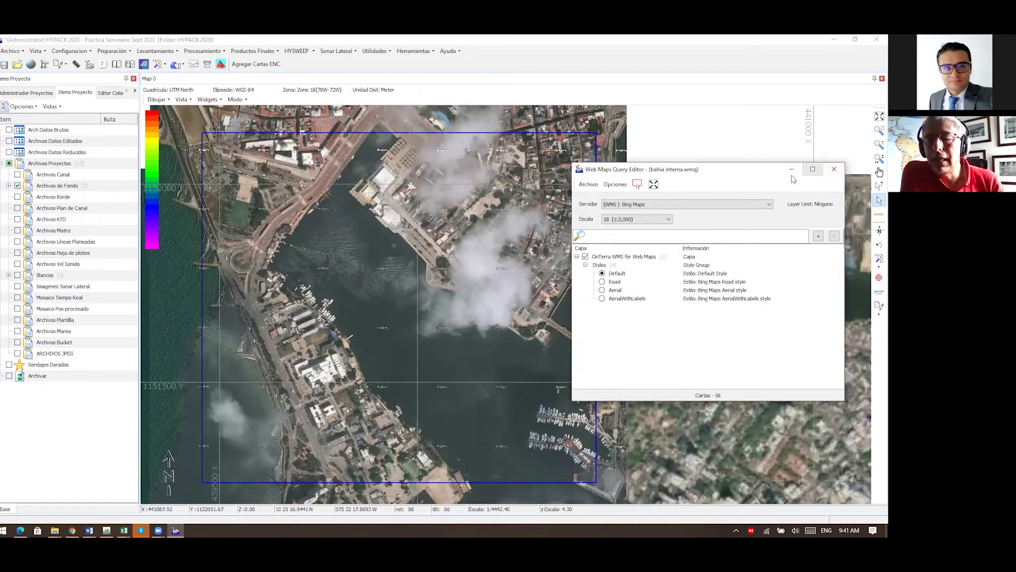
click(832, 170)
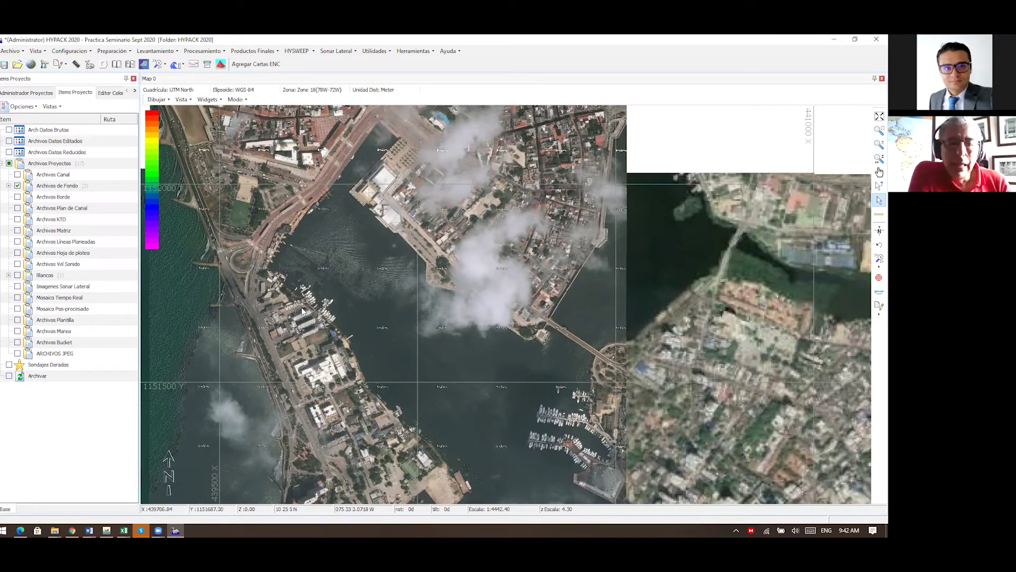
- Examine the downloaded Bing imagery at several scales, checking the marina, the shoreline and the match with the georeferenced image
scroll(302, 310, up, 1)
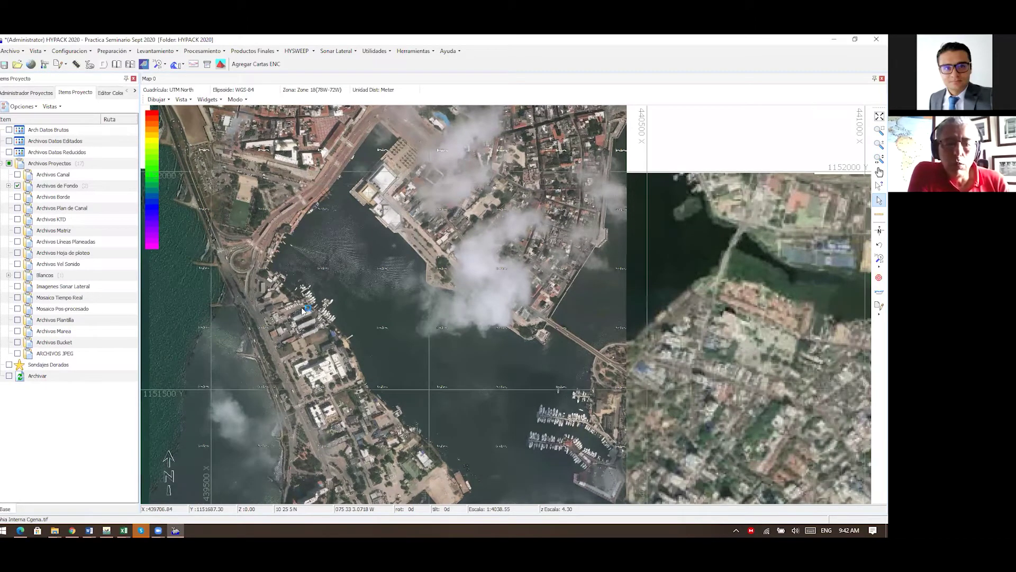
scroll(302, 310, up, 5)
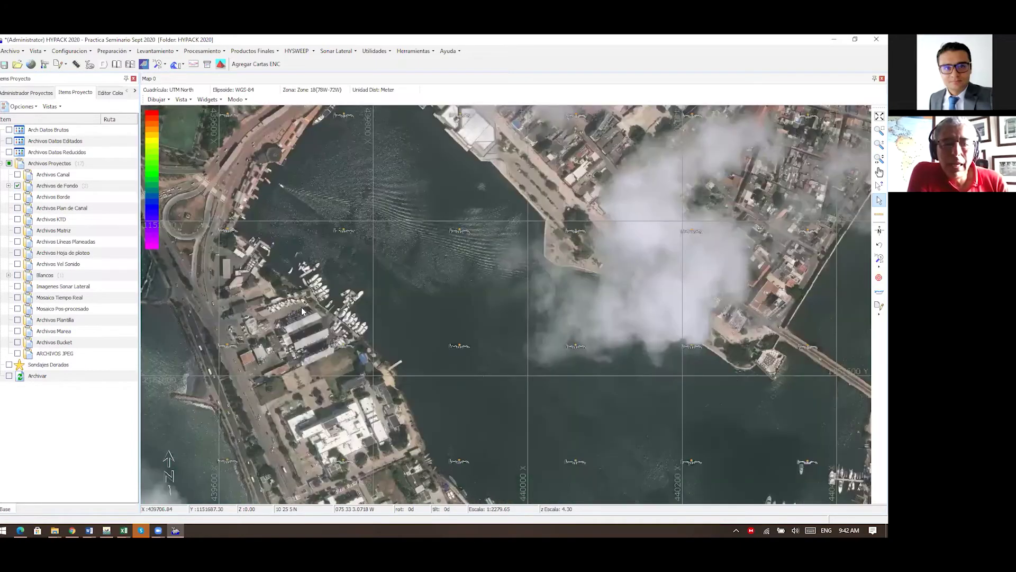
scroll(301, 311, up, 5)
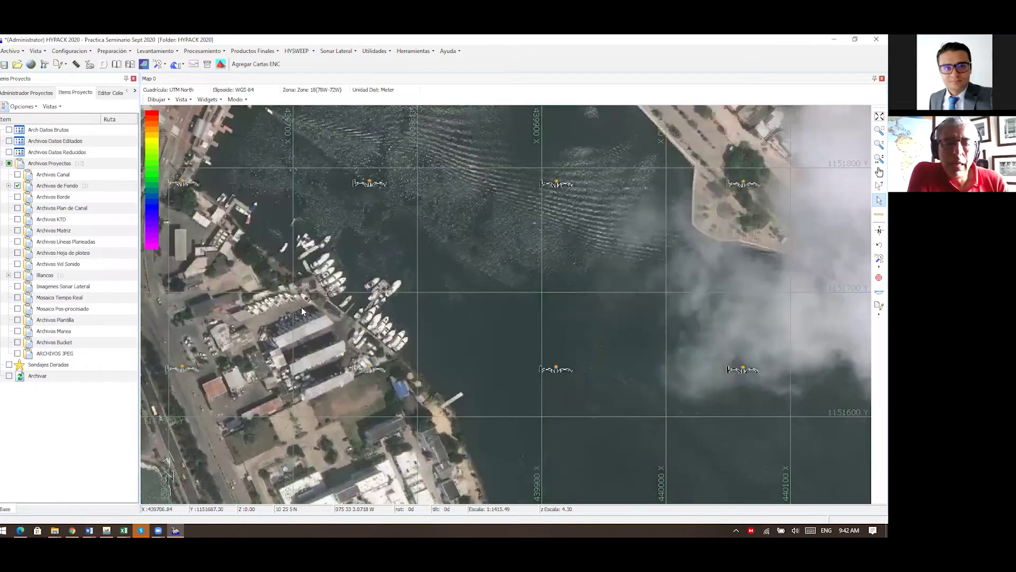
scroll(300, 311, up, 5)
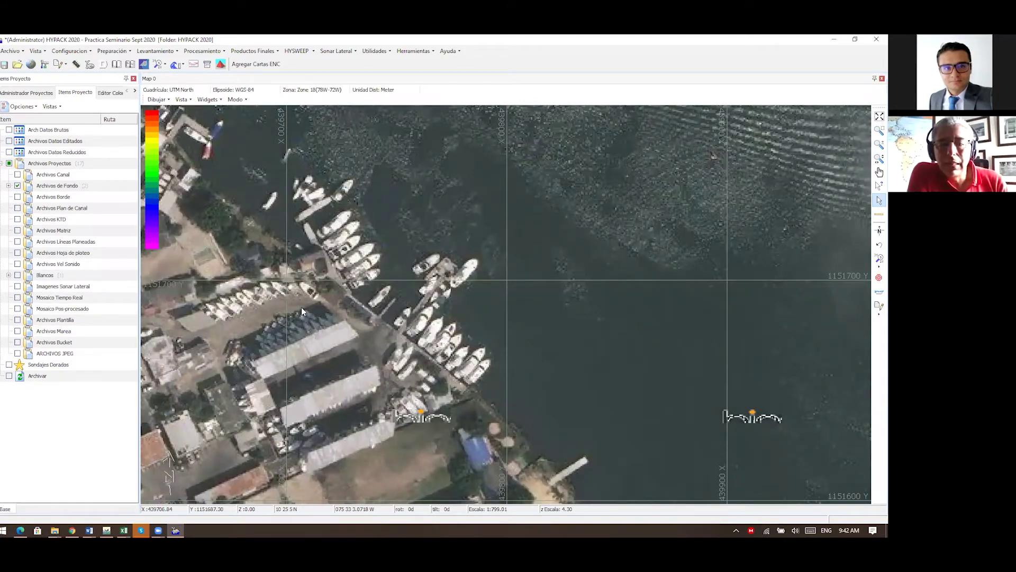
scroll(301, 311, down, 5)
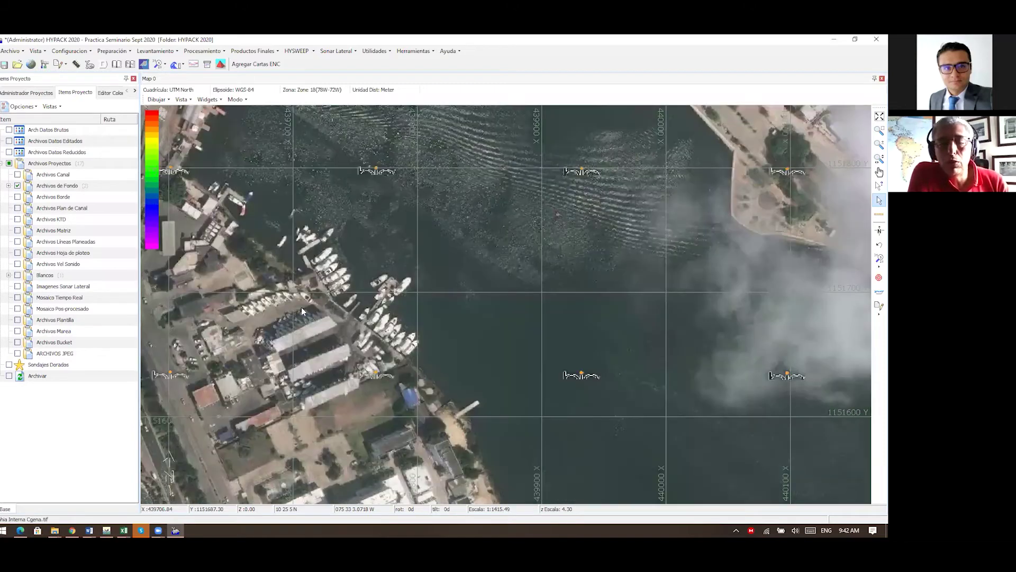
scroll(301, 307, down, 3)
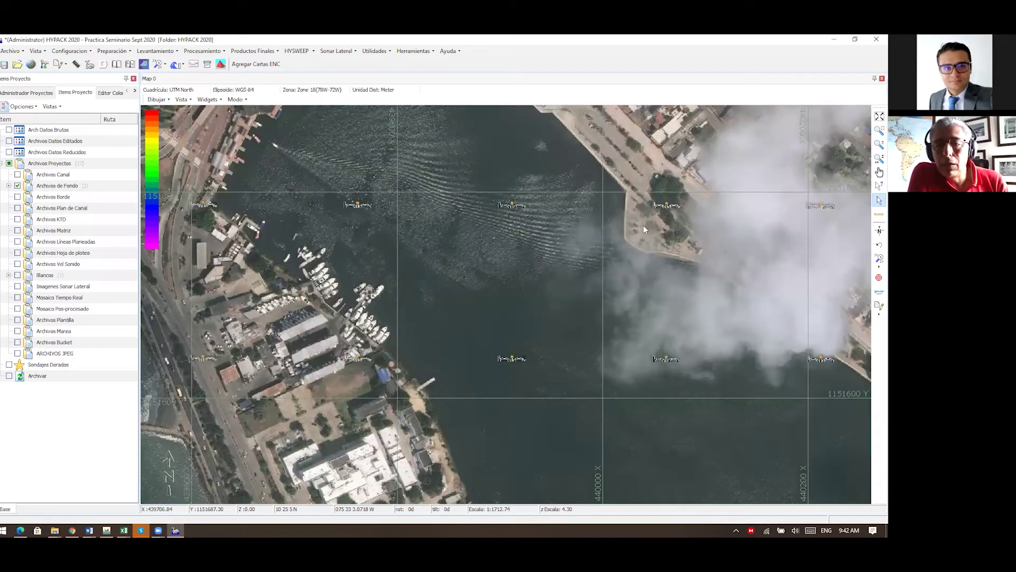
scroll(645, 301, down, 3)
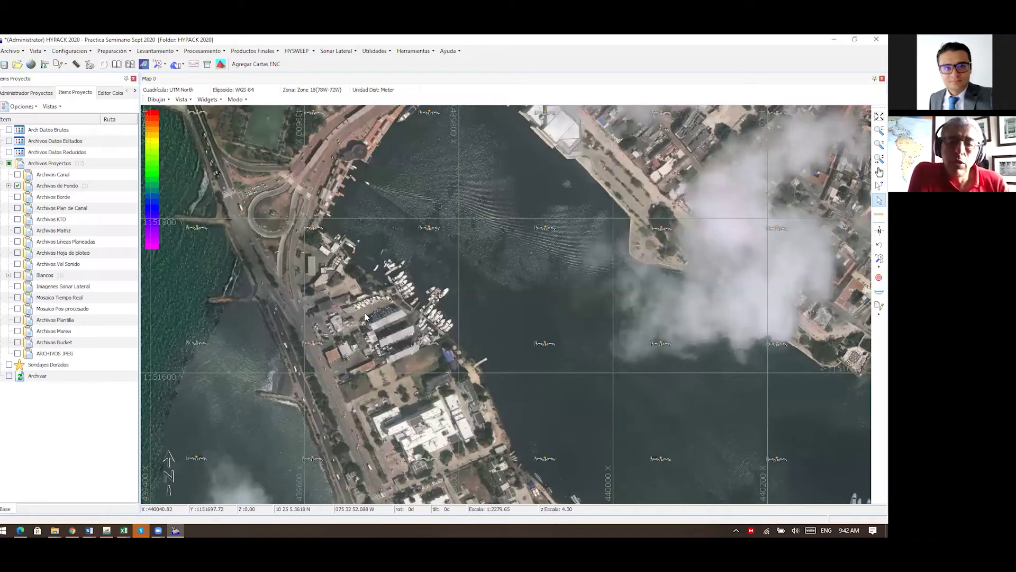
scroll(250, 321, down, 1)
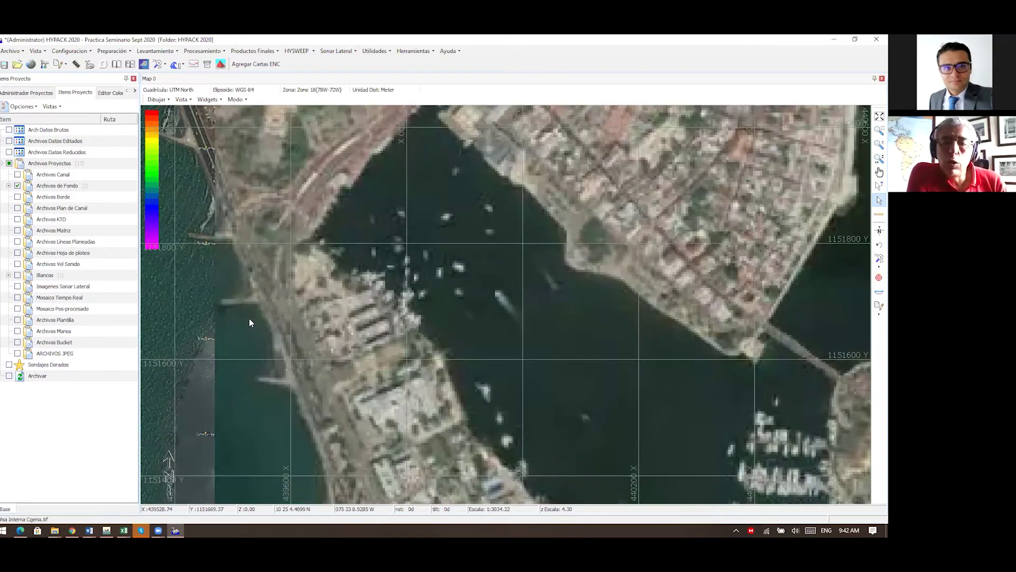
scroll(250, 320, down, 1)
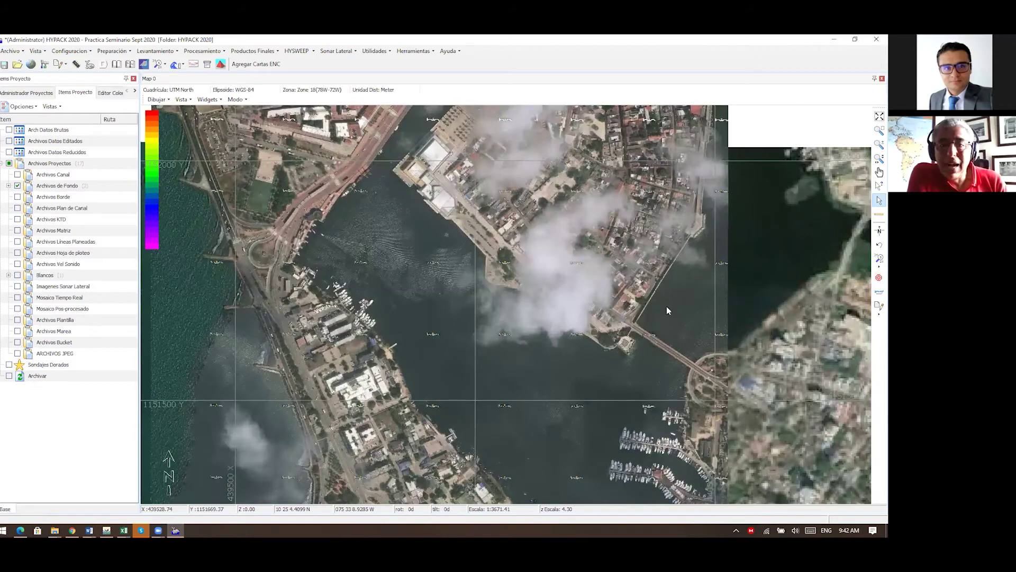
scroll(253, 323, down, 1)
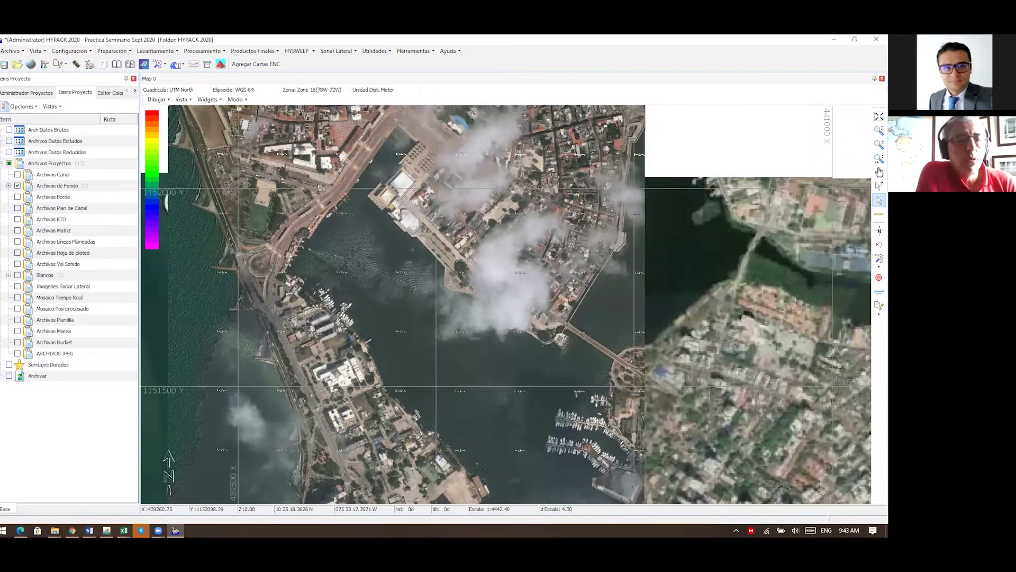
- Set the transparency of the background file bahia interna.wmq to 116 so the georeferenced image shows through
click(8, 186)
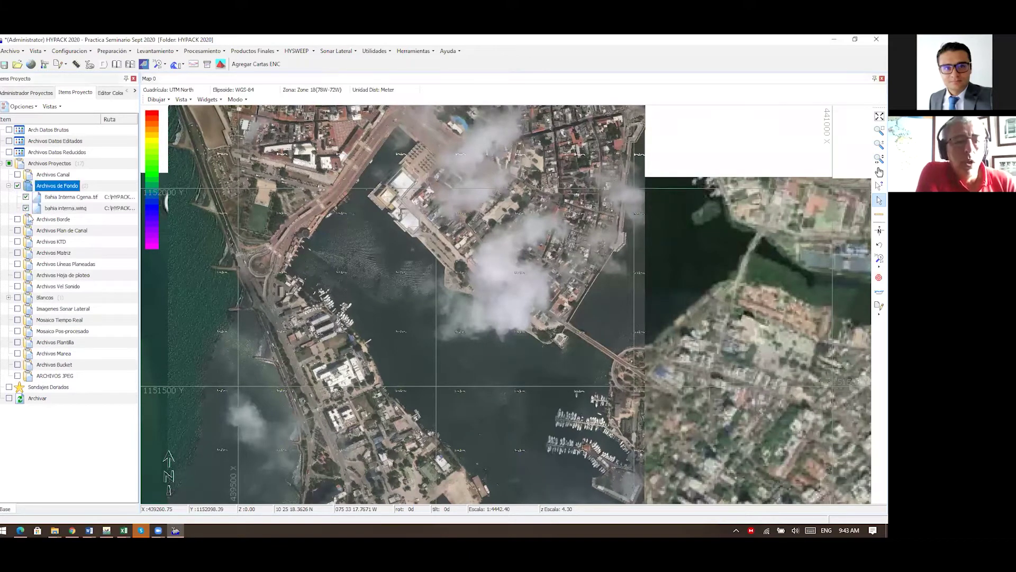
right_click(69, 211)
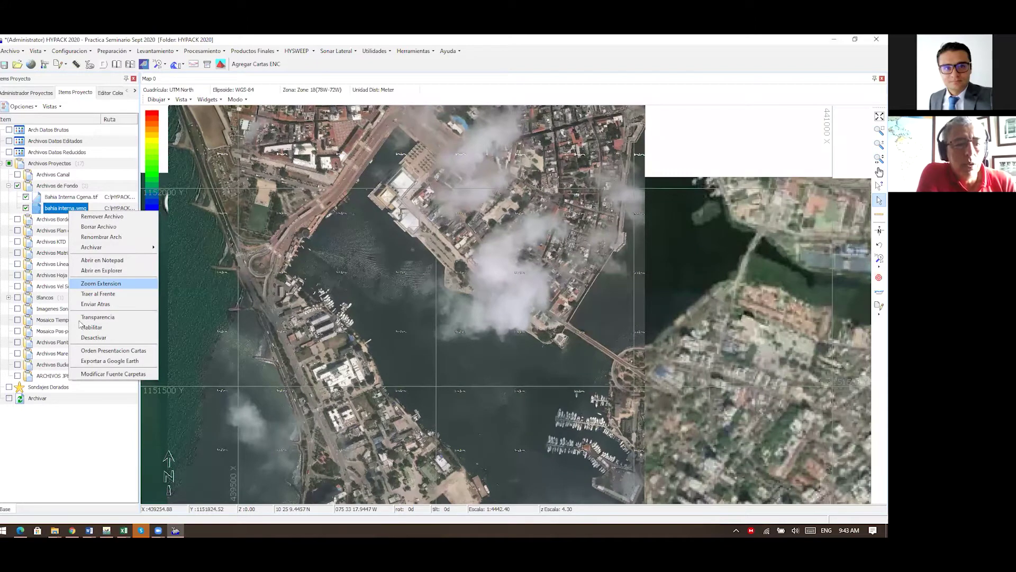
click(91, 318)
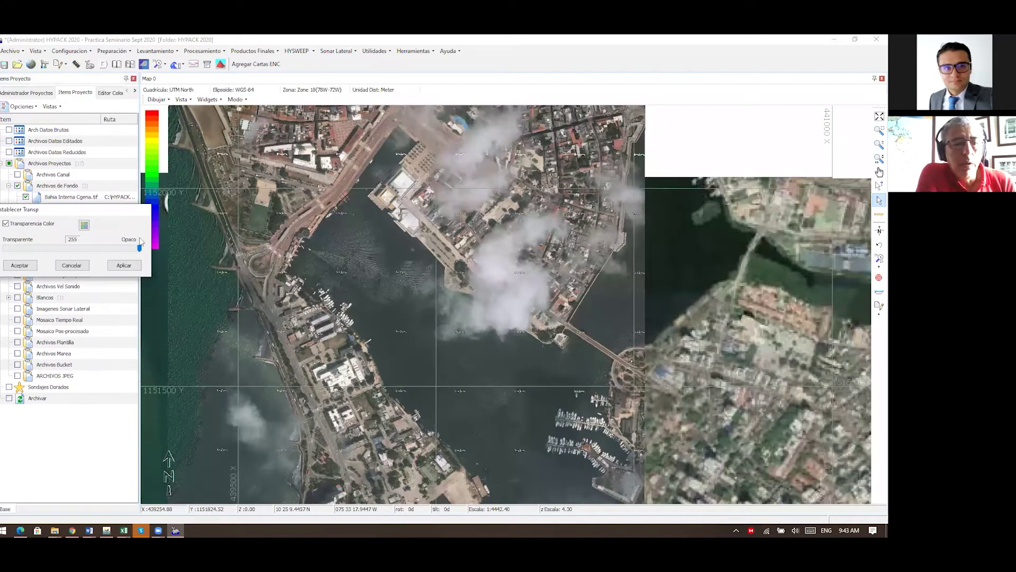
drag(140, 249, 67, 256)
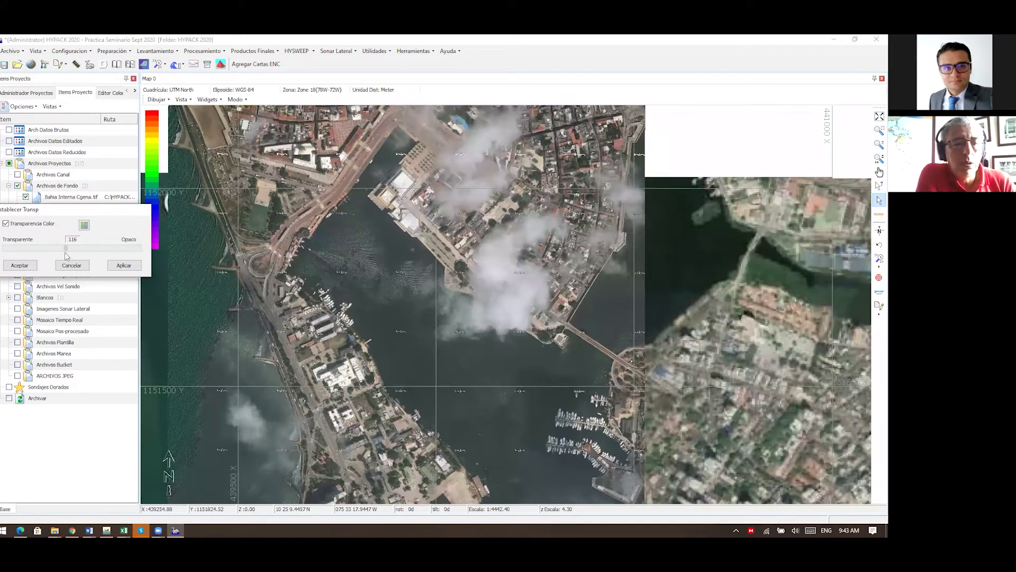
click(122, 266)
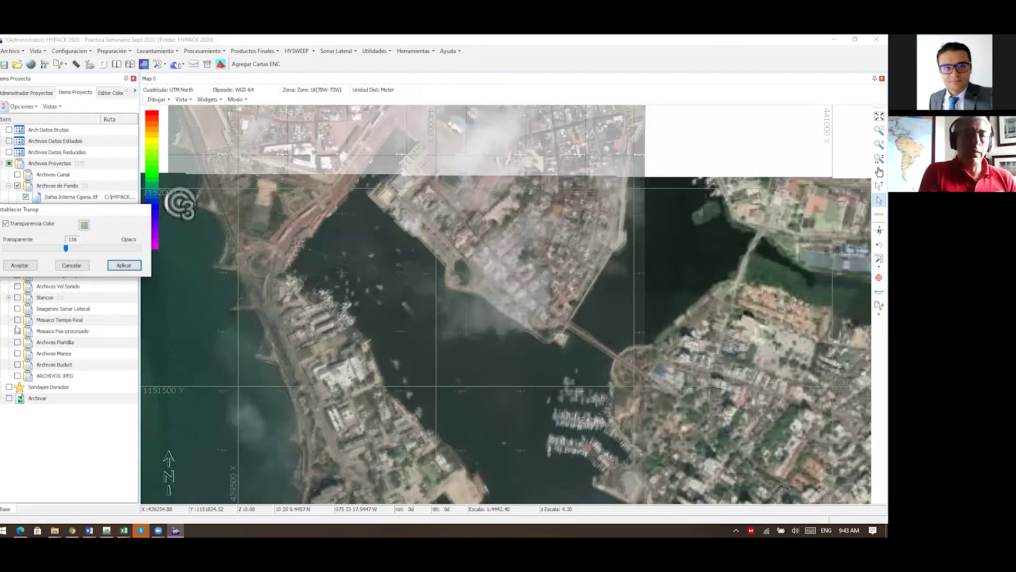
click(16, 265)
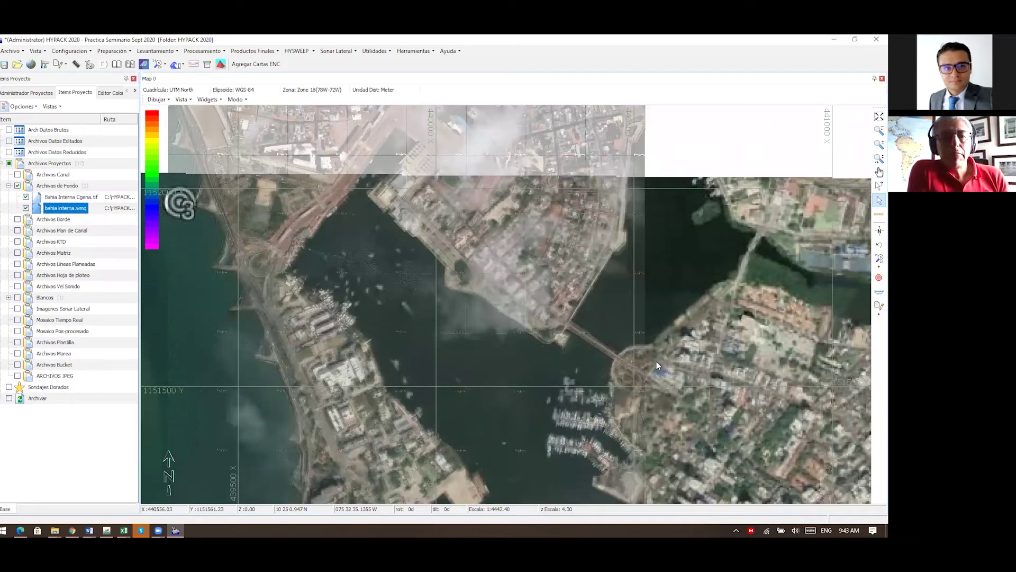
- Add the S-57 chart CO500261.000 from the Seminario Sept 2020 project folder to the background files
right_click(54, 186)
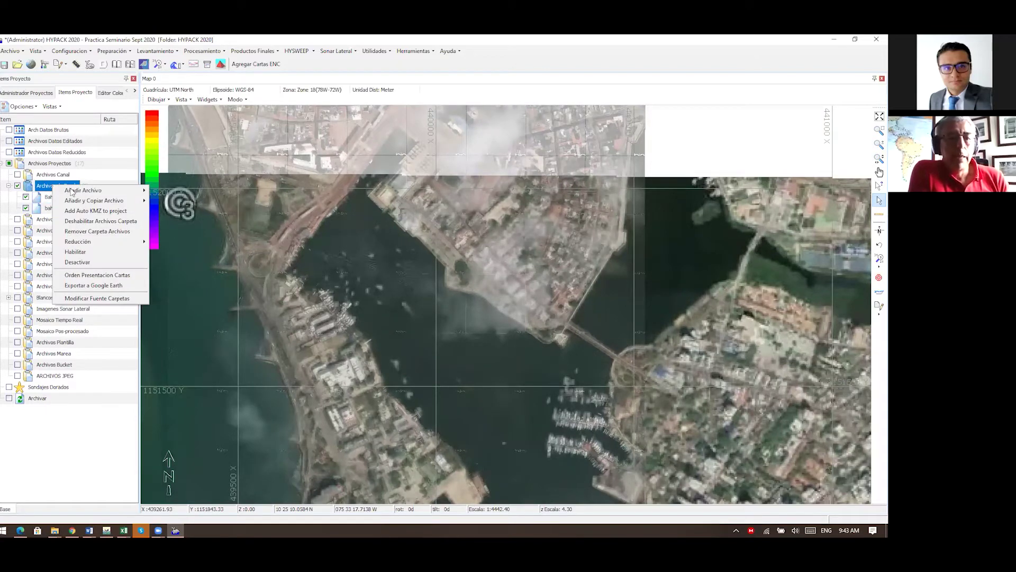
mouse_move(104, 193)
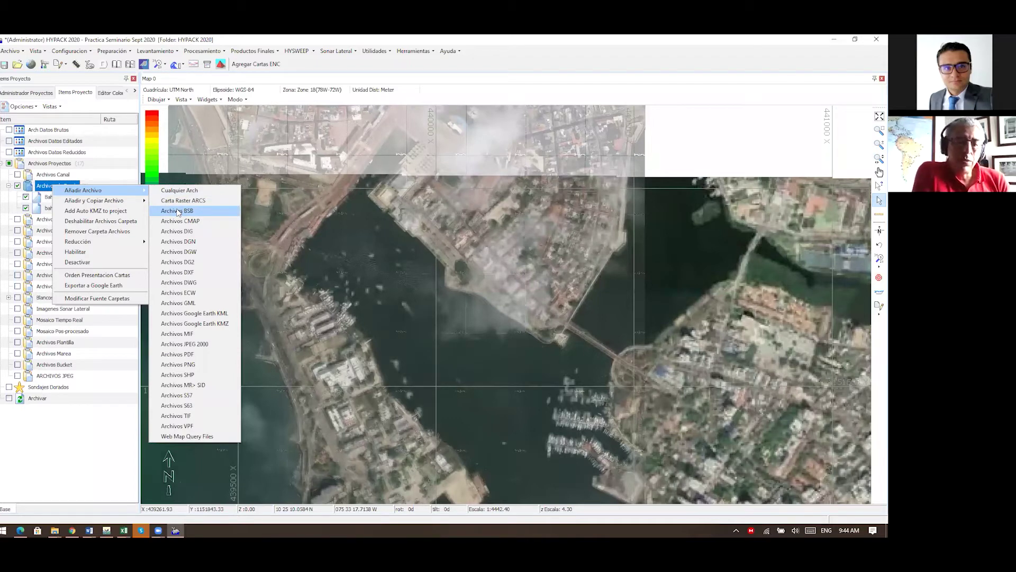
click(169, 397)
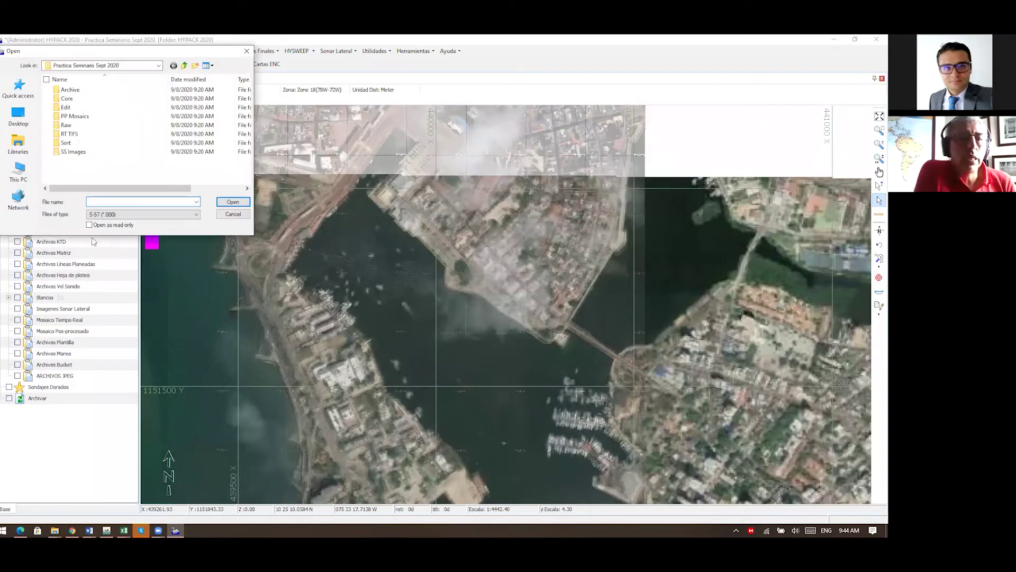
click(159, 65)
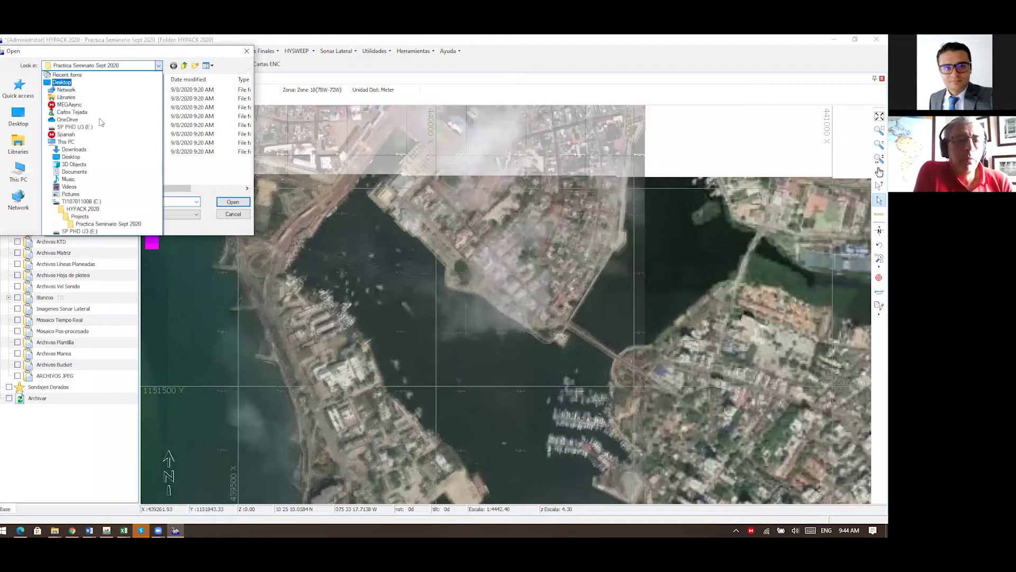
click(80, 216)
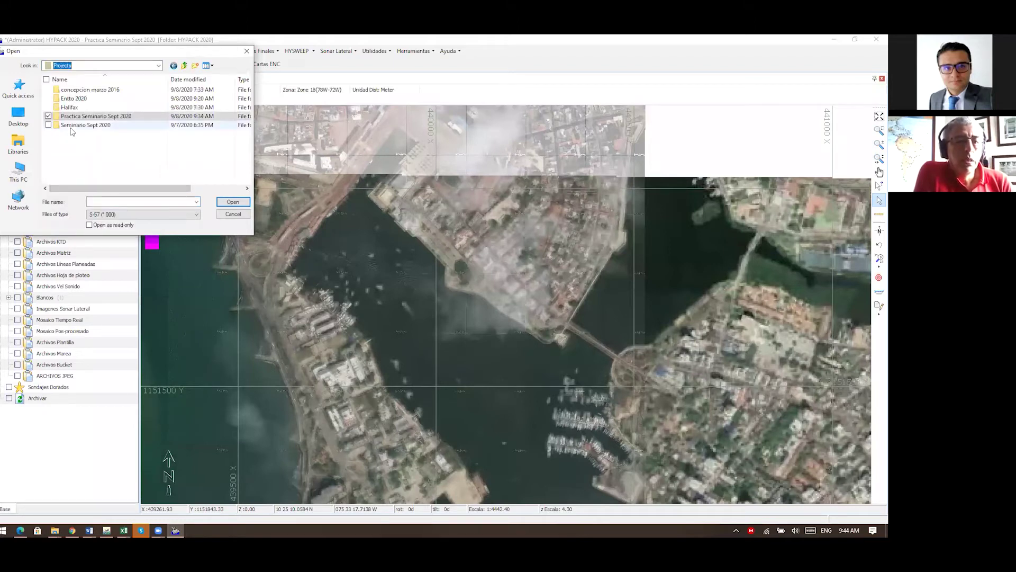
double_click(74, 125)
click(75, 160)
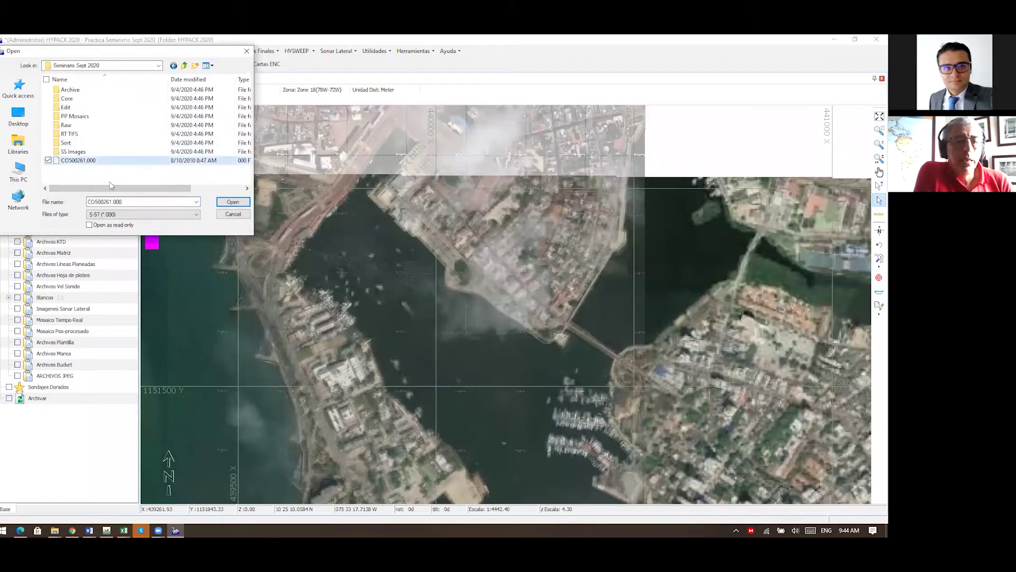
click(232, 202)
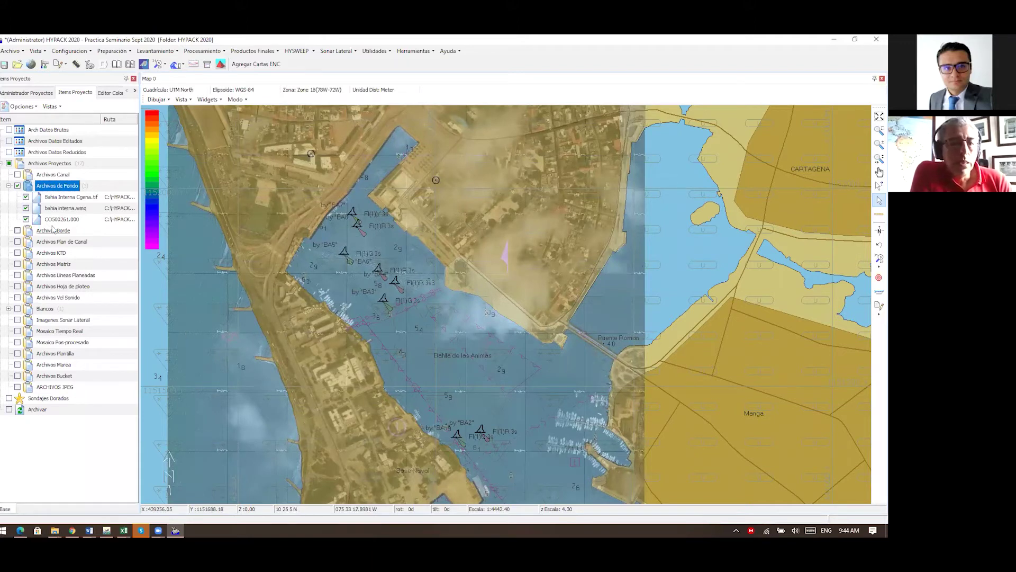
- Hide the background files Bahia Interna Cgena.tif and bahia interna.wmq so only the S-57 chart is drawn
click(21, 193)
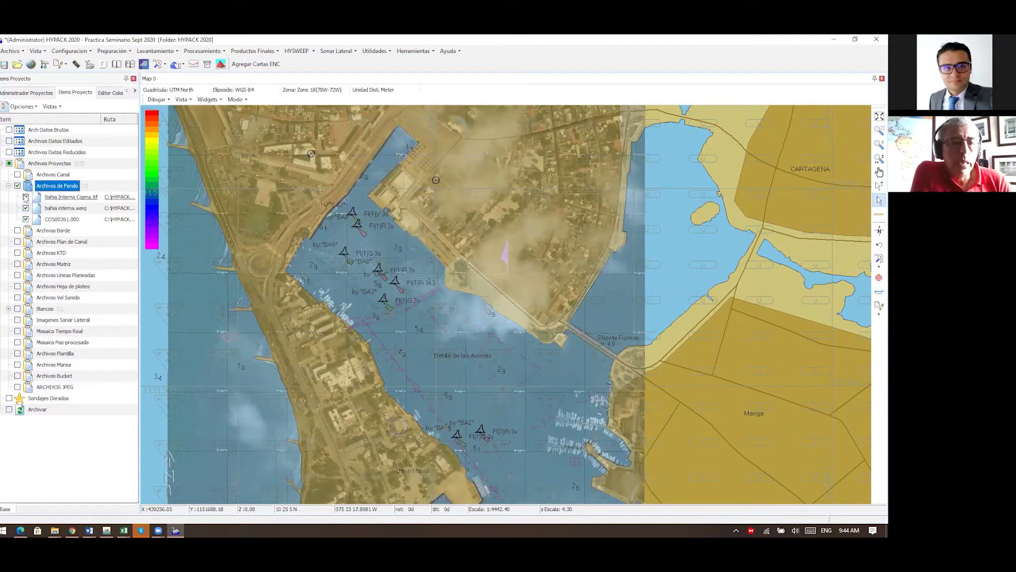
click(25, 197)
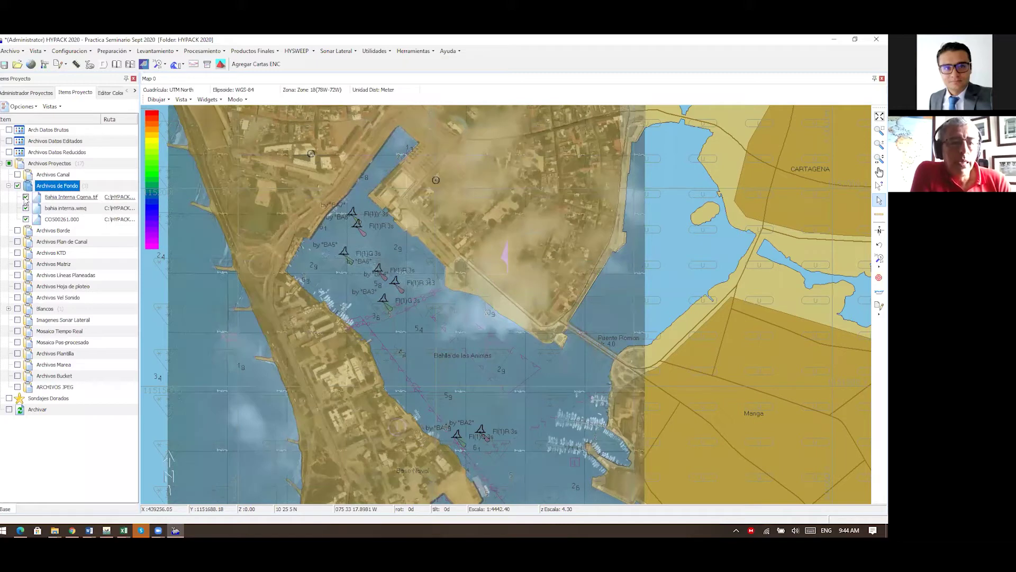
click(25, 198)
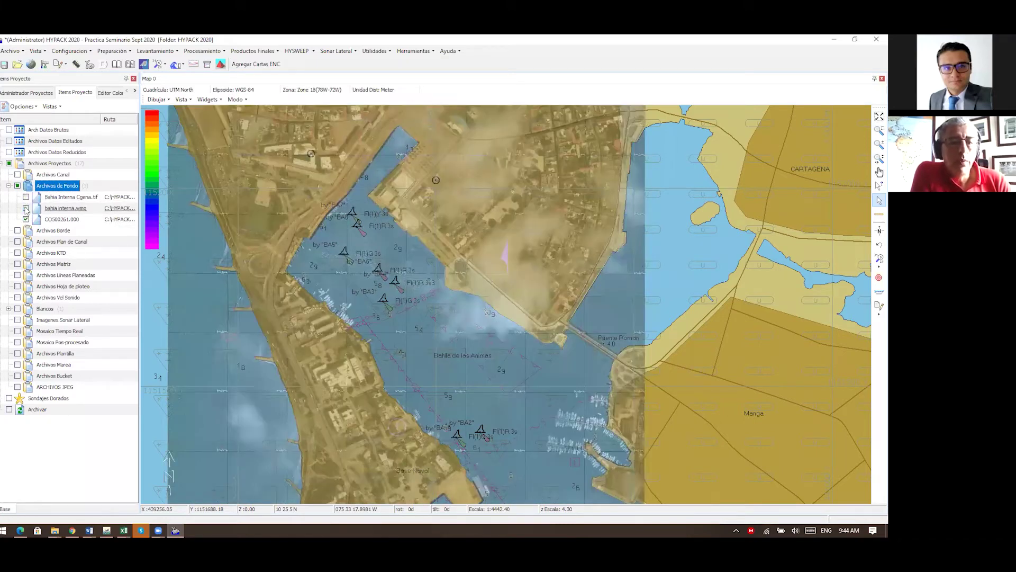
click(25, 208)
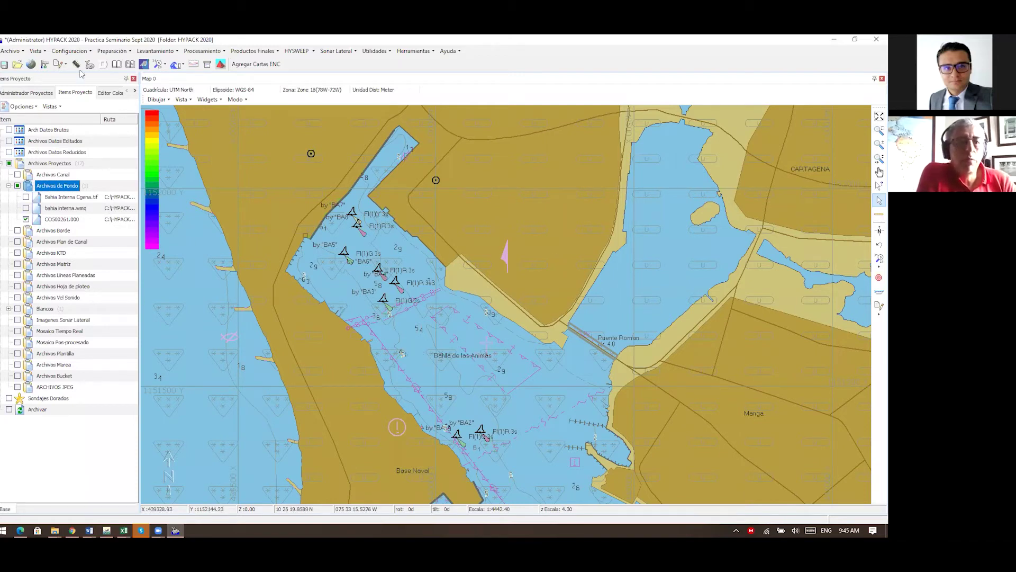
- Turn off the data quality display (Ver Calidad de datos) in the S-57 chart presentation options and accept the configuration
click(45, 64)
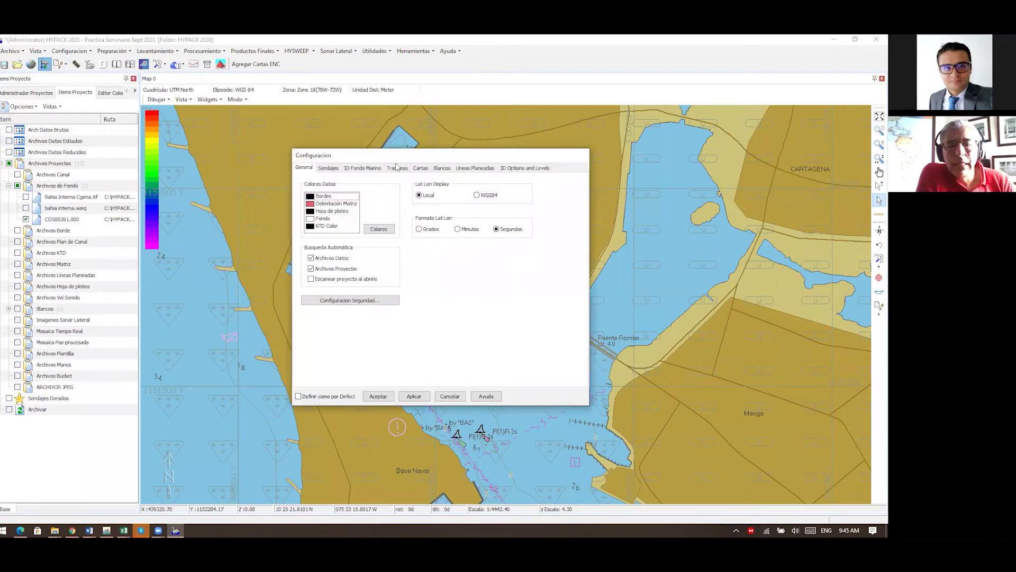
click(419, 169)
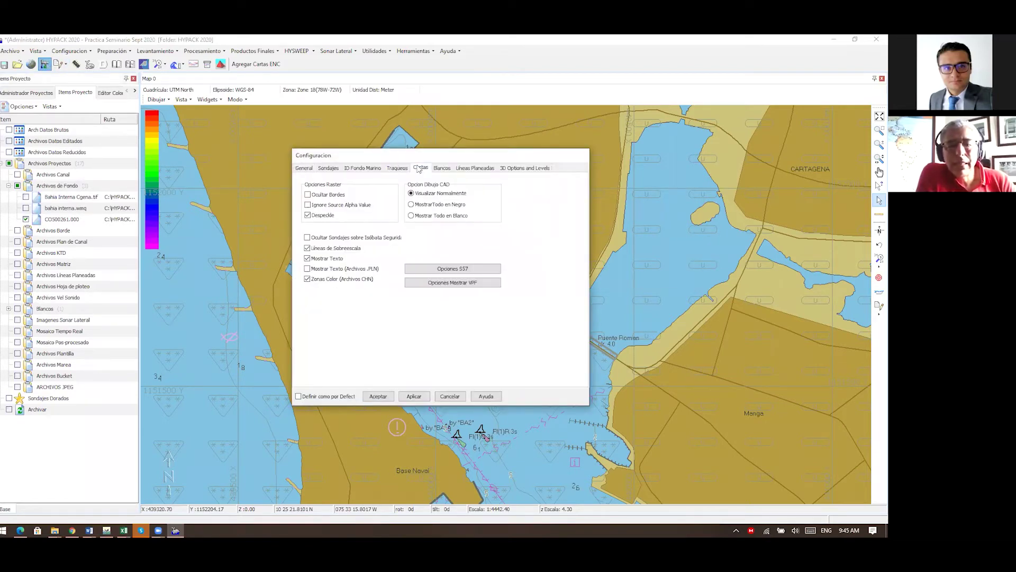
click(434, 273)
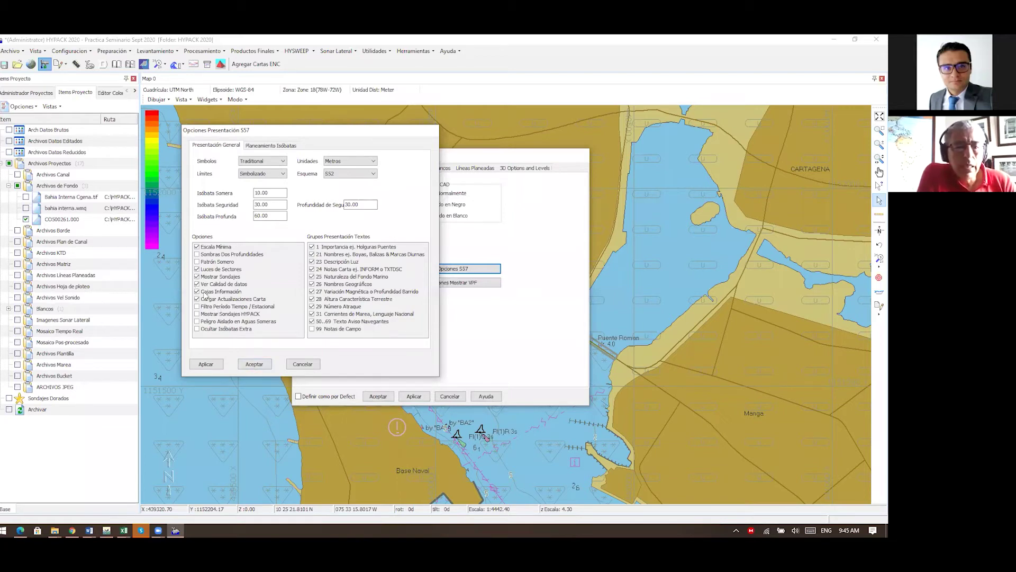
click(197, 284)
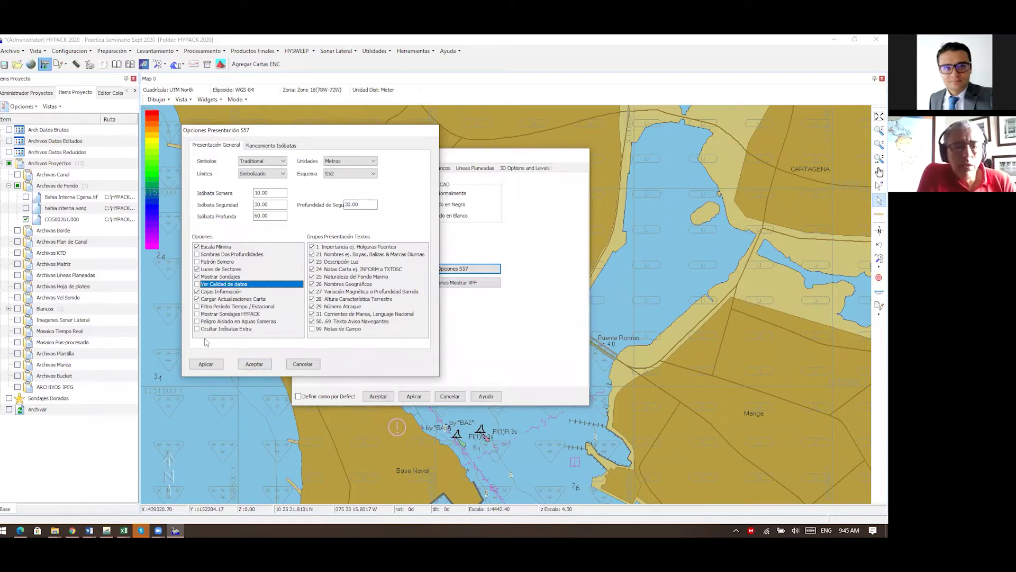
click(209, 365)
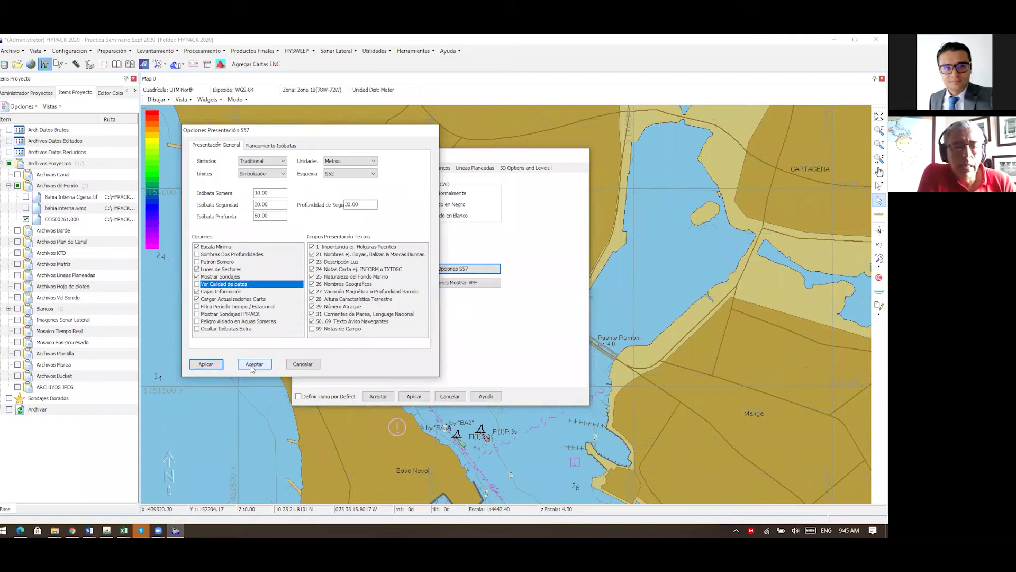
click(253, 366)
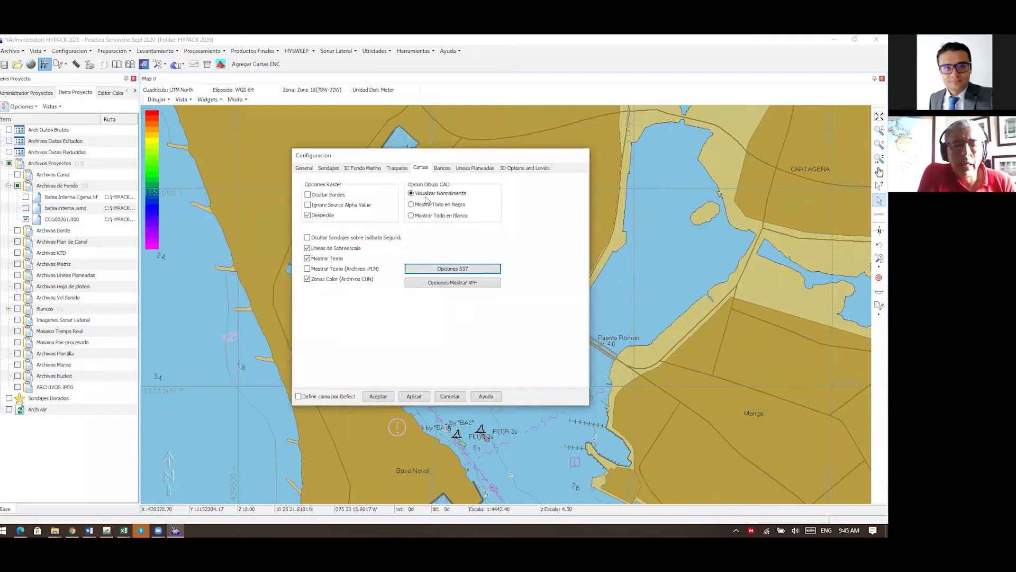
click(384, 400)
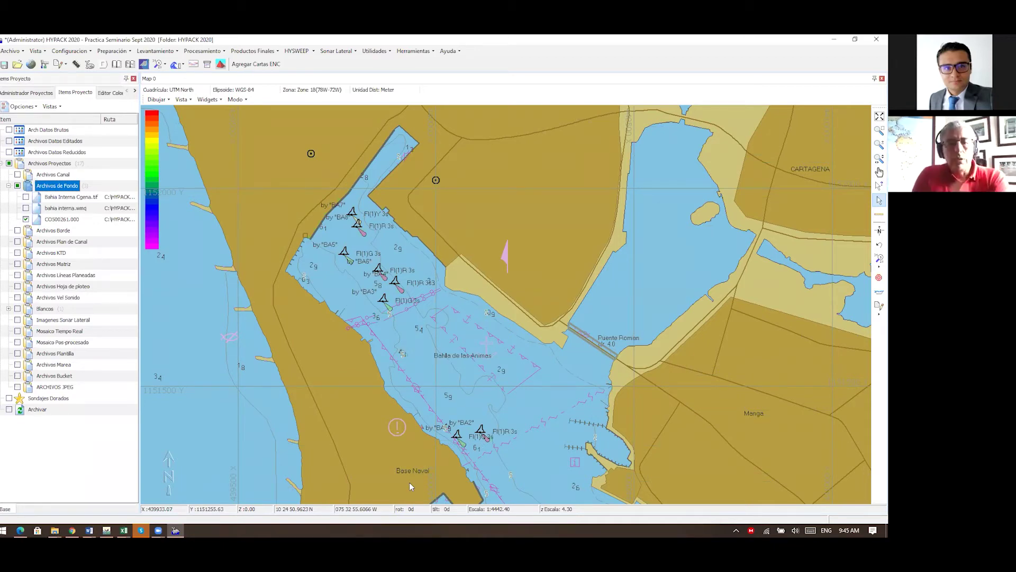
- Show bahia interna.wmq over the S-57 chart and set its transparency value to 204
click(27, 208)
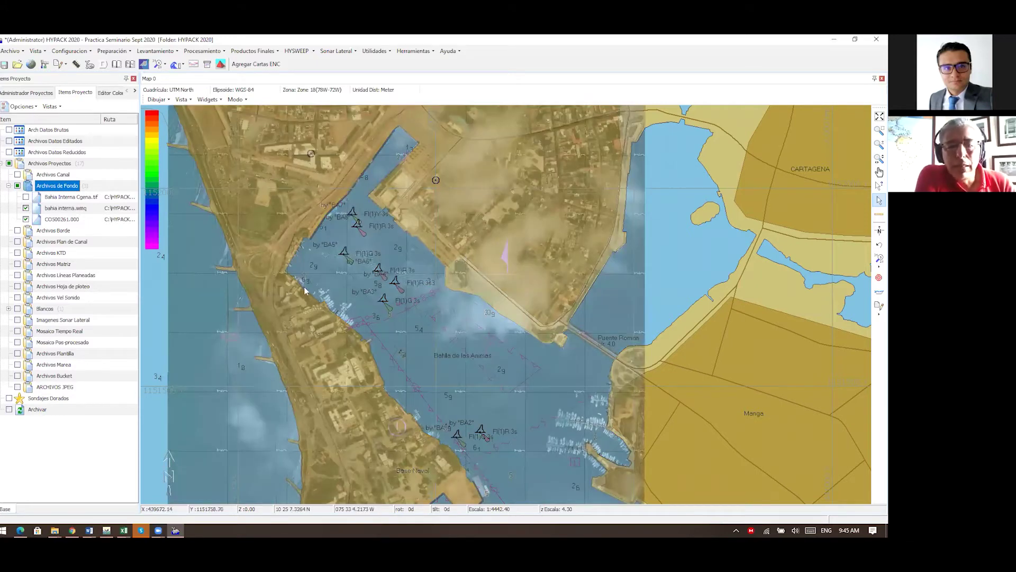
click(58, 208)
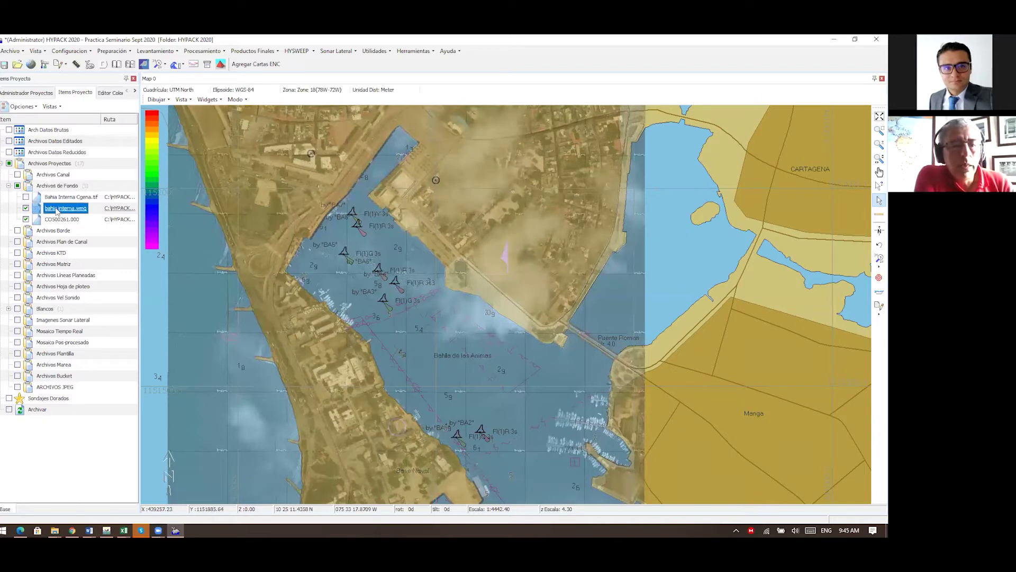
right_click(58, 211)
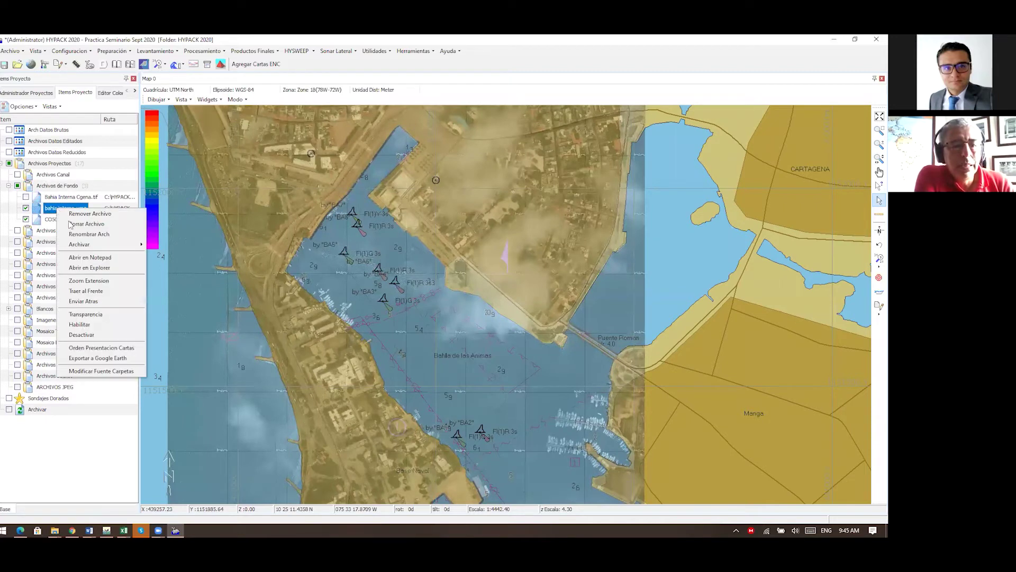
click(83, 314)
drag(66, 248, 109, 253)
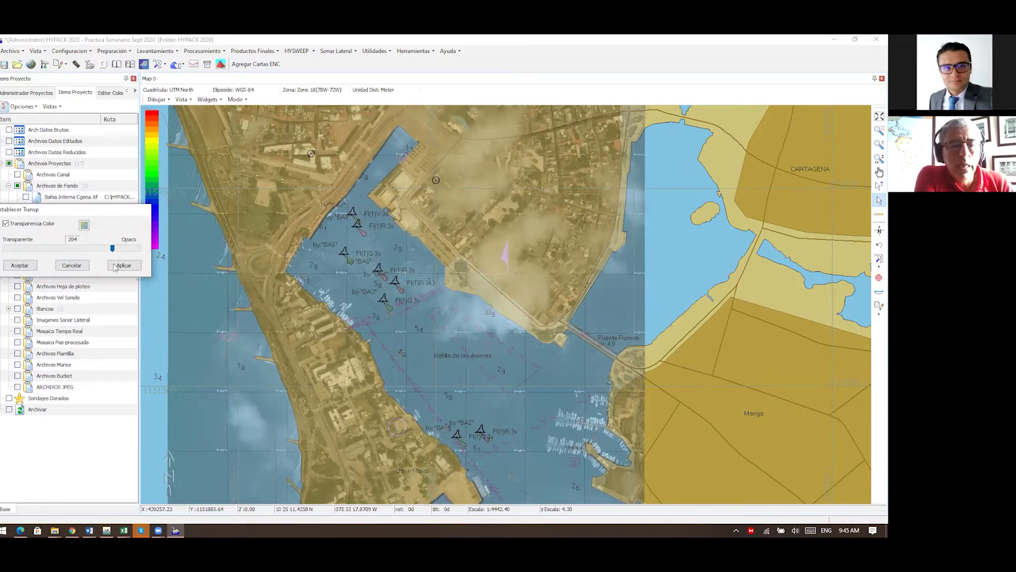
click(115, 266)
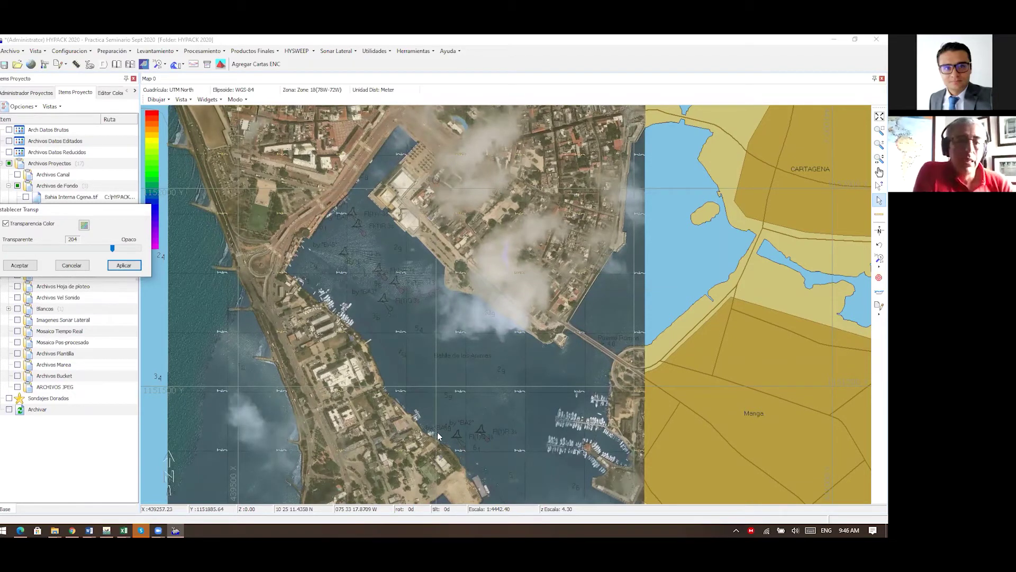
click(19, 265)
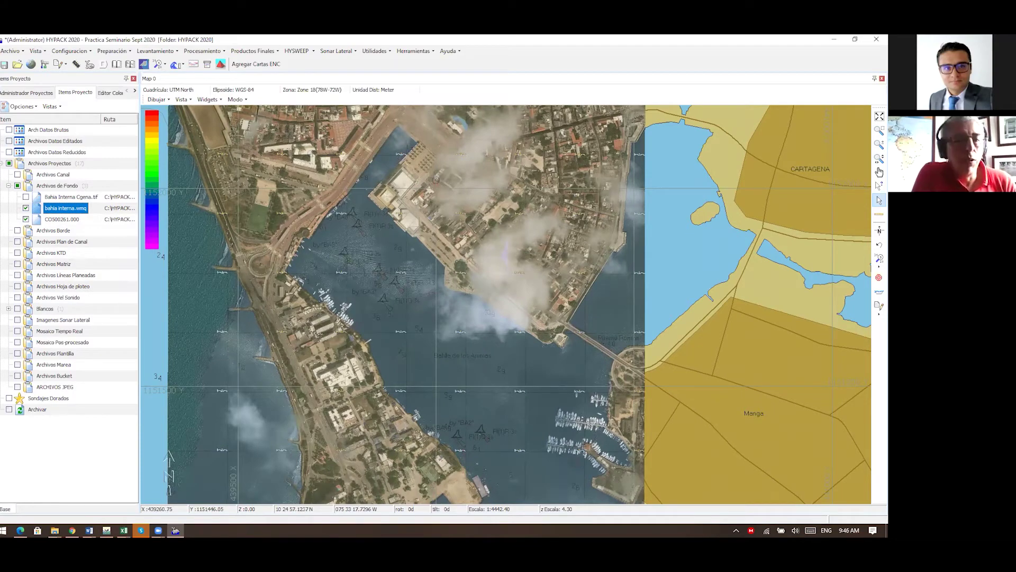
- Display only the georeferenced image Bahia Interna Cgena.tif, hiding bahia interna.wmq and the S-57 chart CO500261.000
click(25, 208)
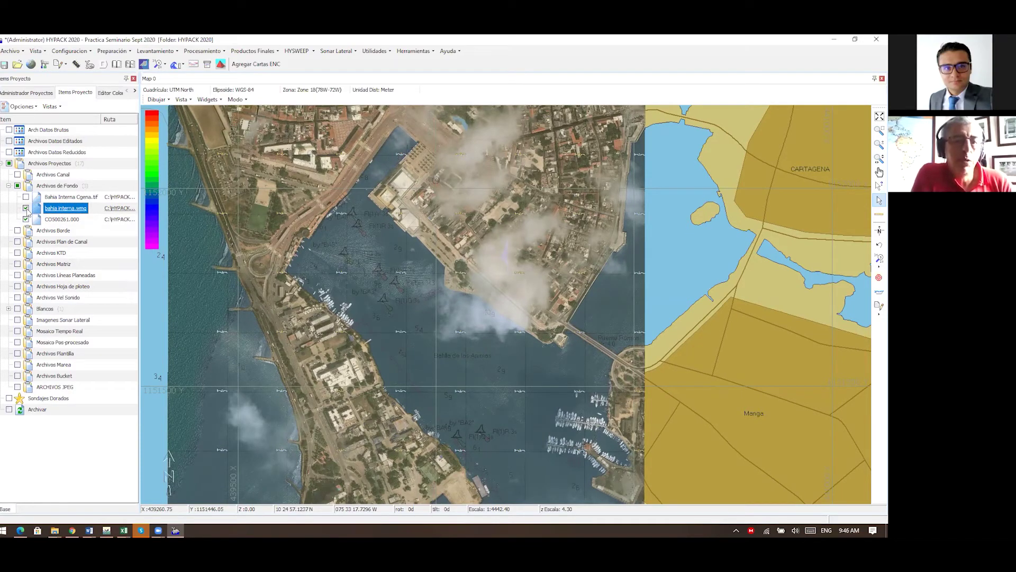
click(26, 208)
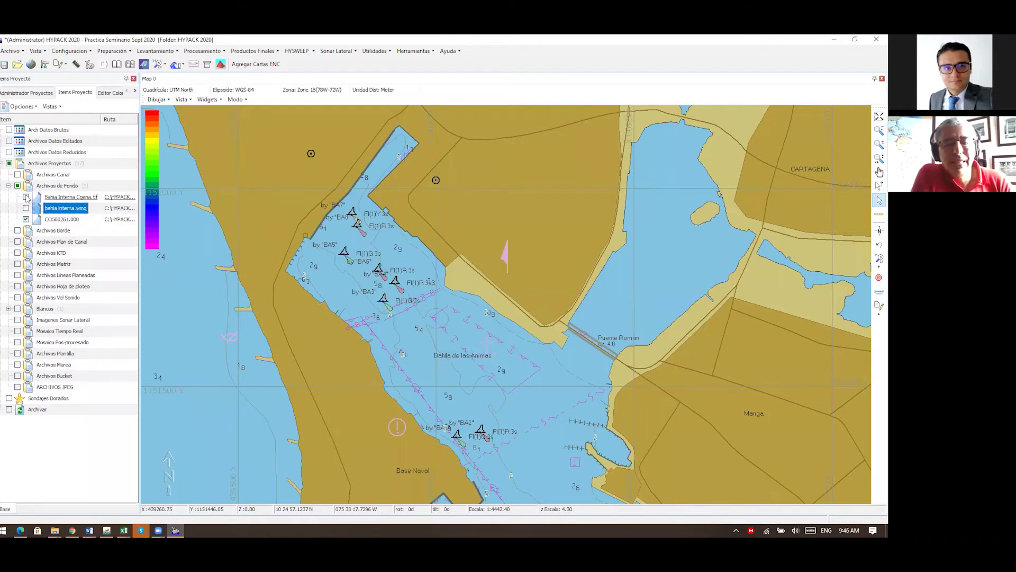
click(26, 196)
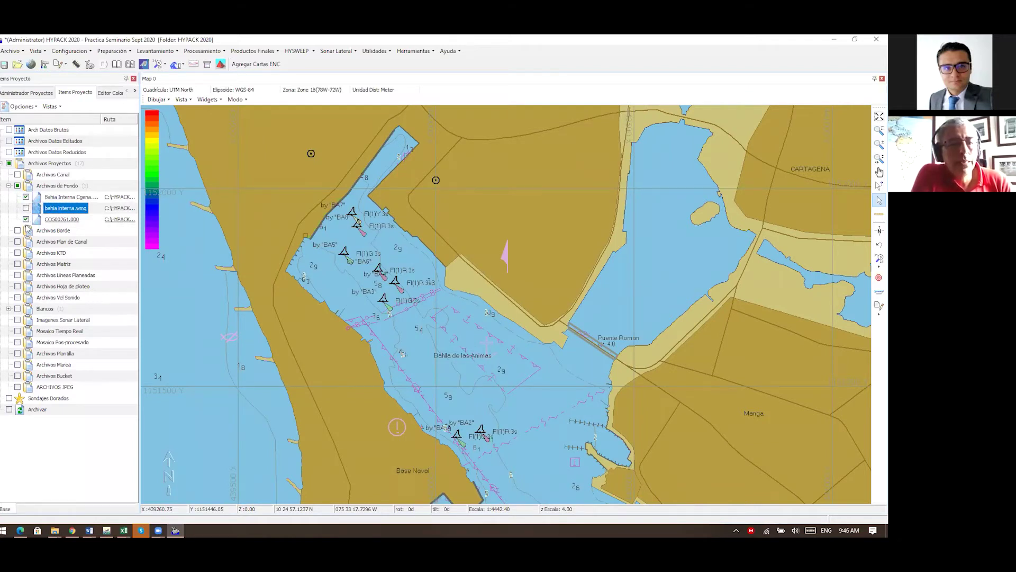
click(26, 219)
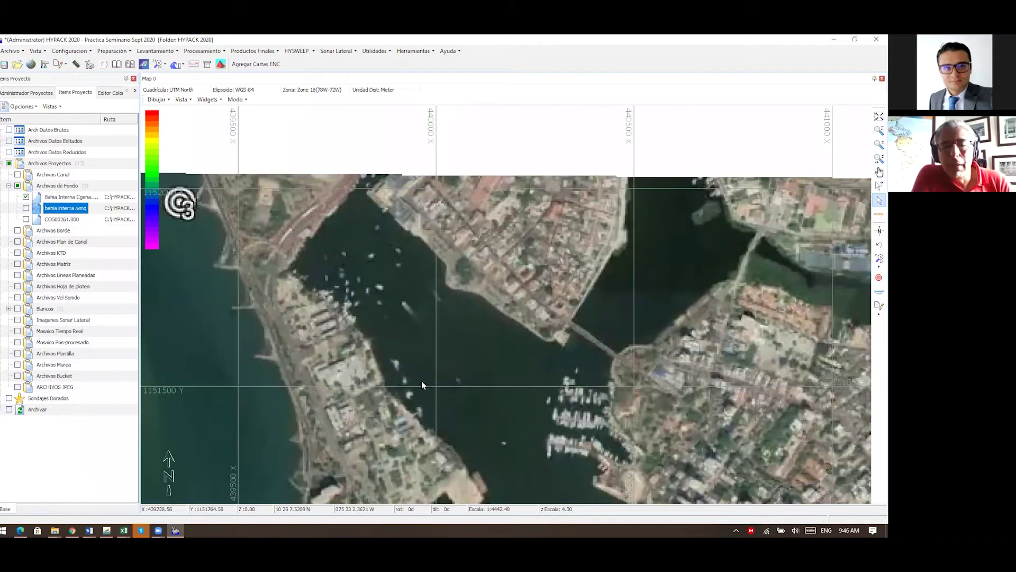
scroll(419, 363, down, 2)
scroll(276, 131, down, 1)
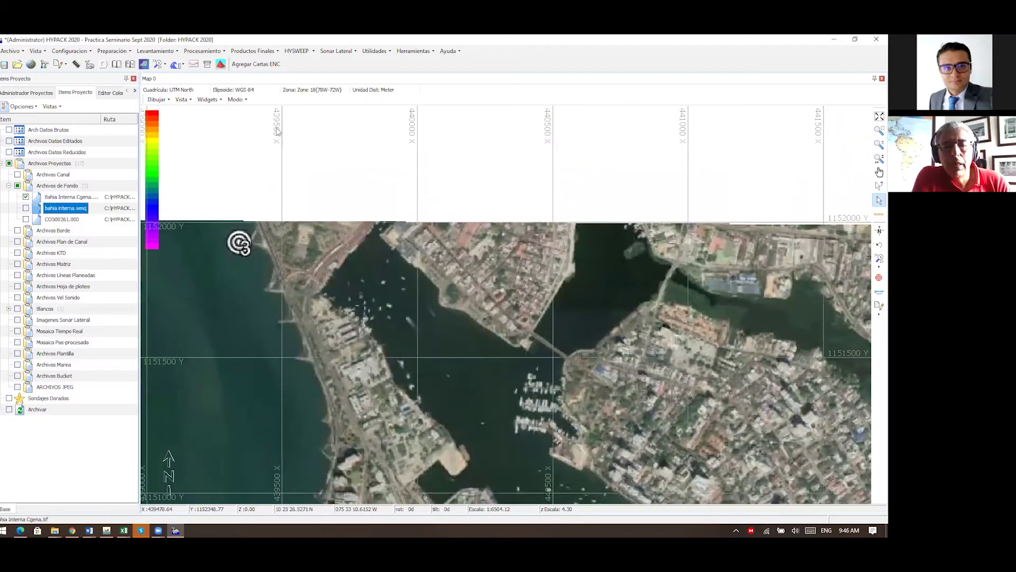
click(879, 117)
scroll(566, 332, up, 4)
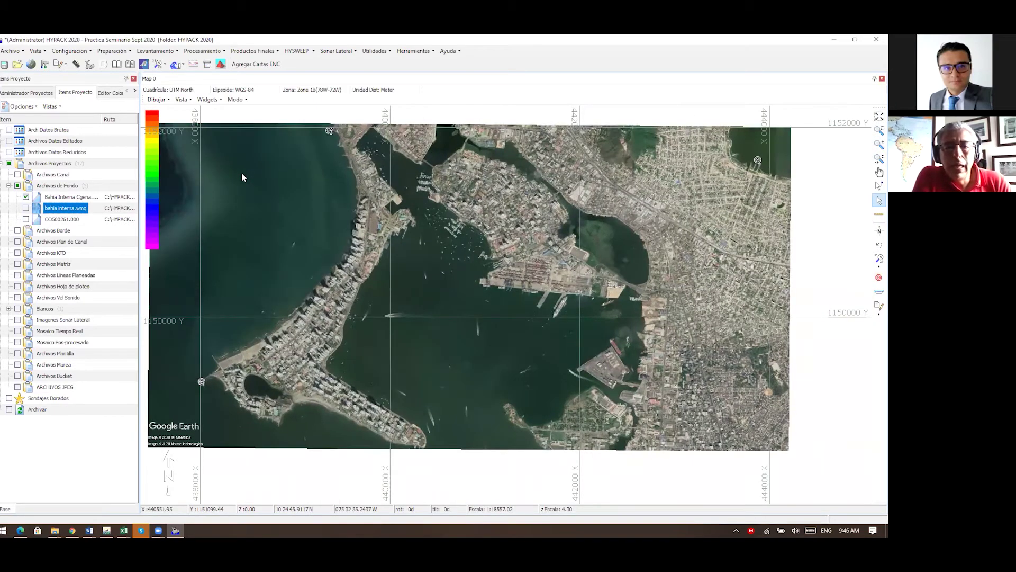
scroll(242, 178, up, 2)
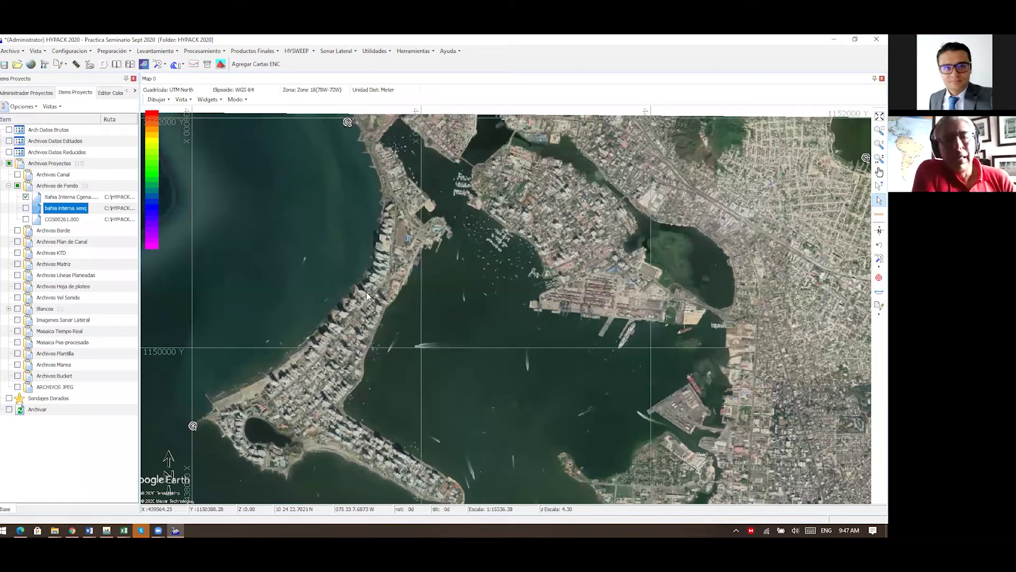
- Open the Border Editor, activate cursor picking of border points, and minimise the editor to uncover the map
click(61, 64)
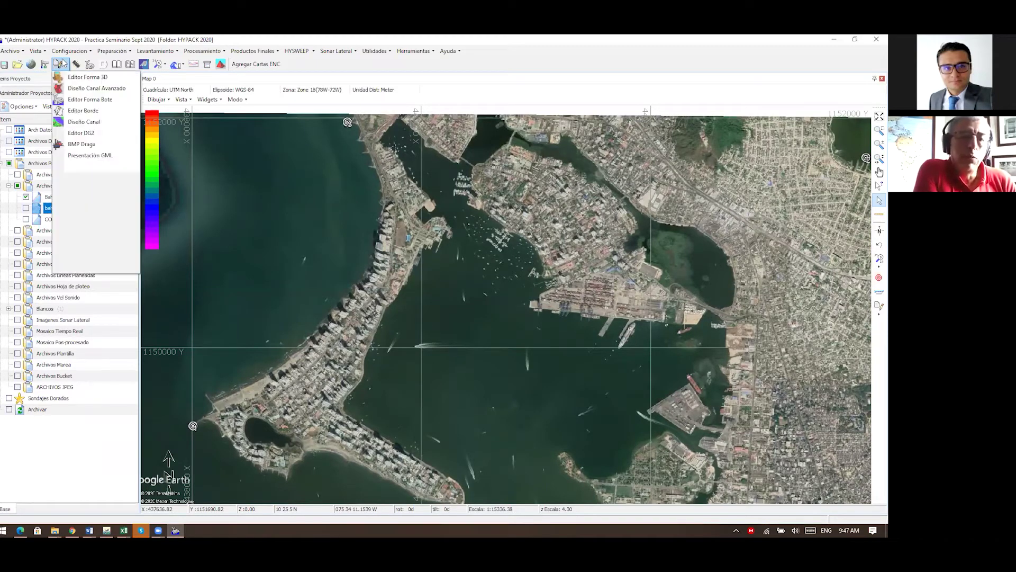
click(74, 111)
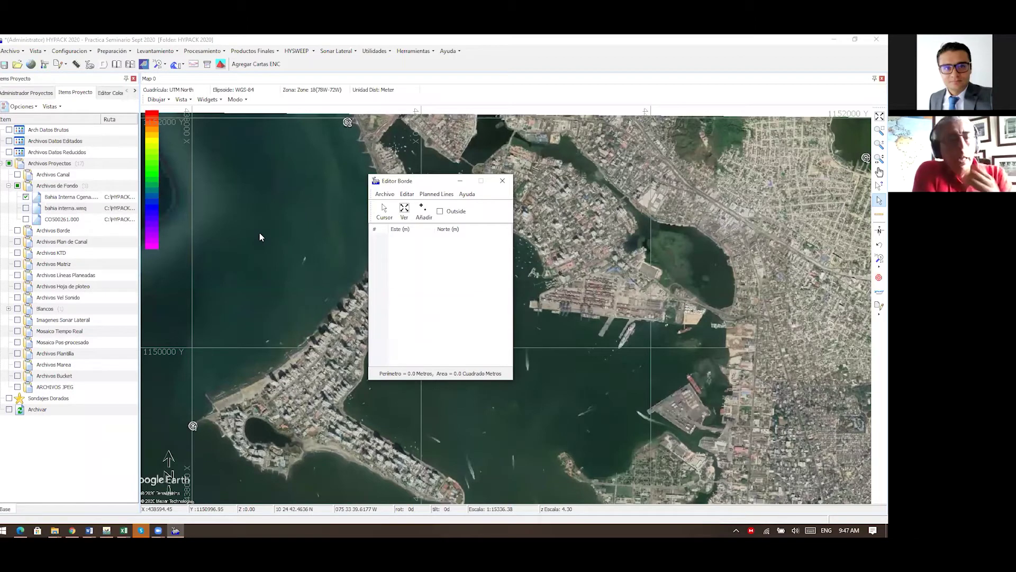
click(65, 65)
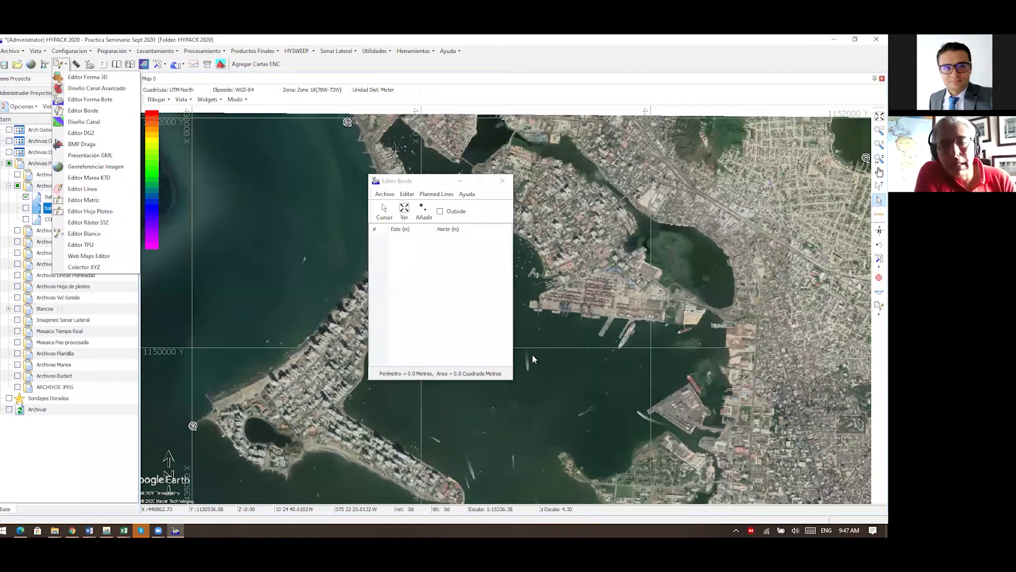
click(385, 212)
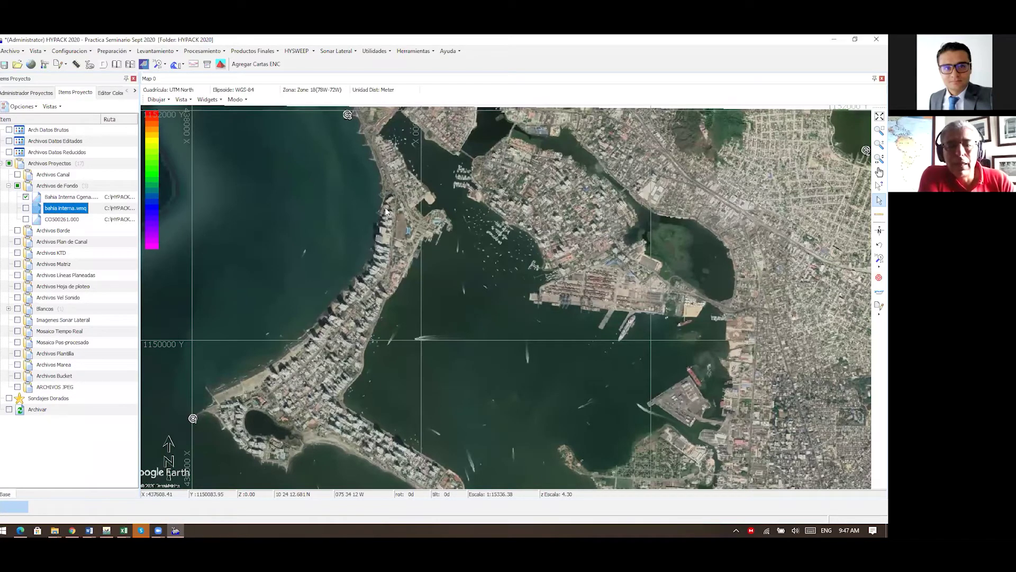
click(13, 507)
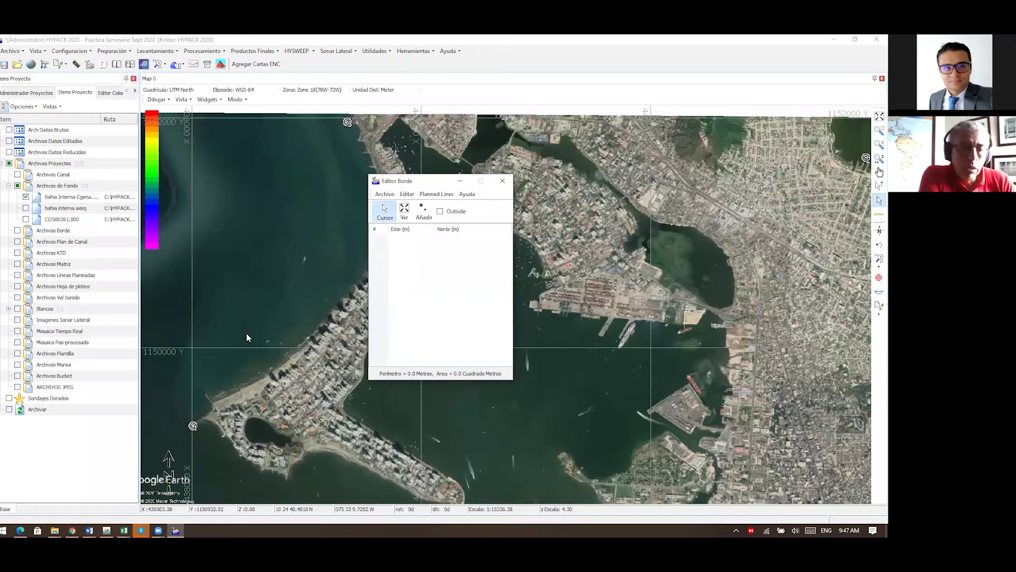
click(23, 496)
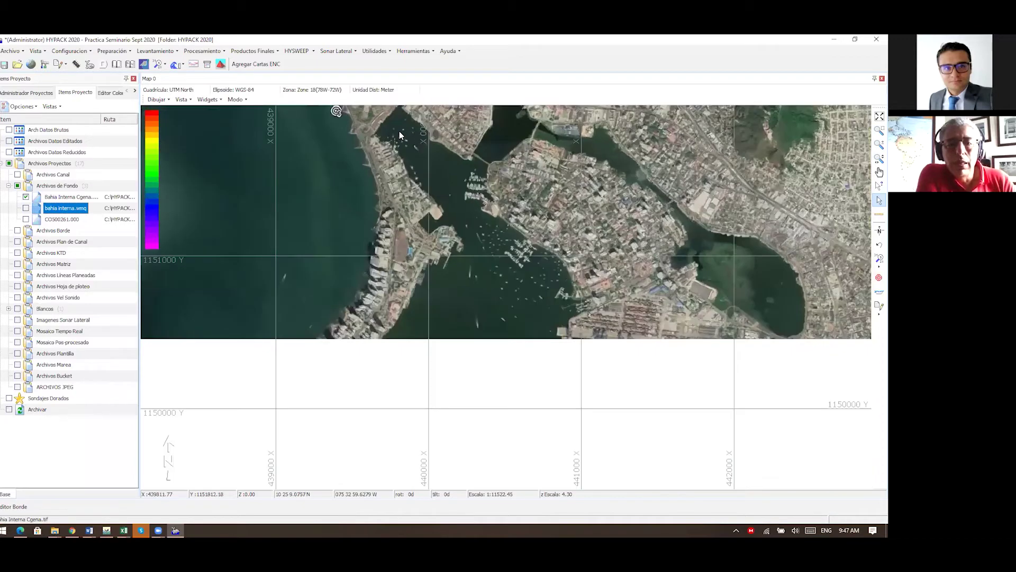
- Trace border points along the bay's western shore, from the northern inlet down to the inner southwest corner
scroll(400, 131, up, 1)
scroll(400, 131, up, 1)
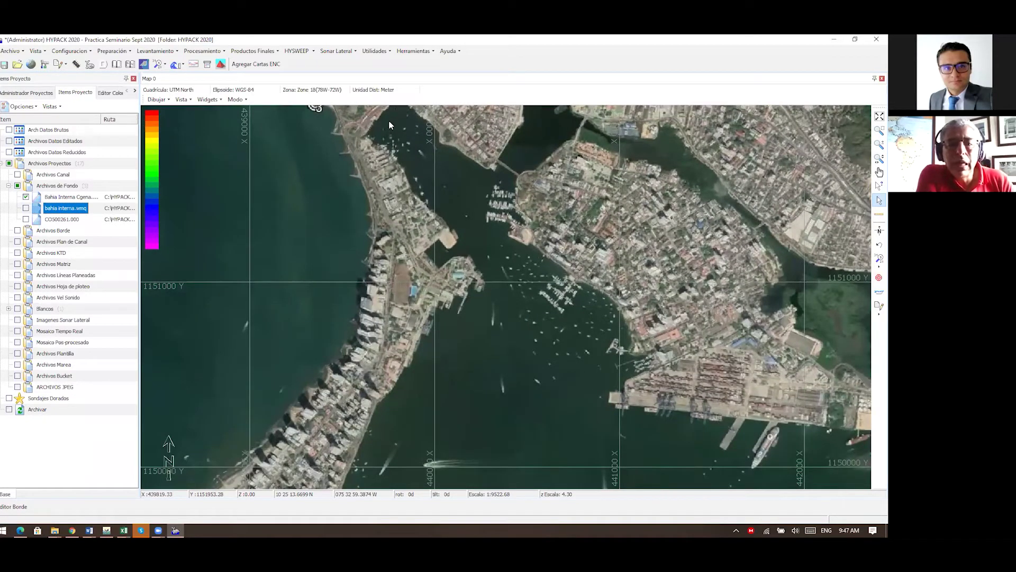
click(379, 136)
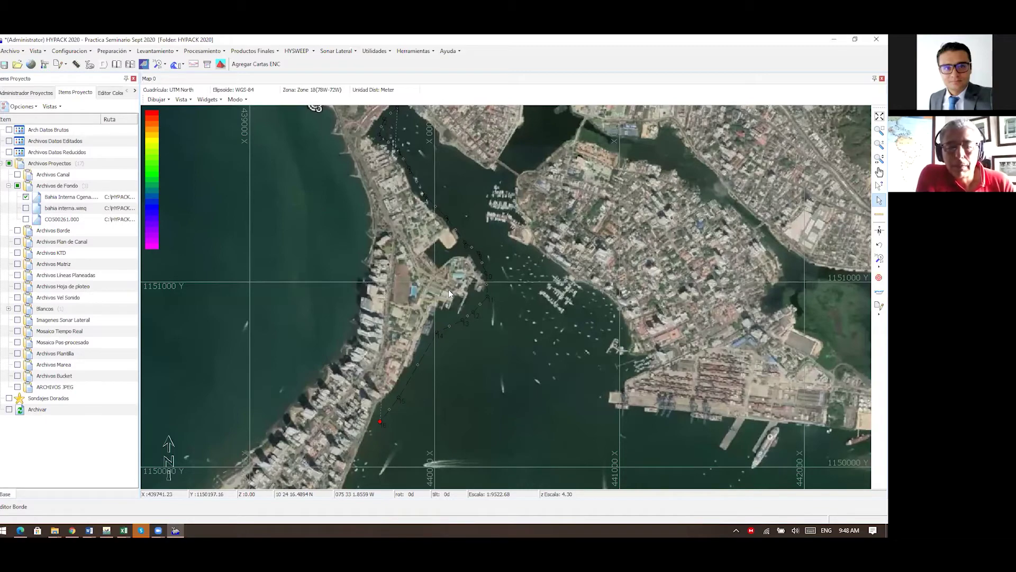
scroll(406, 380, down, 3)
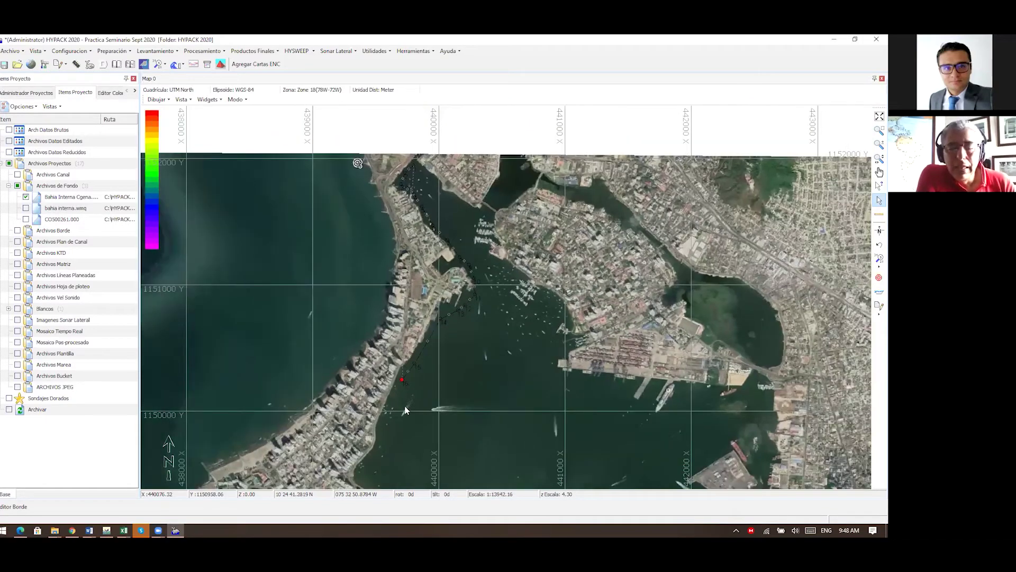
scroll(399, 401, down, 1)
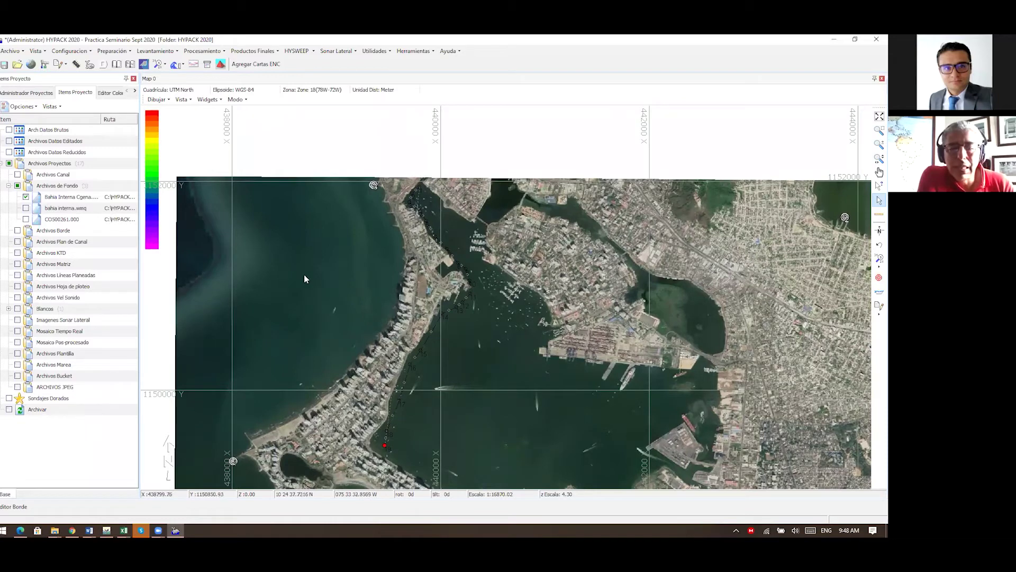
scroll(301, 269, down, 1)
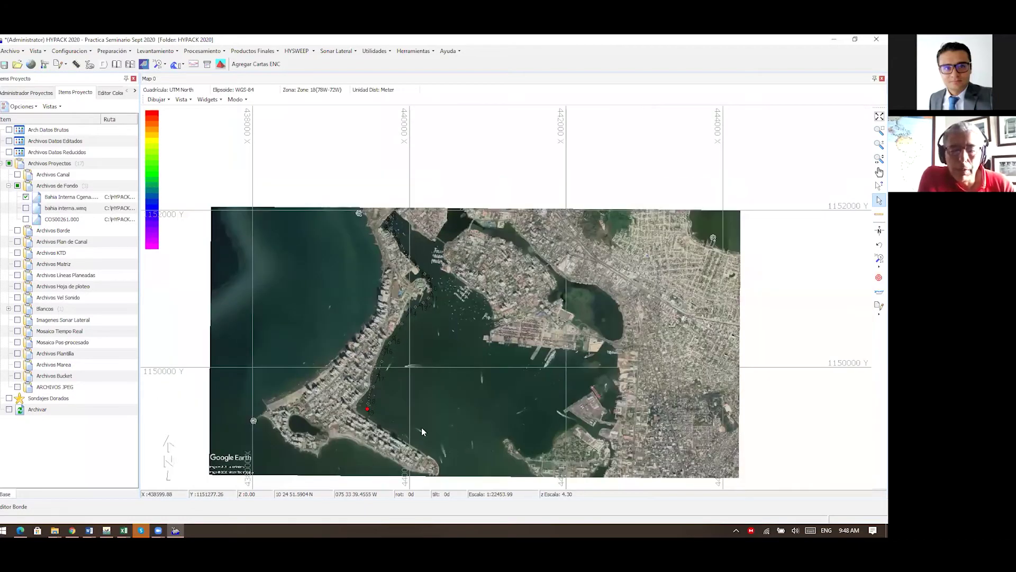
- Continue the border across the bay's southern mouth, up the eastern side and back past the port docks to the northern inlet
click(436, 452)
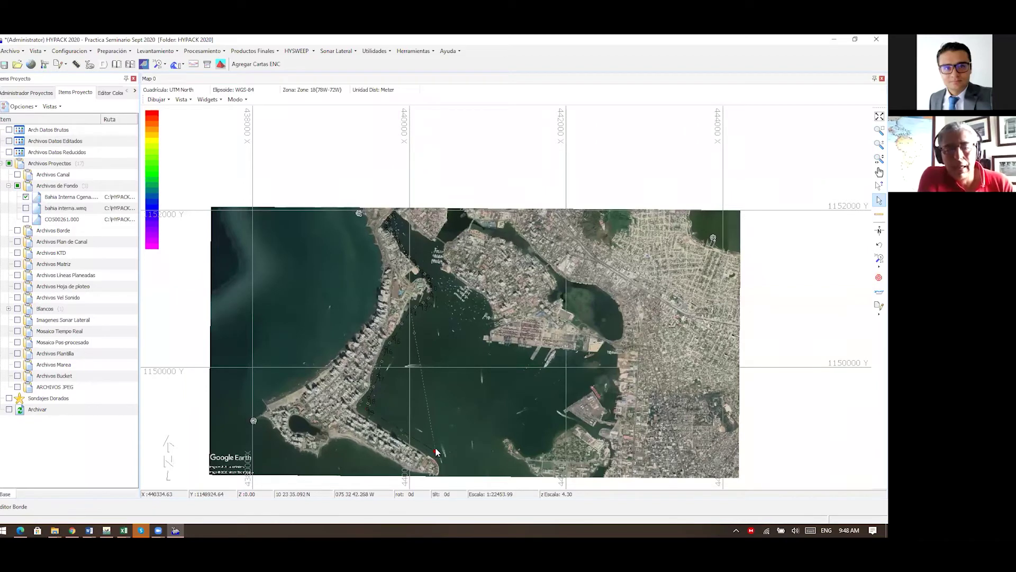
click(466, 455)
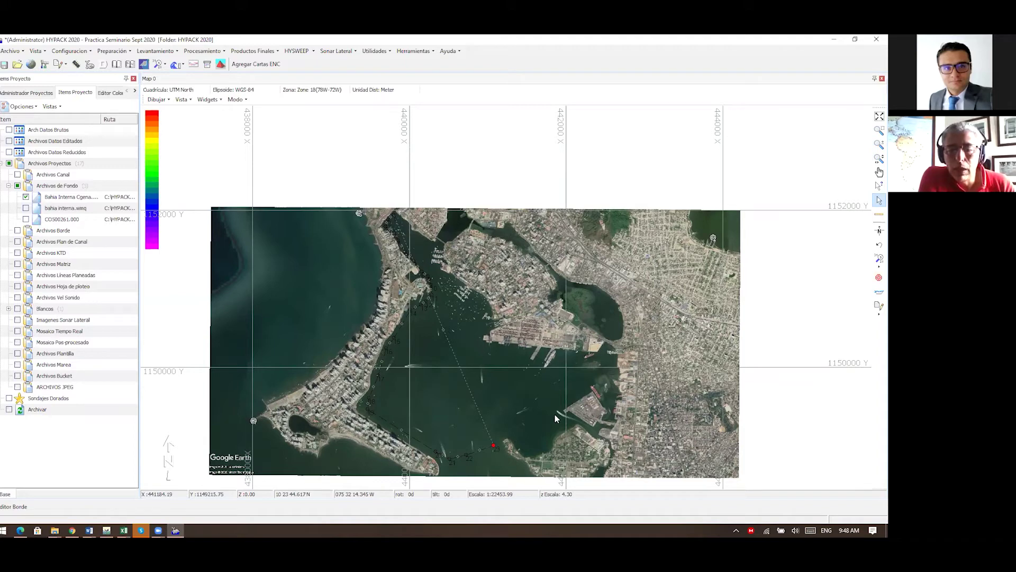
click(502, 430)
click(516, 433)
click(528, 432)
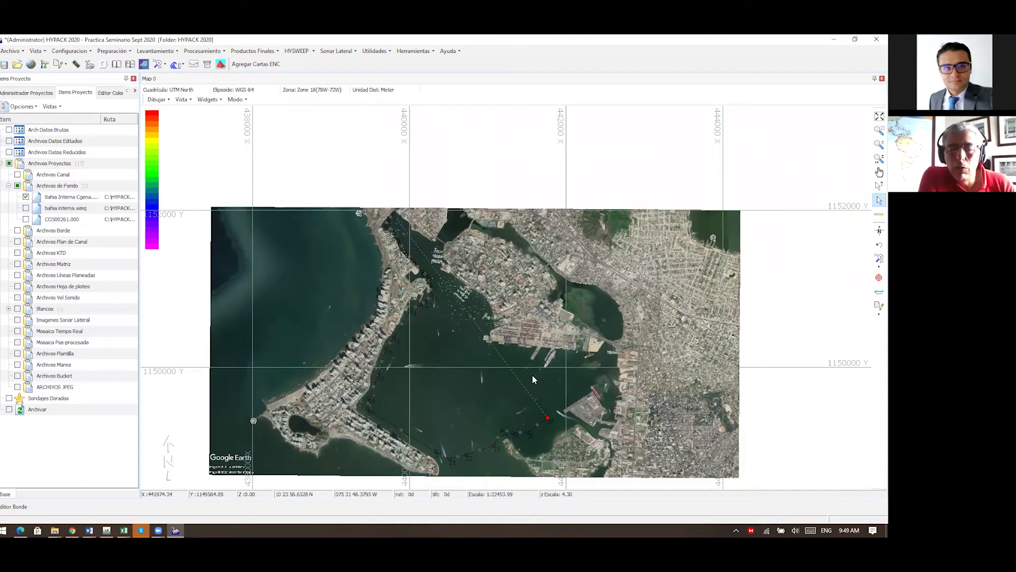
click(564, 399)
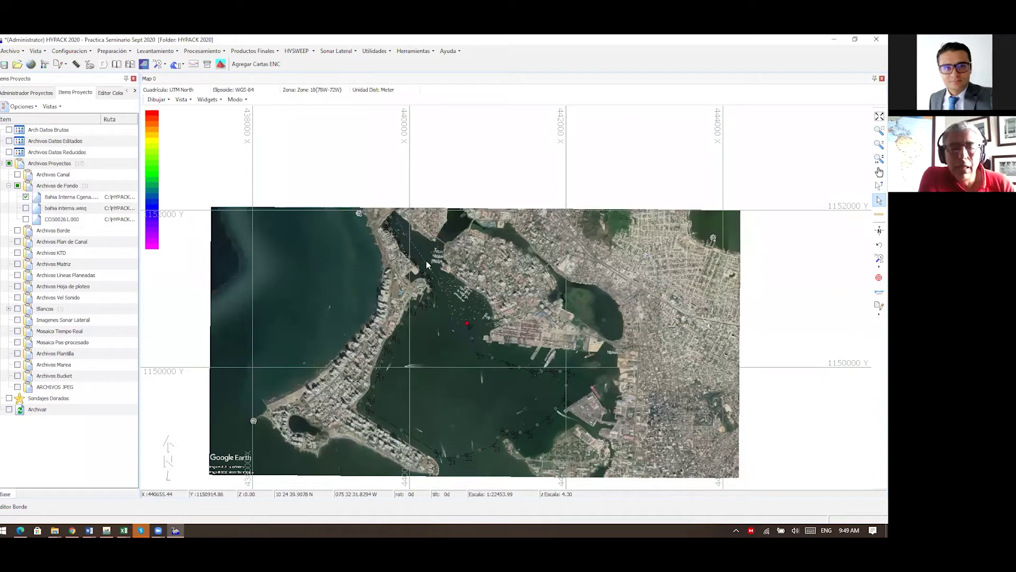
click(417, 242)
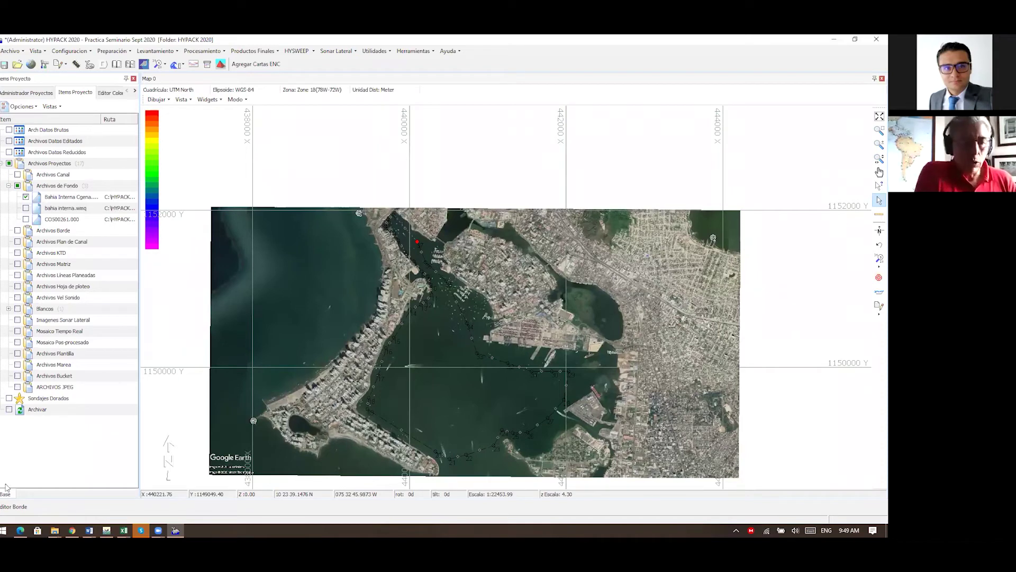
- Save the traced border as bahia interna in the Practica Seminario Sept 2020 folder and close the Border Editor
click(10, 506)
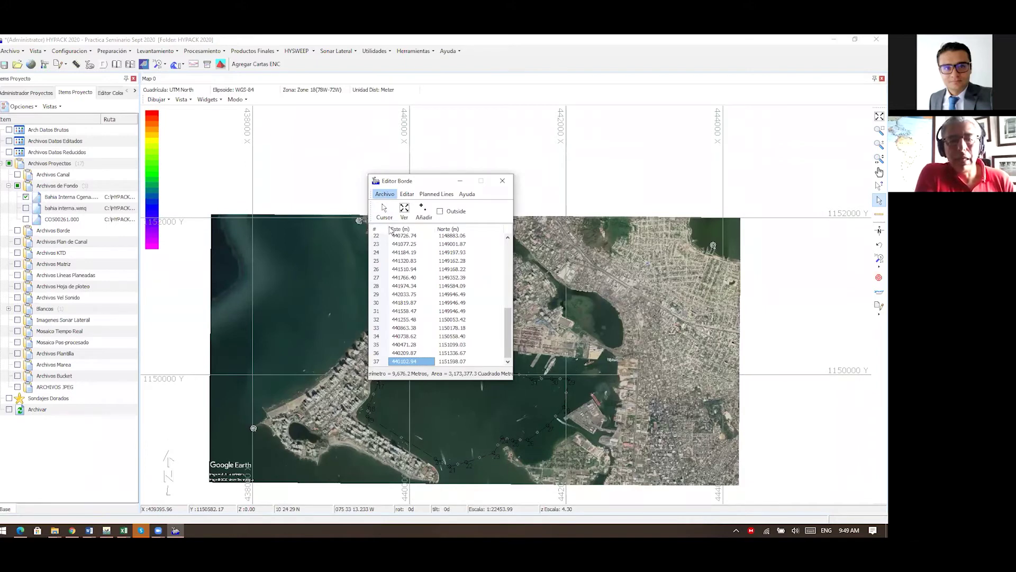
key(Down)
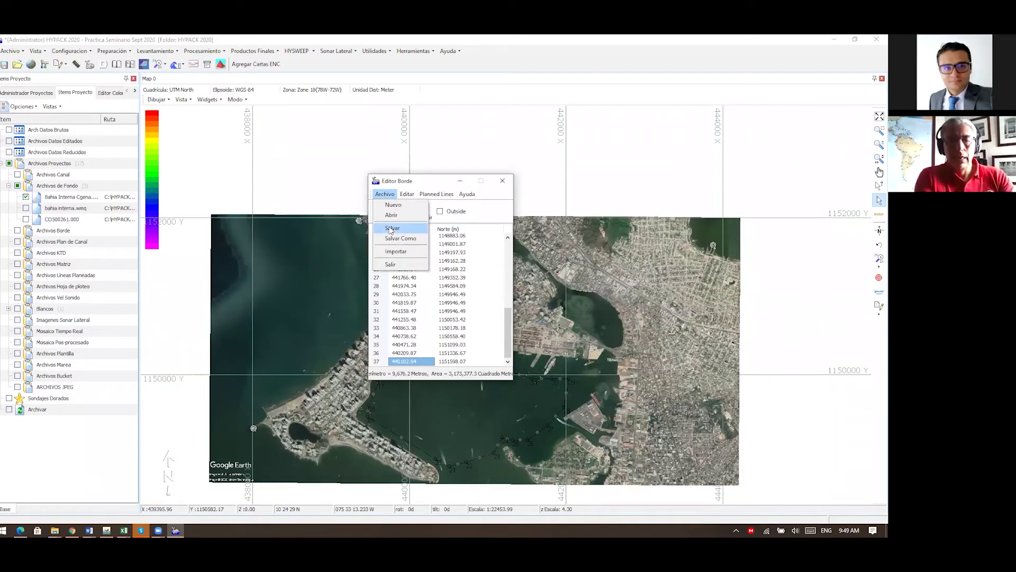
click(391, 228)
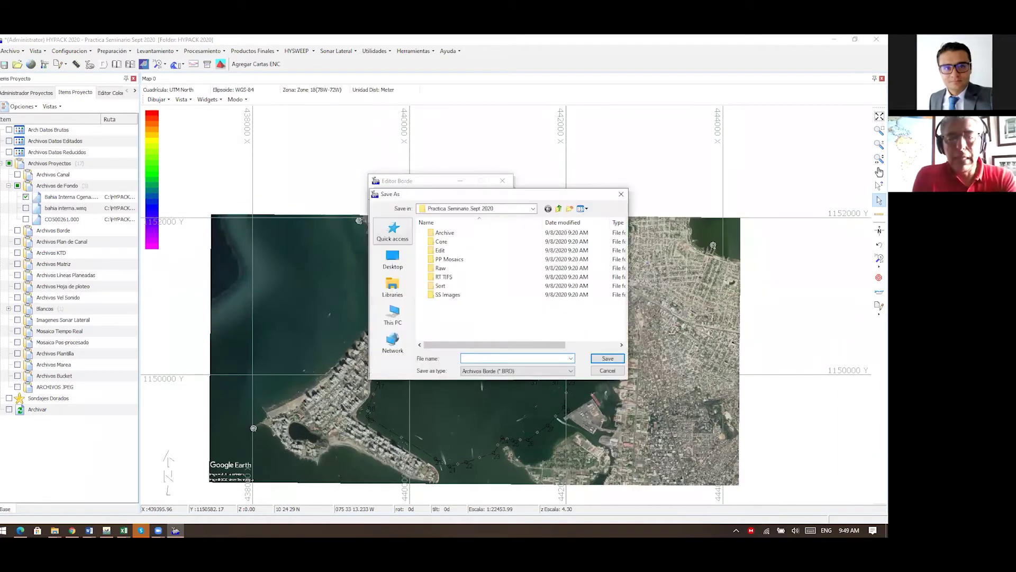
text(bahia interna)
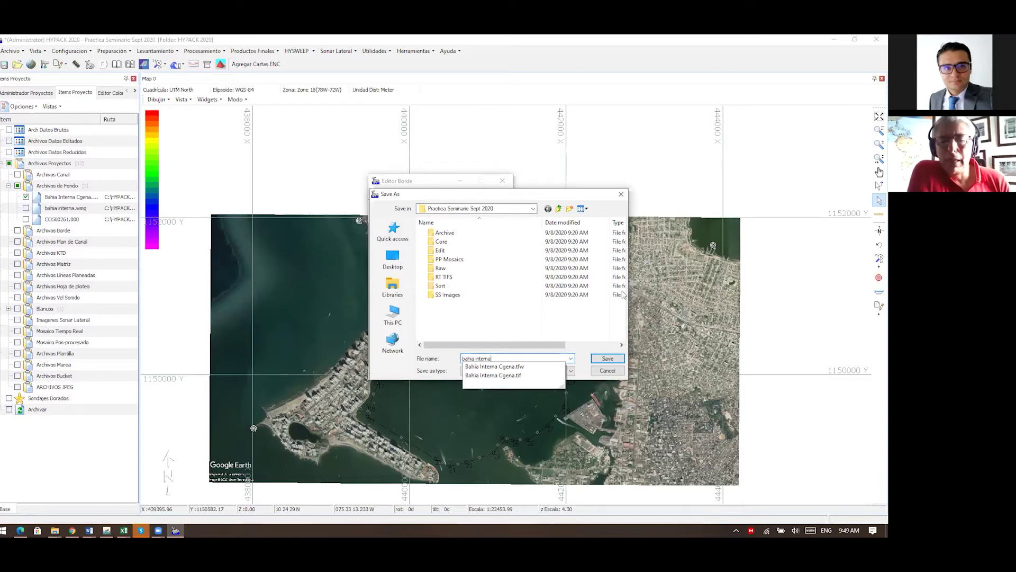
click(606, 359)
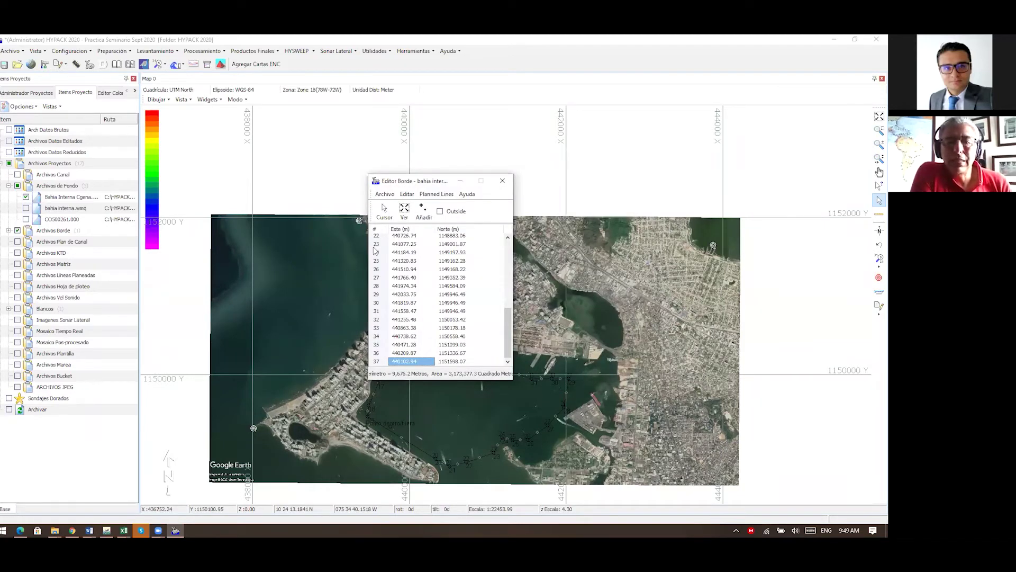
click(503, 182)
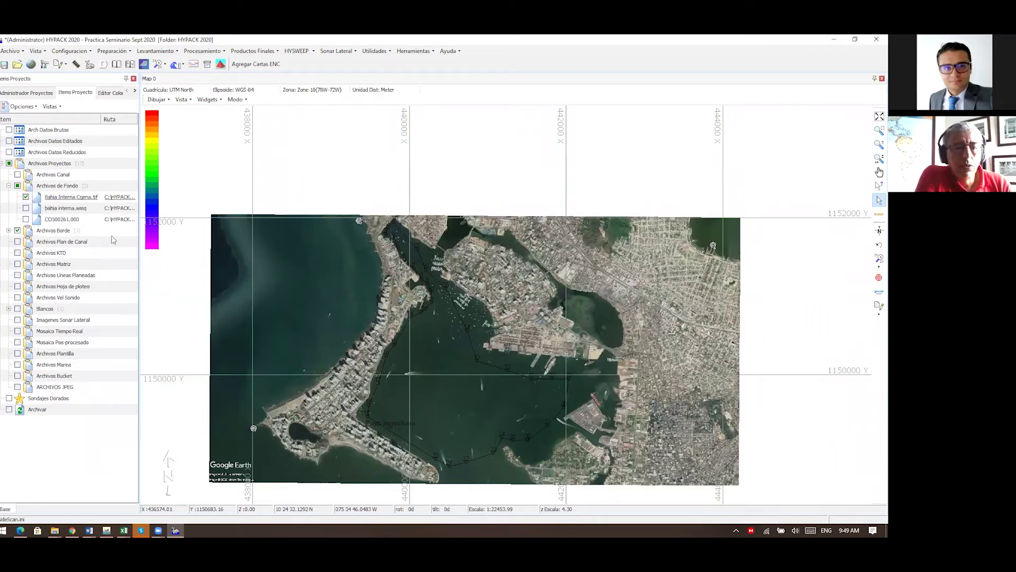
- Set the transparency value of the background image Bahia Interna Cgena.tif to 106 and accept it
right_click(80, 196)
click(85, 346)
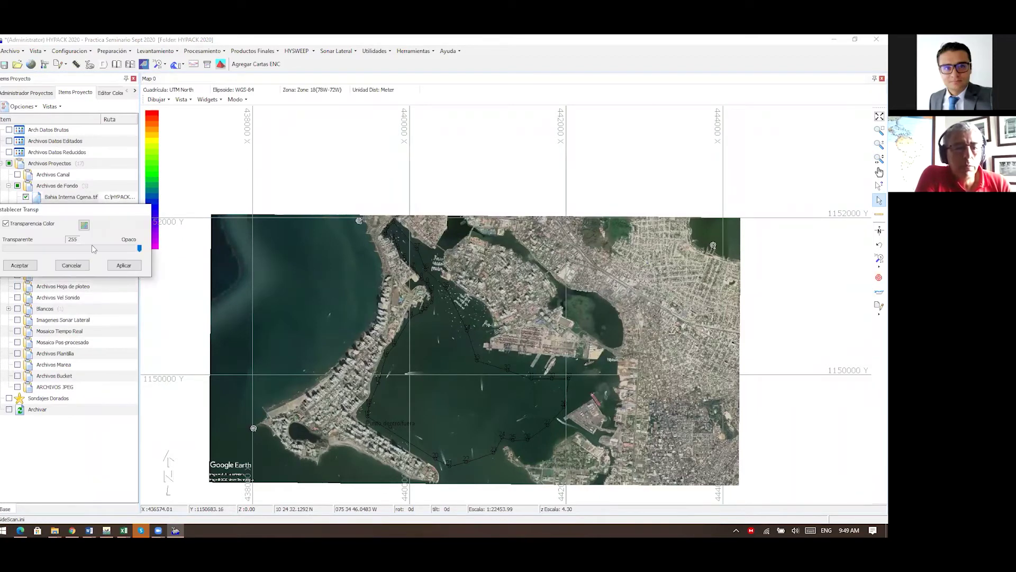
click(60, 248)
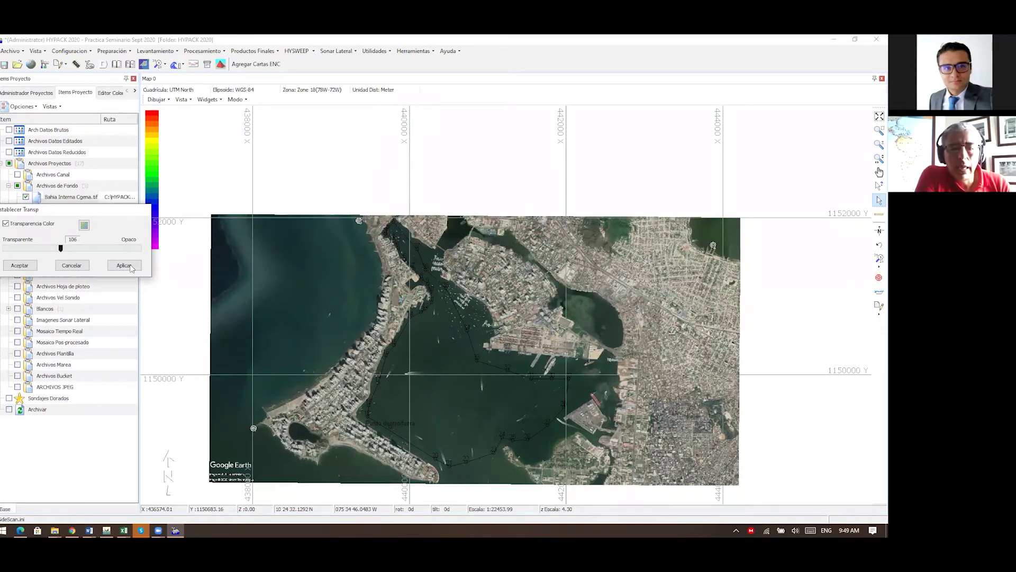
click(131, 265)
click(131, 265)
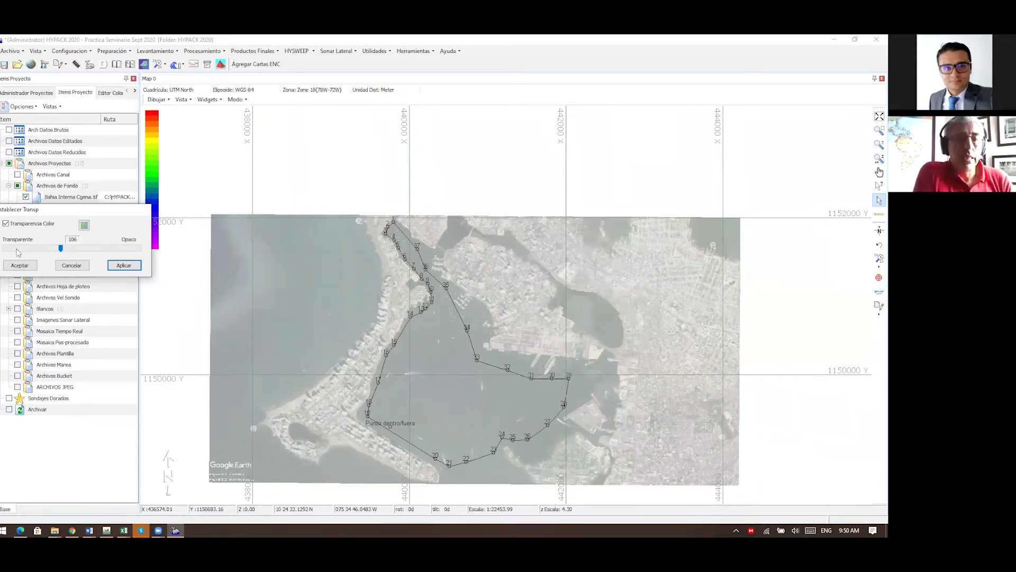
click(19, 264)
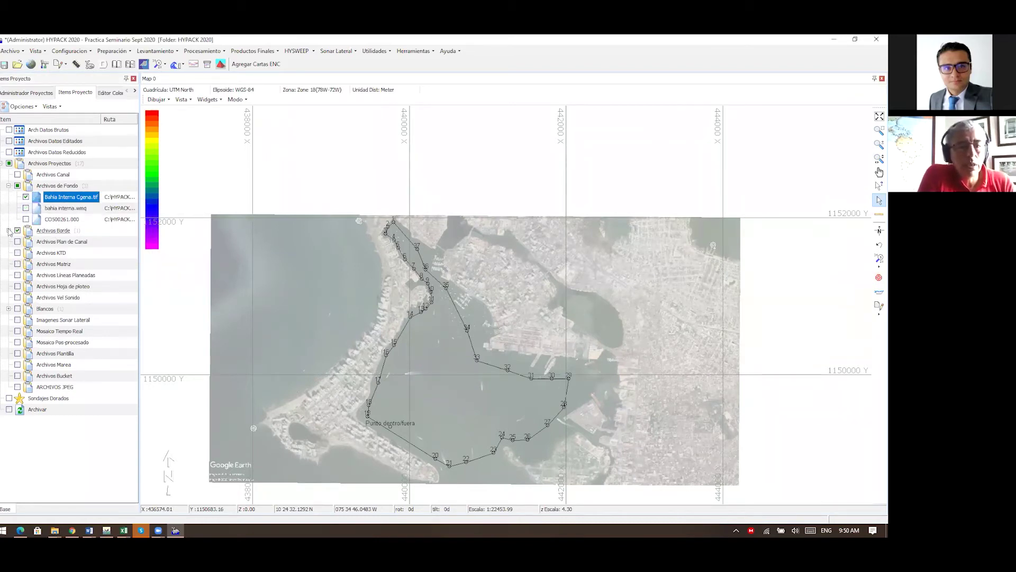
- Open bahia interna.brd in the Border Editor and select it as the border file for generating planned lines in the border
click(9, 231)
double_click(59, 242)
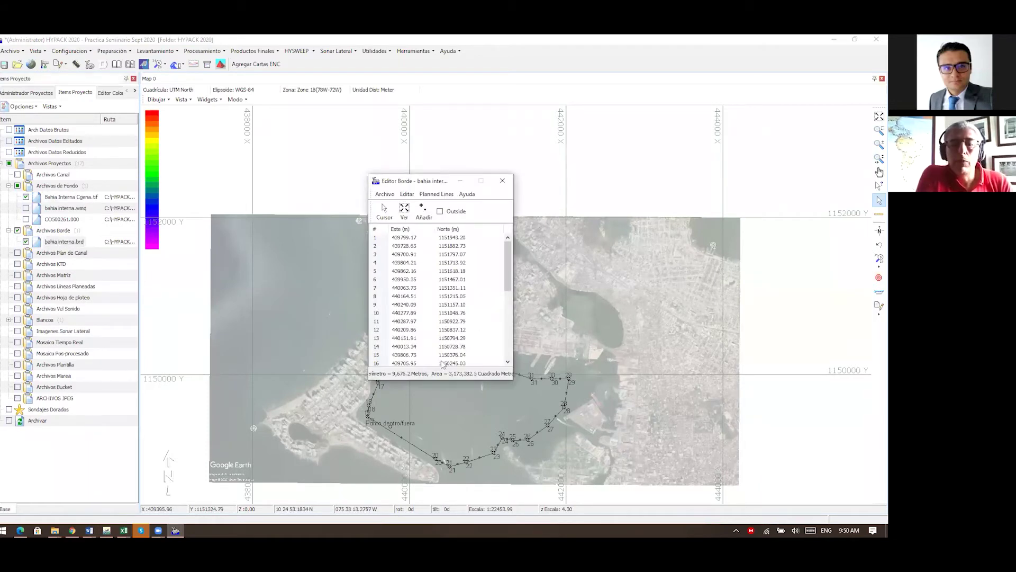
click(435, 196)
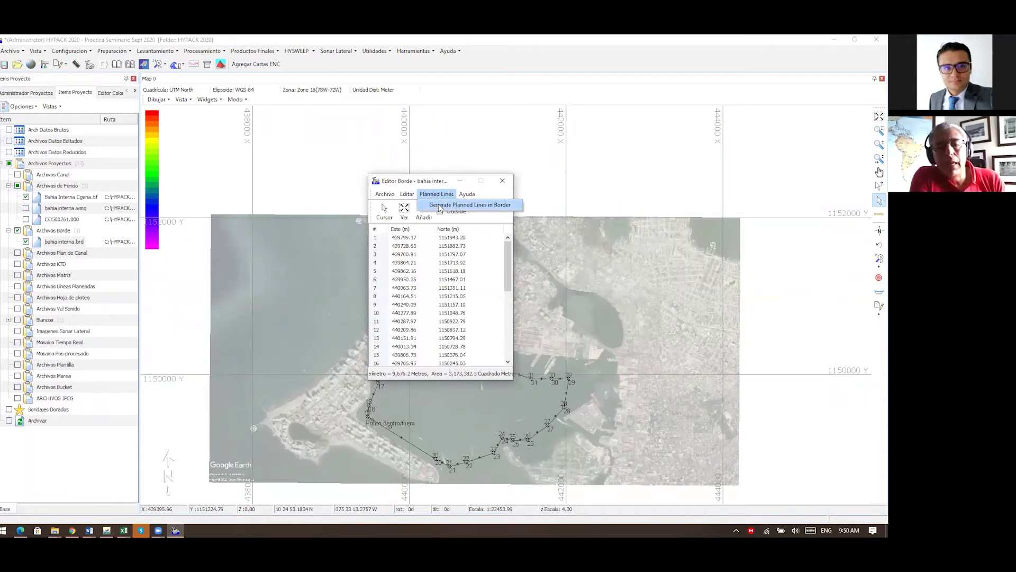
click(441, 206)
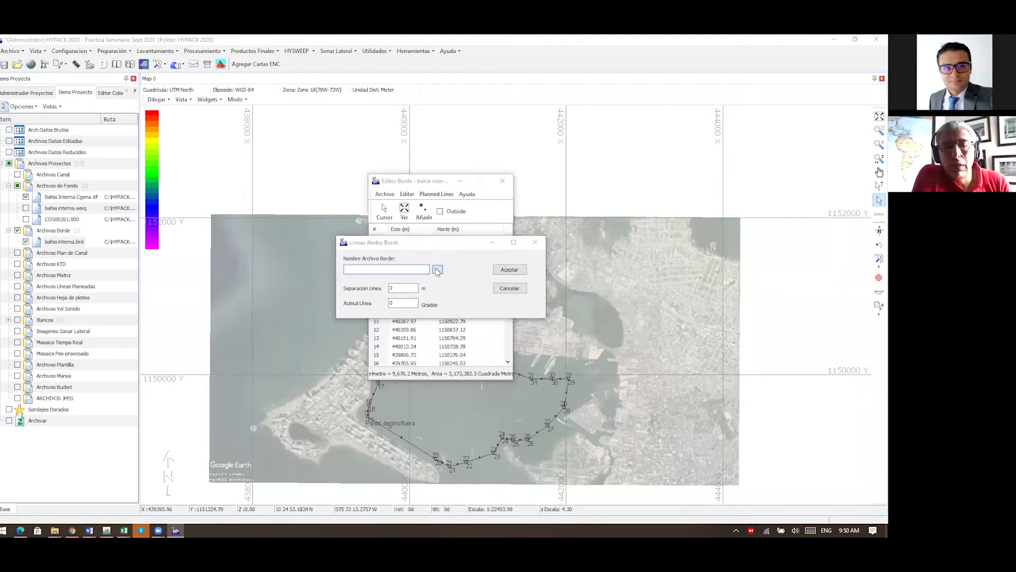
click(438, 270)
click(433, 366)
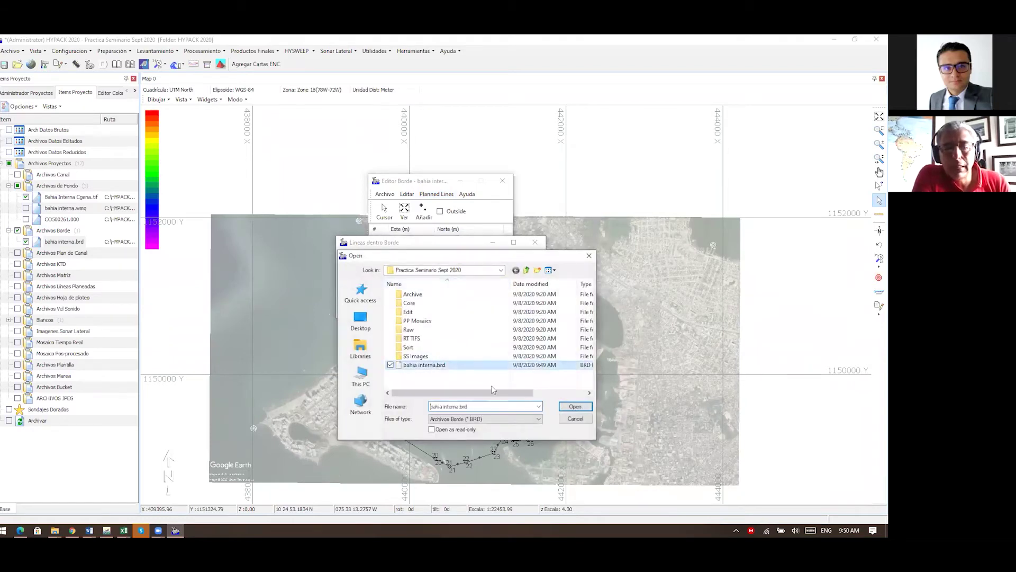
click(565, 406)
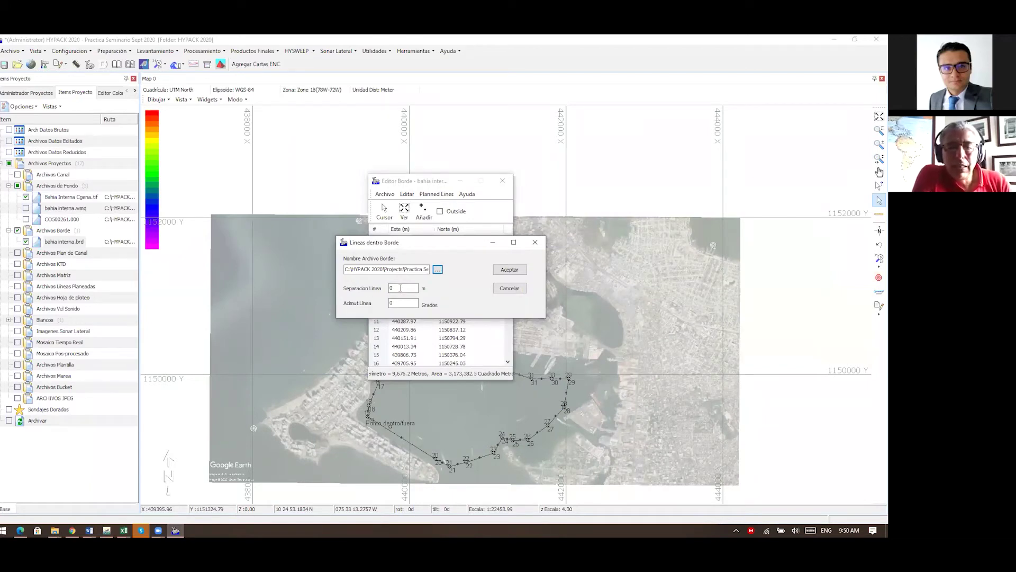
- Generate the planned lines inside the border with a line spacing of 10 m and an azimuth of 40 degrees
double_click(389, 287)
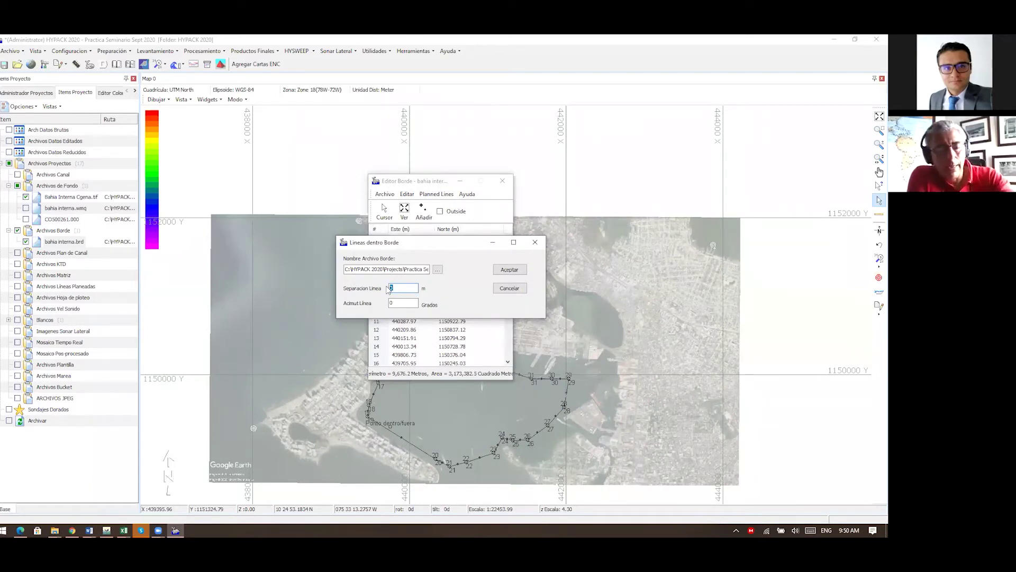
text(1)
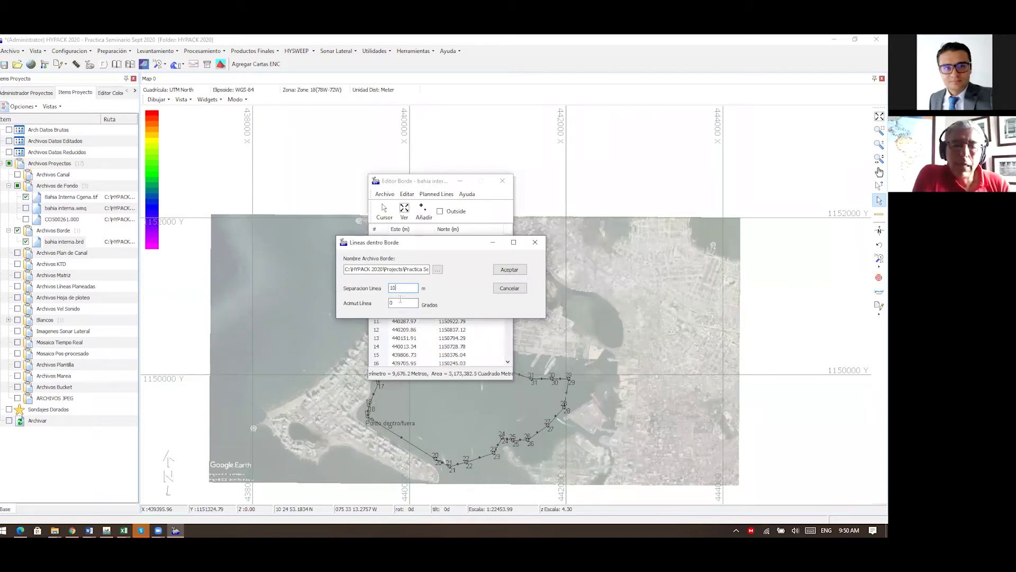
click(398, 303)
text(45)
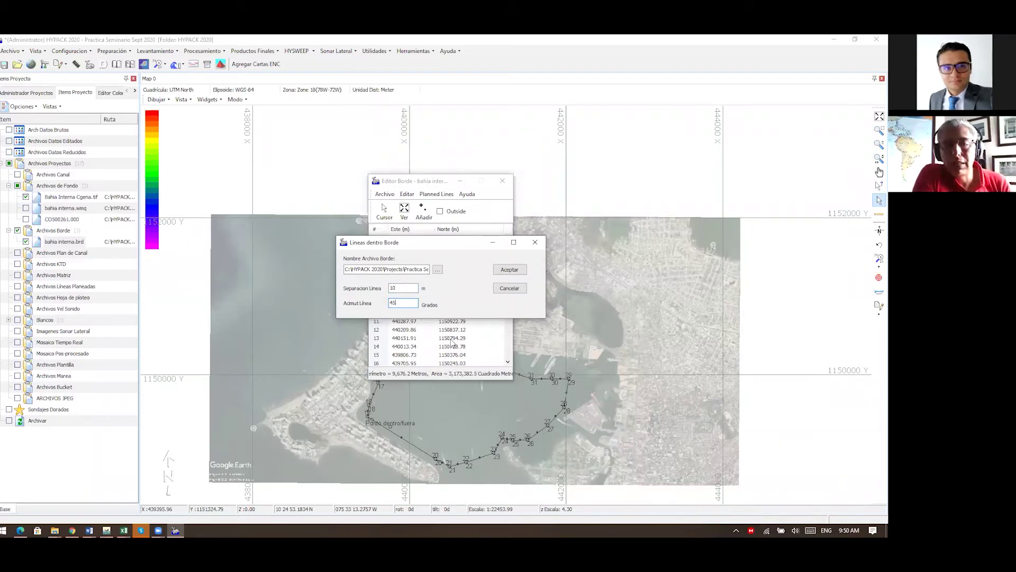
click(508, 270)
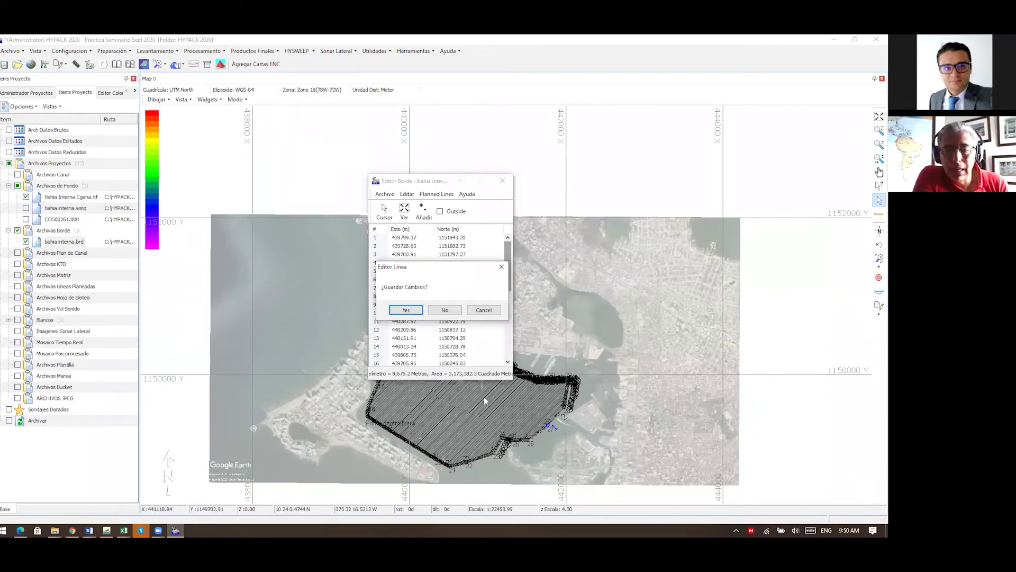
- Save the generated planned lines as Bahia Interna 10m in the Practica Seminario Sept 2020 folder and close the Border Editor
click(406, 311)
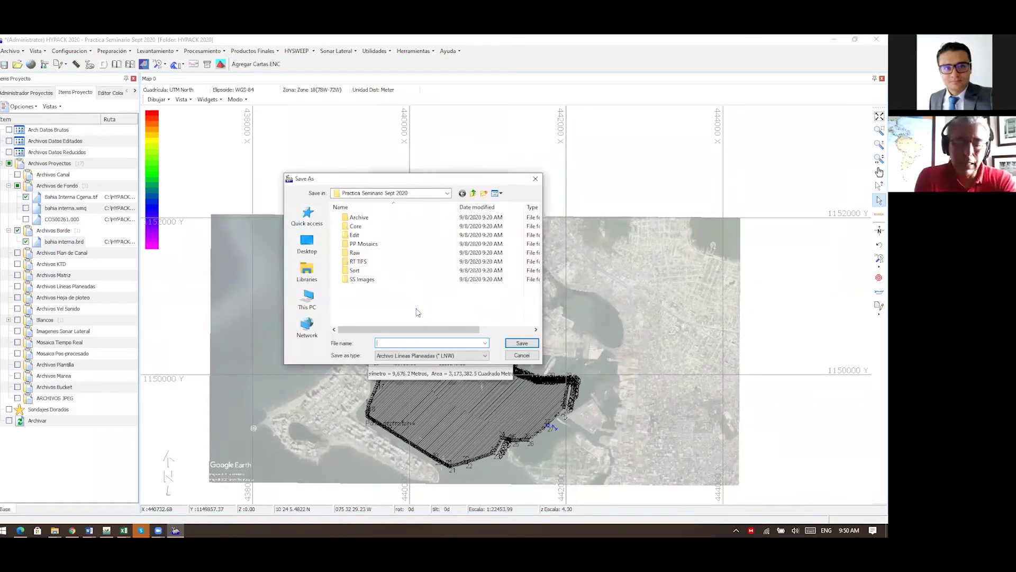
text(Bahia)
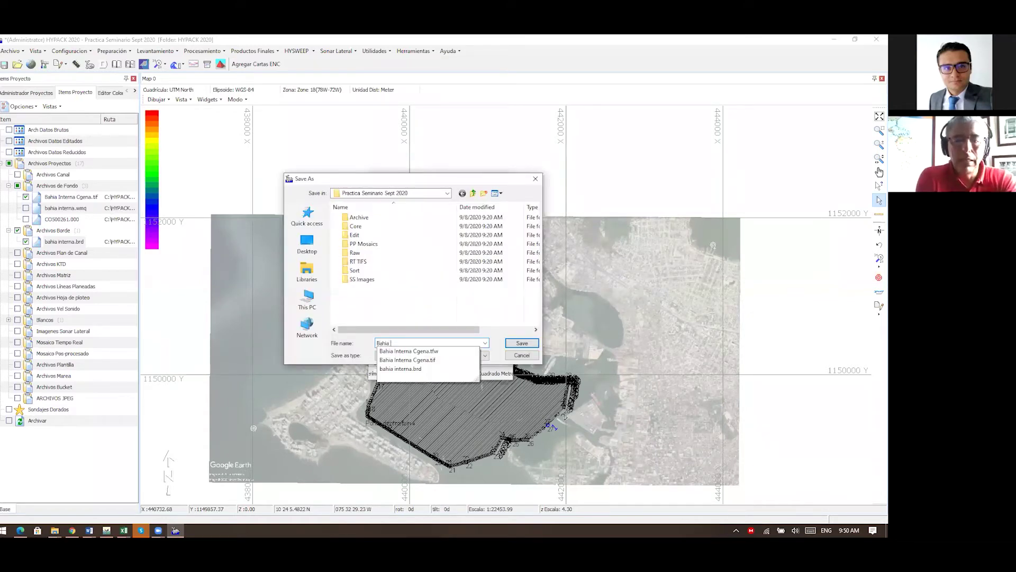
text( Interna)
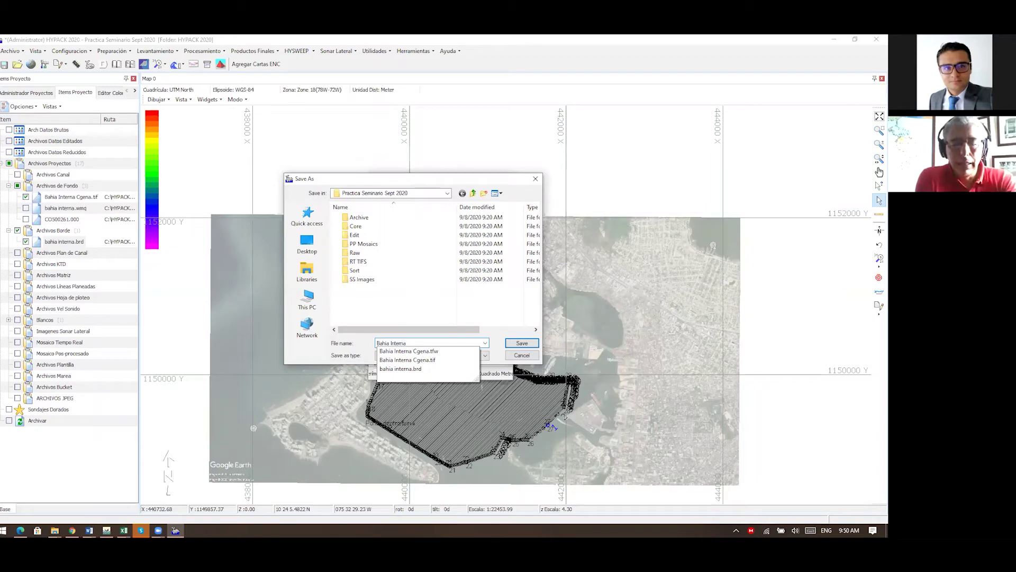
text( 10m)
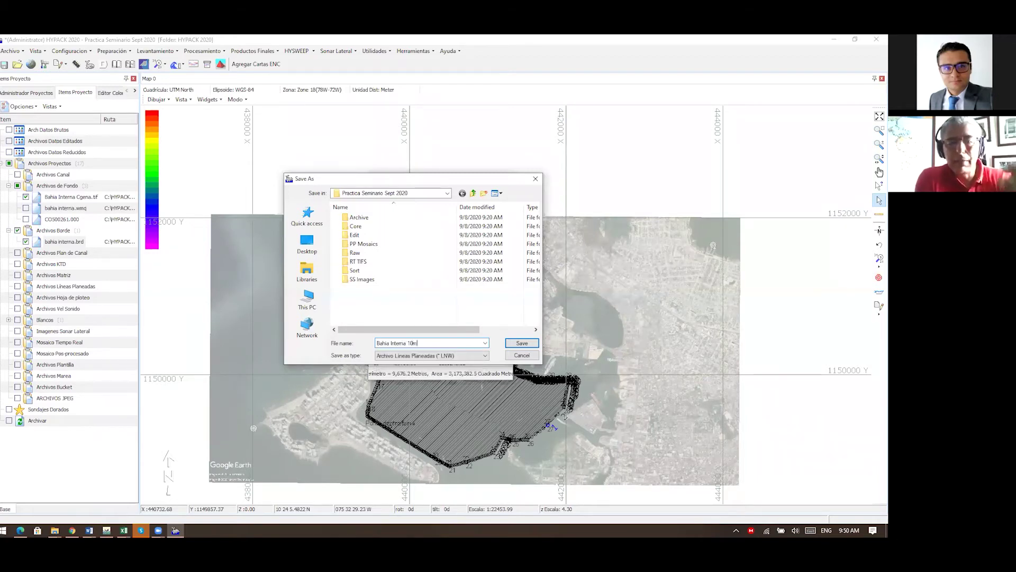
click(526, 347)
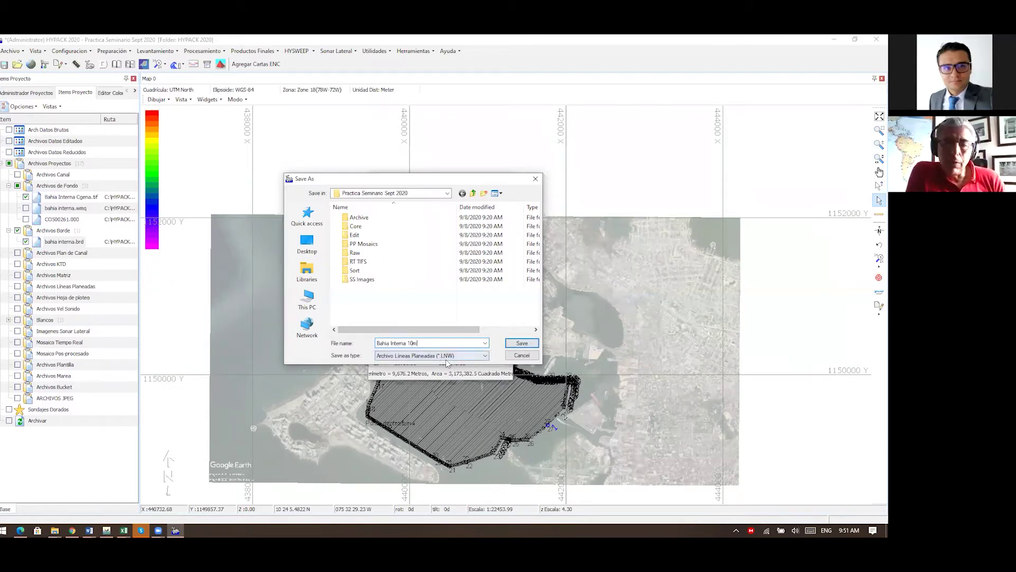
click(522, 344)
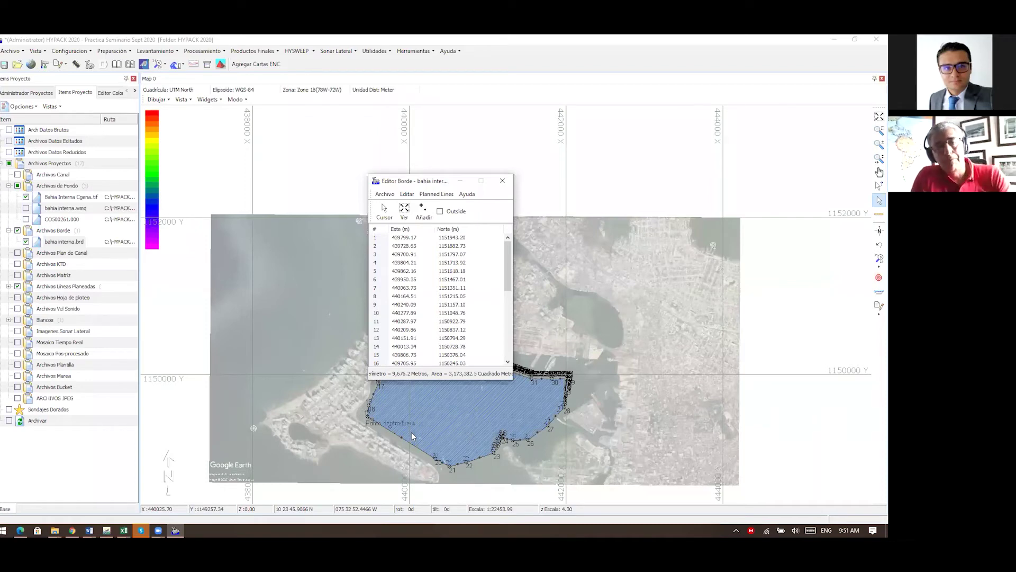
click(501, 180)
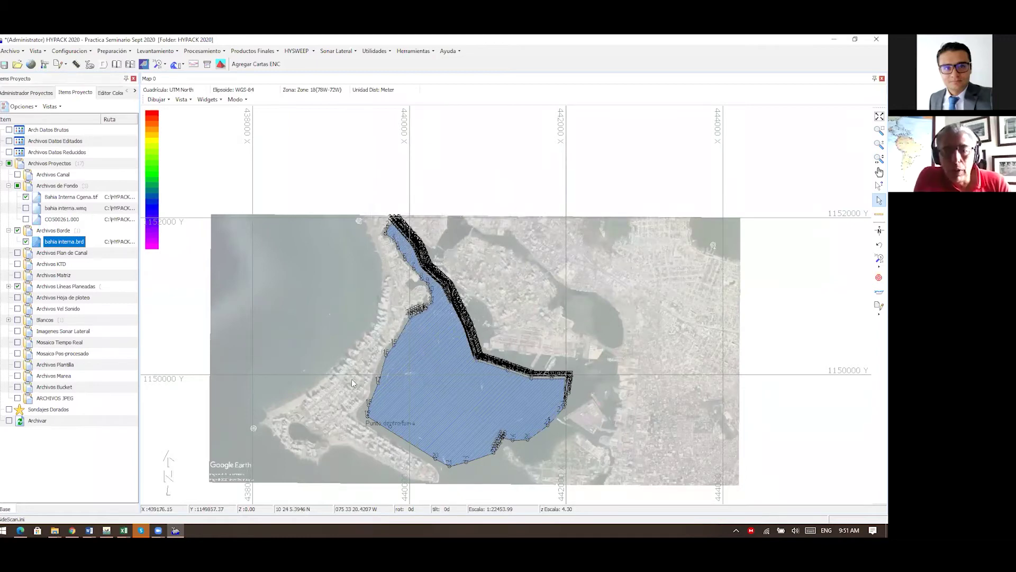
- Measure the spacing between two adjacent planned lines inside the bay with the ruler
scroll(373, 373, up, 1)
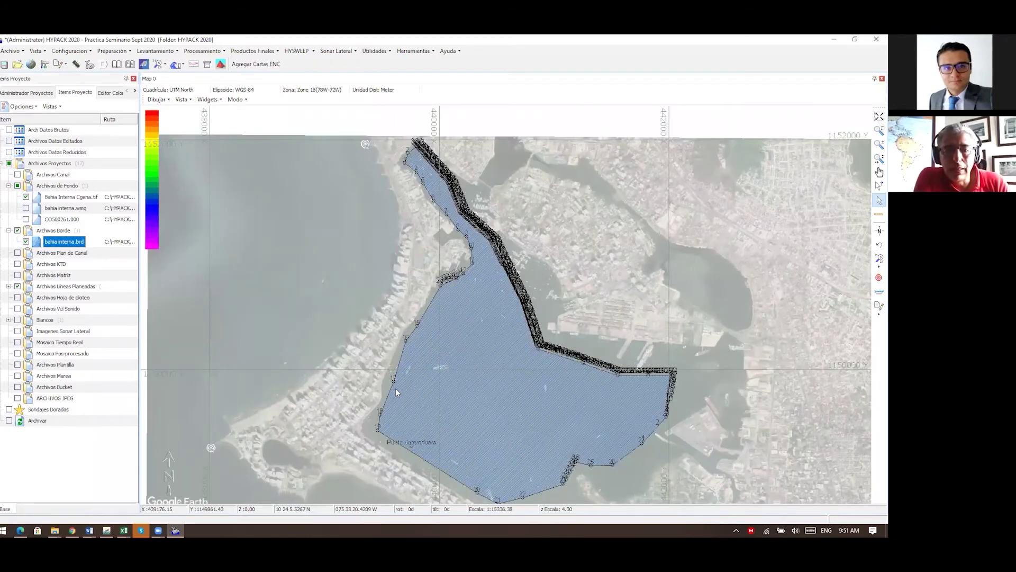
scroll(395, 392, up, 1)
scroll(433, 295, up, 1)
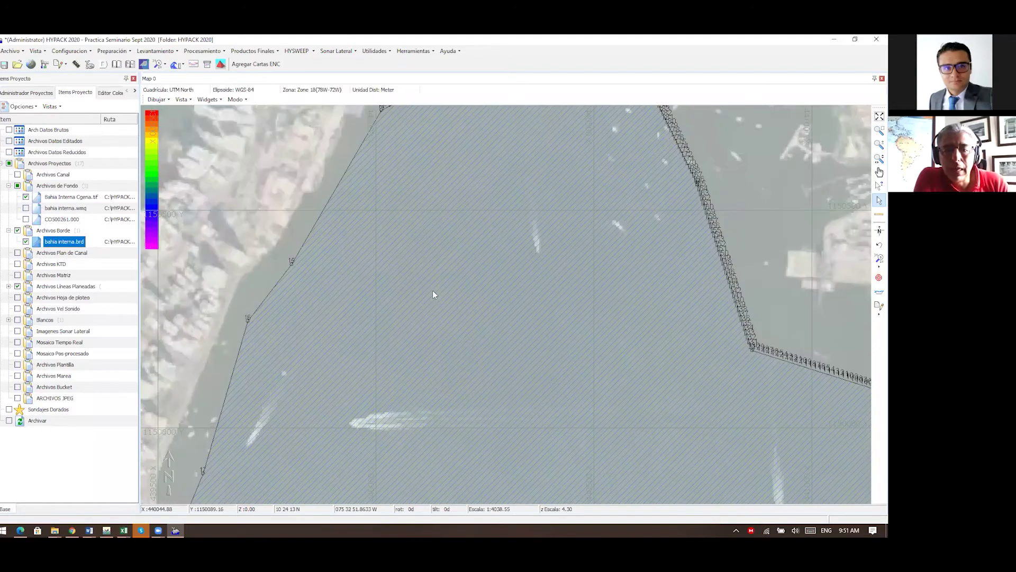
scroll(433, 295, up, 2)
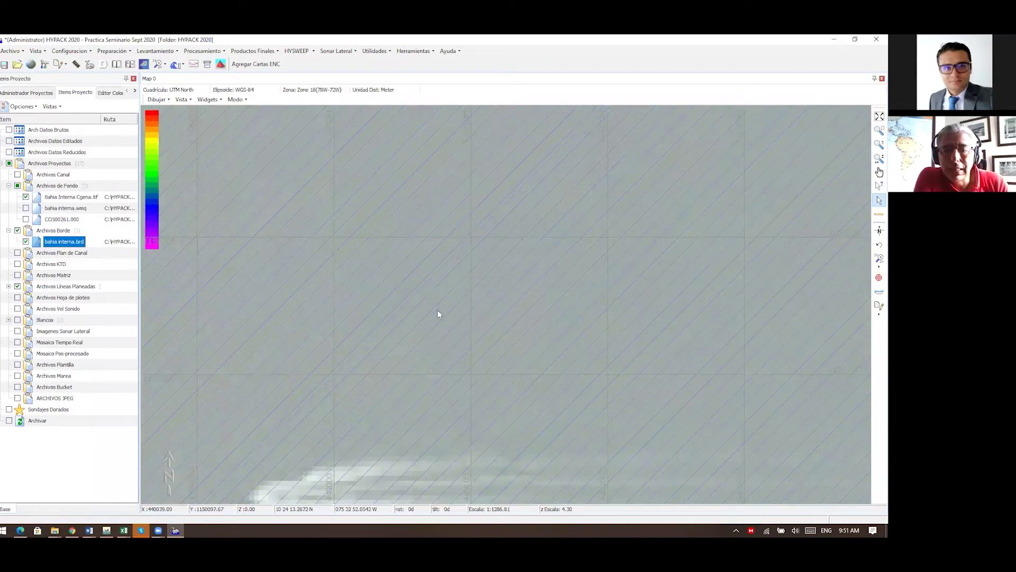
click(879, 214)
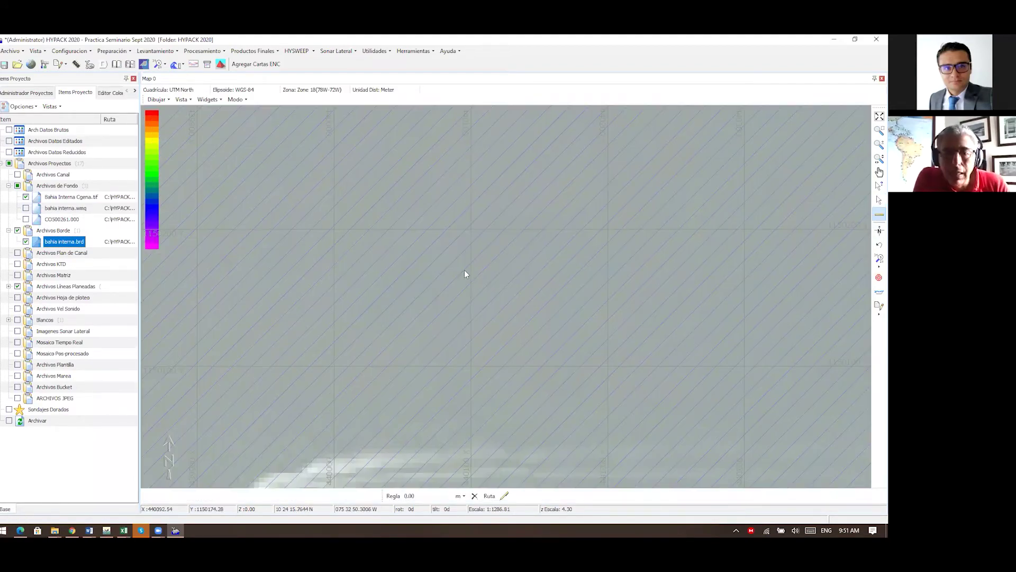
click(464, 270)
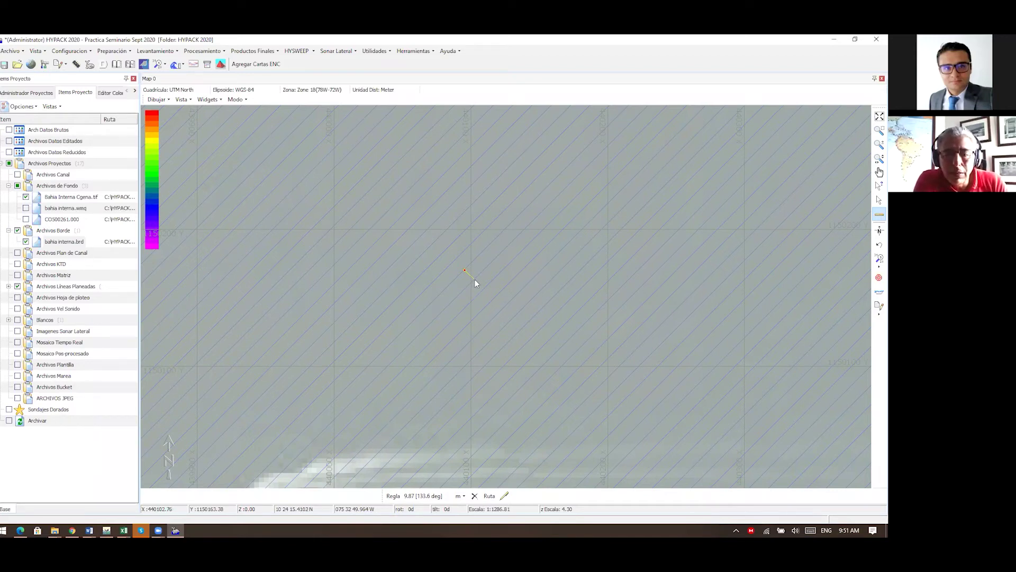
click(475, 280)
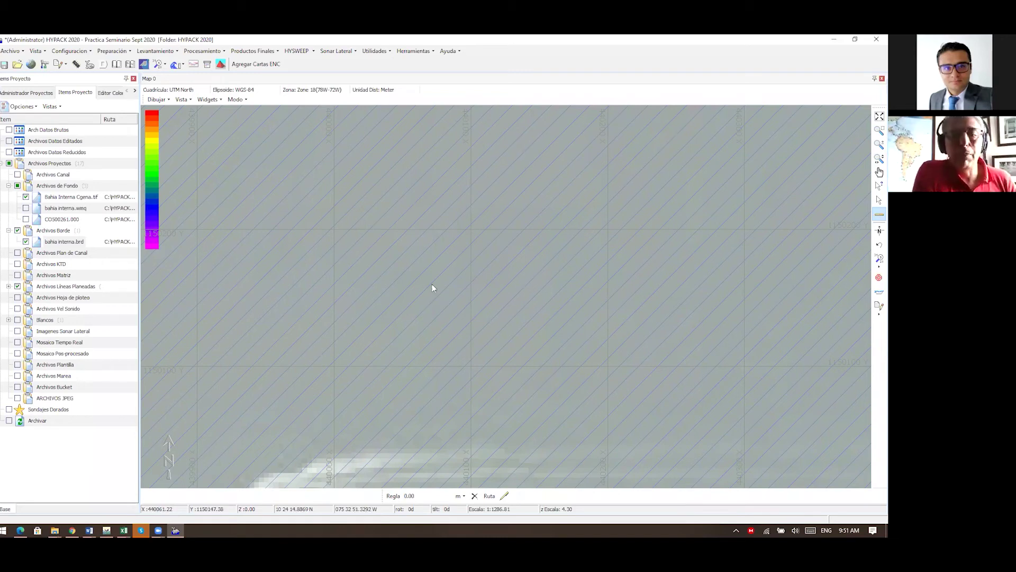
- Examine the coverage of the planned lines across the whole inner bay and along its border
scroll(432, 286, down, 1)
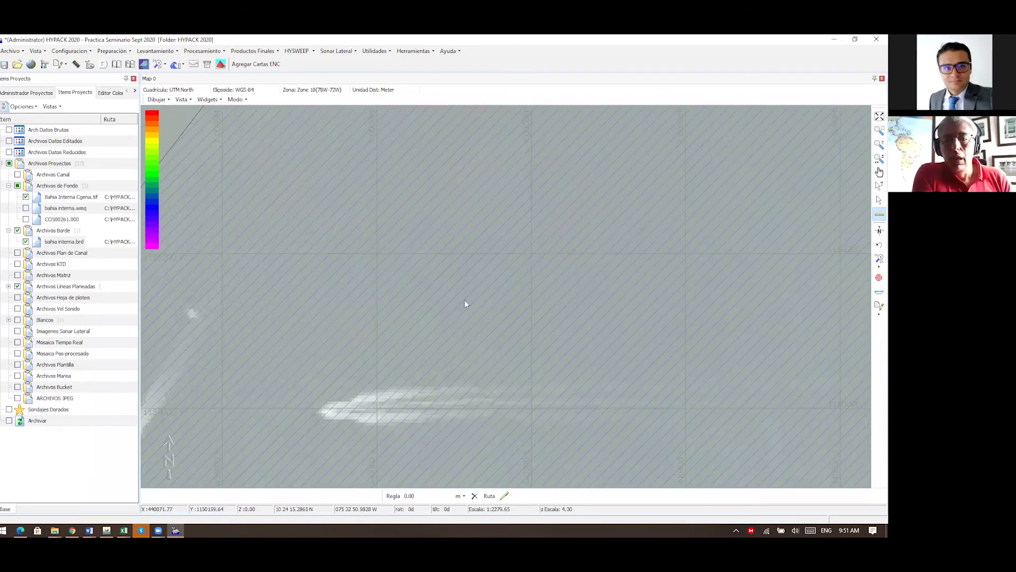
scroll(465, 301, down, 2)
scroll(467, 401, down, 1)
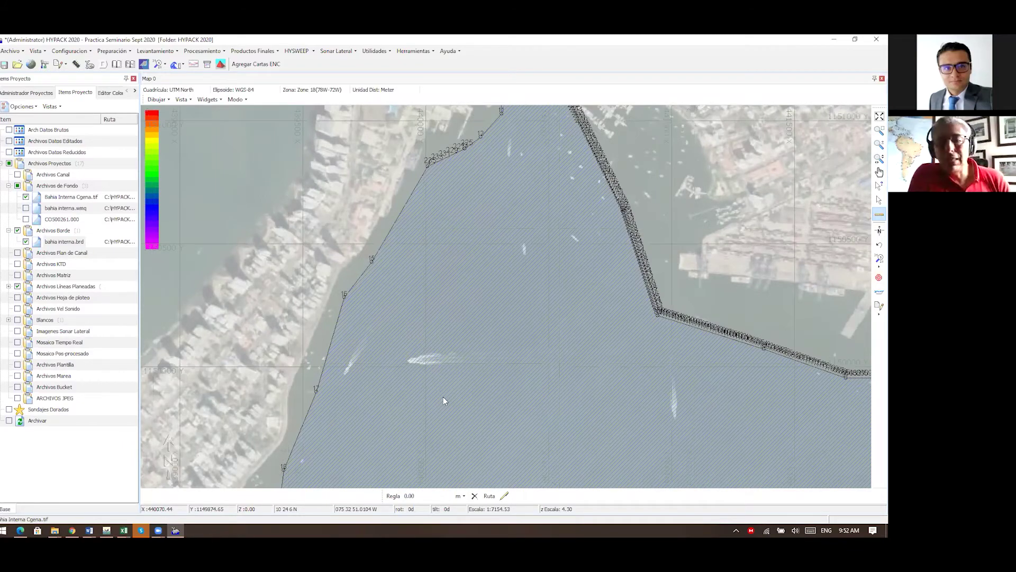
scroll(444, 398, down, 1)
scroll(443, 401, down, 3)
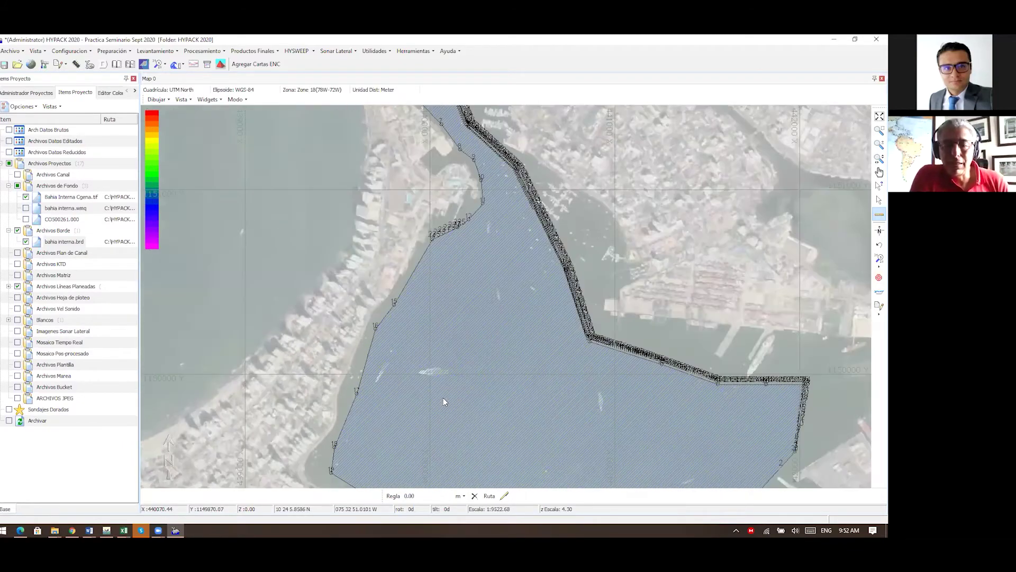
scroll(499, 449, down, 1)
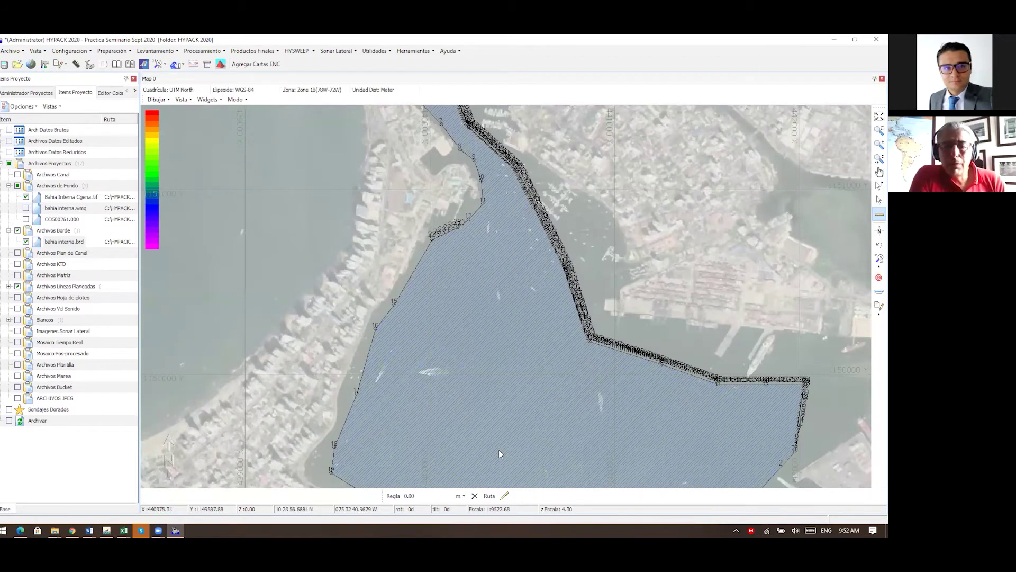
scroll(233, 312, down, 3)
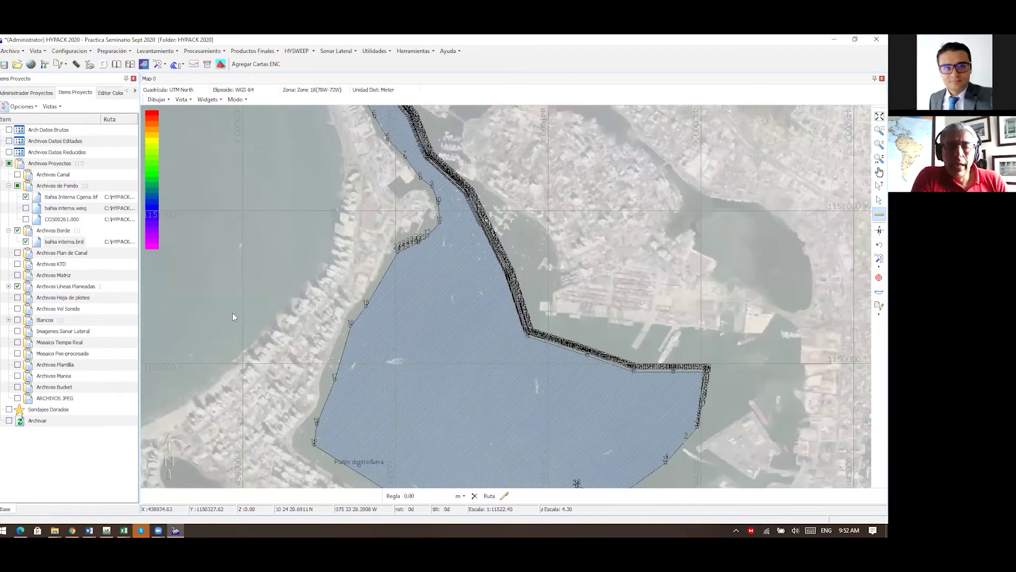
drag(430, 430, 436, 368)
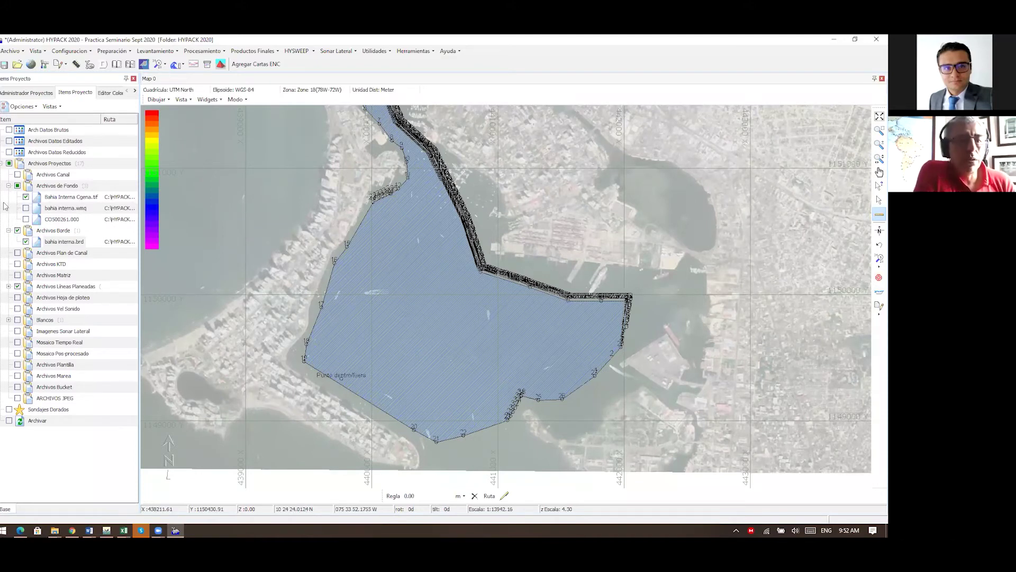
- Display the background chart CO500261.000 beneath the planned lines, focusing on the Bajo de la Virgen shoal
click(26, 220)
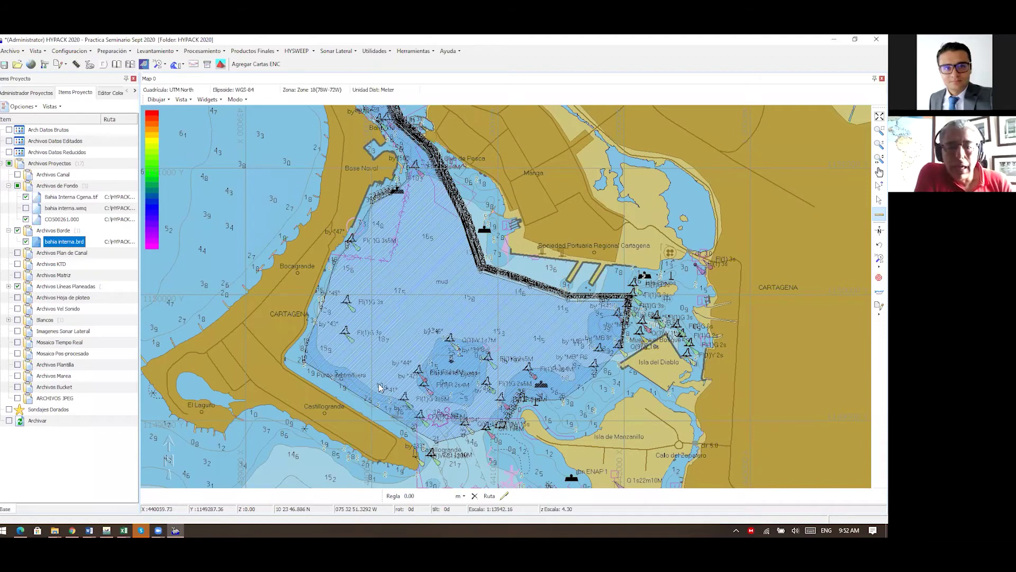
scroll(478, 427, up, 2)
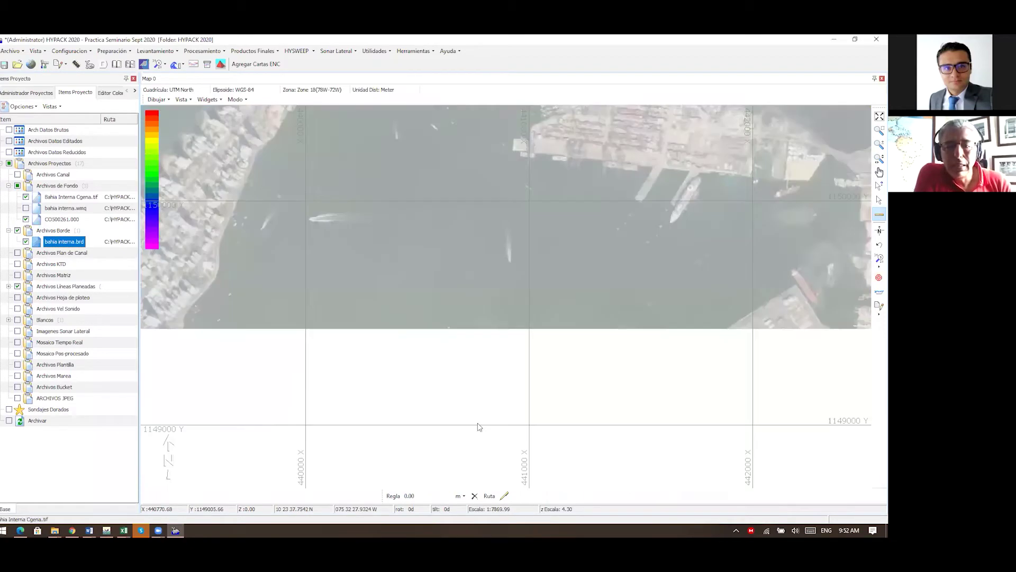
scroll(478, 427, up, 1)
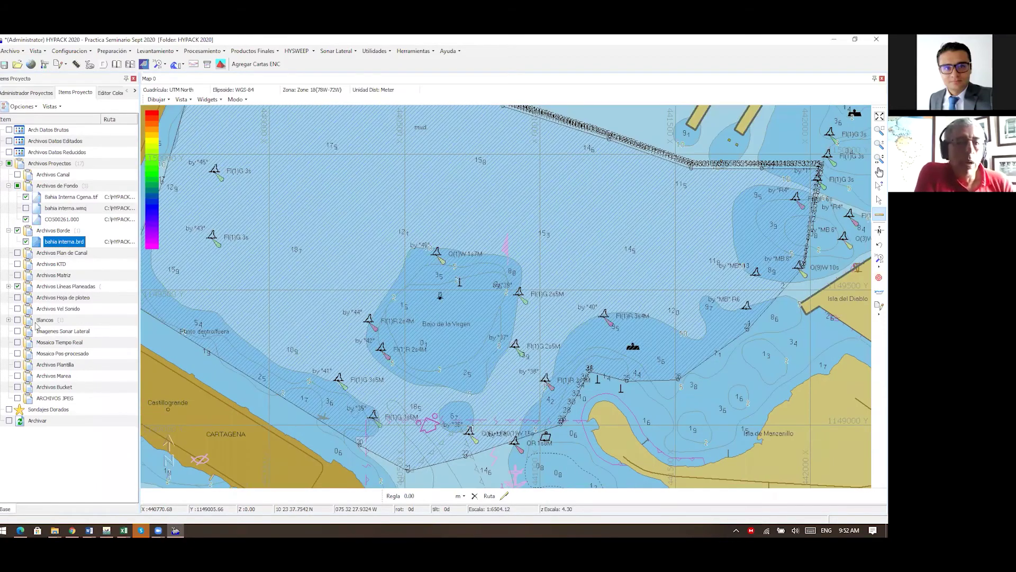
- Trace a new border in the Border Editor around the Bajo de la Virgen shoal, placing points along its charted contour
click(66, 64)
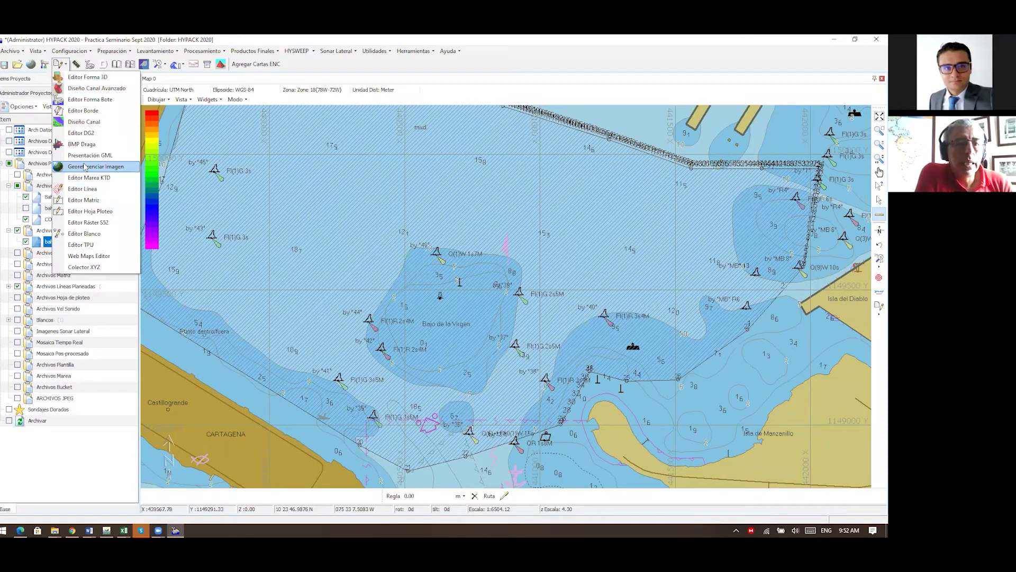
click(84, 111)
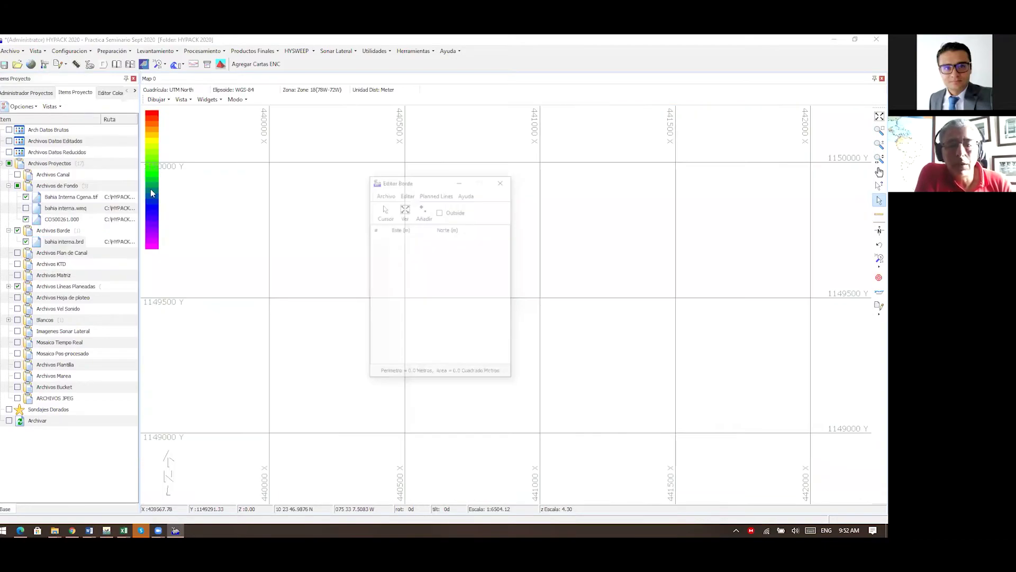
click(383, 209)
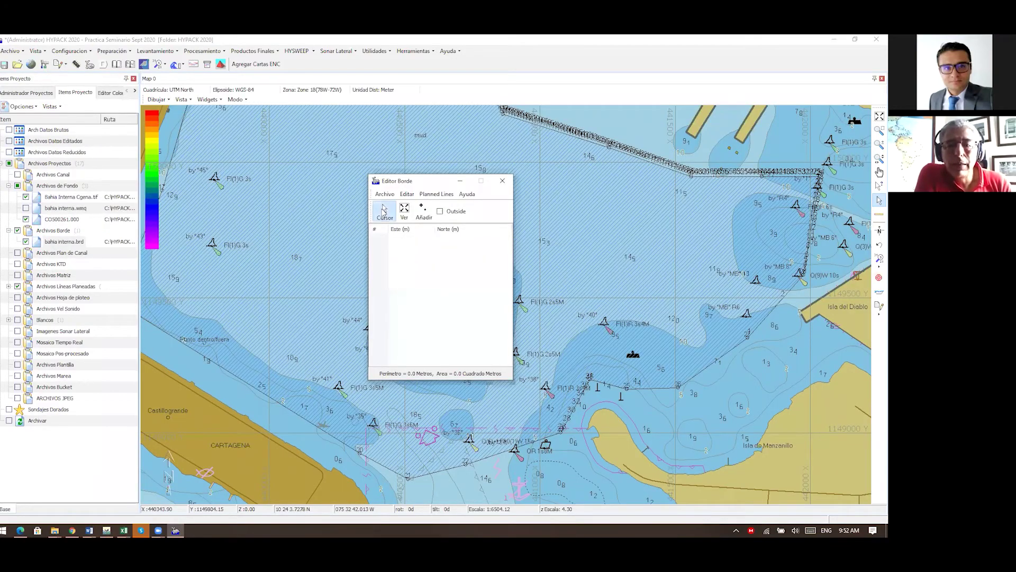
click(411, 250)
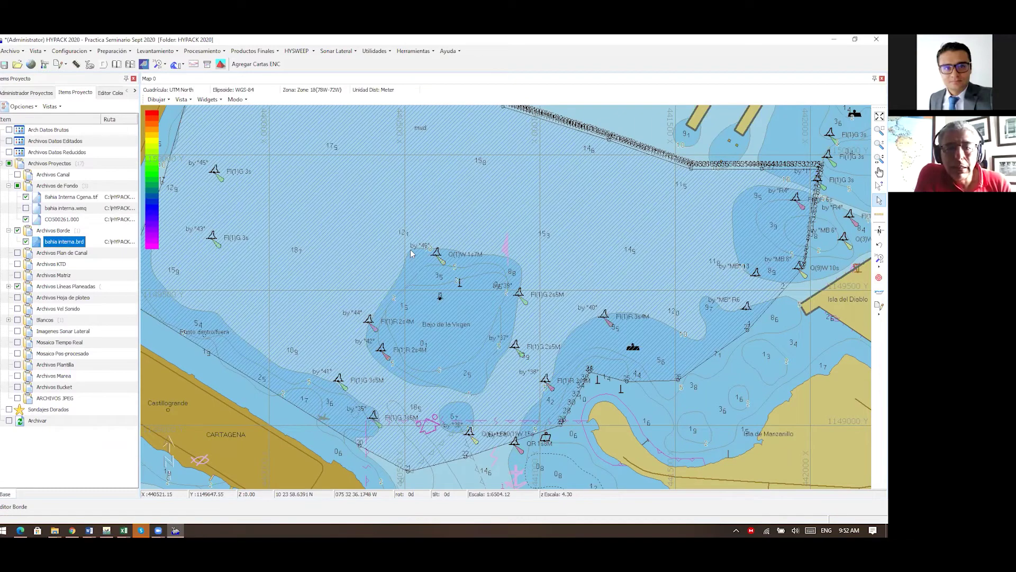
click(381, 302)
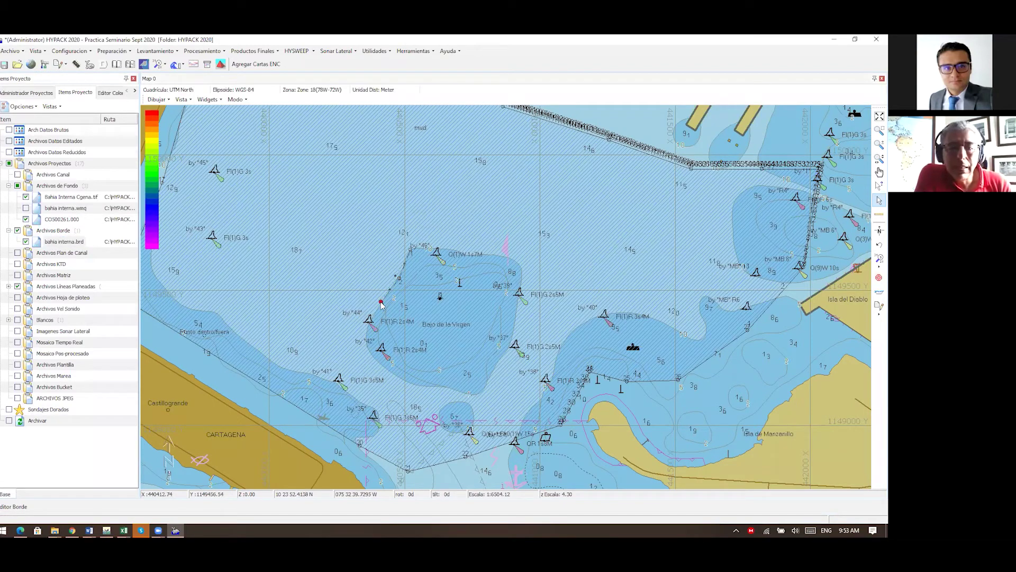
click(368, 340)
click(419, 384)
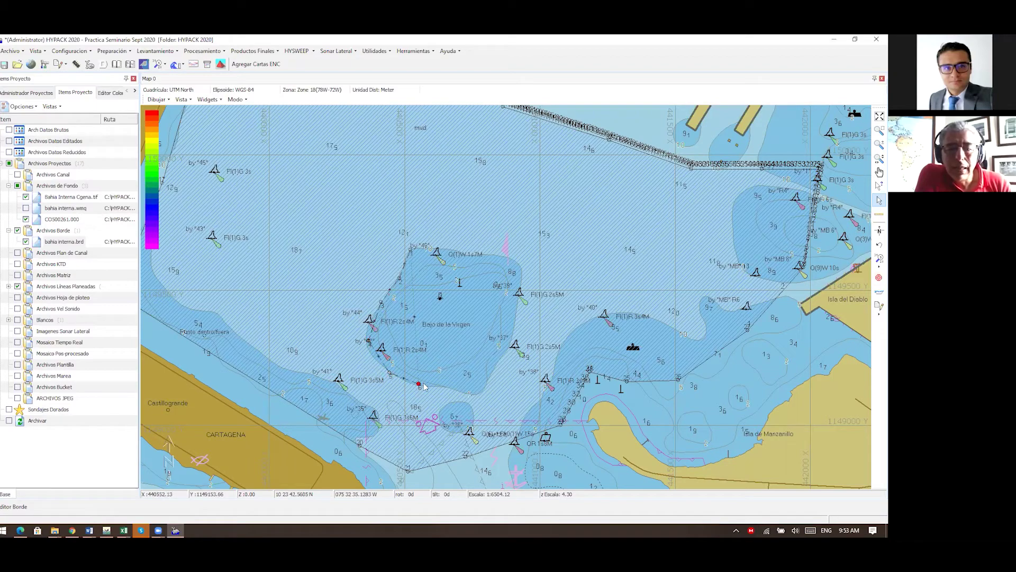
click(444, 388)
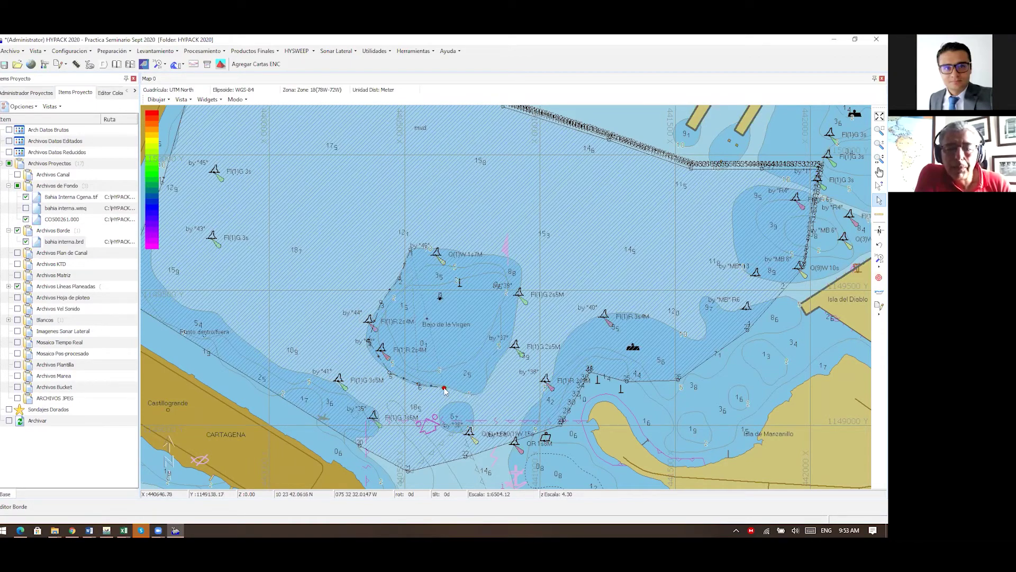
click(477, 397)
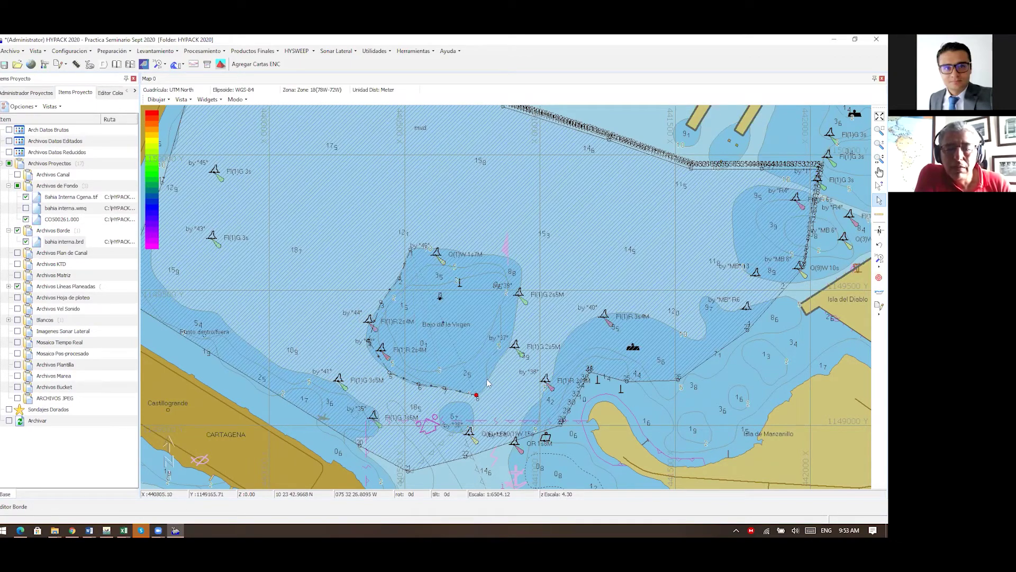
click(486, 378)
click(492, 353)
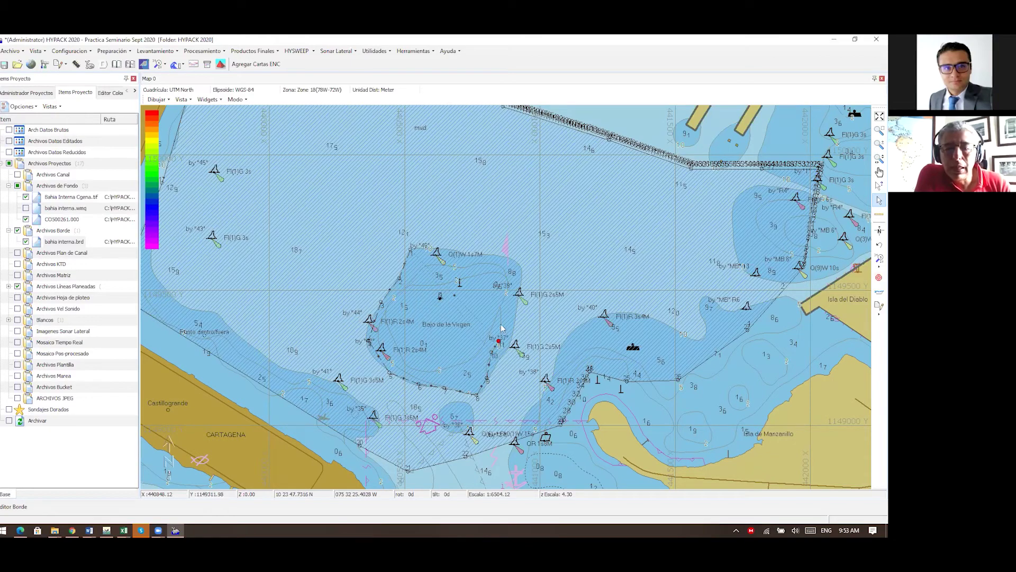
click(499, 339)
click(505, 320)
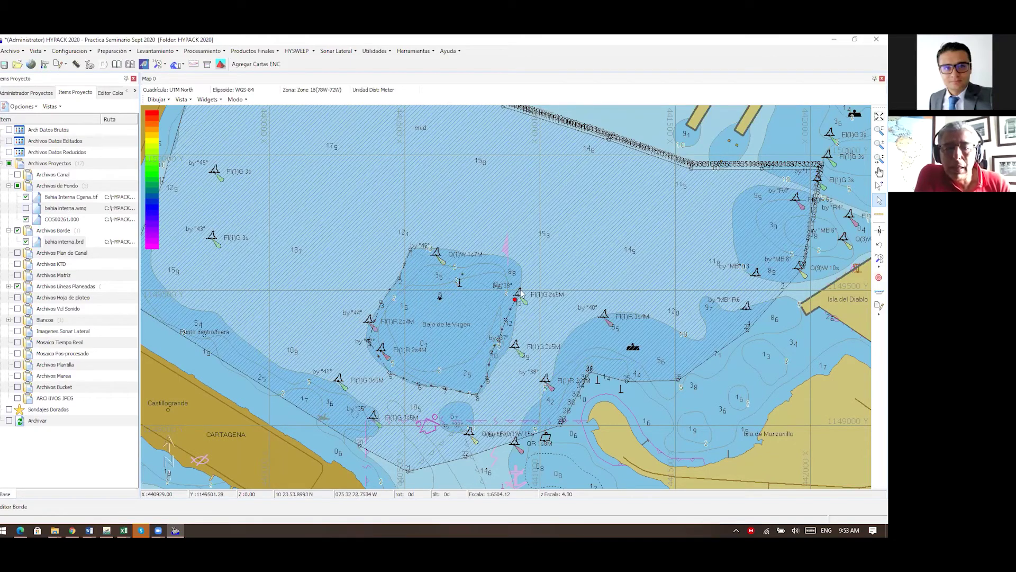
click(517, 301)
click(522, 276)
click(514, 258)
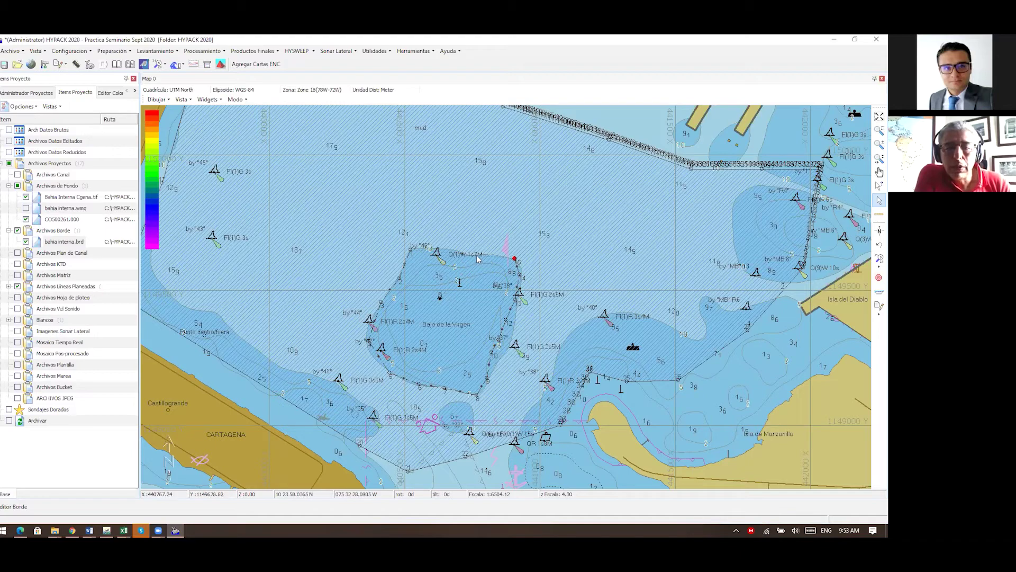
click(477, 254)
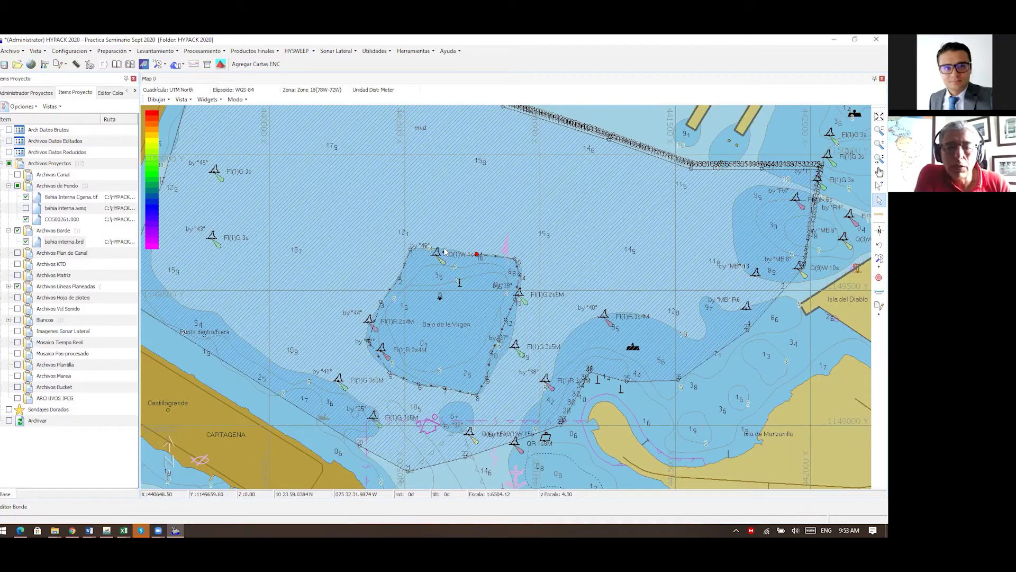
click(445, 247)
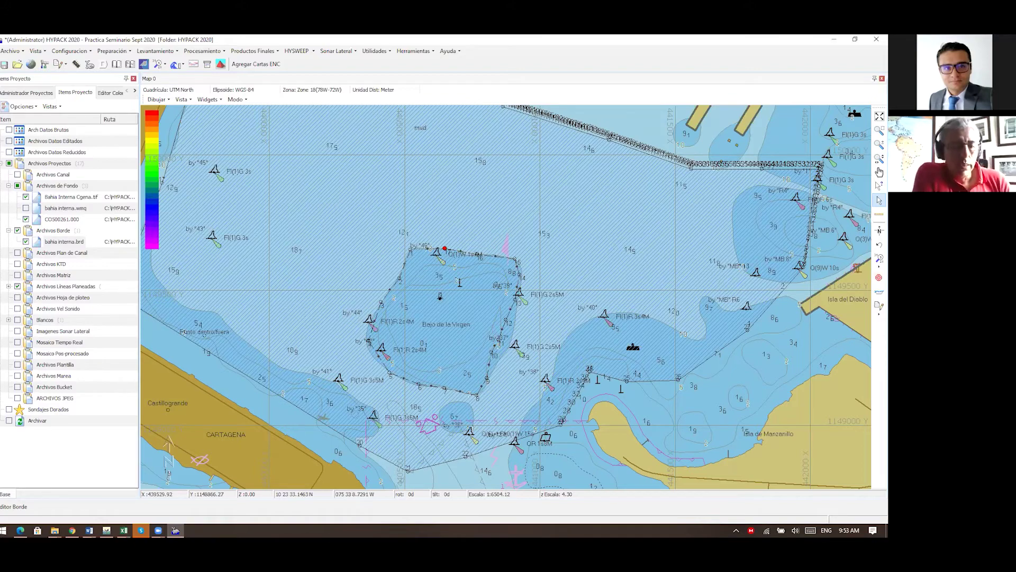
- Set the Bajo de la Virgen border to clip to the outside and save it as la virgen.brd
click(7, 510)
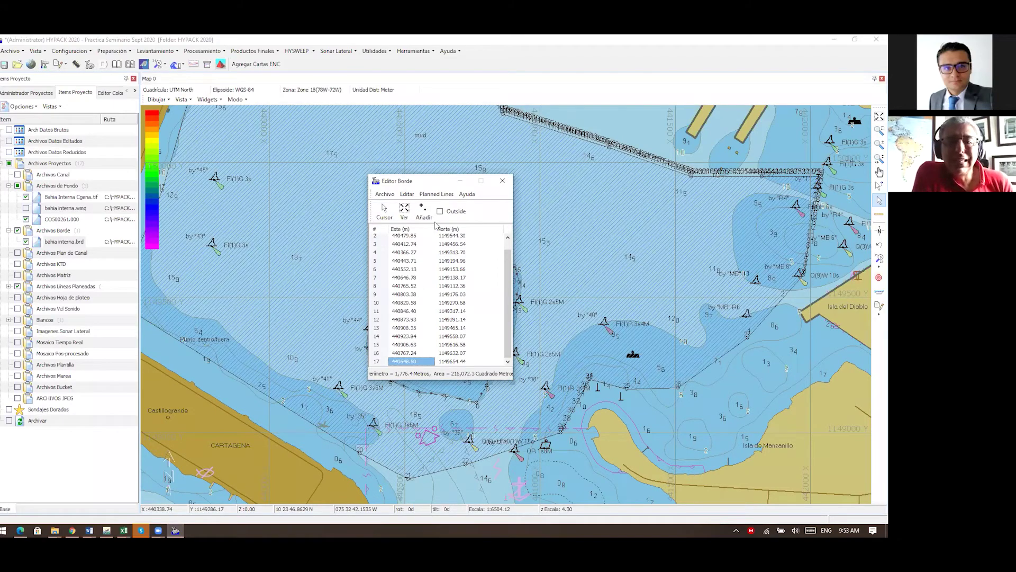
click(424, 209)
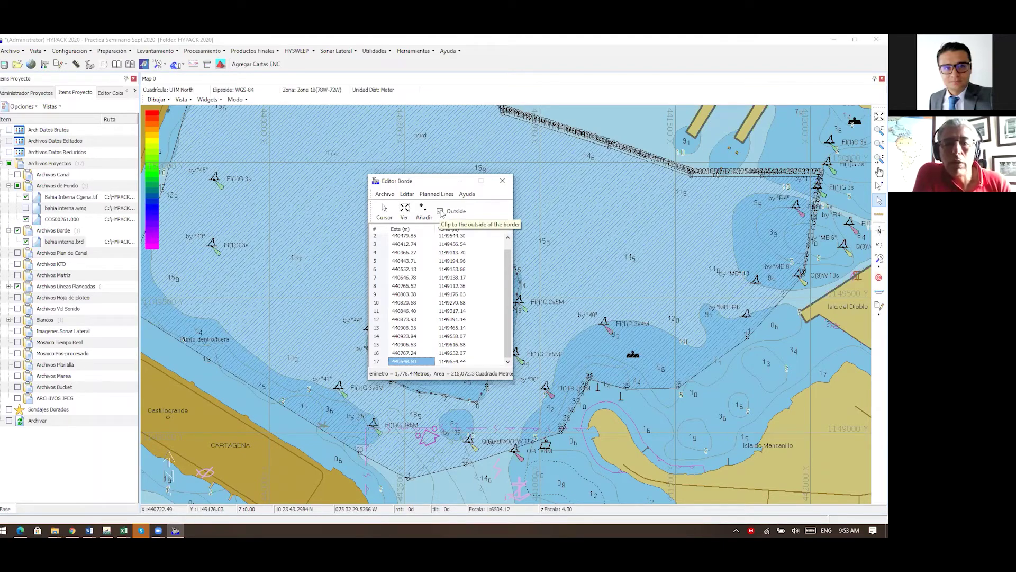
click(386, 196)
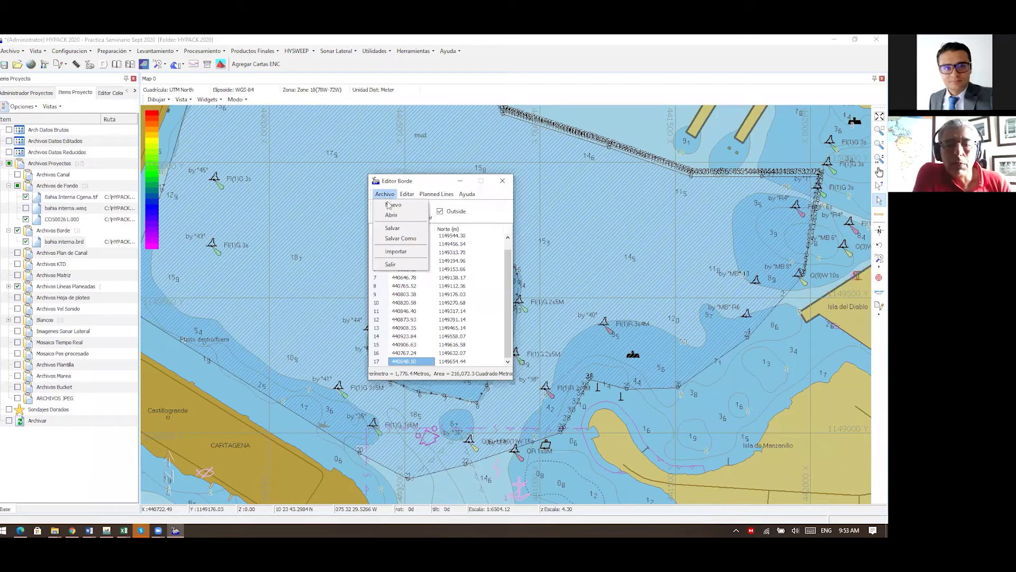
click(394, 238)
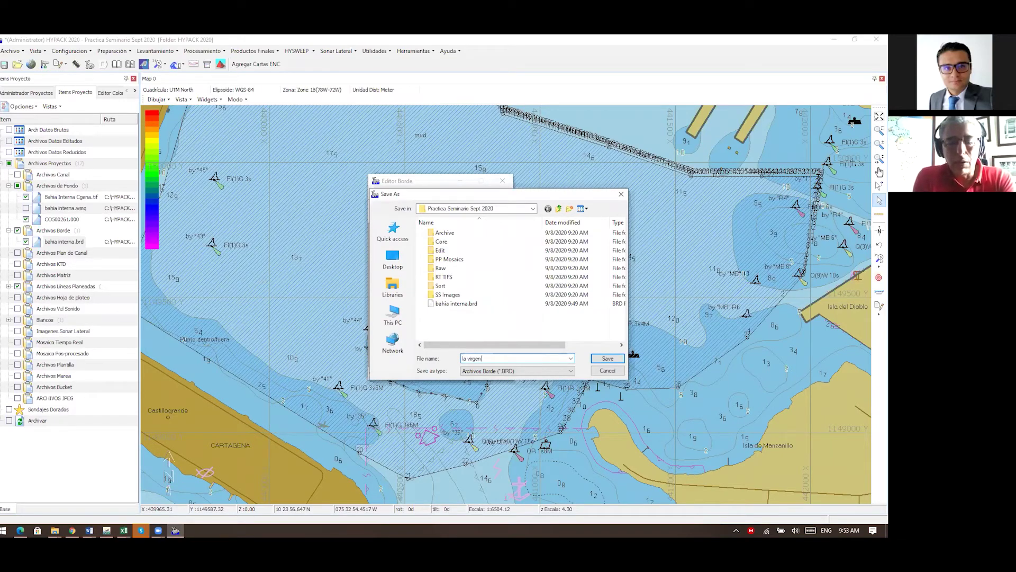
click(606, 359)
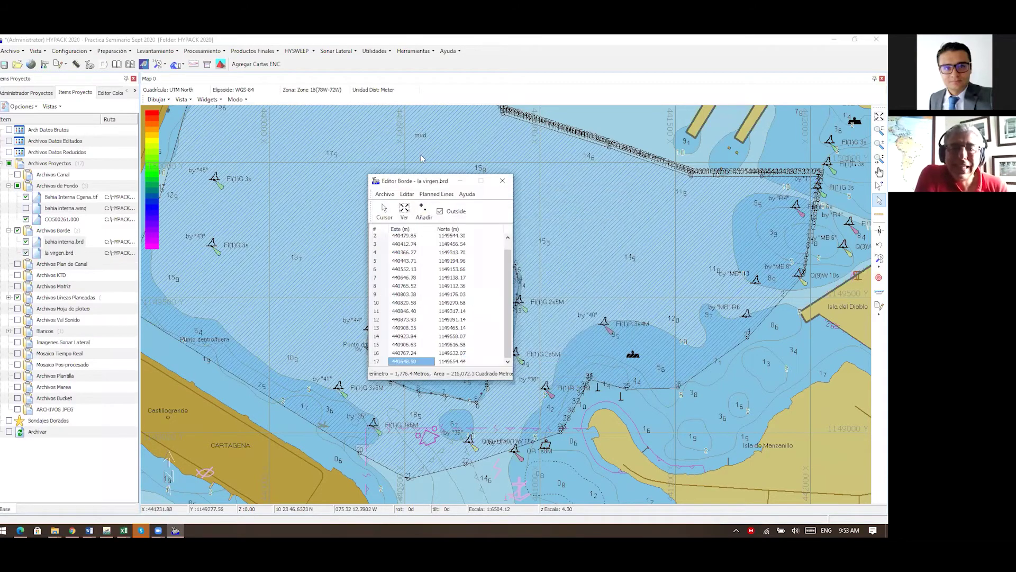
click(502, 181)
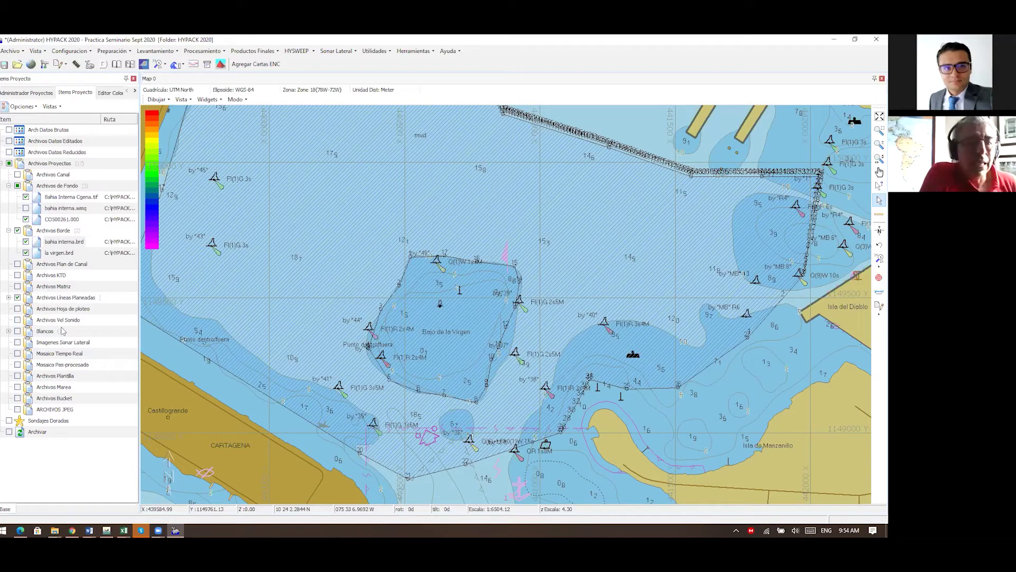
- Open the planned line file Bahia Interna 10m.lnw for editing, keep the shoal in view, and review its line list
click(9, 298)
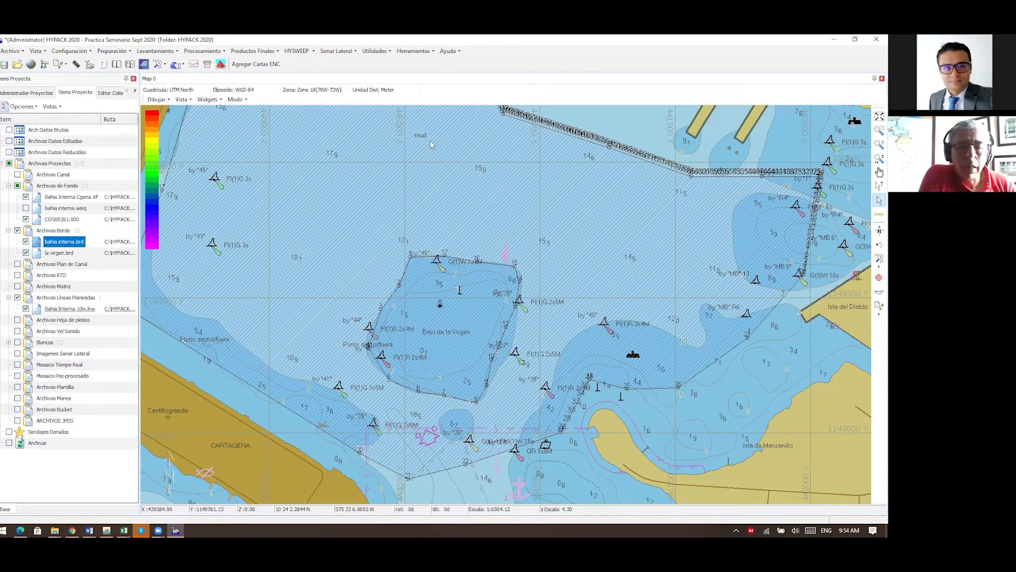
double_click(63, 311)
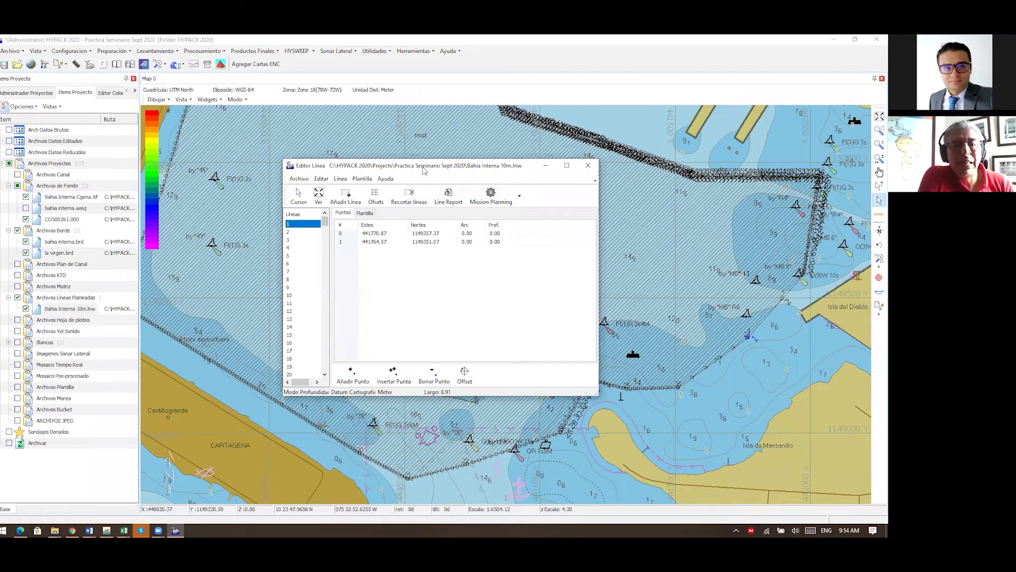
drag(423, 170, 154, 143)
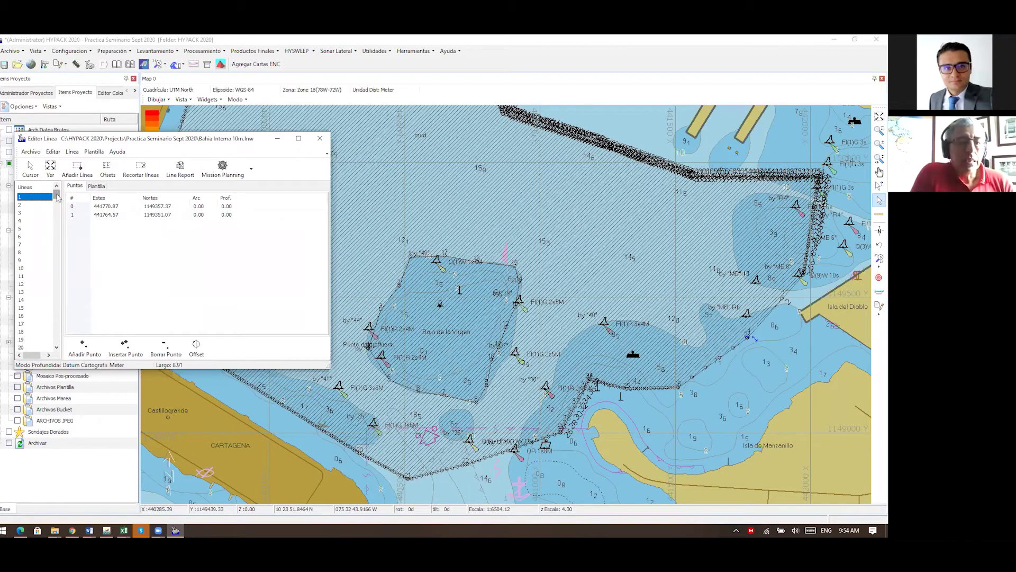
drag(56, 197, 56, 287)
drag(68, 358, 48, 354)
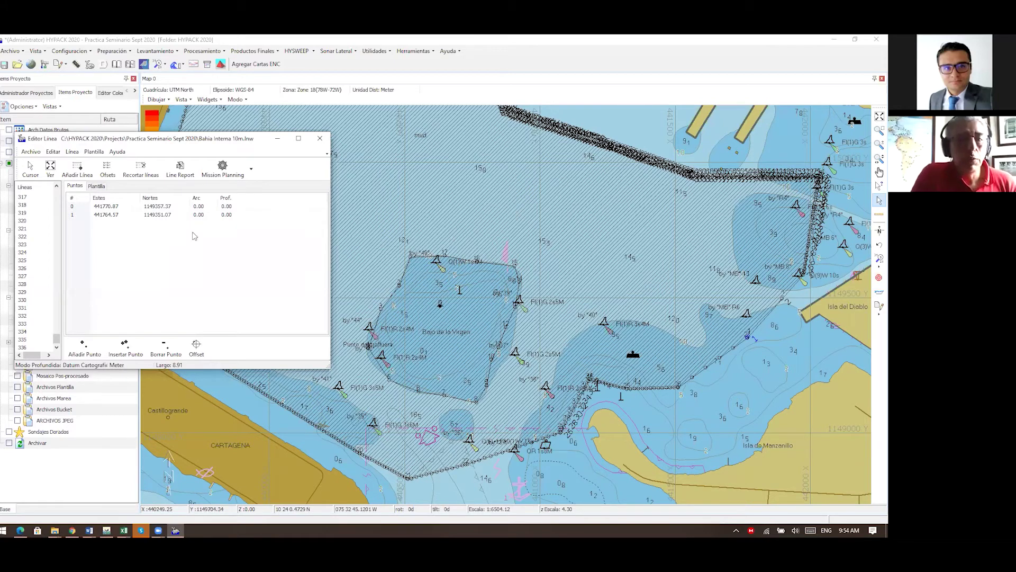
- Clip the planned lines with the border file la virgen.brd to remove the segments over the shoal
click(143, 173)
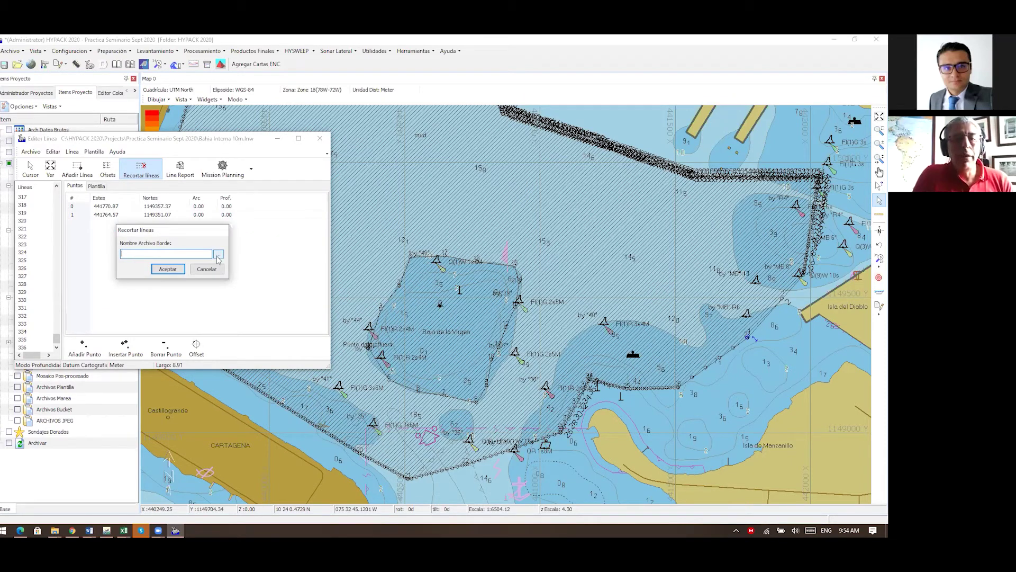
click(218, 254)
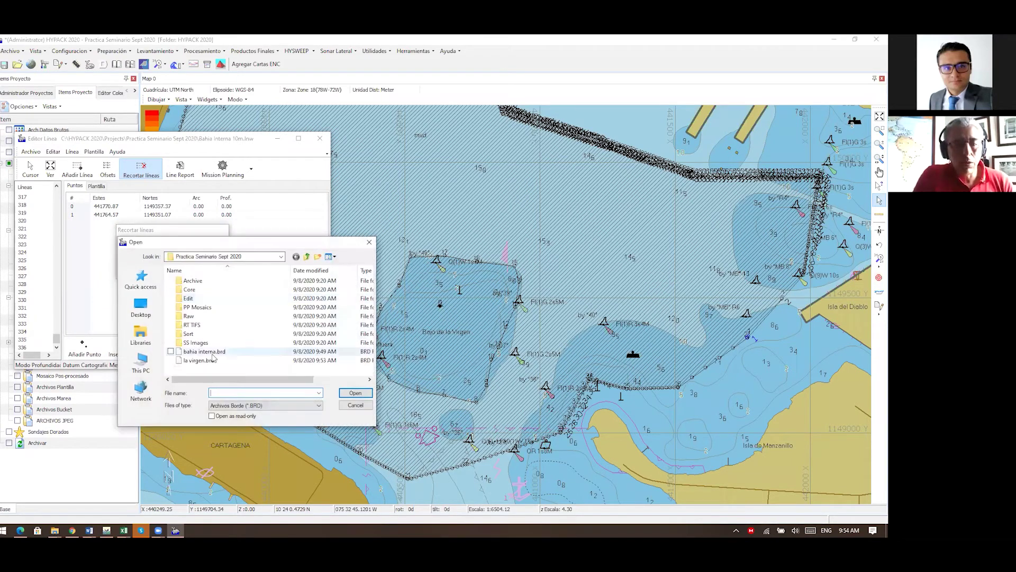
click(201, 360)
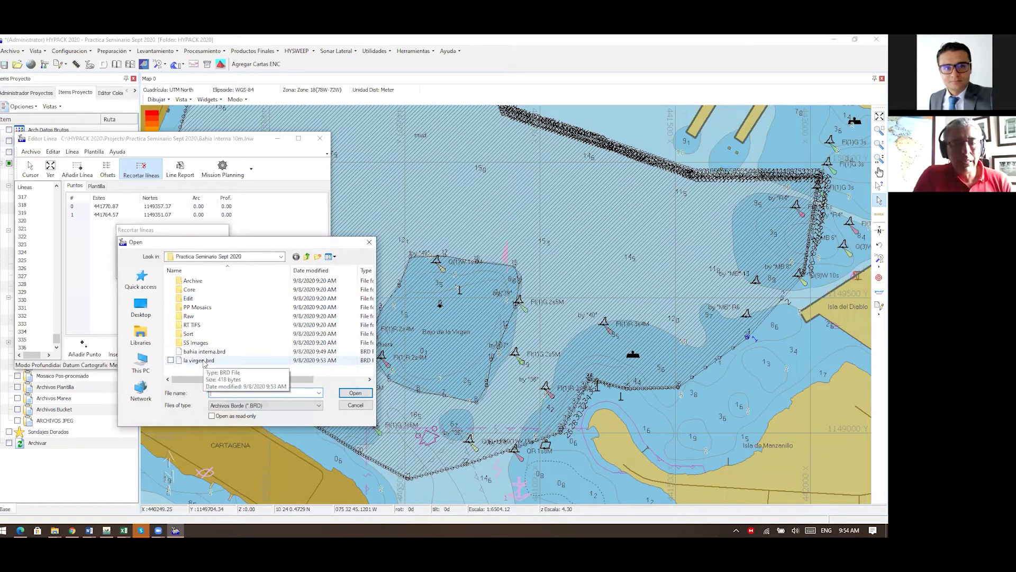
click(356, 393)
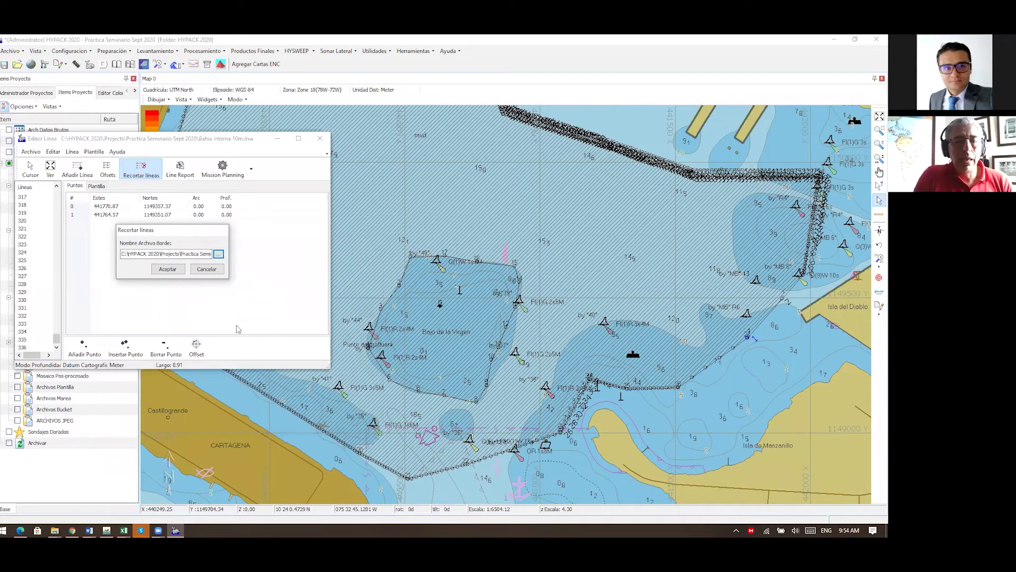
click(164, 269)
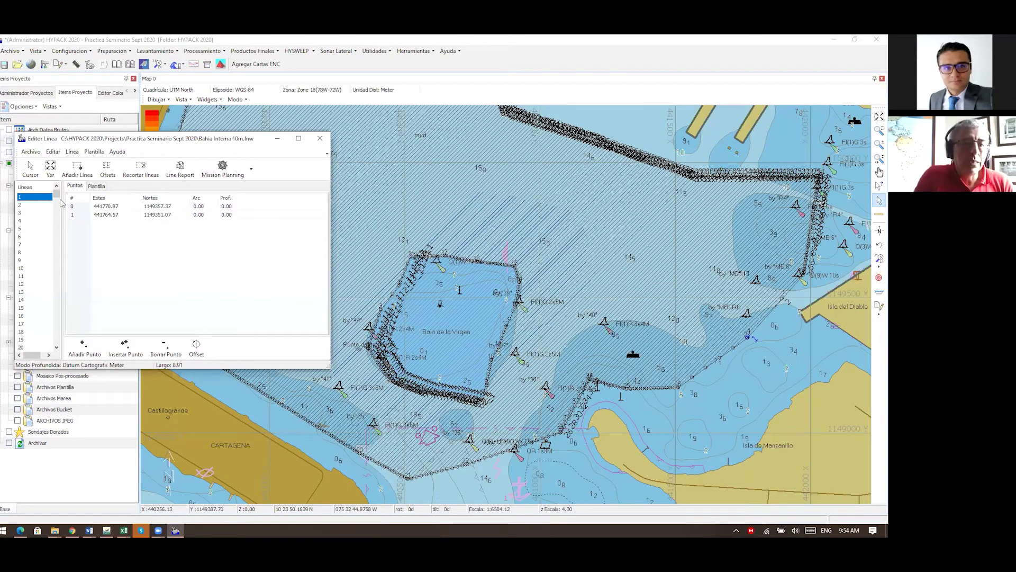
- Save the clipped planned lines over the existing file Bahia Interna 10m.lnw
mouse_move(57, 194)
mouse_down()
mouse_move(58, 339)
mouse_move(54, 182)
mouse_up()
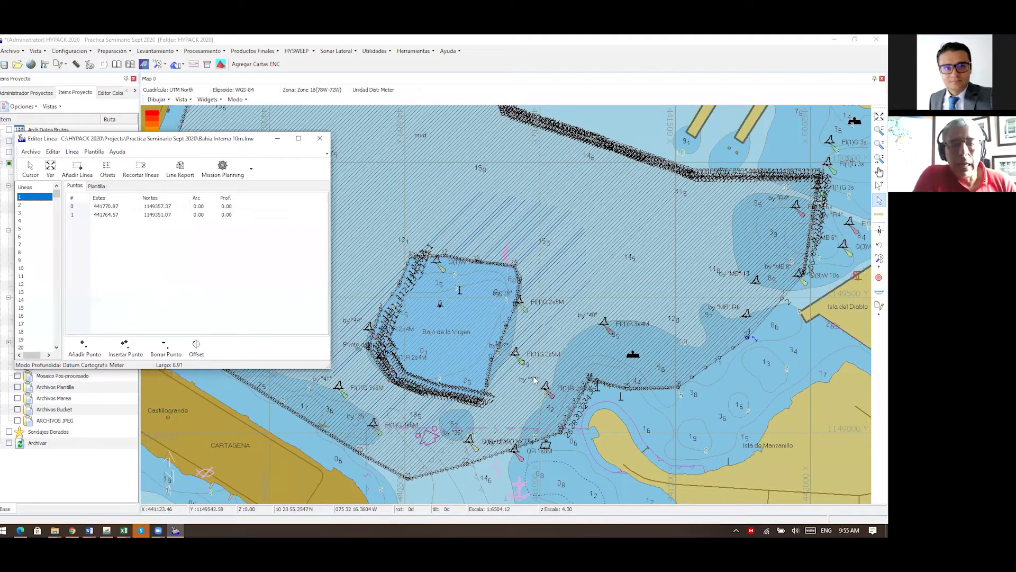
click(32, 152)
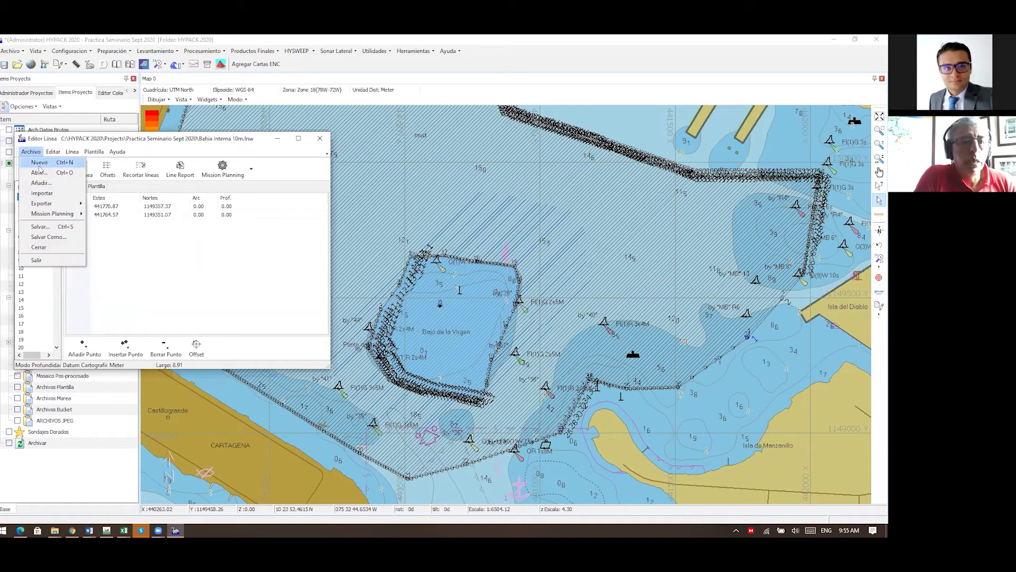
click(42, 228)
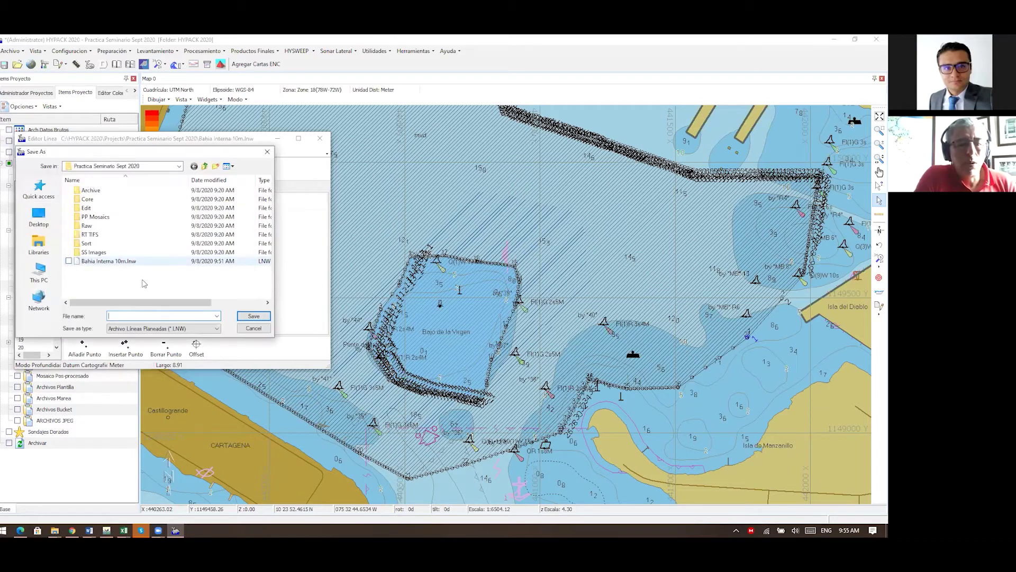
click(122, 261)
click(251, 316)
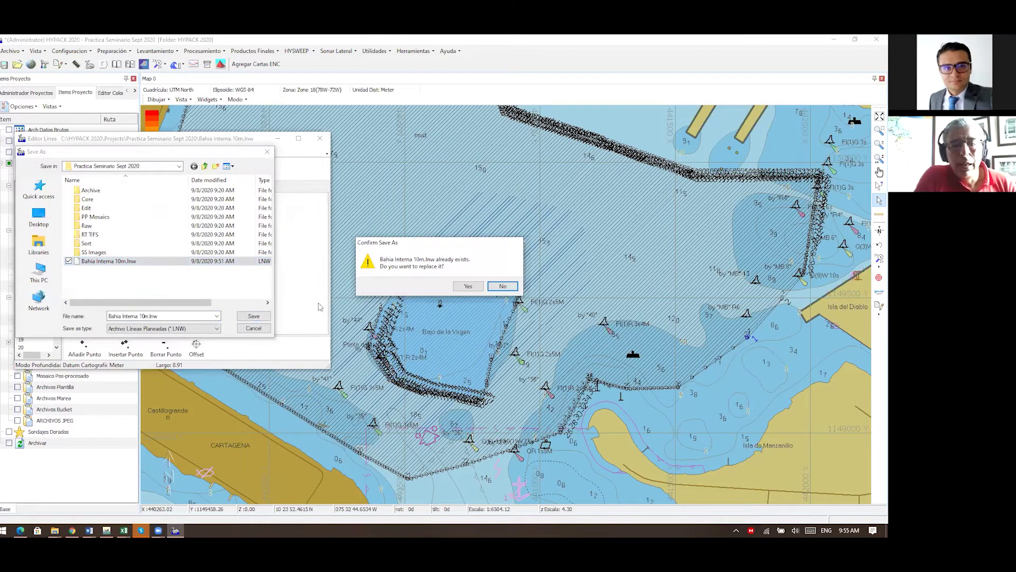
click(468, 286)
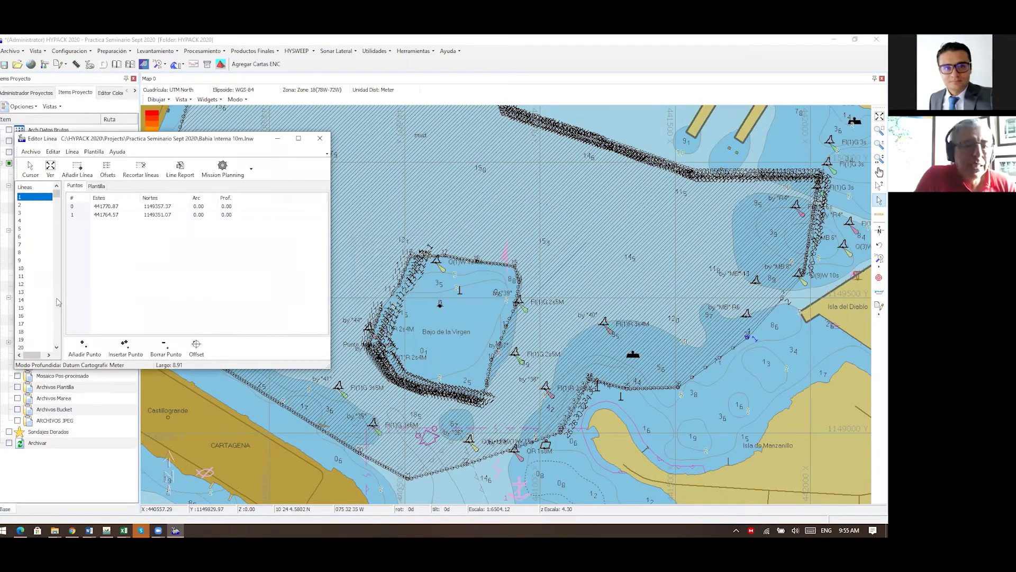
- Select all planned lines in the list and renumber them with initial number 1
drag(57, 197, 57, 231)
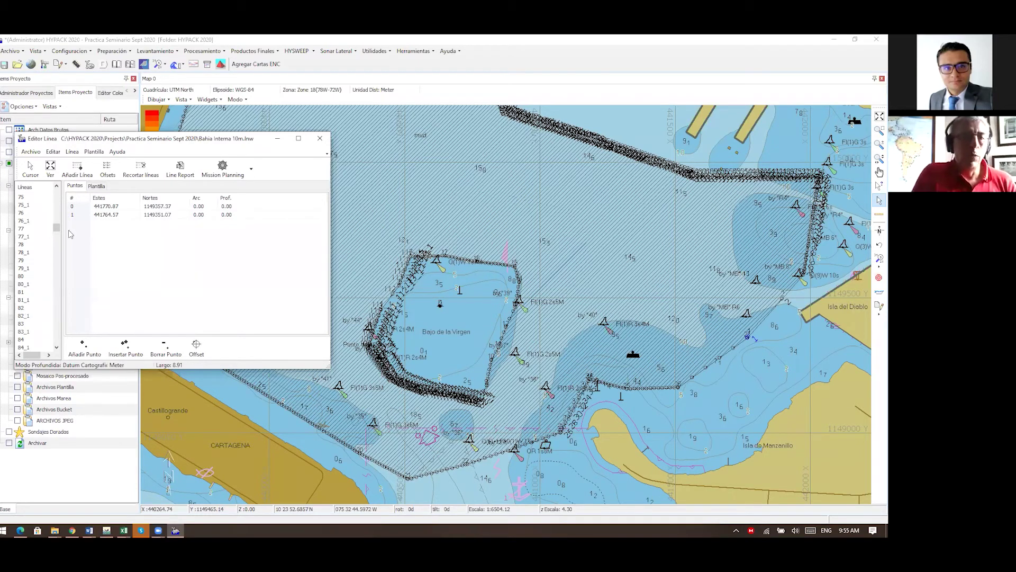
drag(58, 229, 55, 187)
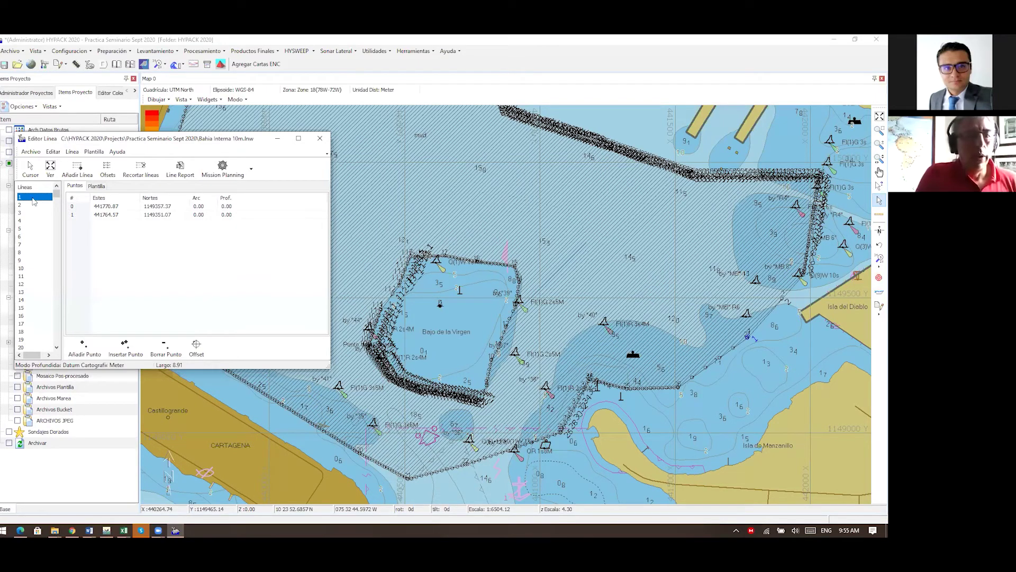
drag(57, 195, 39, 356)
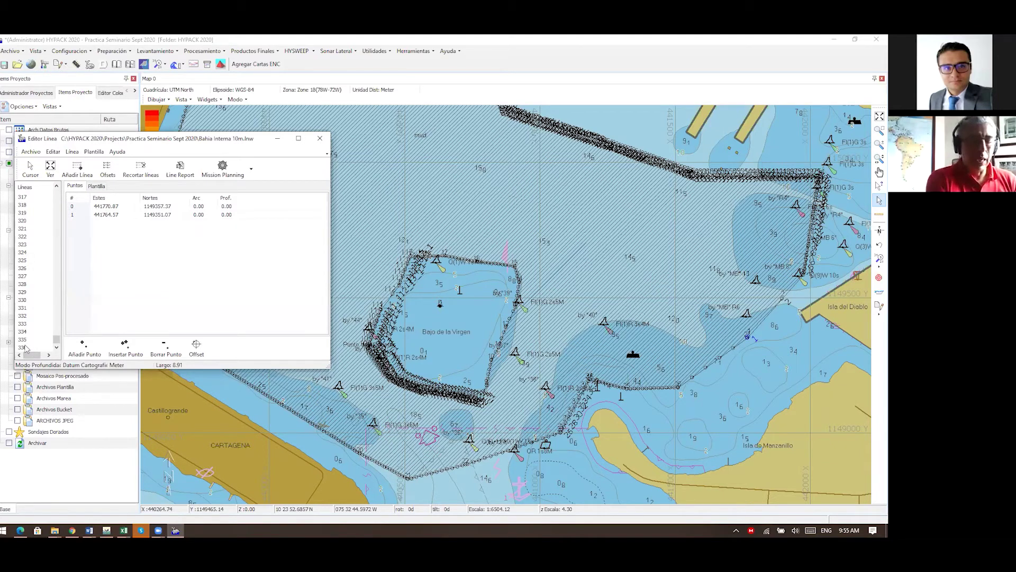
shift+click(25, 347)
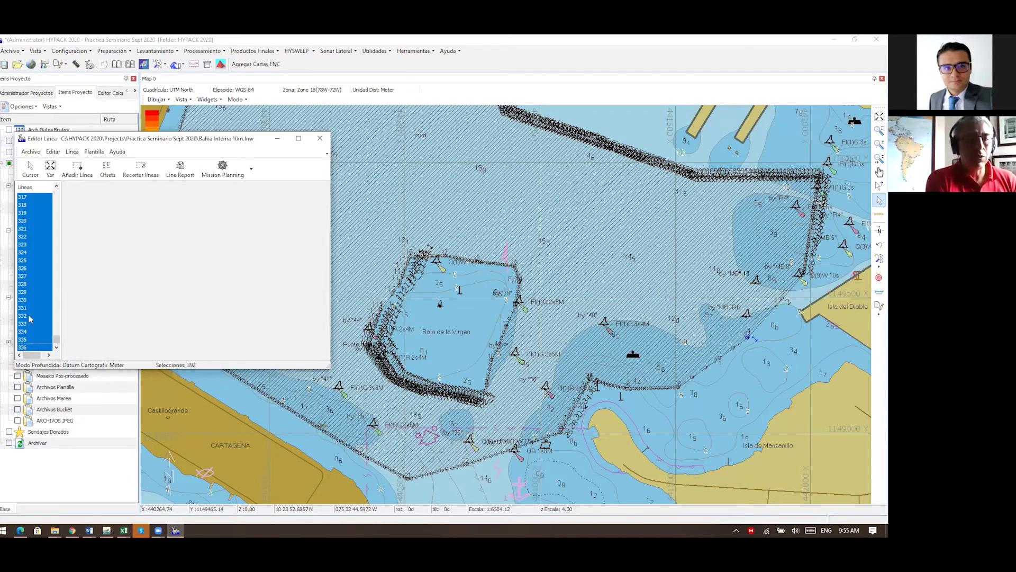
click(69, 154)
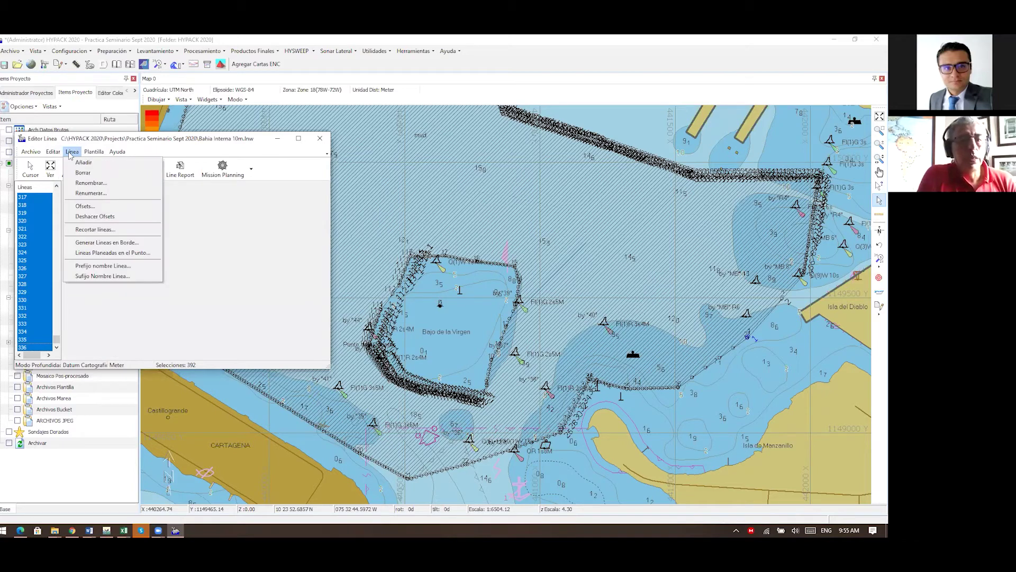
click(91, 193)
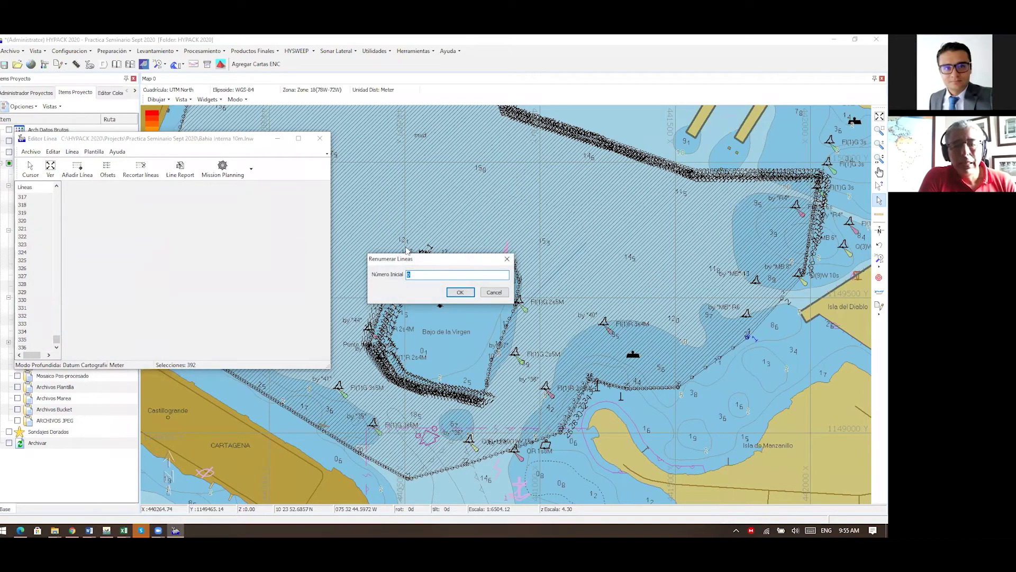
text(1)
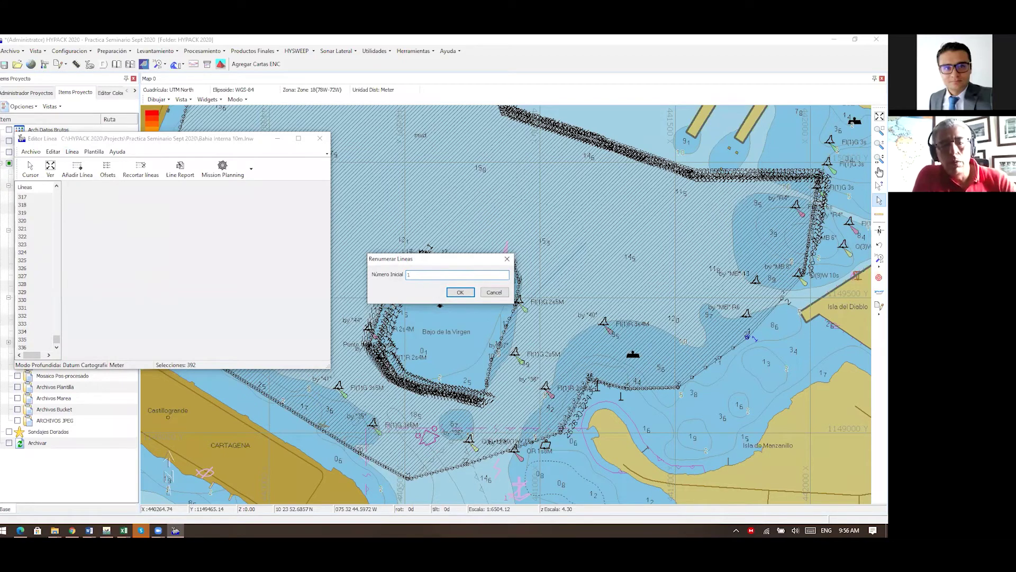
click(460, 293)
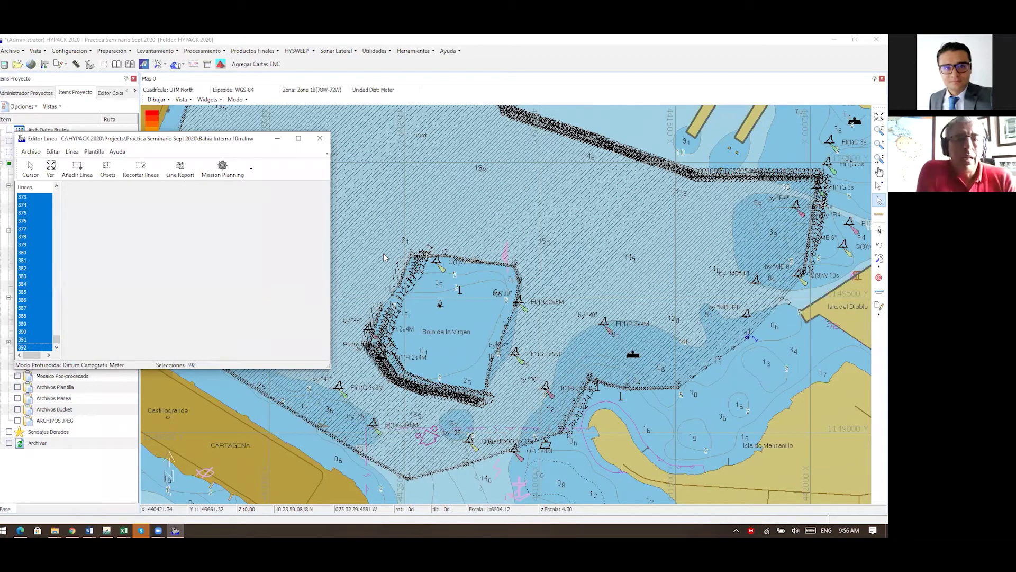
- Generate a line report for the planned lines with a survey speed of 4.5 knots and an interline transit time of .5 minutes
click(180, 167)
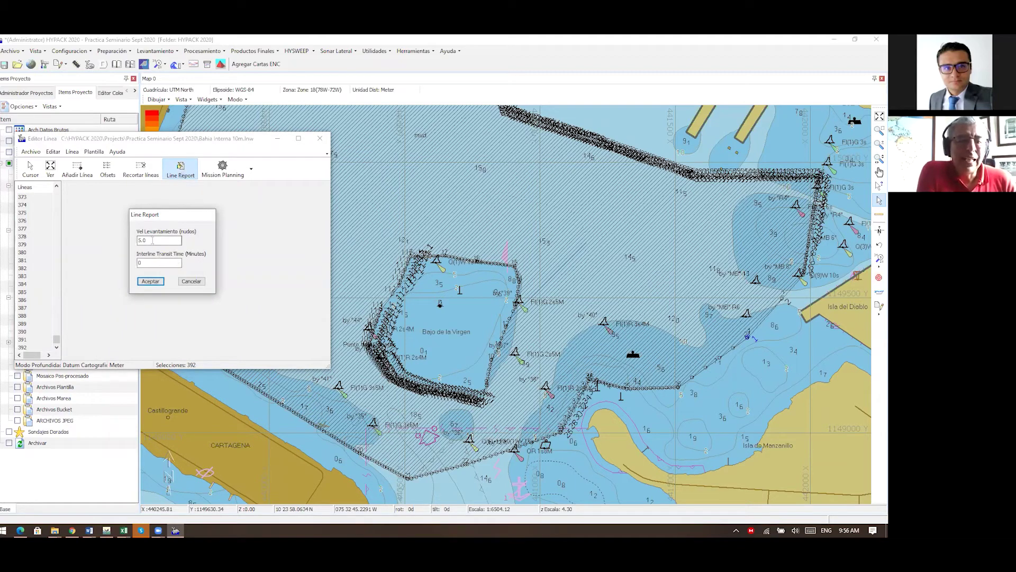
drag(152, 241, 136, 240)
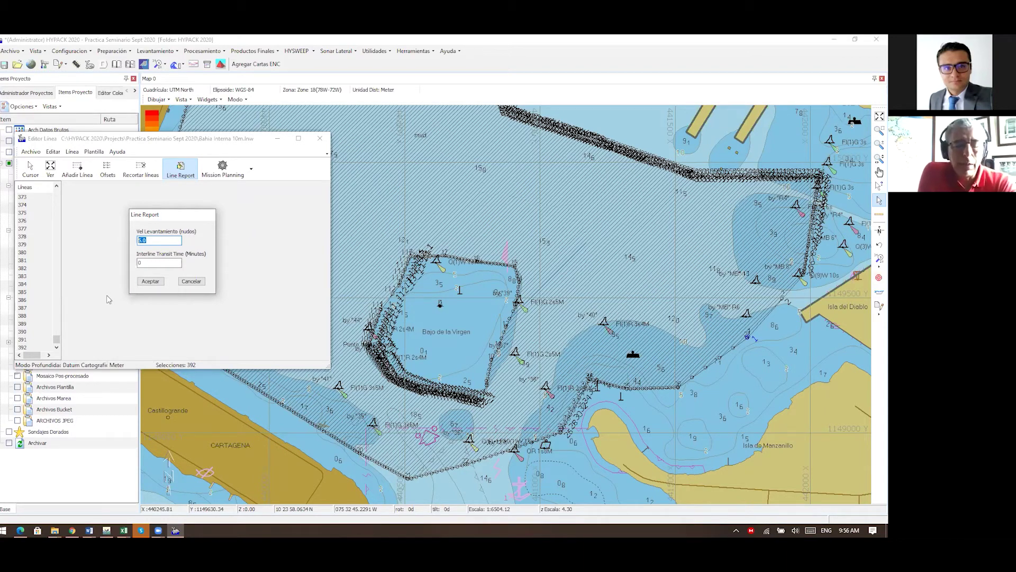
text(4)
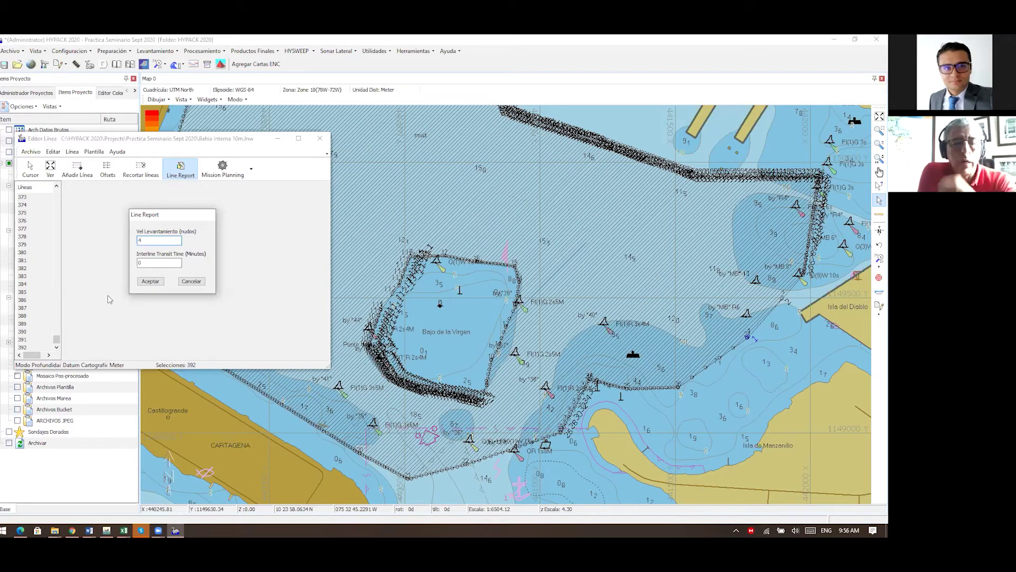
text(.5)
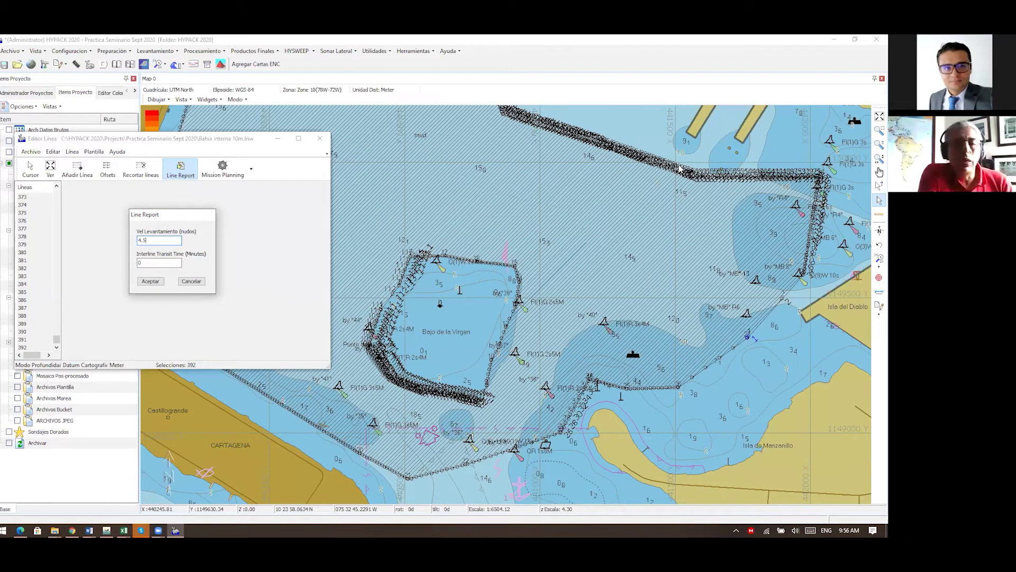
double_click(138, 263)
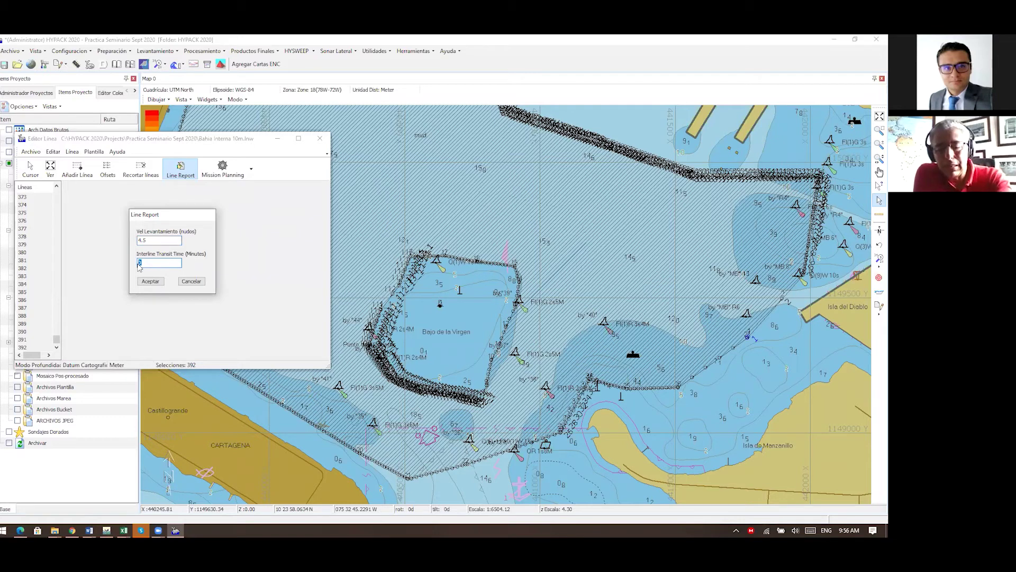
text(.5)
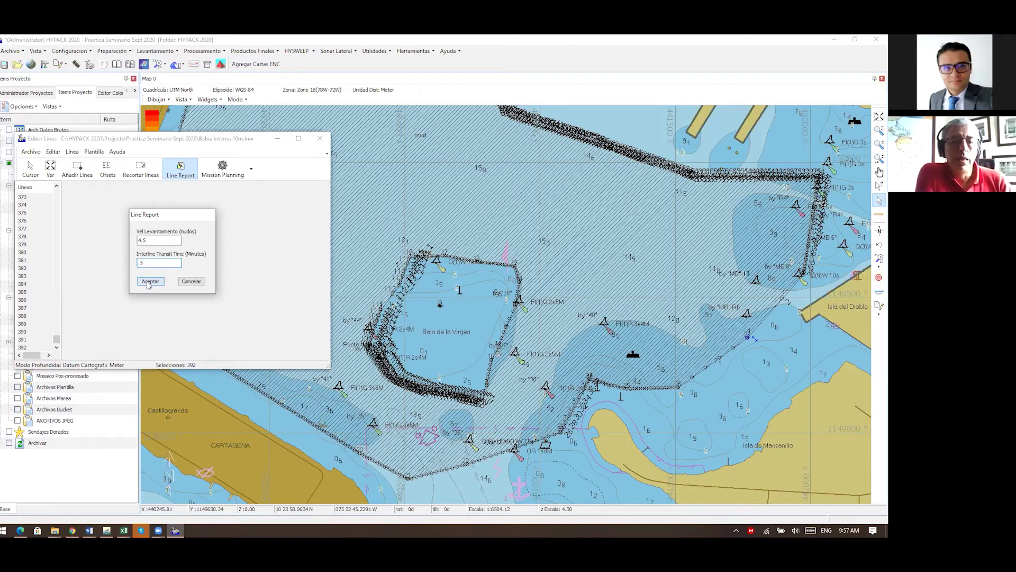
click(150, 282)
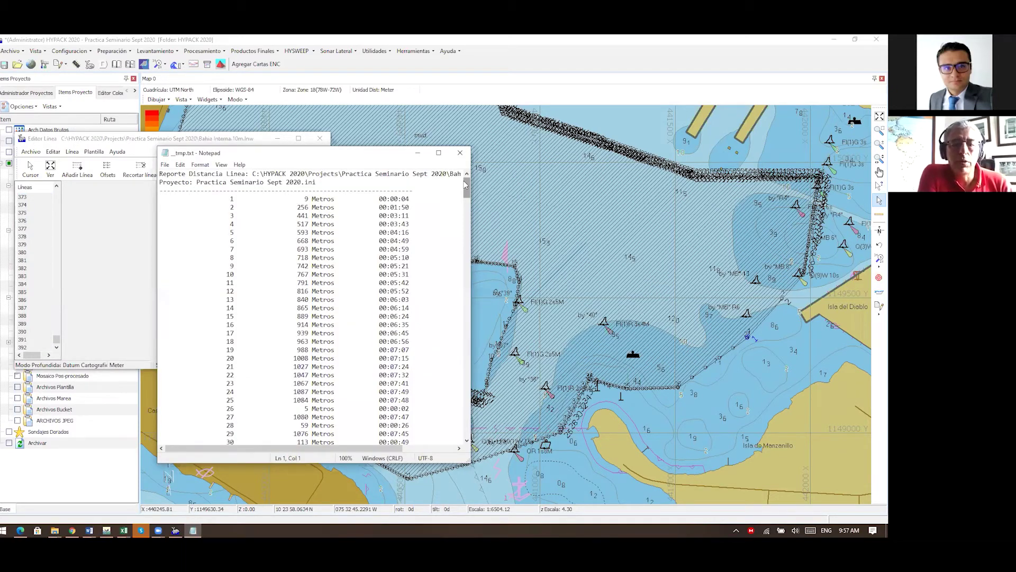
- Check the total survey time at the end of the line report and close the report
drag(465, 183, 483, 432)
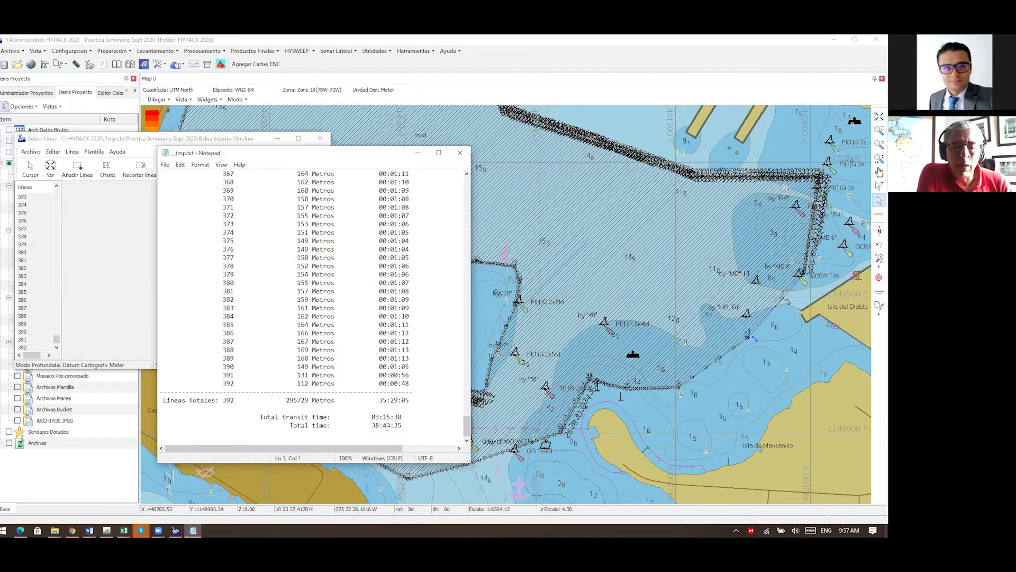
drag(371, 425, 404, 425)
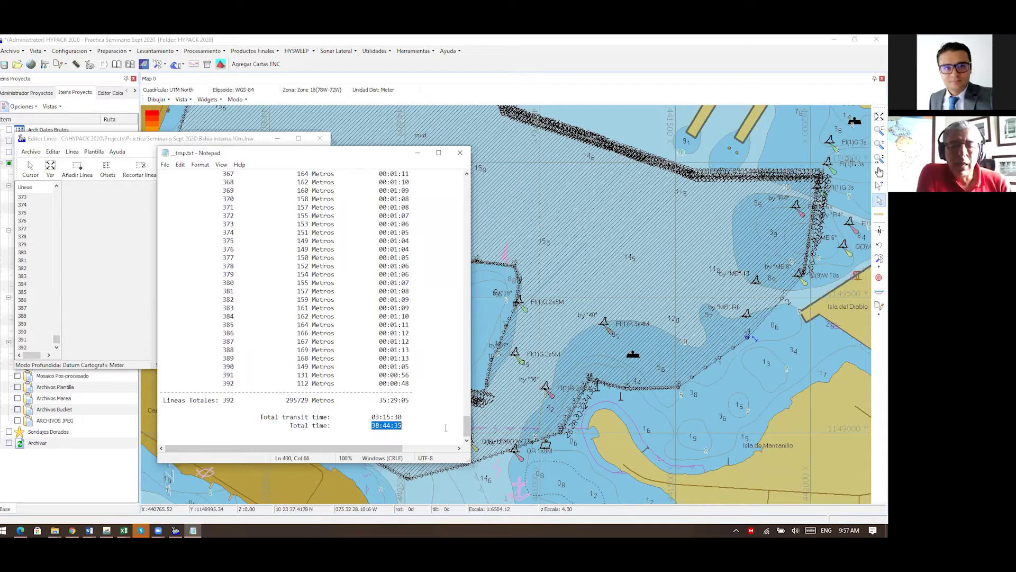
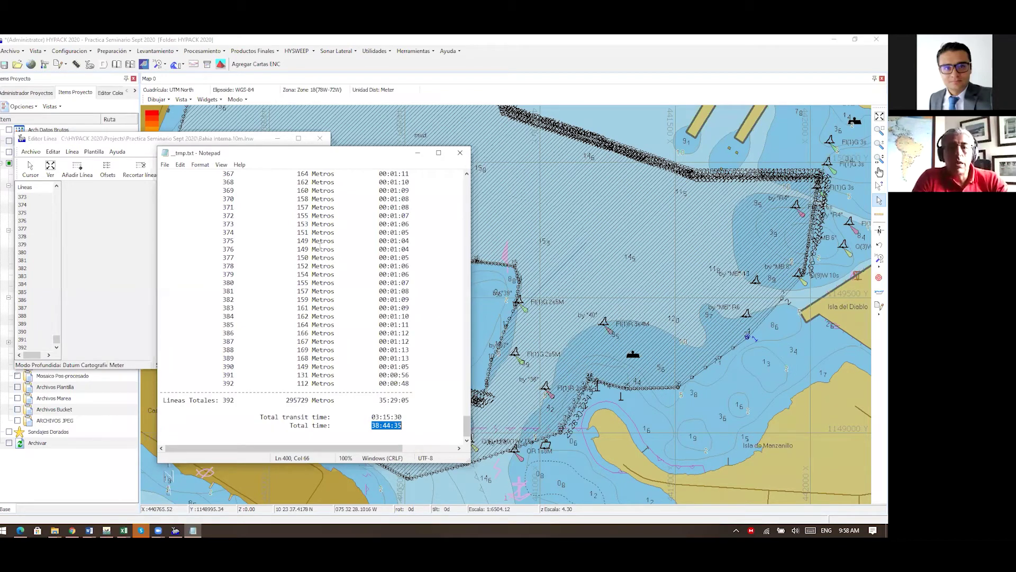
click(458, 155)
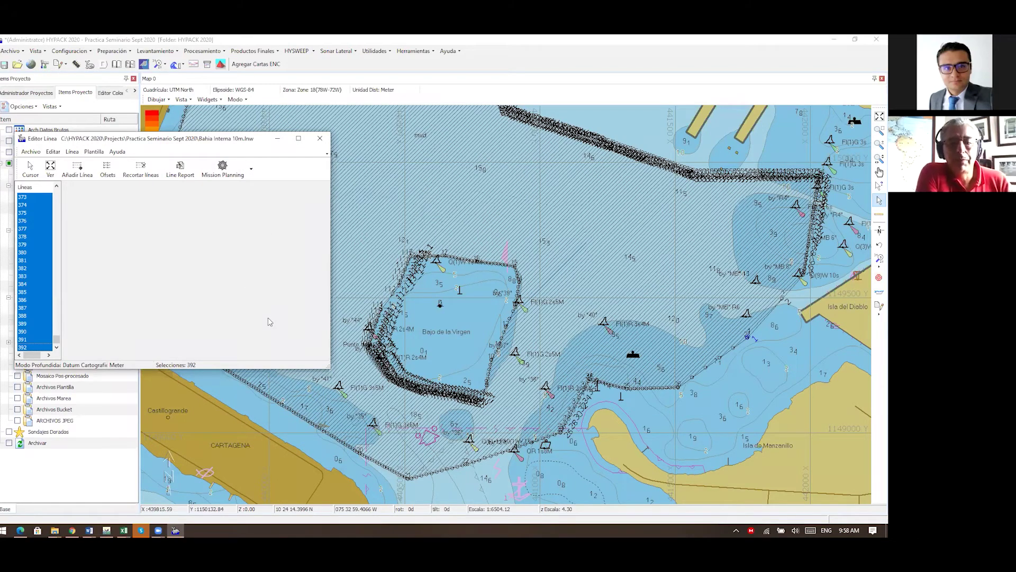
- Close the line editor and save the changes to the planned lines file Bahia Interna 10m.lnw
click(320, 139)
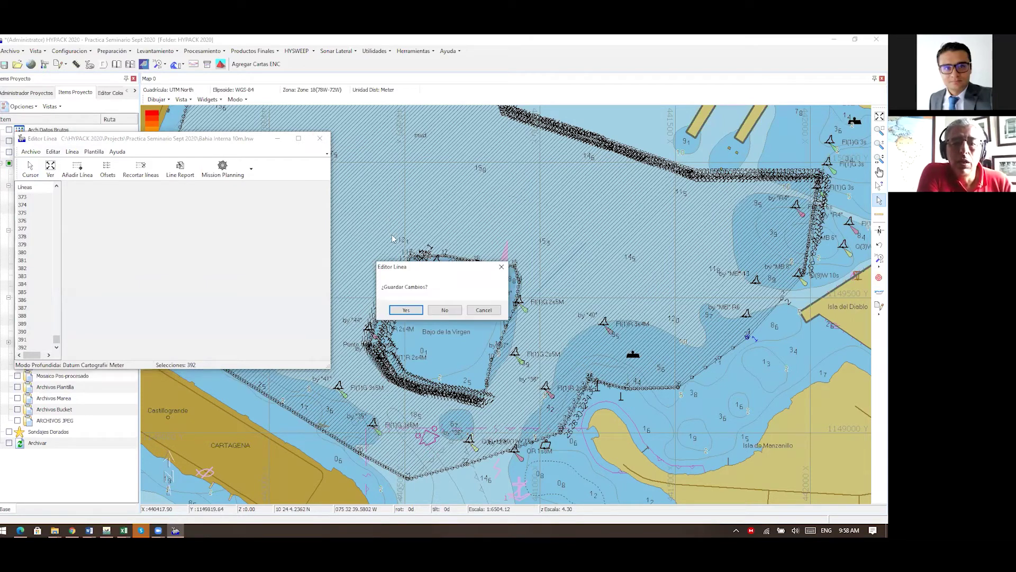
click(406, 310)
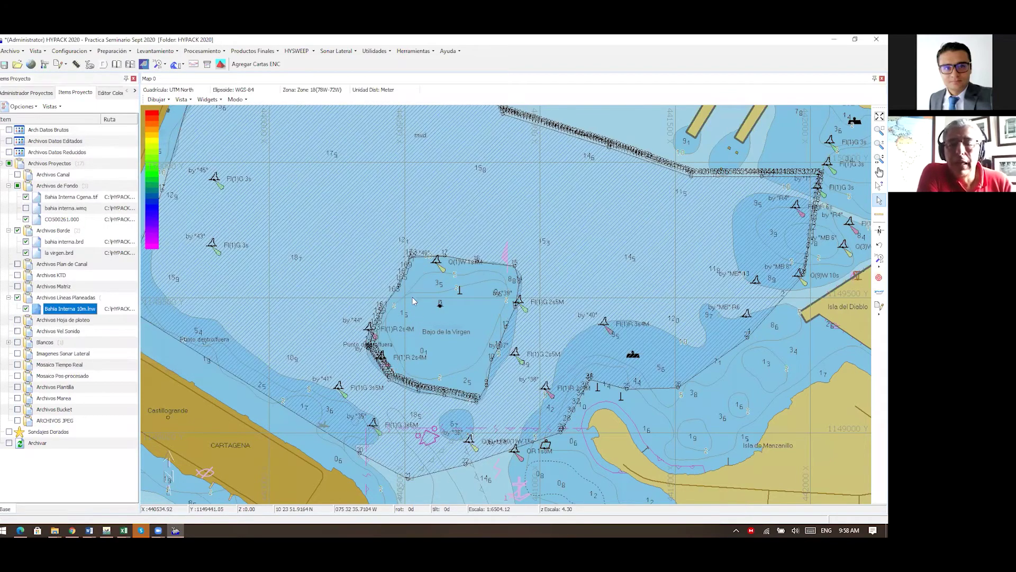
- Hide the planned lines Bahia Interna 10m.lnw and the border files la virgen.brd and bahia interna.brd on the map
scroll(324, 279, down, 2)
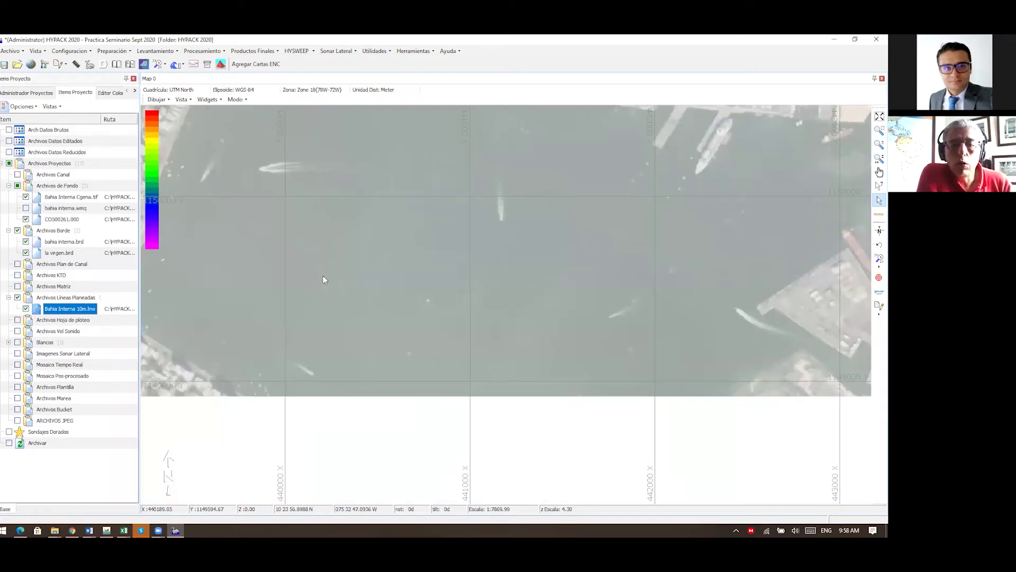
scroll(328, 283, down, 4)
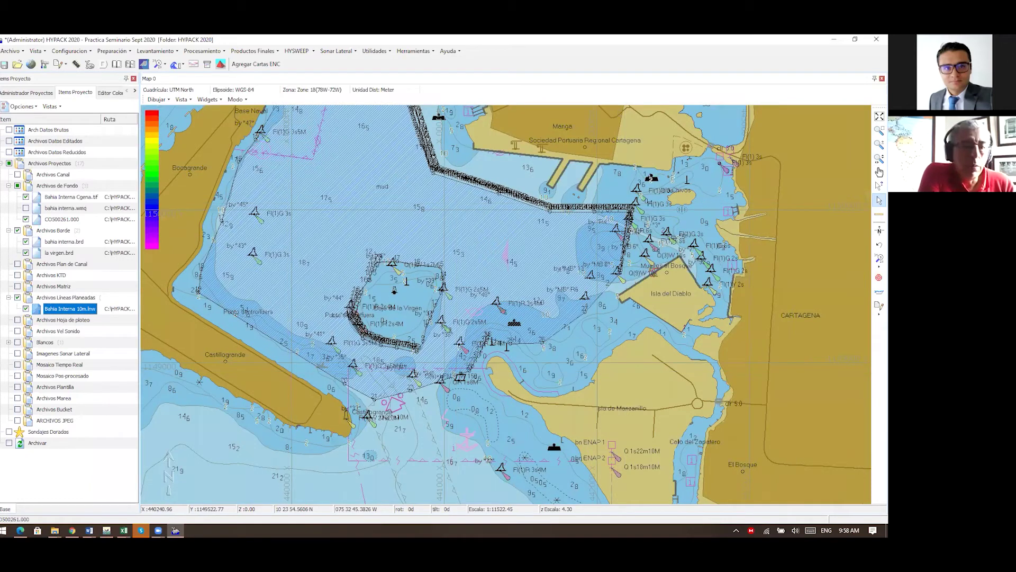
click(26, 309)
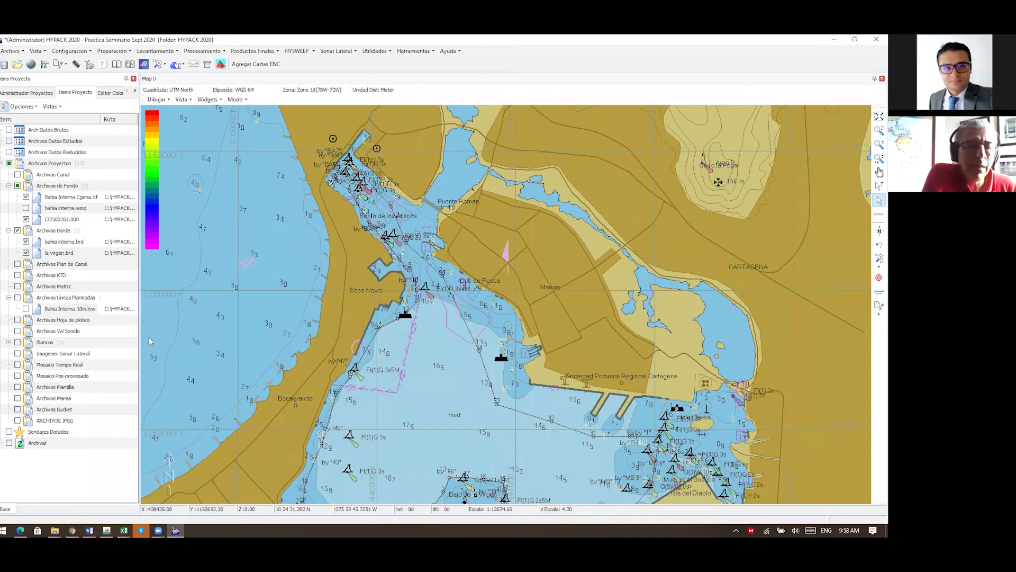
click(27, 255)
click(26, 253)
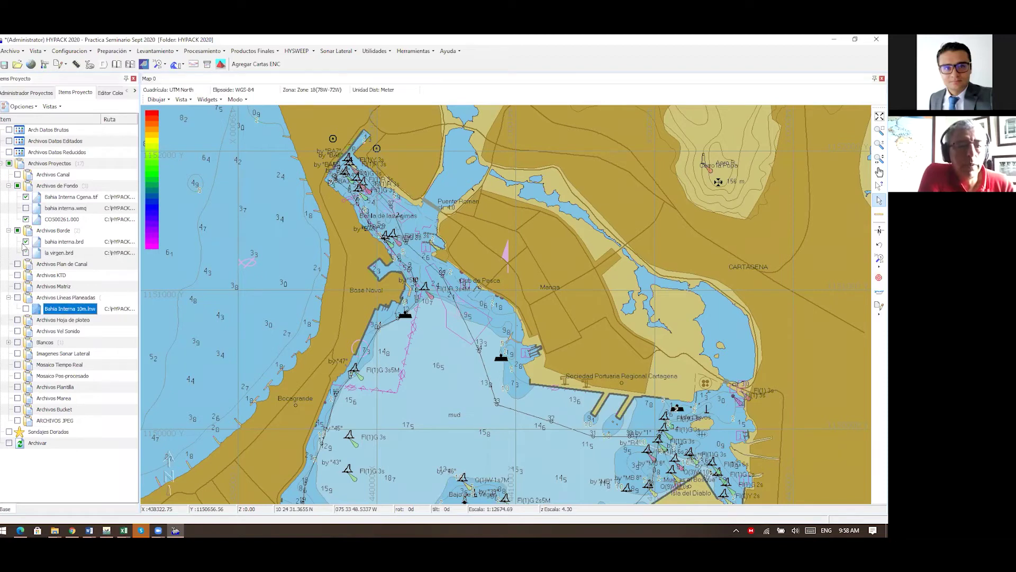
click(26, 242)
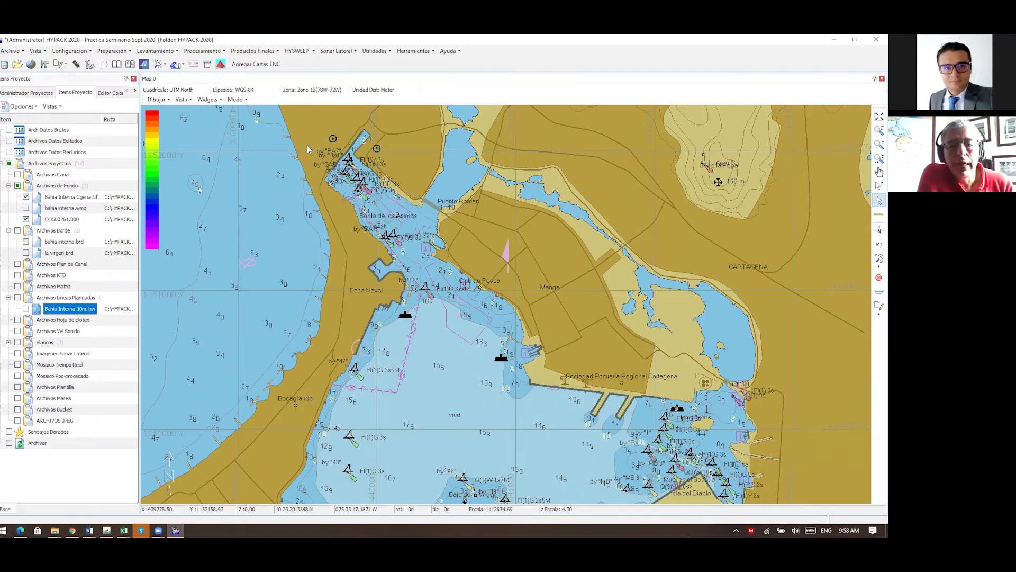
scroll(313, 157, up, 2)
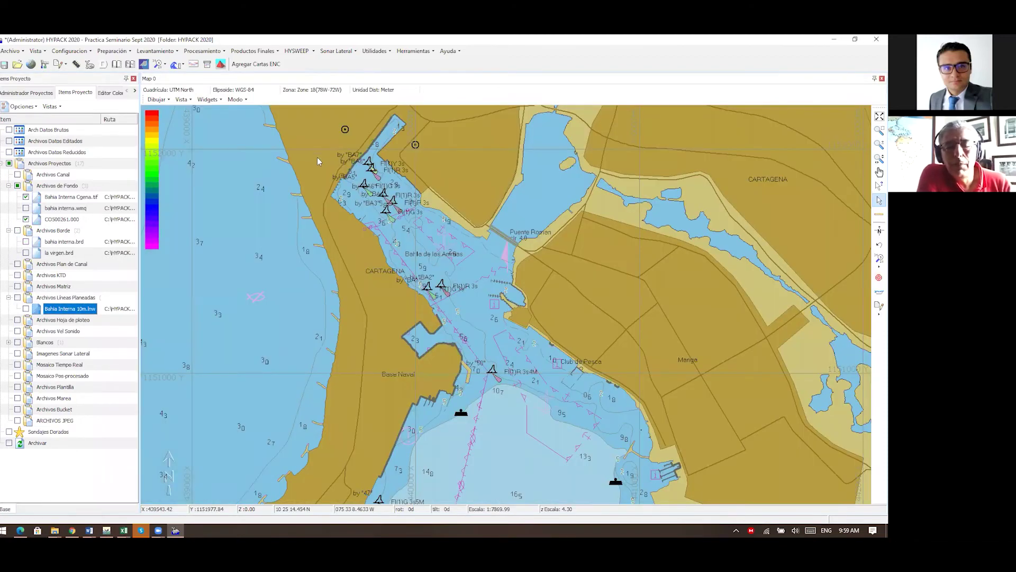
scroll(393, 249, down, 2)
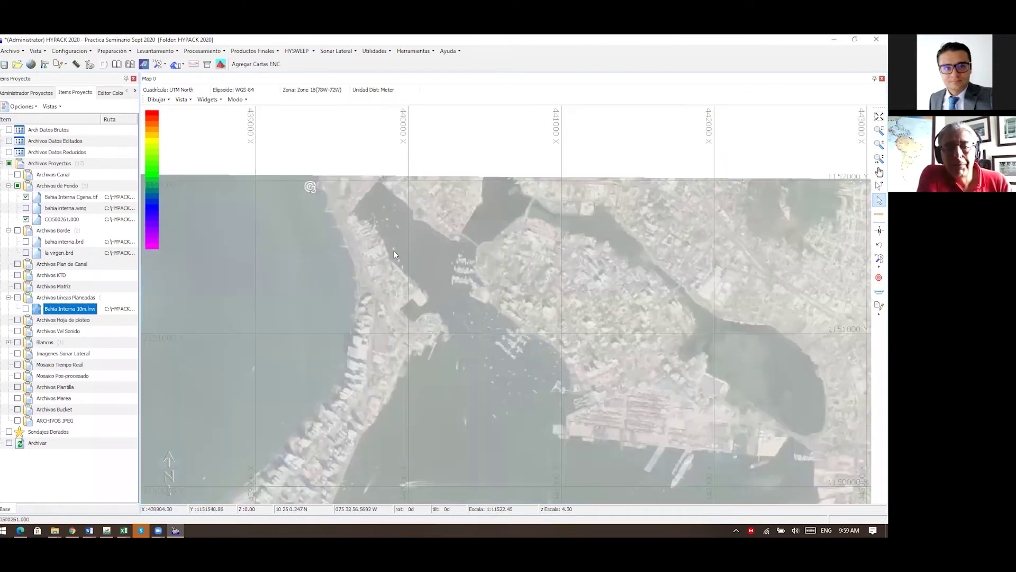
scroll(393, 255, down, 2)
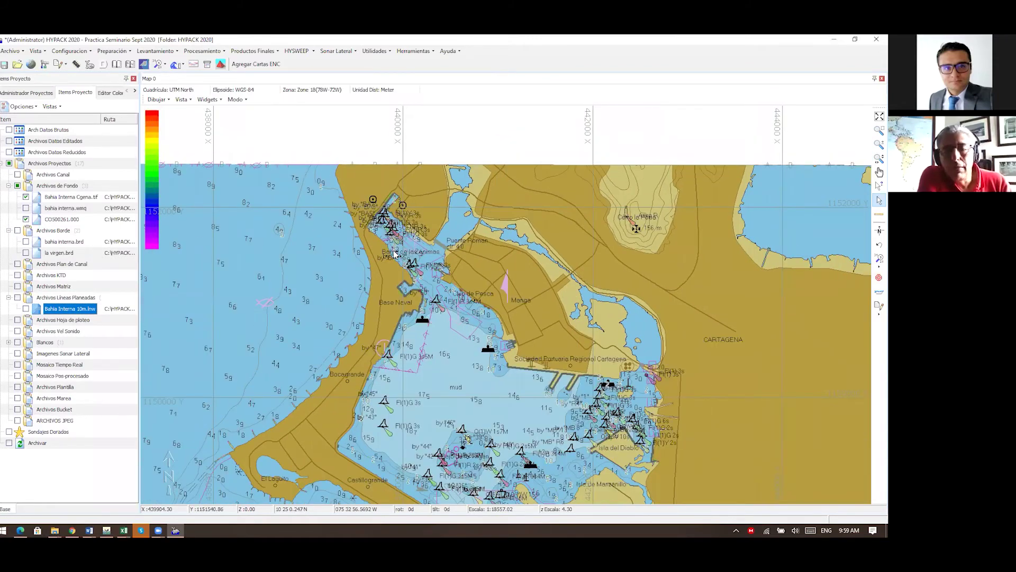
scroll(394, 255, down, 1)
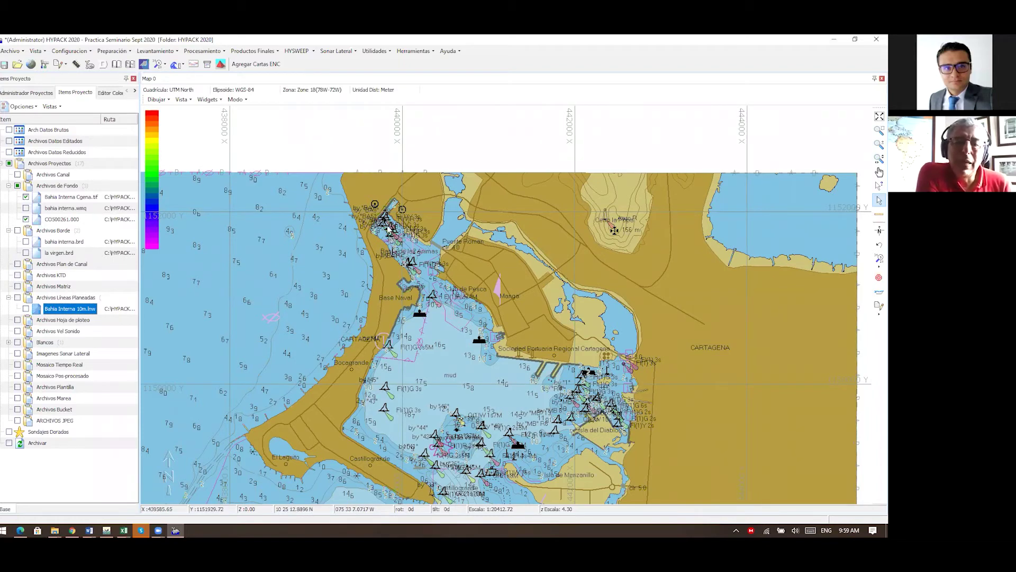
scroll(379, 212, up, 1)
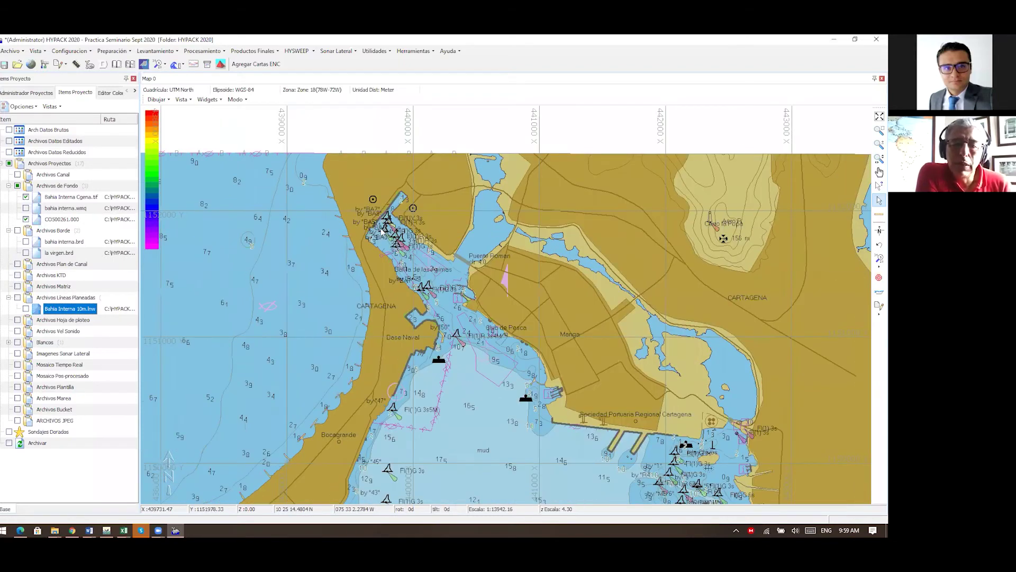
scroll(381, 231, up, 1)
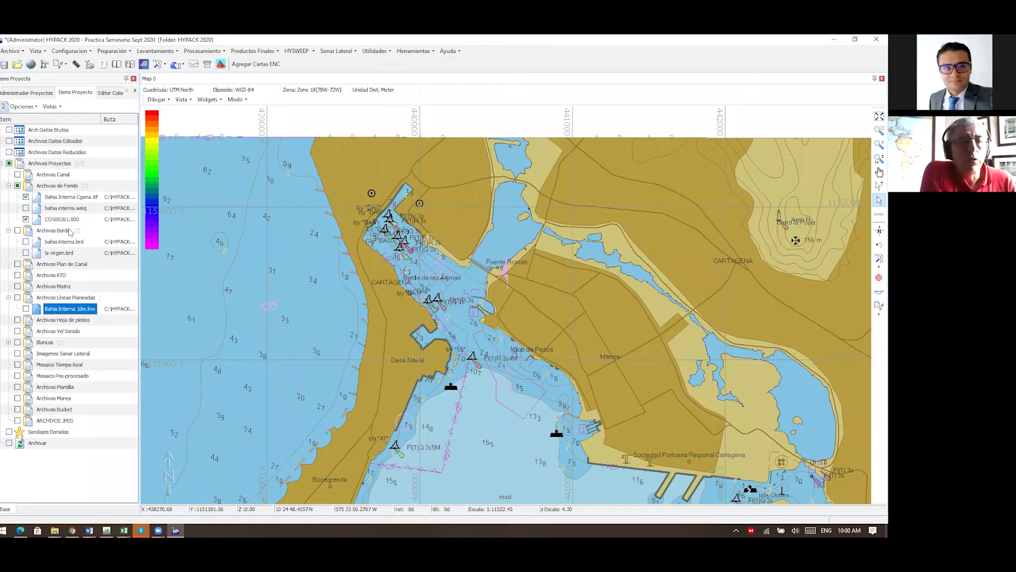
- Open the Line Editor and place a new planned line's first points from buoy BA7 through Bahía de las Ánimas to buoy BA2
click(66, 65)
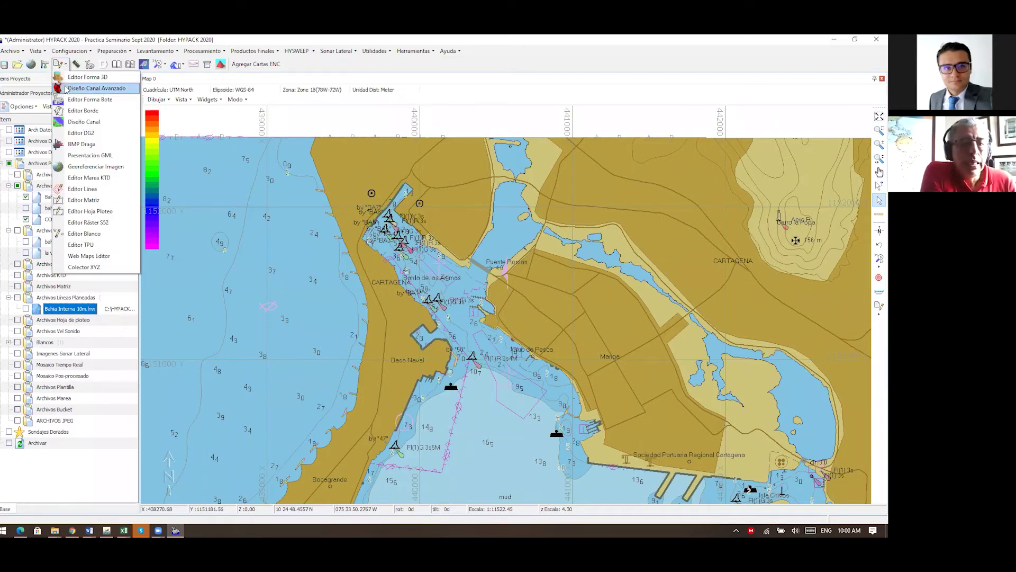
click(74, 189)
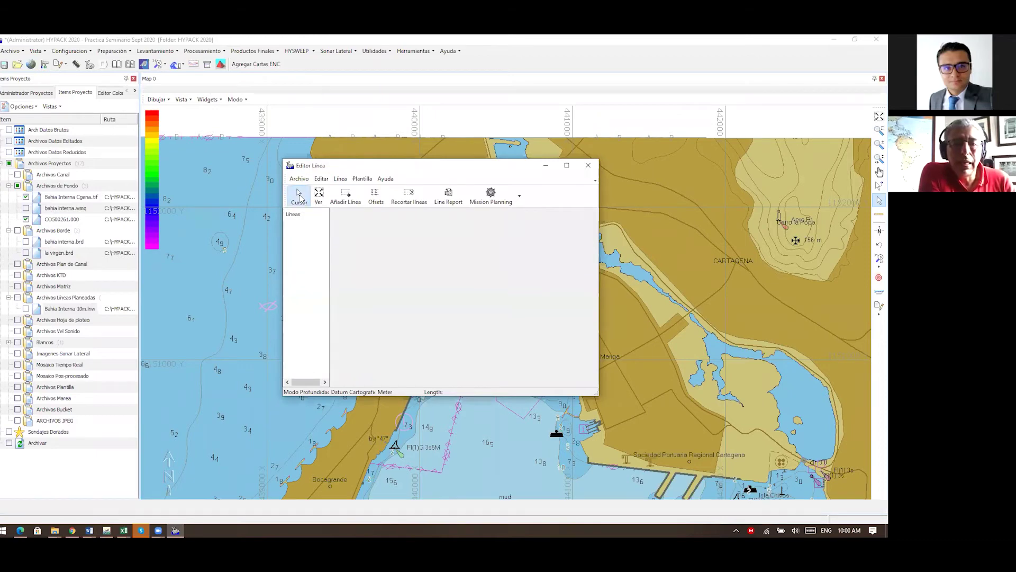
click(299, 195)
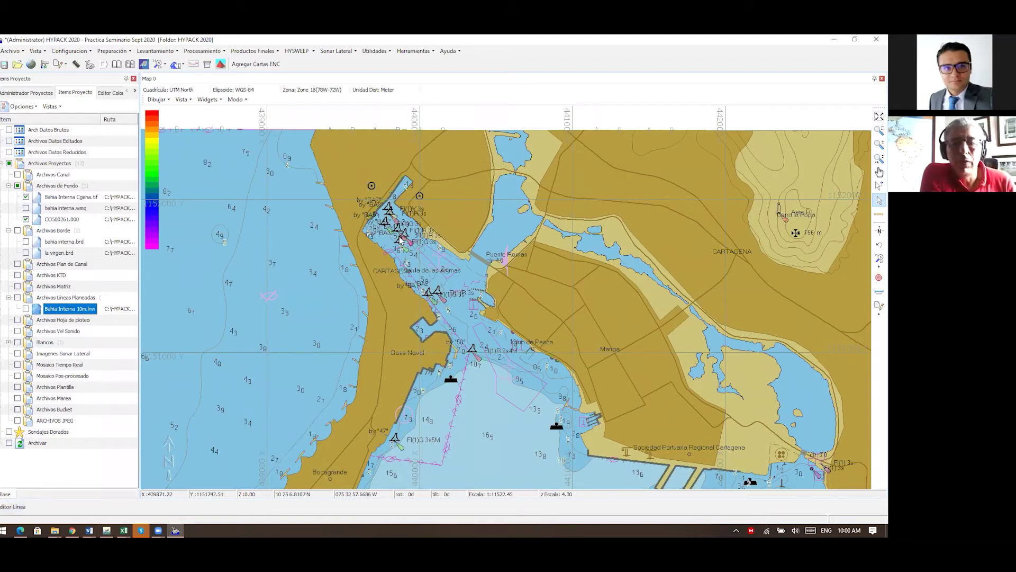
scroll(384, 220, up, 4)
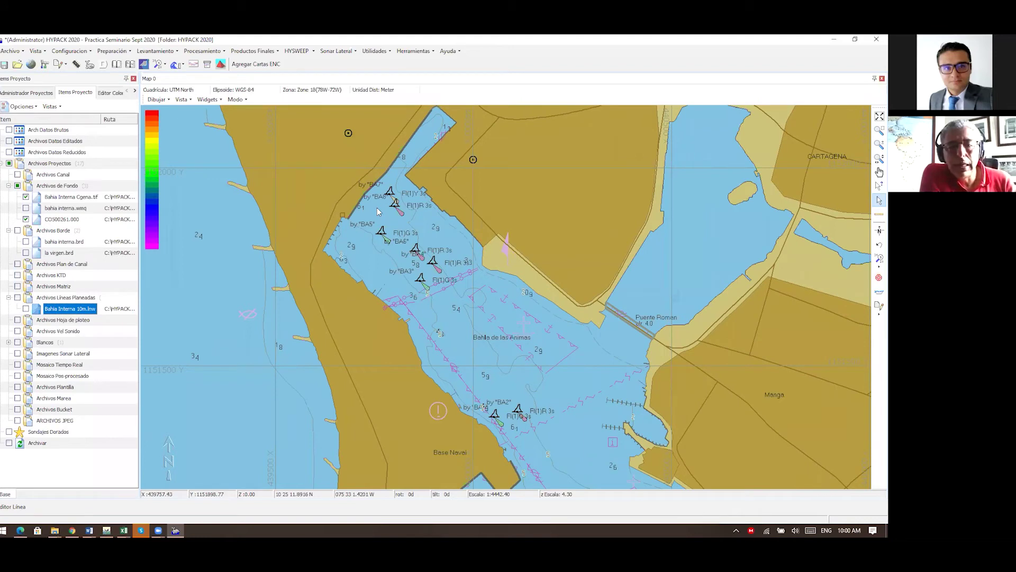
click(374, 204)
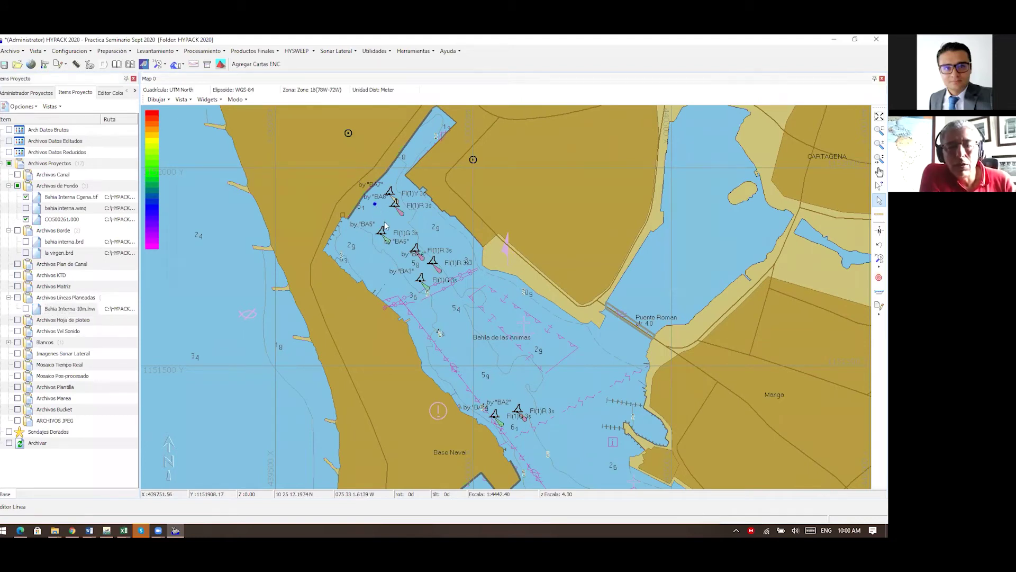
click(442, 292)
click(515, 427)
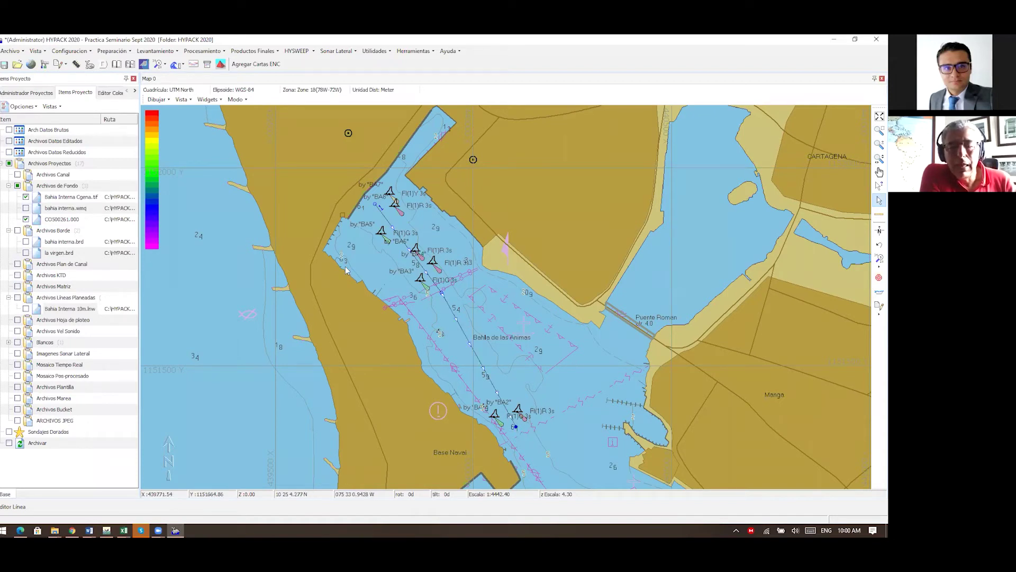
- Extend the planned line from buoy BA2 south past Base Naval and across the bay, adding a further point back near BA2
scroll(334, 259, down, 2)
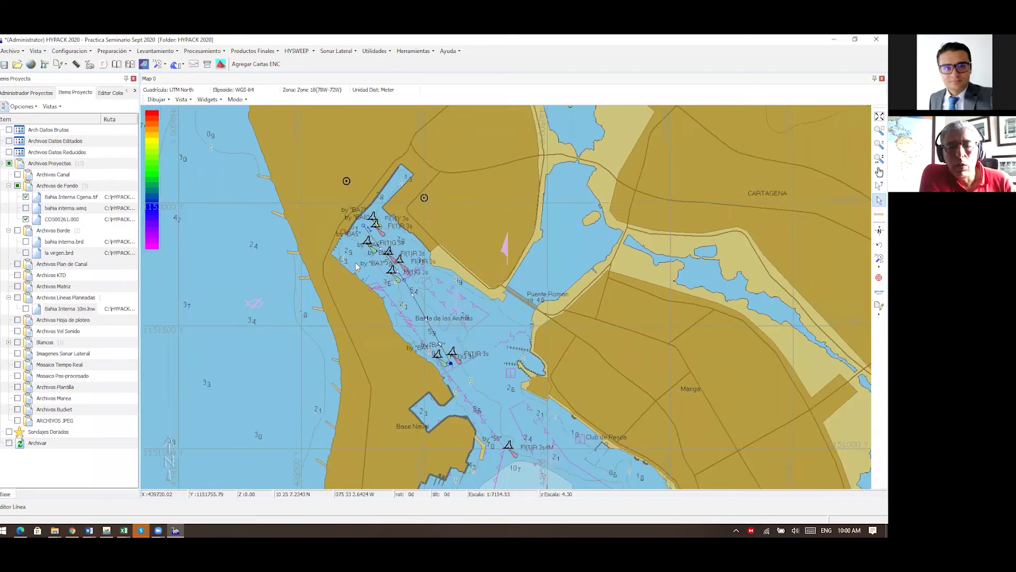
scroll(382, 281, down, 1)
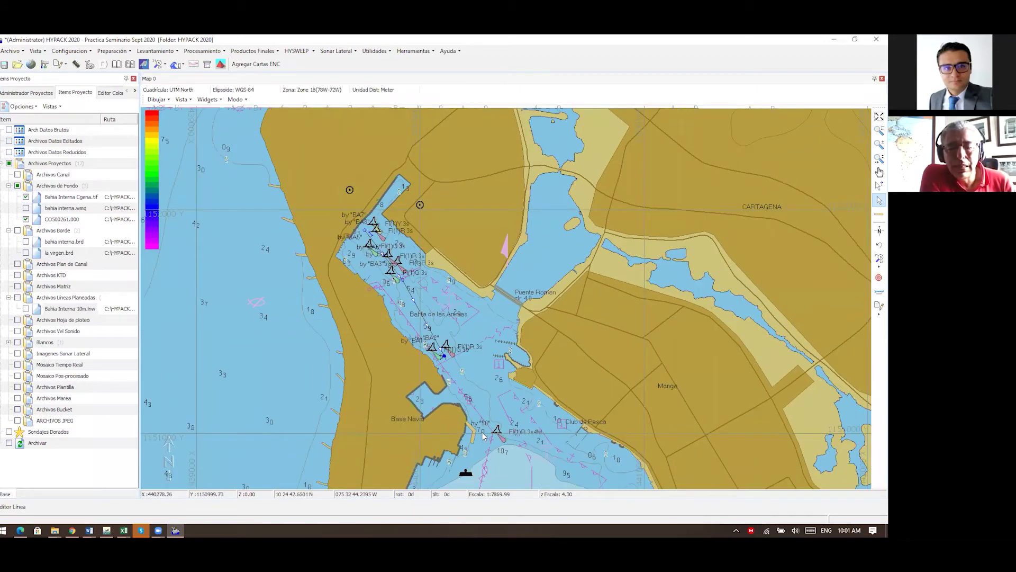
scroll(440, 443, down, 3)
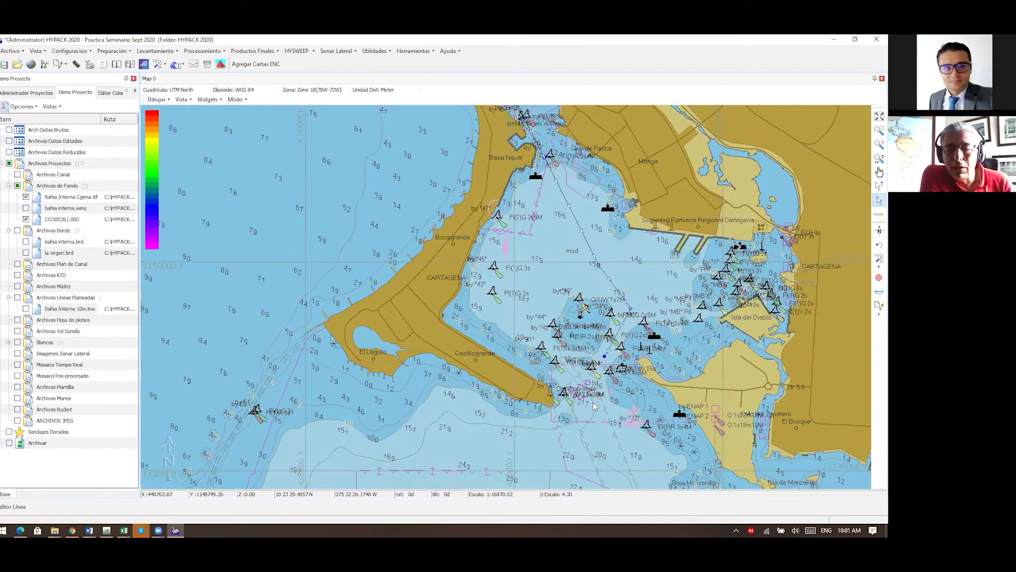
scroll(545, 151, up, 4)
scroll(673, 403, down, 3)
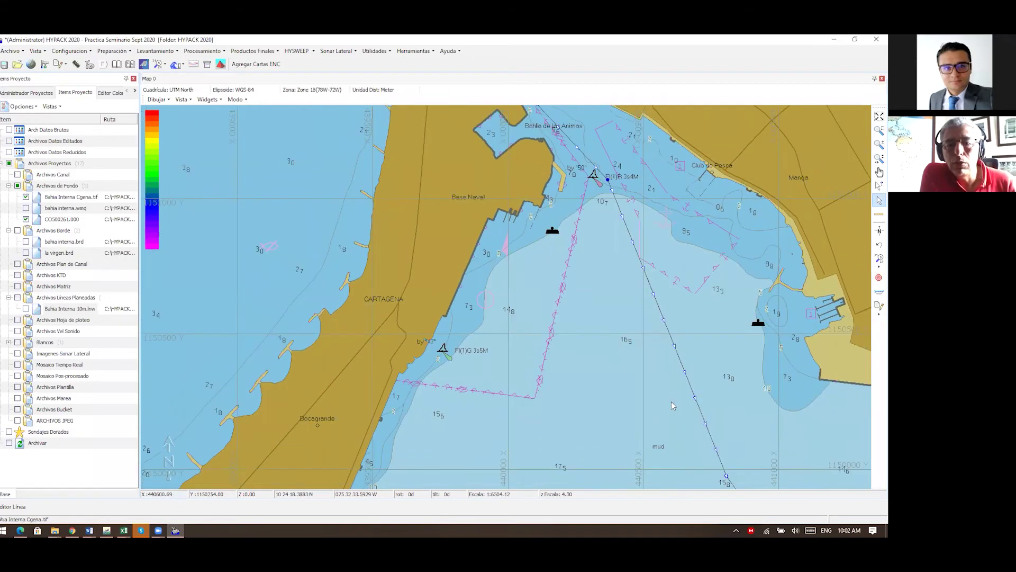
scroll(598, 210, up, 1)
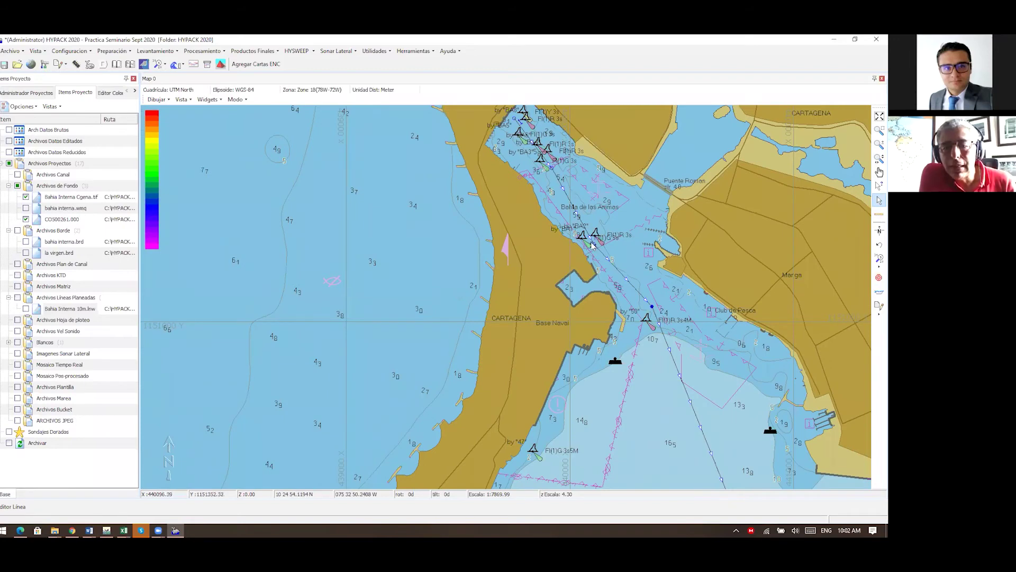
click(592, 243)
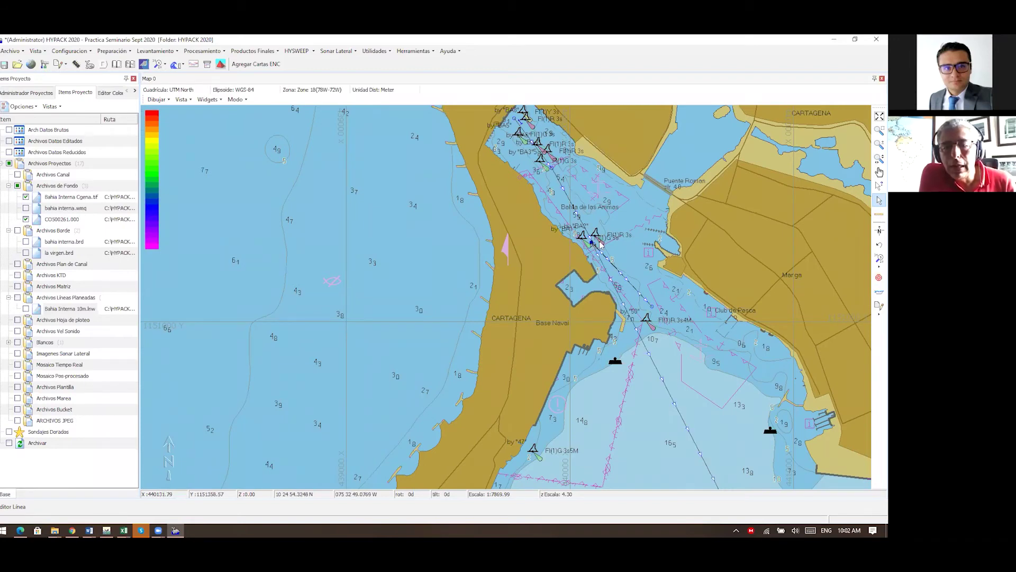
click(599, 244)
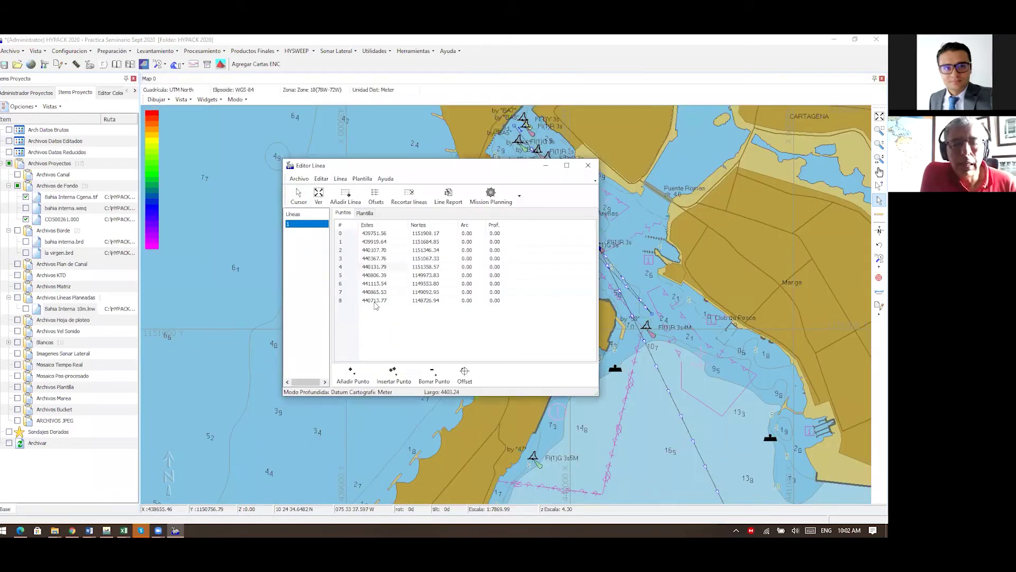
- Delete points 8, 5 and 4, in that order, from line 1's point list
click(374, 301)
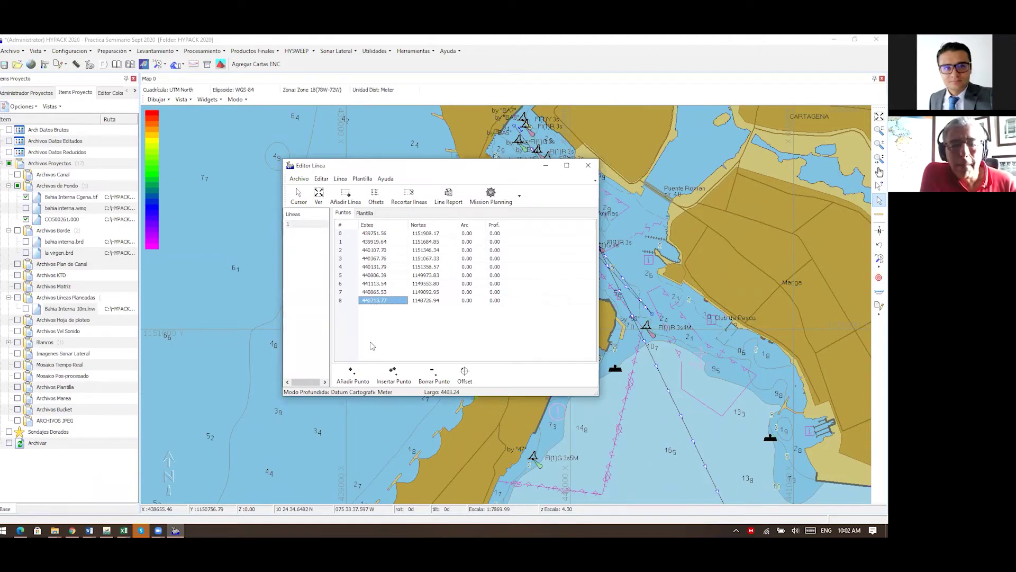
click(432, 374)
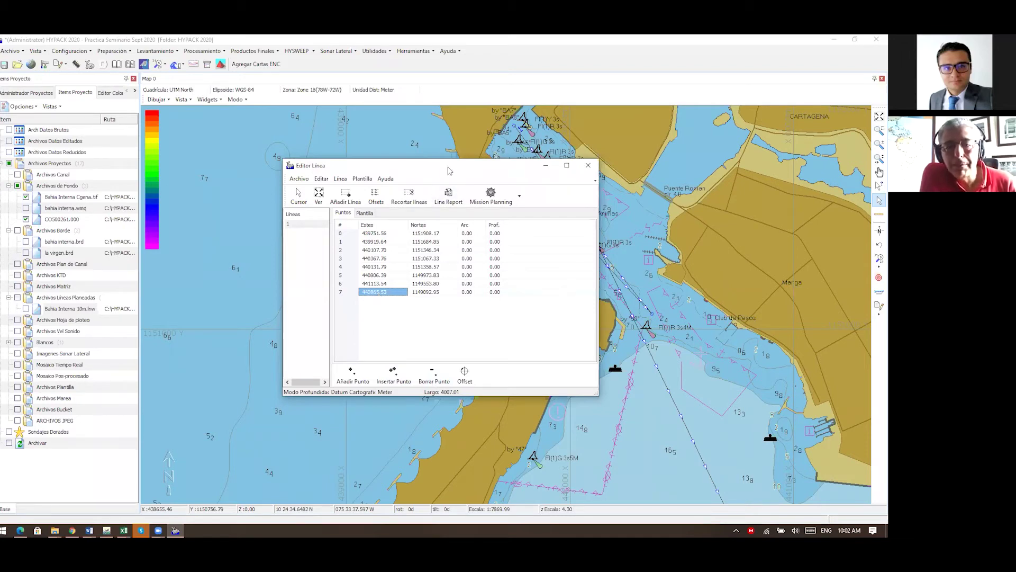
drag(449, 171, 315, 145)
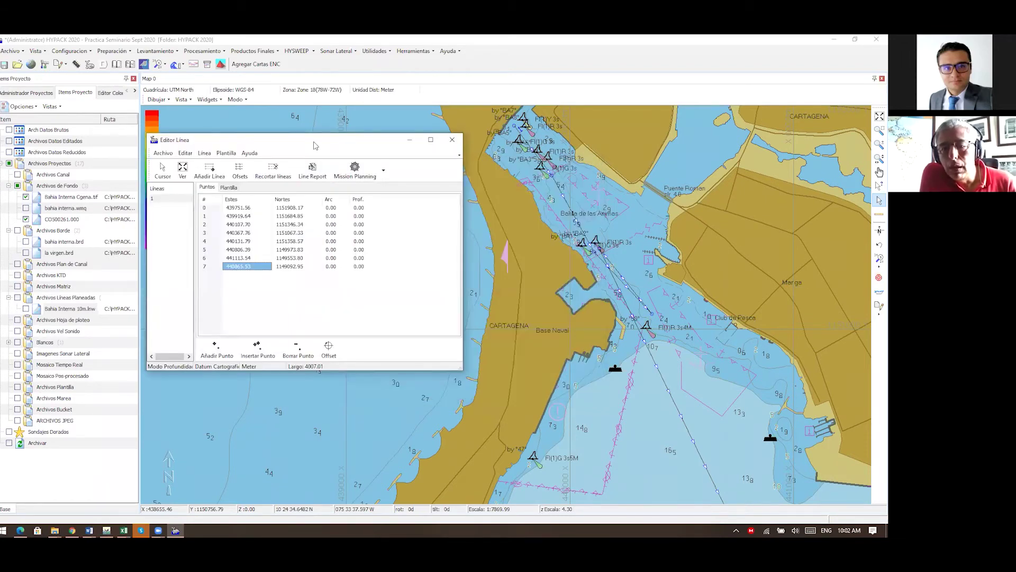
click(238, 250)
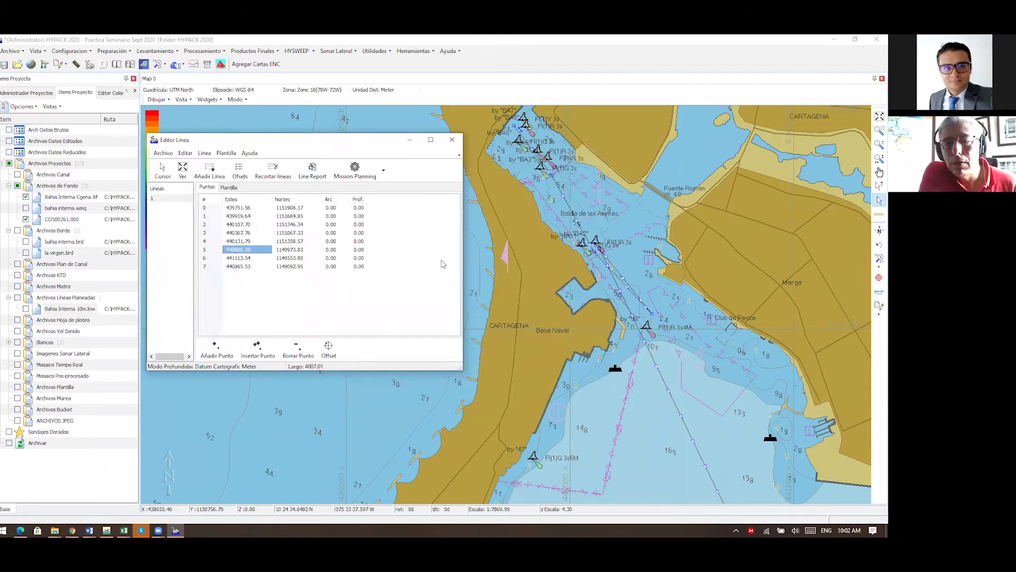
scroll(596, 321, up, 1)
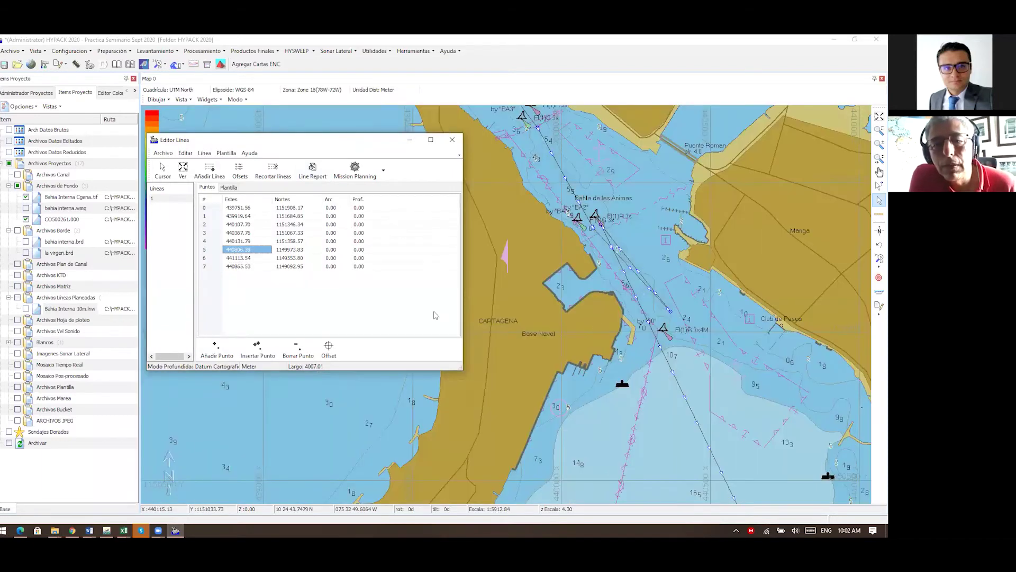
click(297, 350)
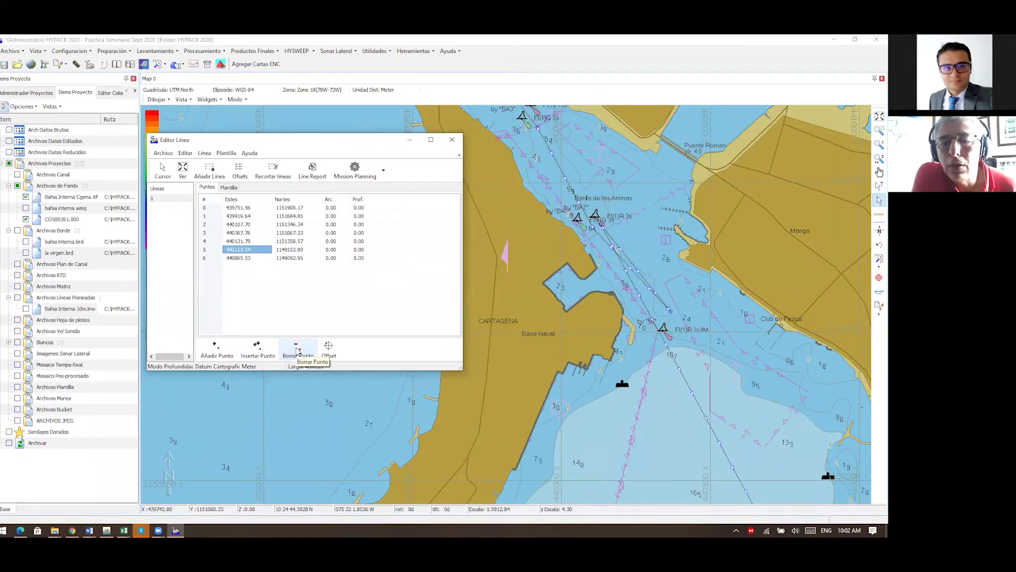
click(233, 242)
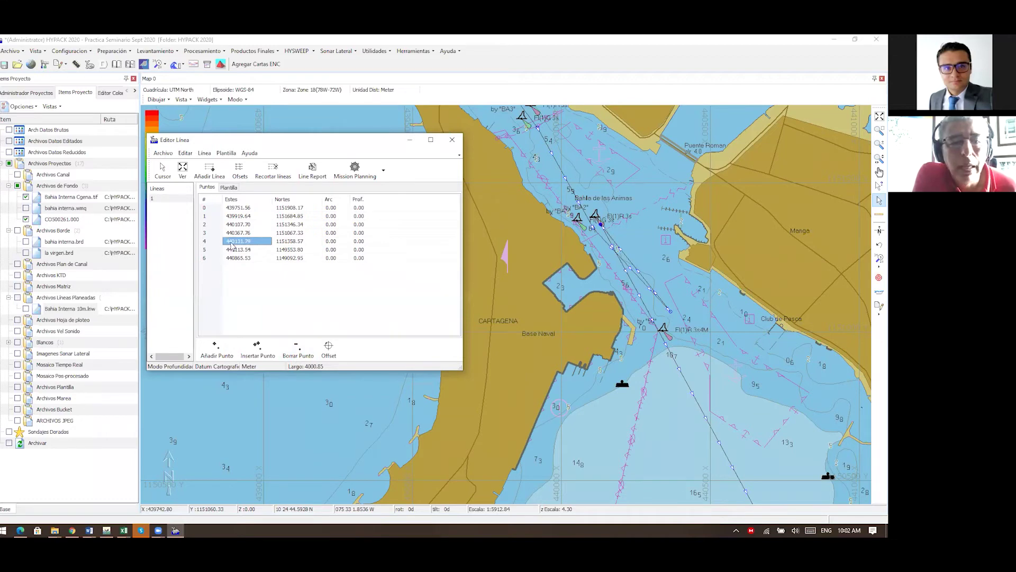
click(298, 350)
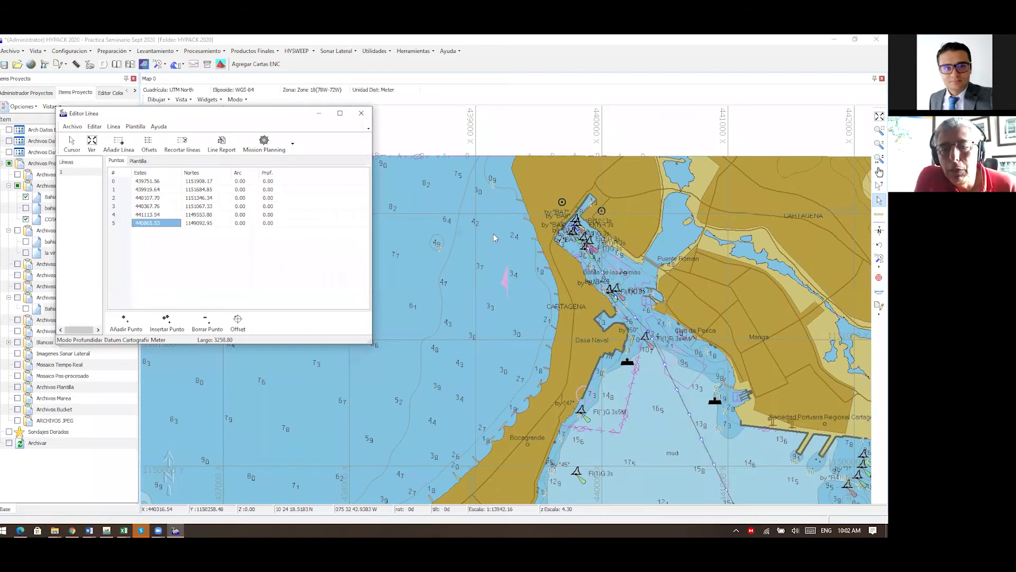
- Open the line's offset methods, look through Paralelo, Radial and Patrón Búsqueda, and choose Línea Central
scroll(464, 206, down, 2)
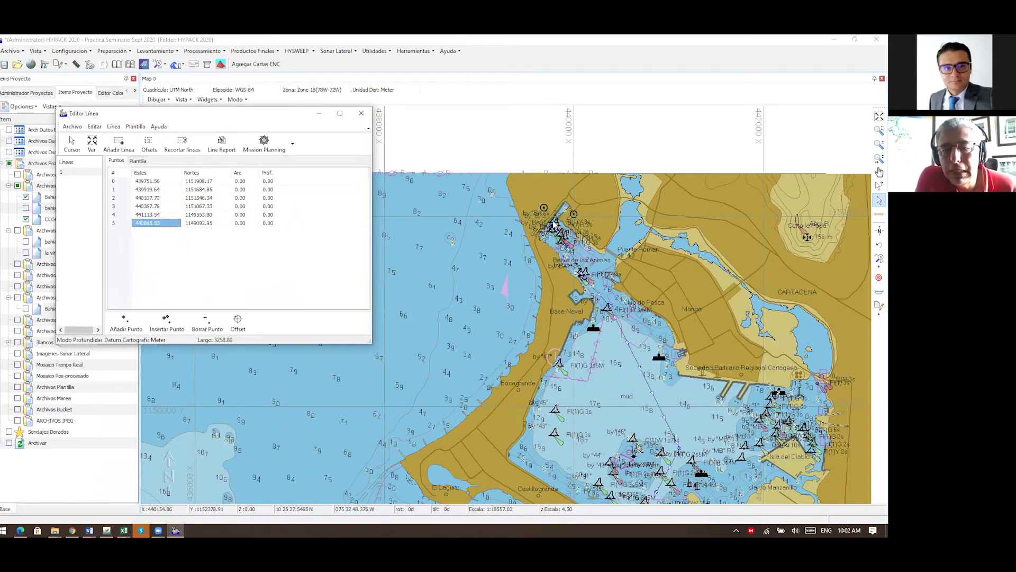
scroll(552, 308, up, 4)
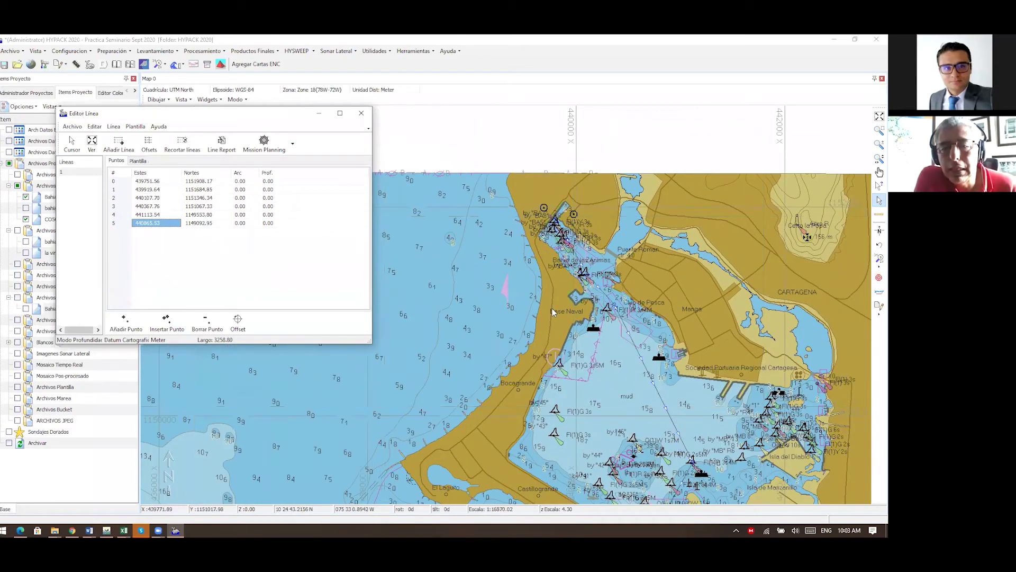
scroll(552, 308, up, 1)
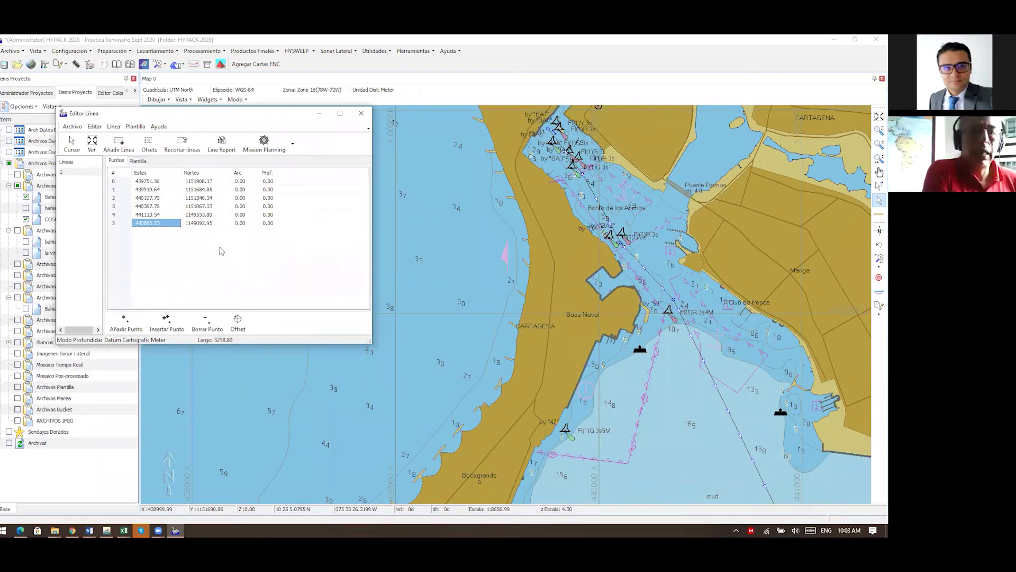
click(238, 321)
click(68, 80)
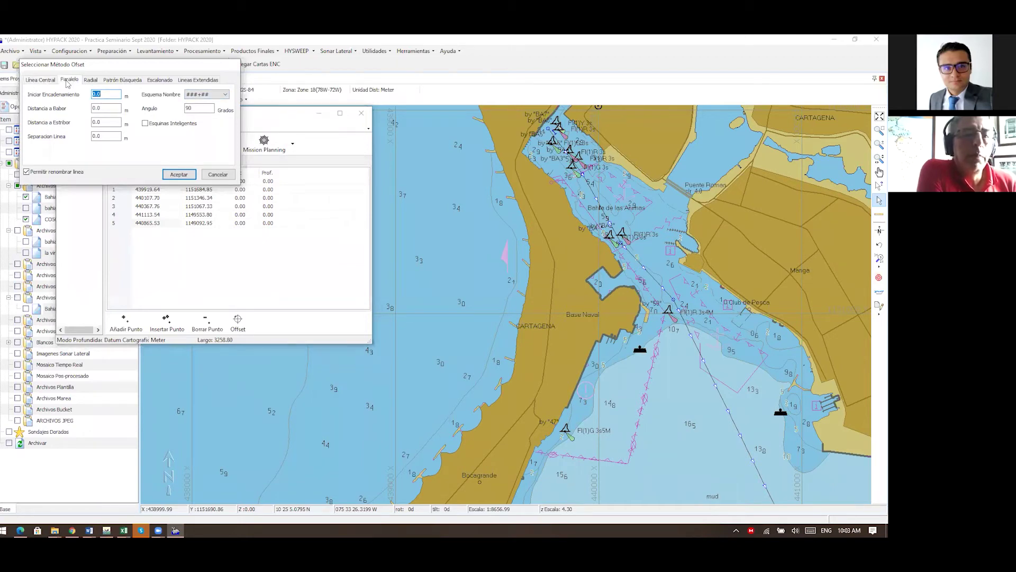
click(90, 79)
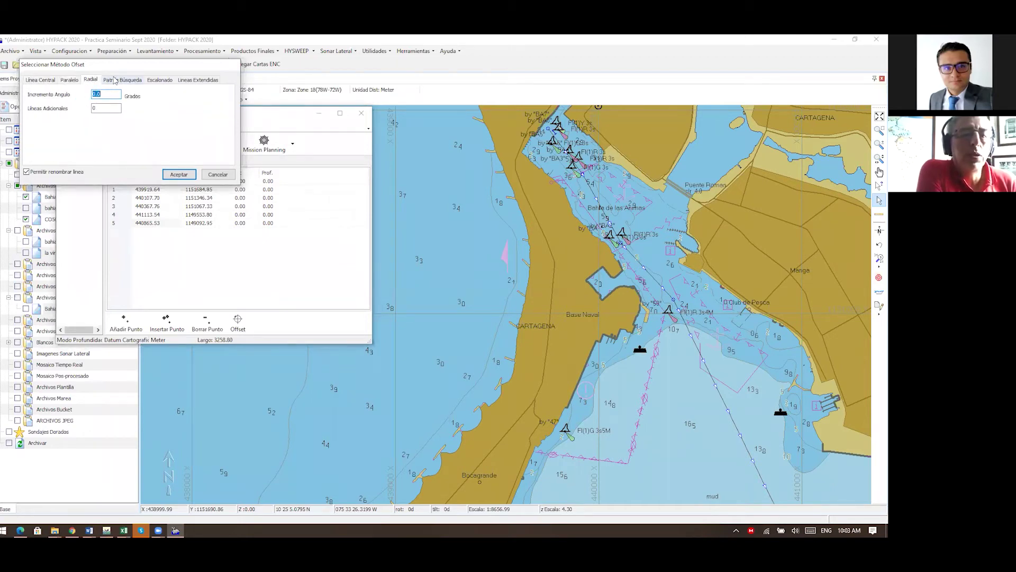
click(116, 80)
click(49, 81)
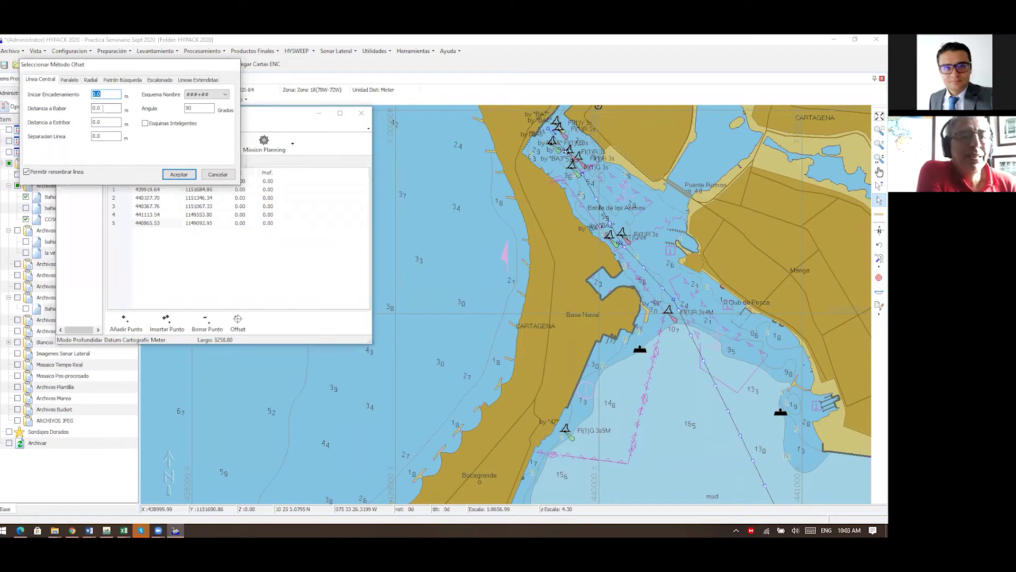
- Generate cross lines by the Línea Central offset with 50 m to port, 100 m to starboard and a 20 m line spacing
key(Tab)
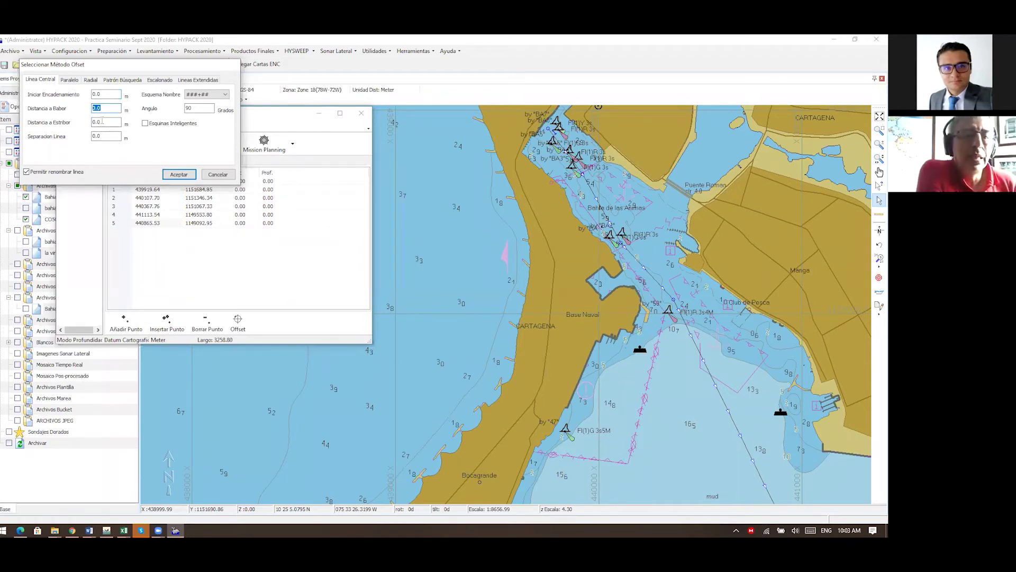
key(Tab)
key(End)
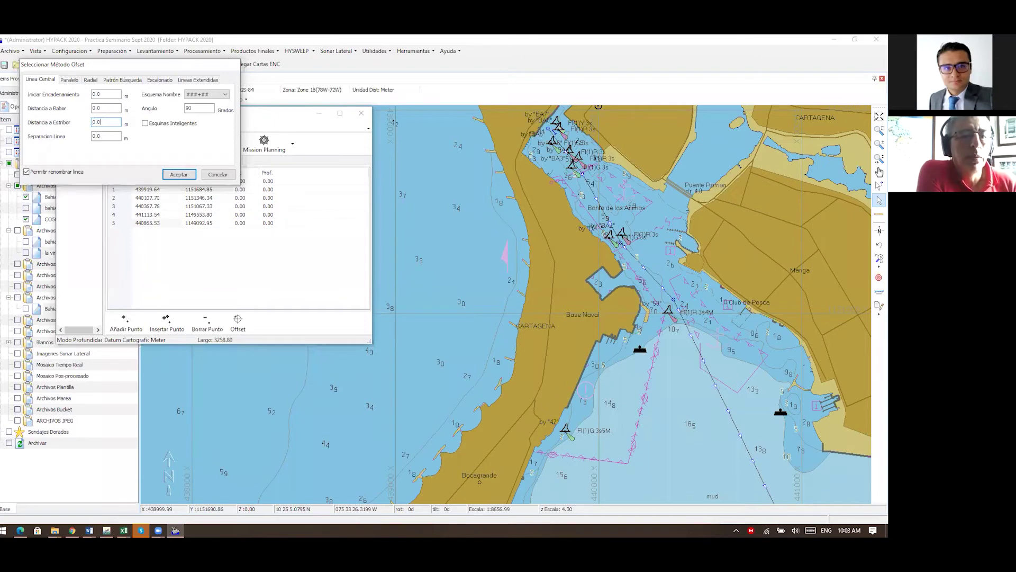
double_click(93, 122)
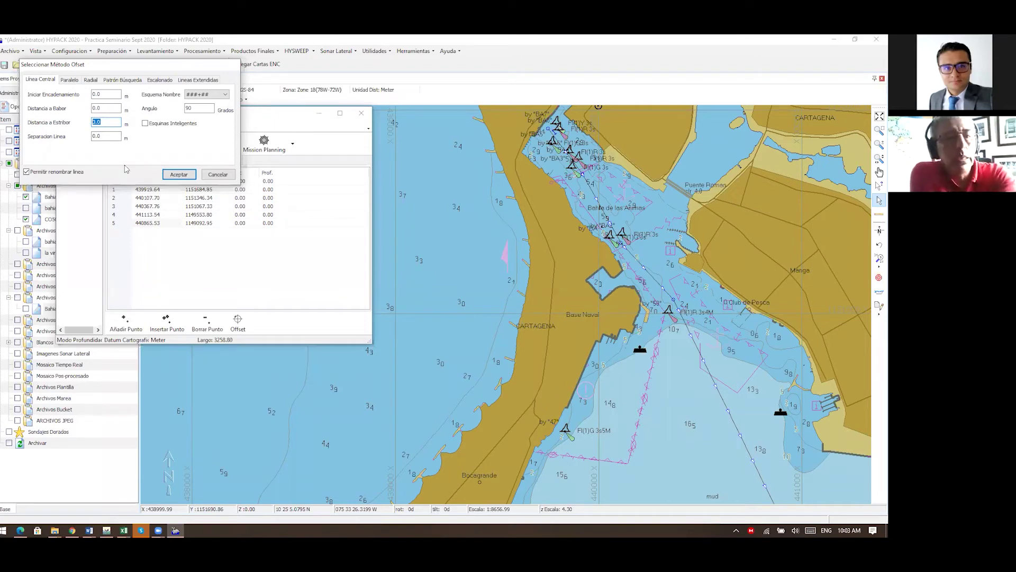
text(100)
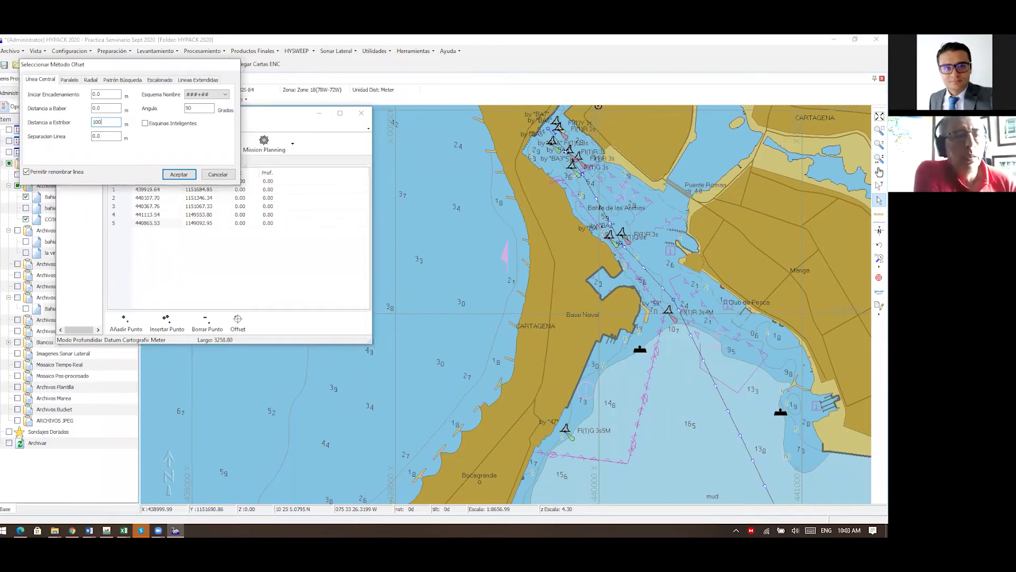
double_click(106, 109)
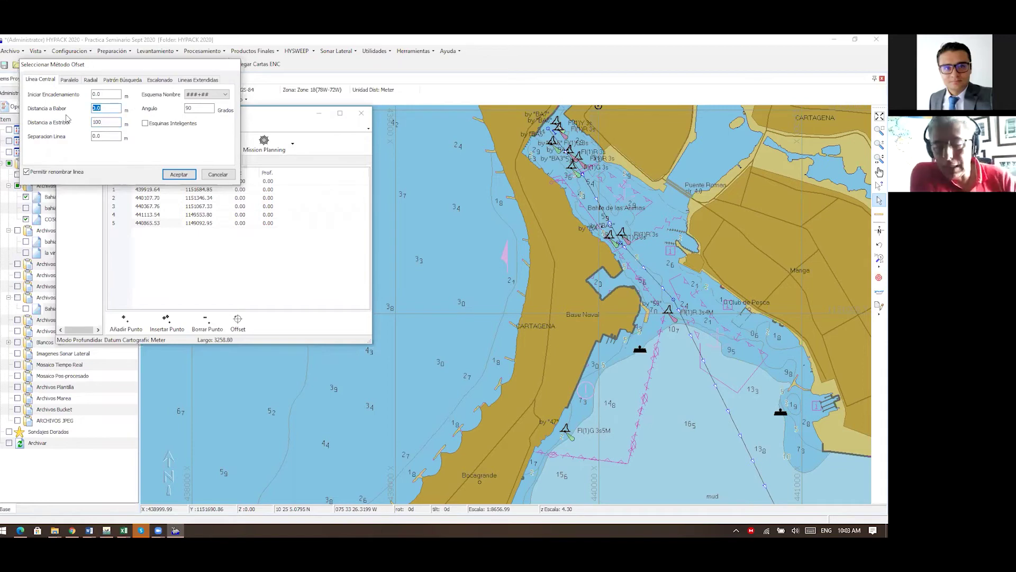
text(50)
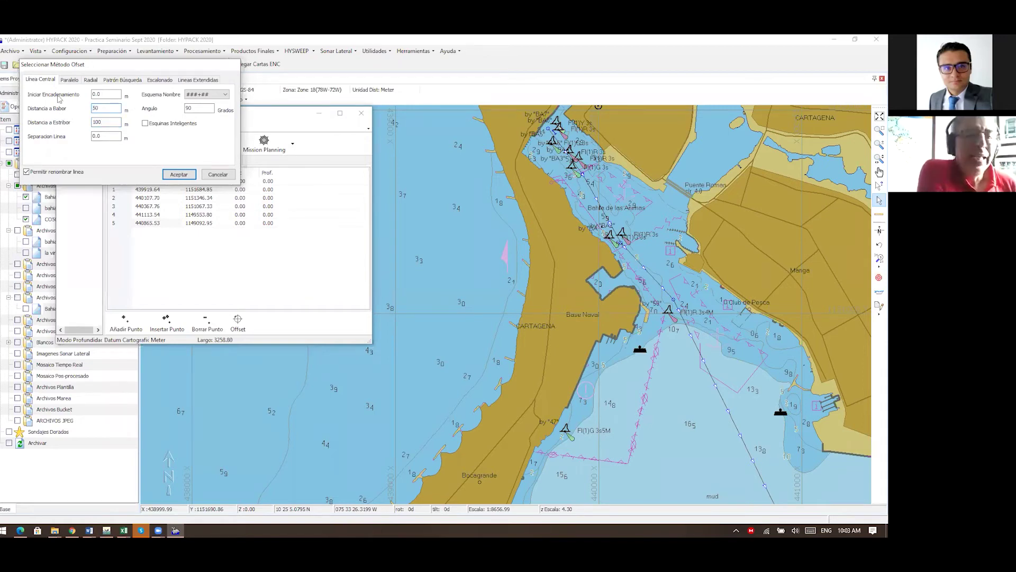
double_click(101, 136)
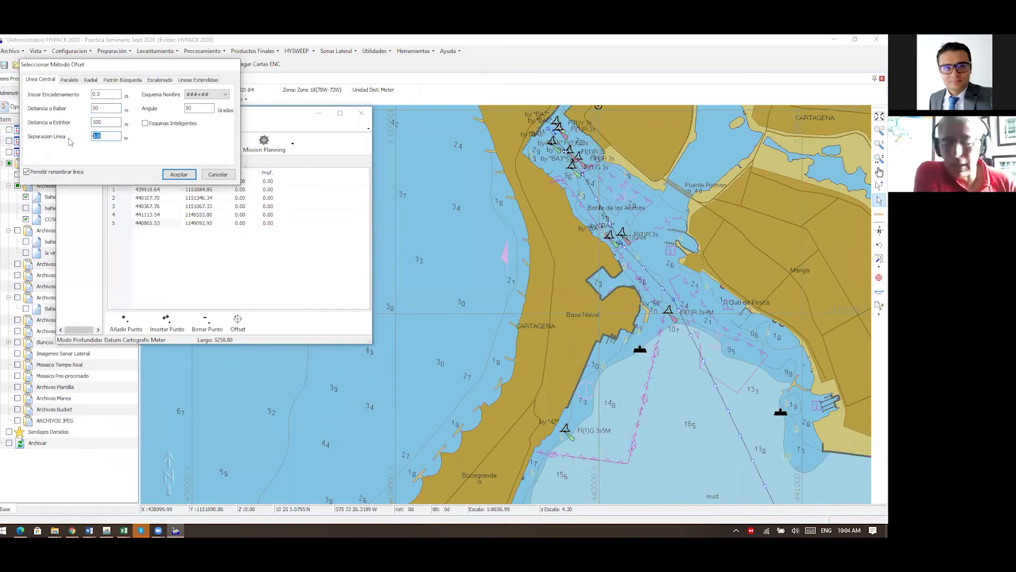
text(20)
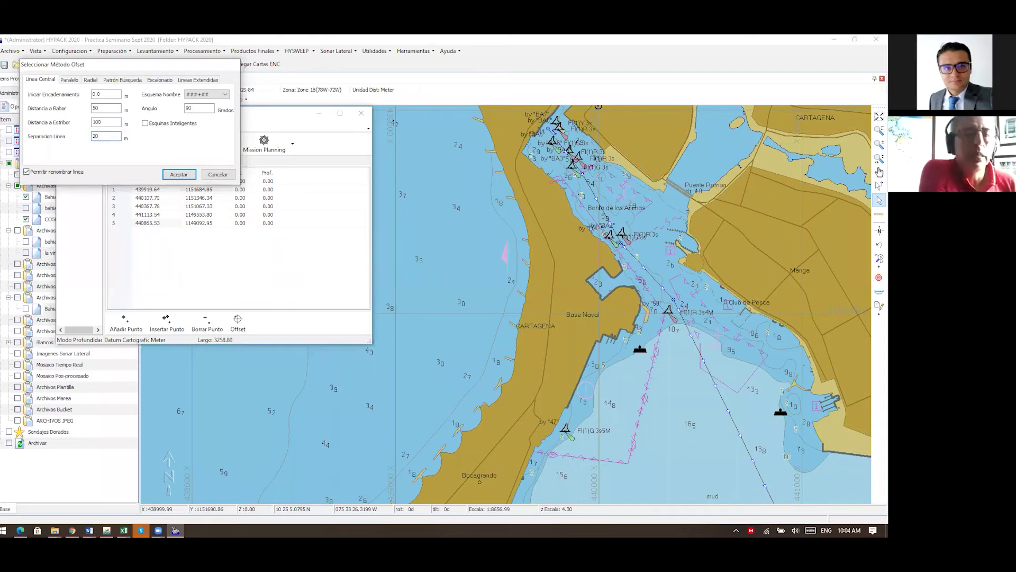
click(181, 175)
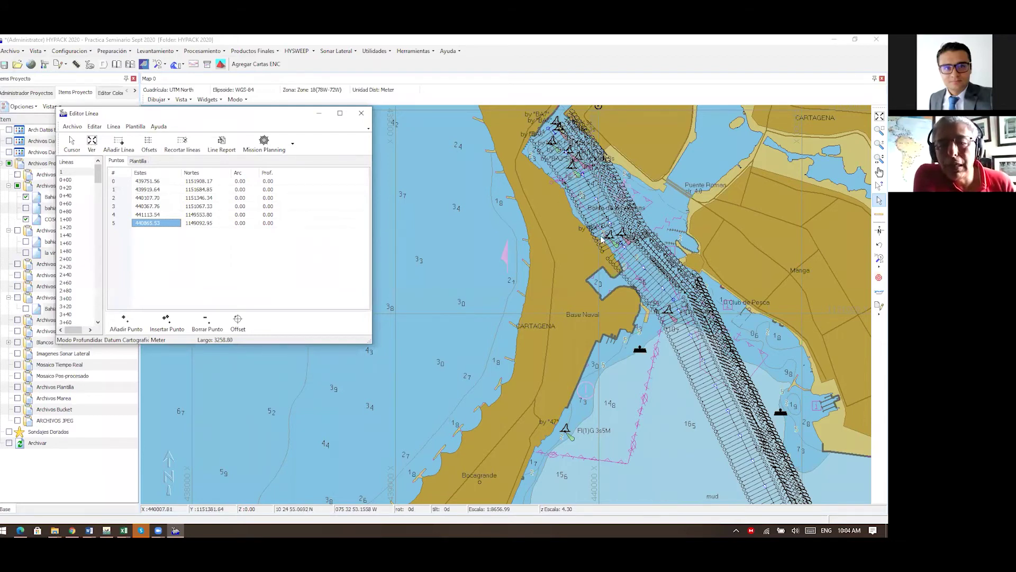
- Clip the planned lines to the border file bahia interna.brd
click(183, 143)
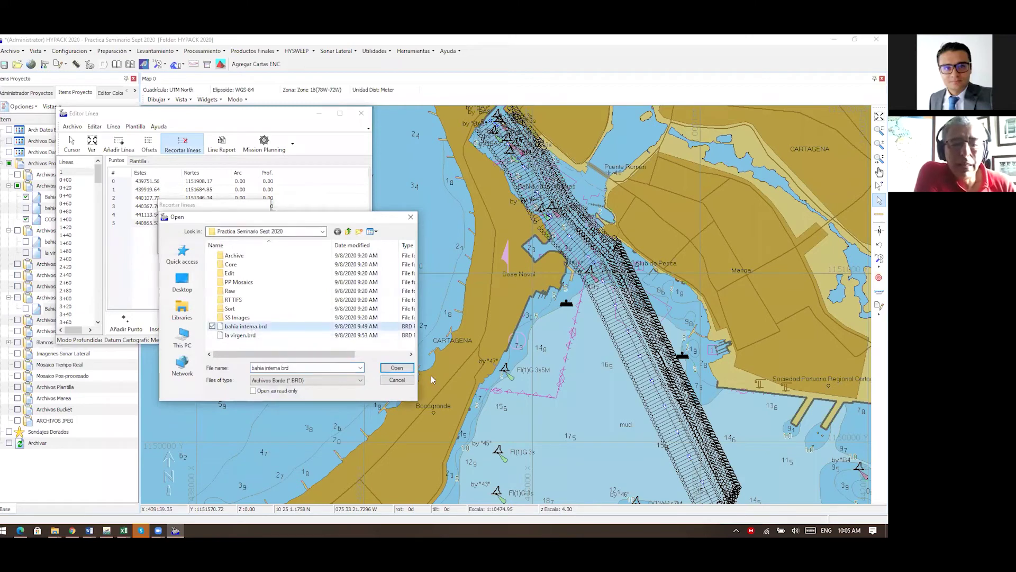
click(397, 367)
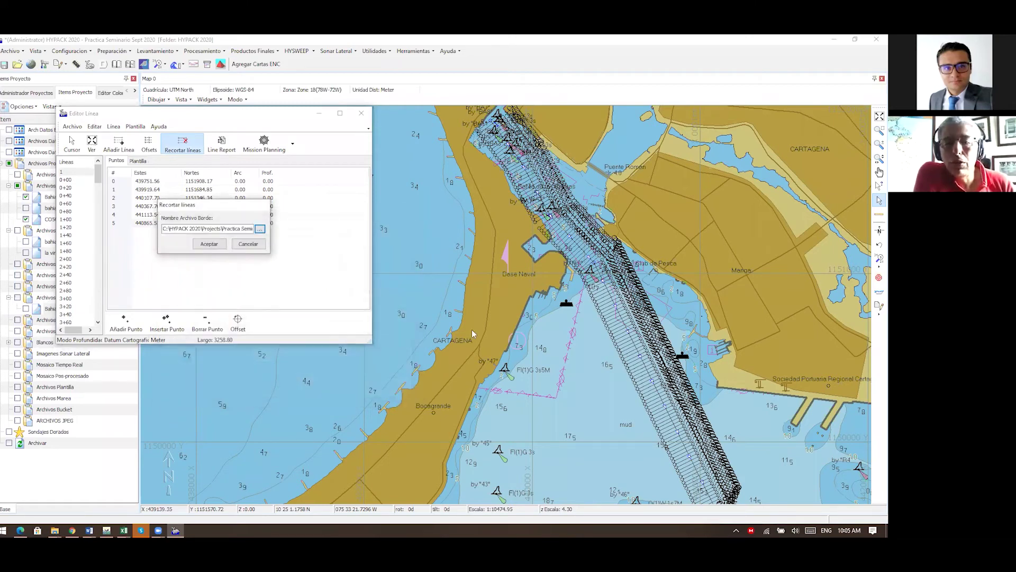
click(203, 244)
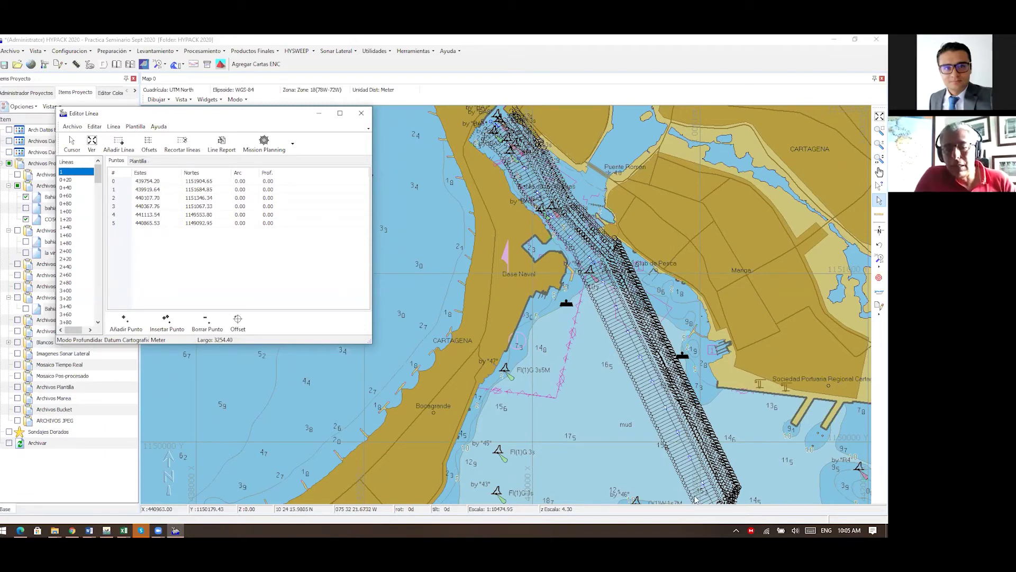
- Save the planned lines in the project folder as "lineas canal 20m"
click(71, 127)
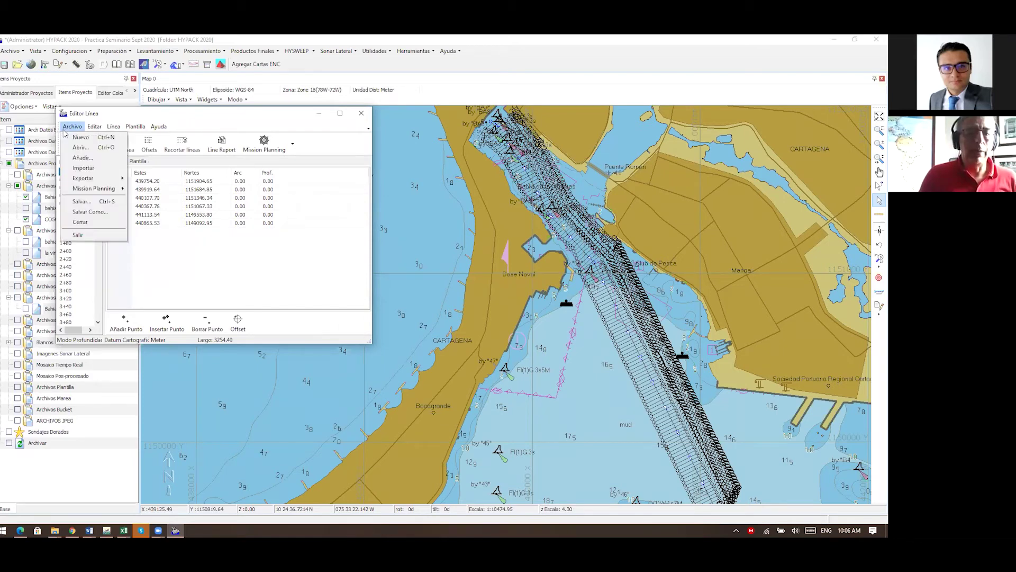
click(75, 202)
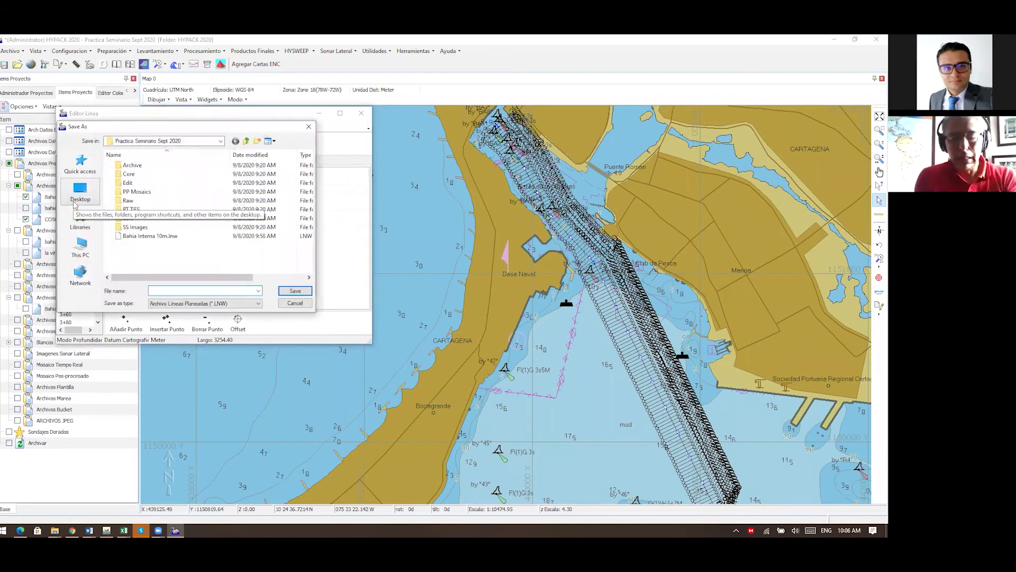
text(lineas)
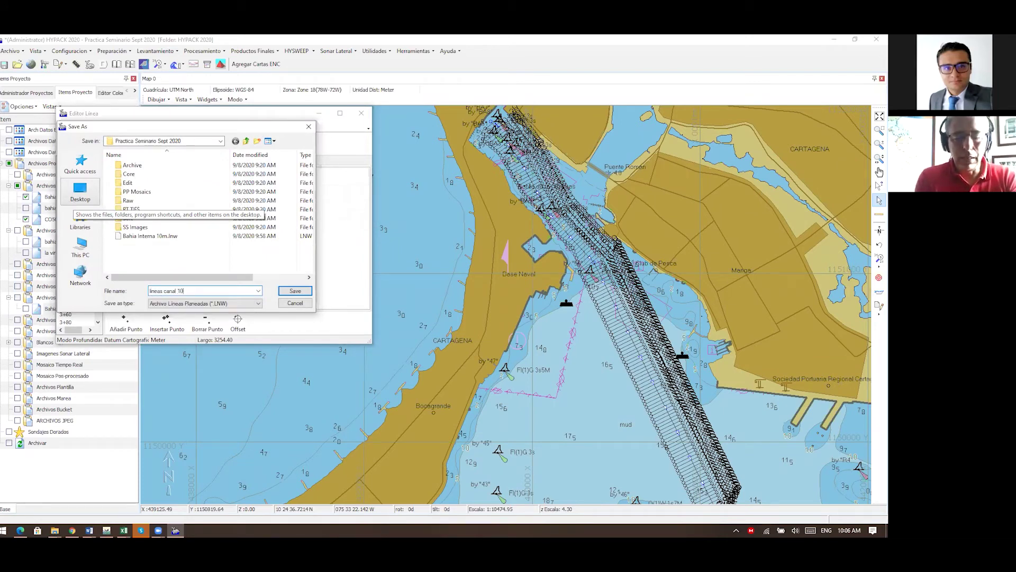
text( canal 1)
key(BackSpace)
text(20m)
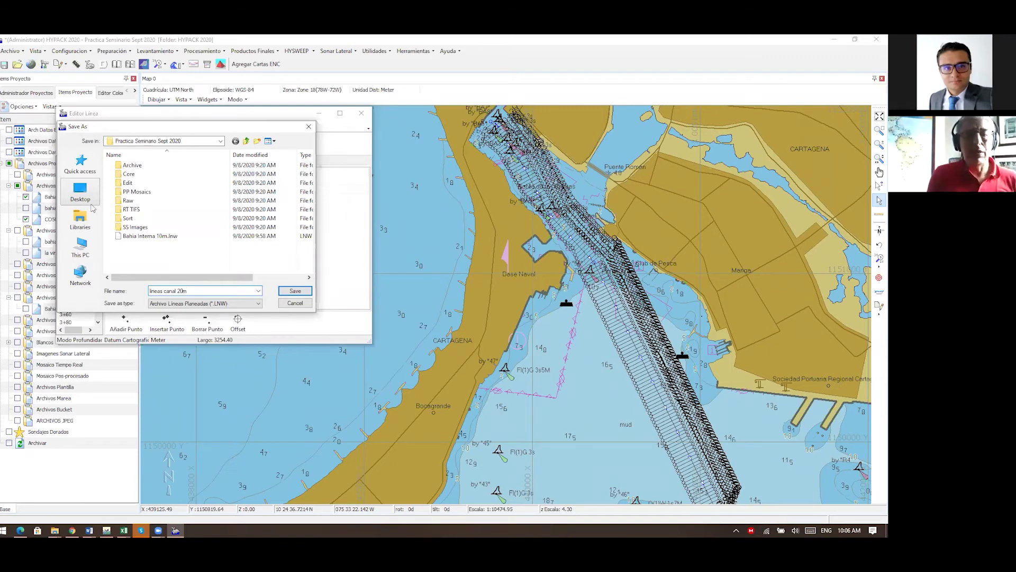
click(282, 293)
- Generate a line report with an interline transit time of 1 minute, check the totals at its end and close it
click(221, 143)
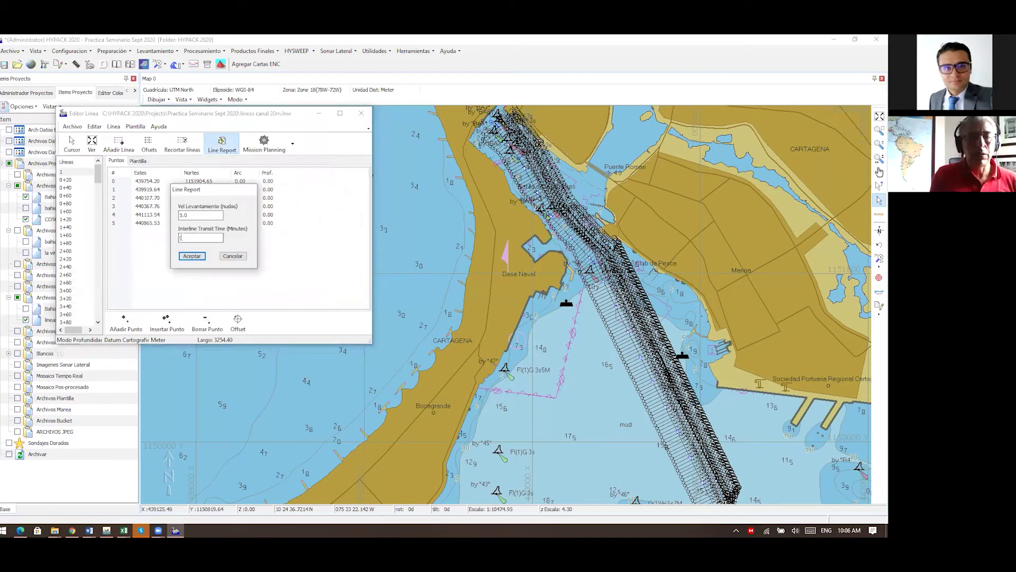
double_click(189, 238)
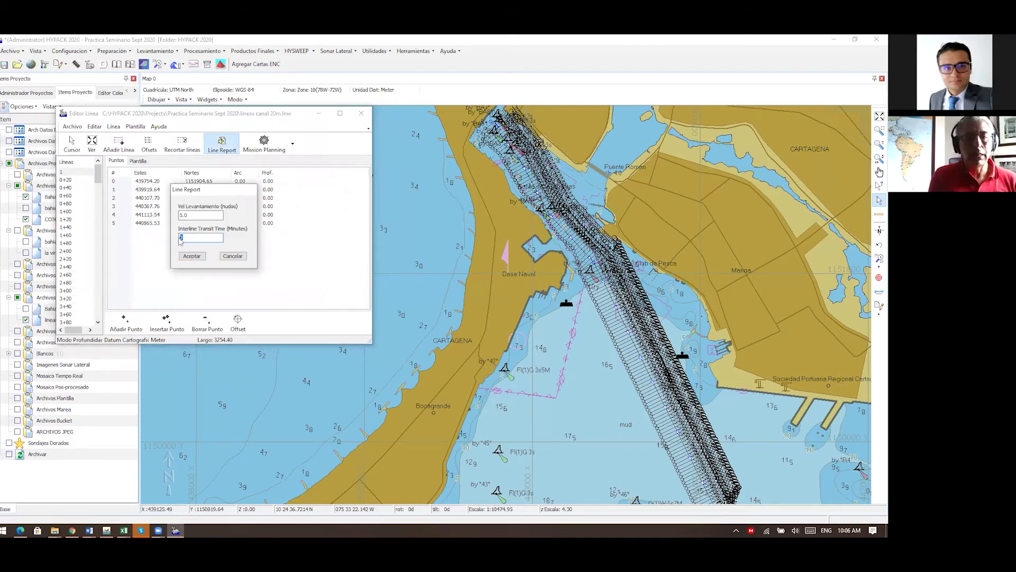
text(1)
click(203, 257)
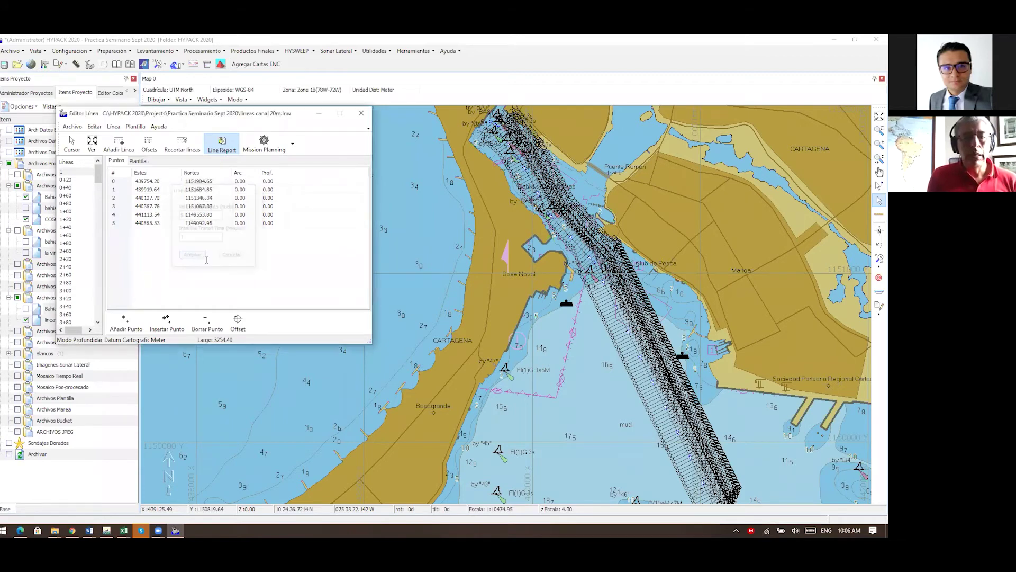
drag(467, 207, 464, 368)
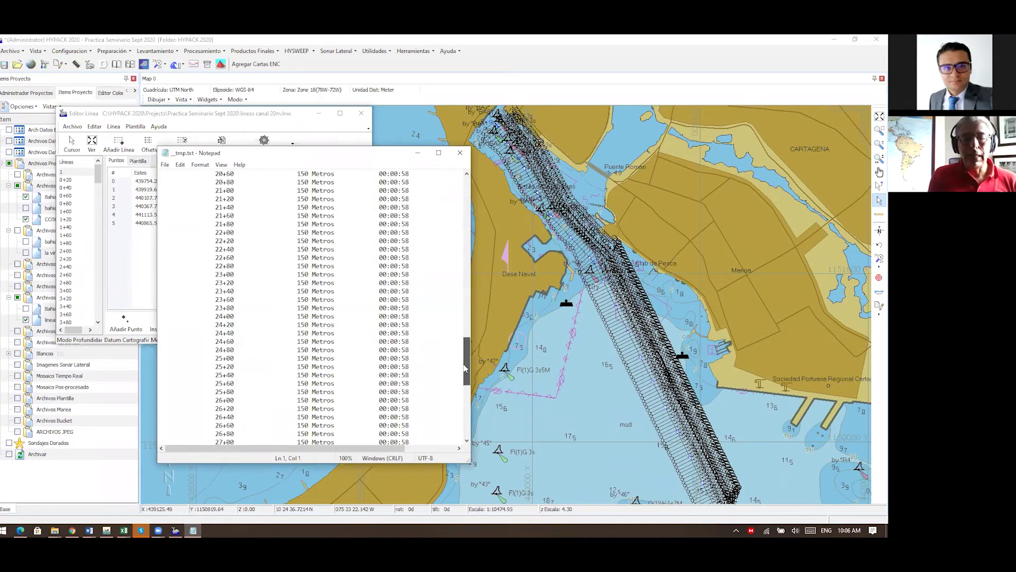
drag(462, 434, 463, 437)
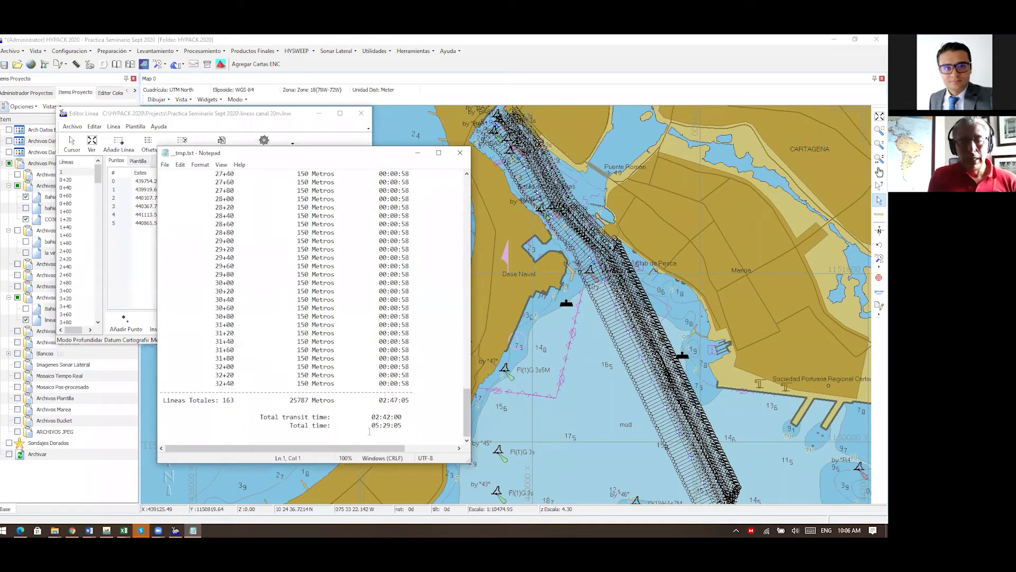
click(460, 152)
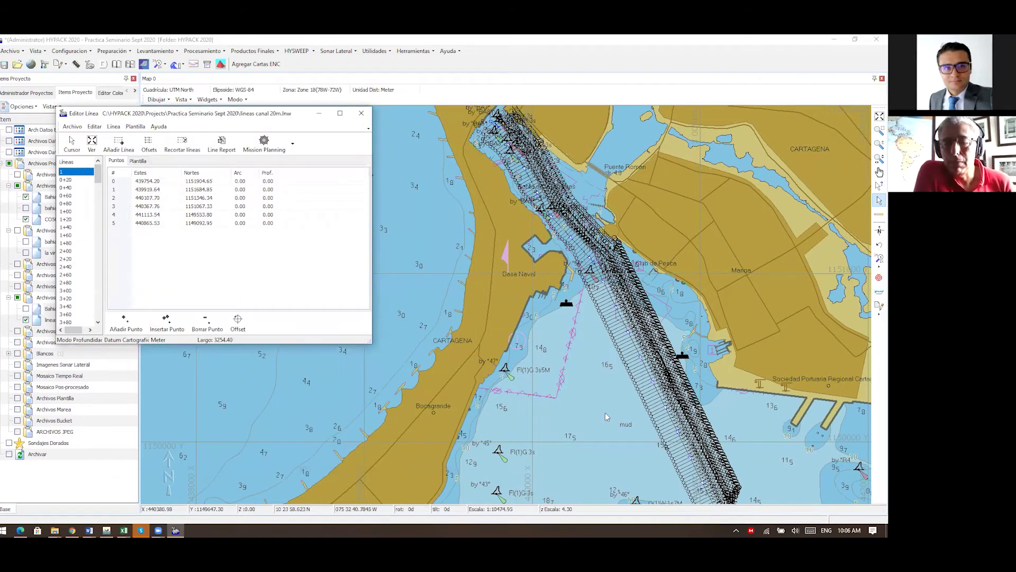
- Start a new line file and place a two-point line from just southwest of buoy 43 to the waters off Base Naval
scroll(602, 409, down, 1)
scroll(600, 439, up, 1)
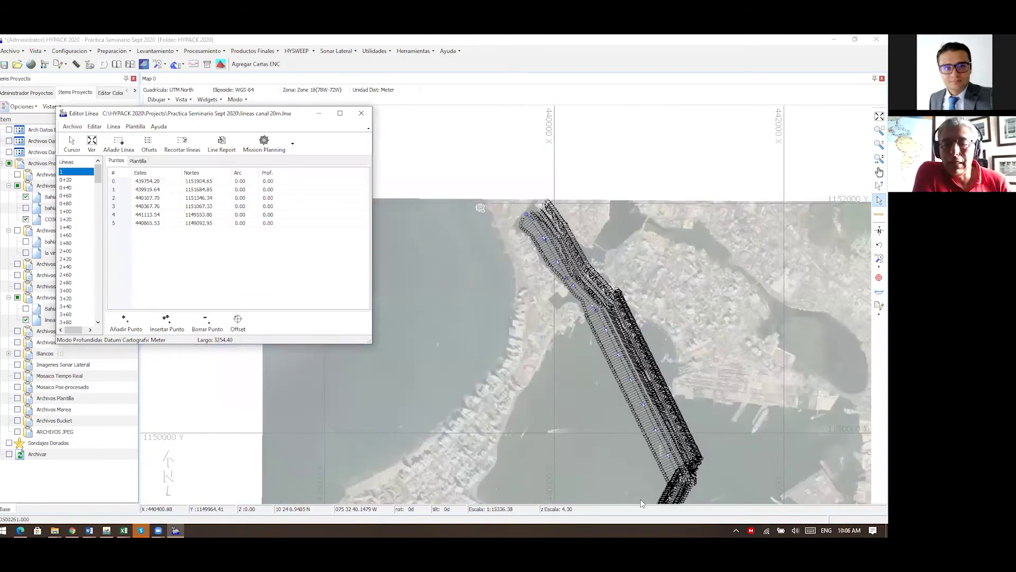
scroll(680, 477, up, 1)
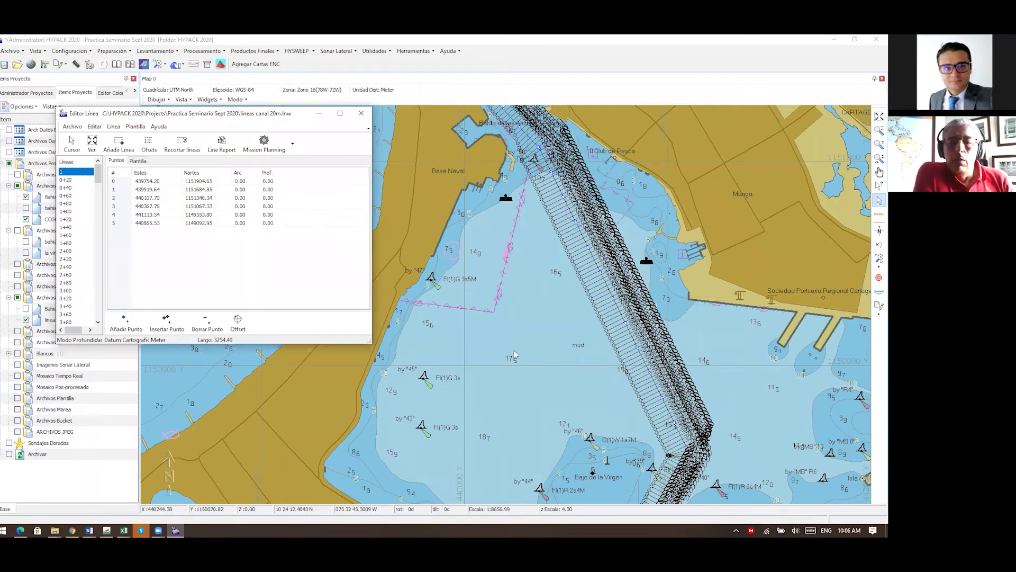
scroll(515, 354, down, 1)
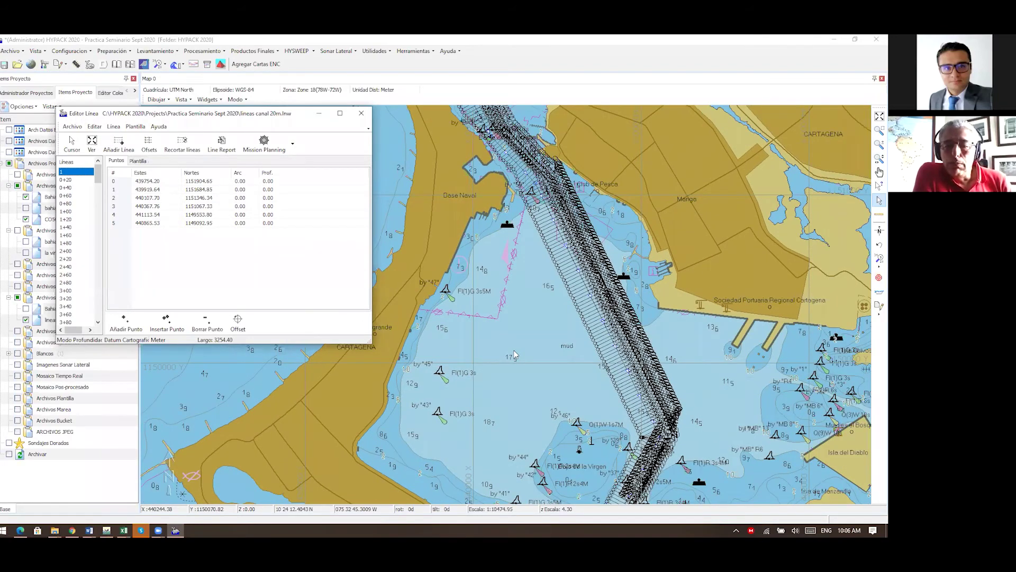
scroll(515, 354, down, 1)
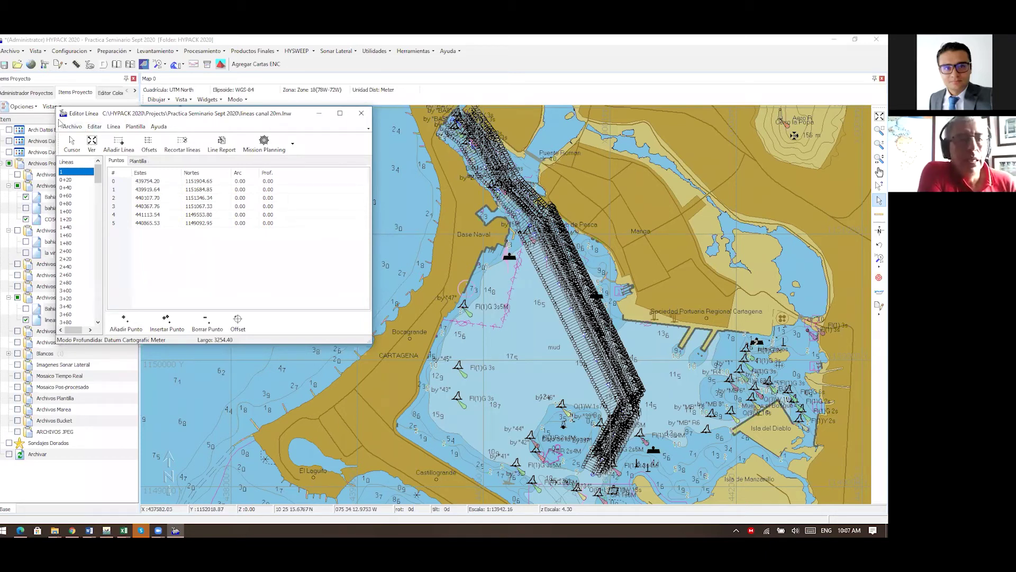
click(70, 127)
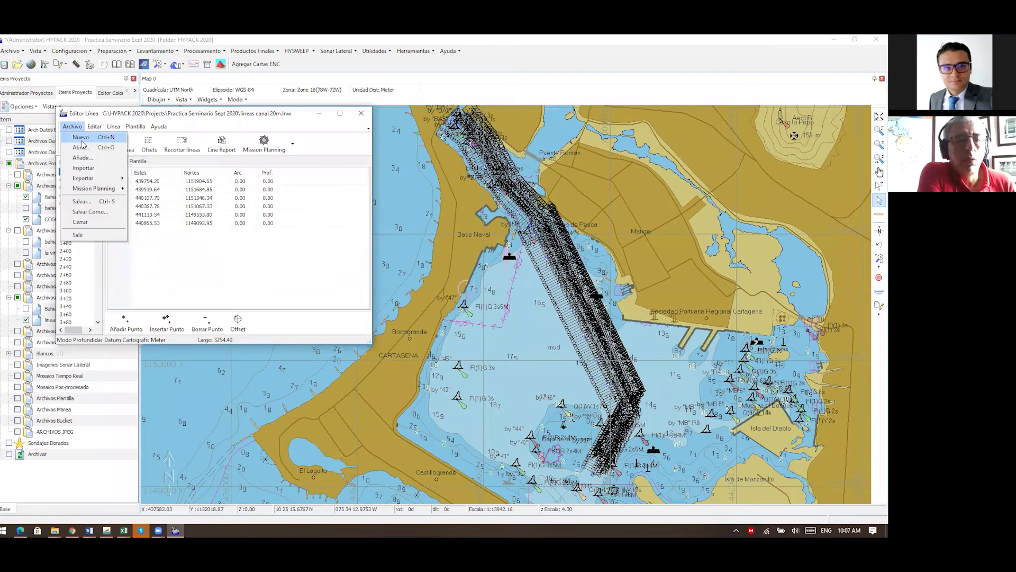
click(81, 137)
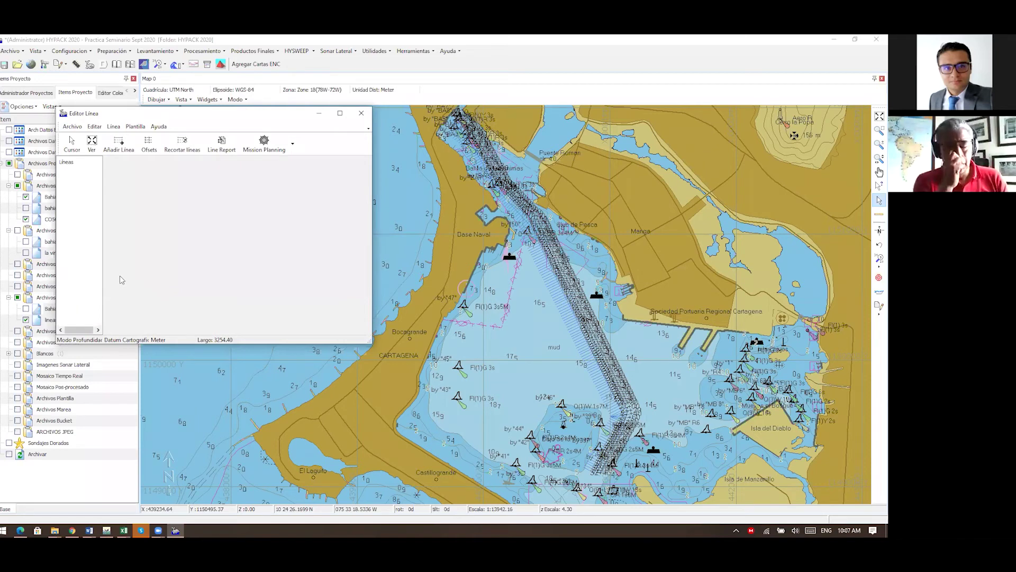
click(72, 148)
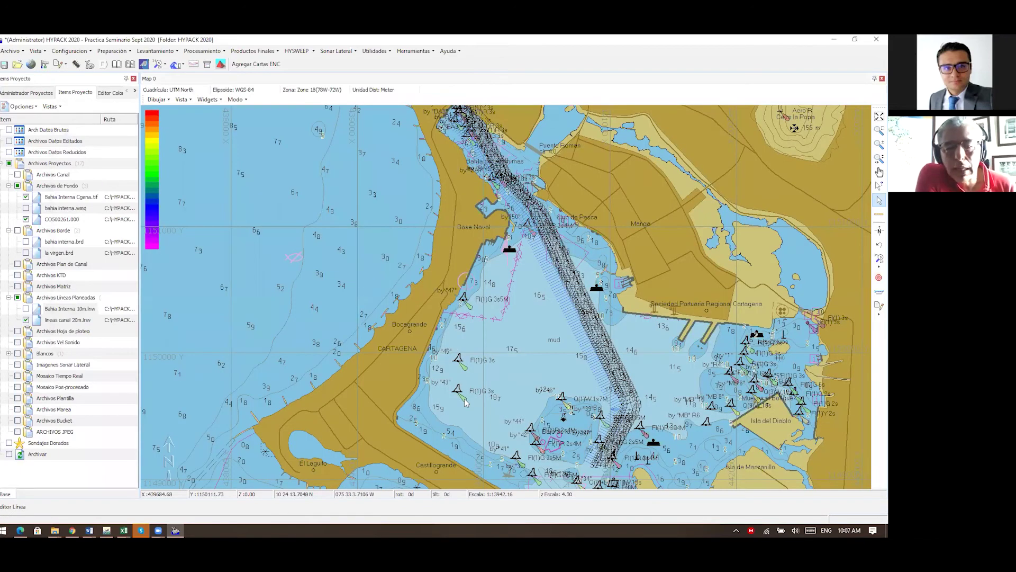
click(441, 401)
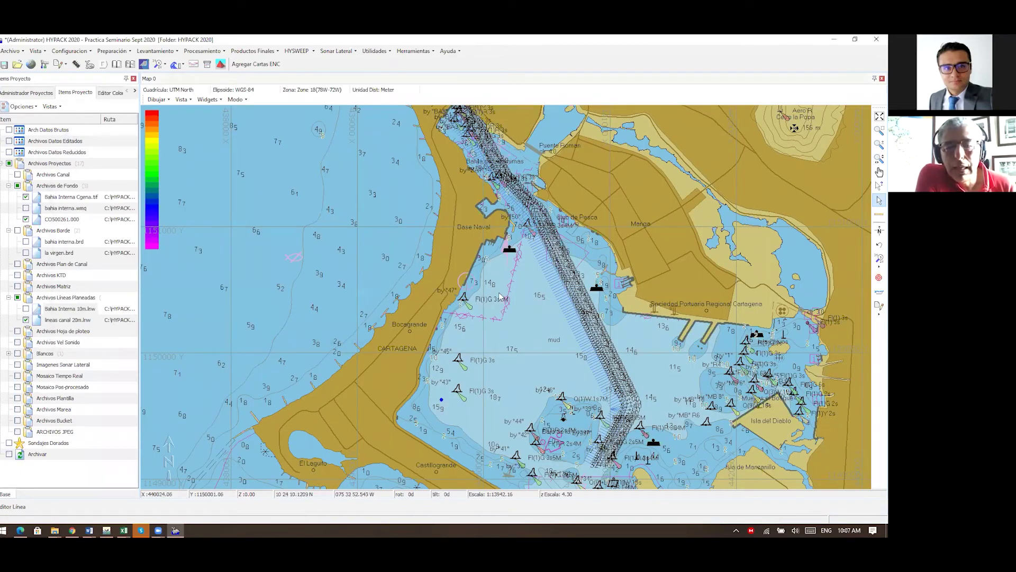
click(514, 256)
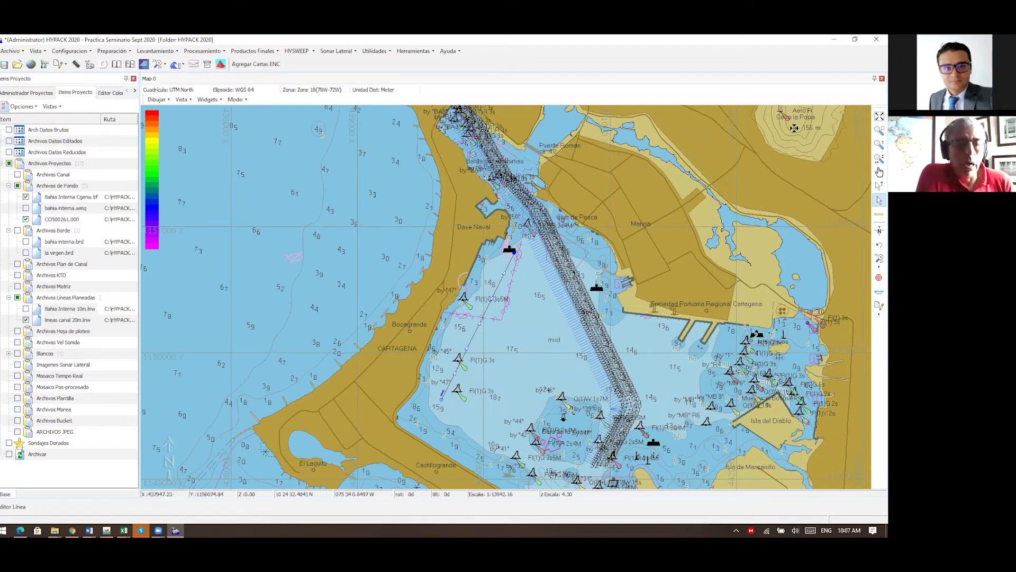
click(8, 507)
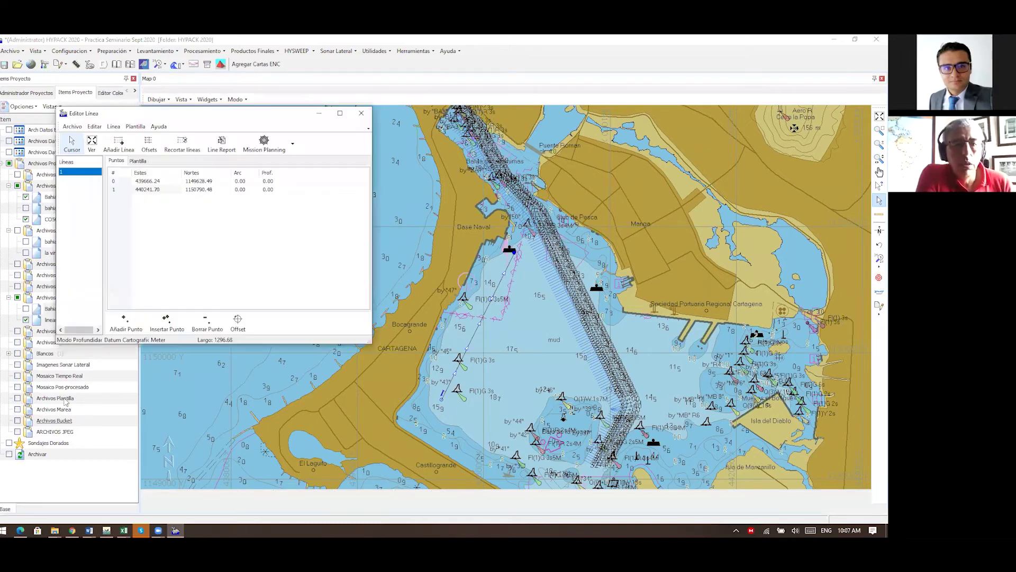
- Create nine parallel lines to the right of the centre line at 50 m spacing, and close the line editor without saving
click(150, 147)
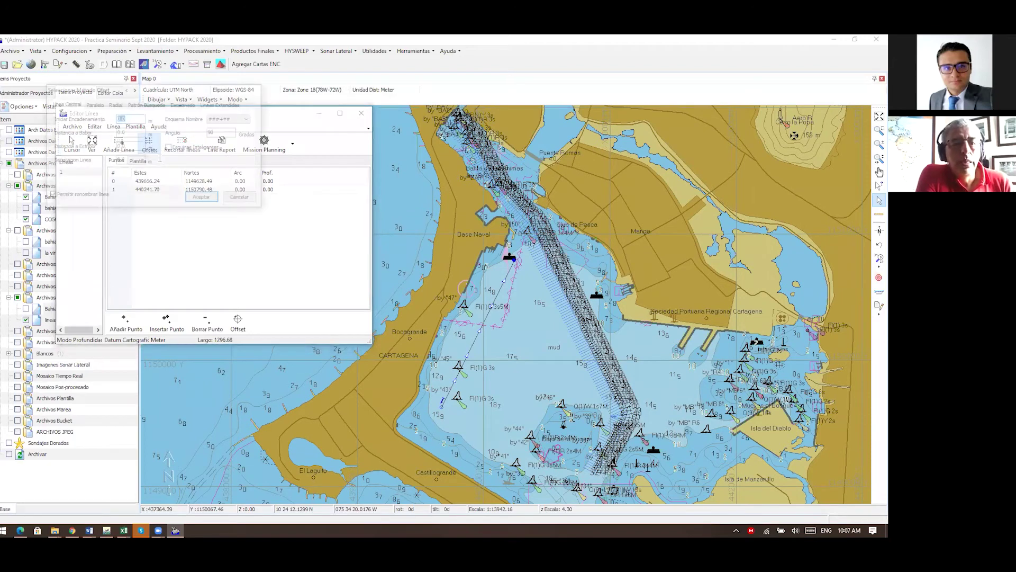
click(94, 105)
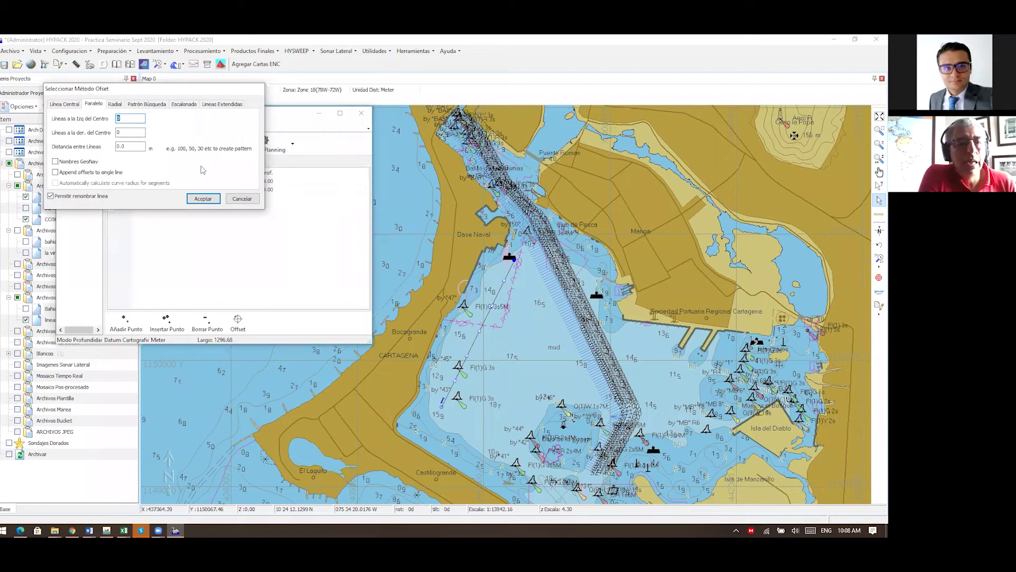
click(118, 132)
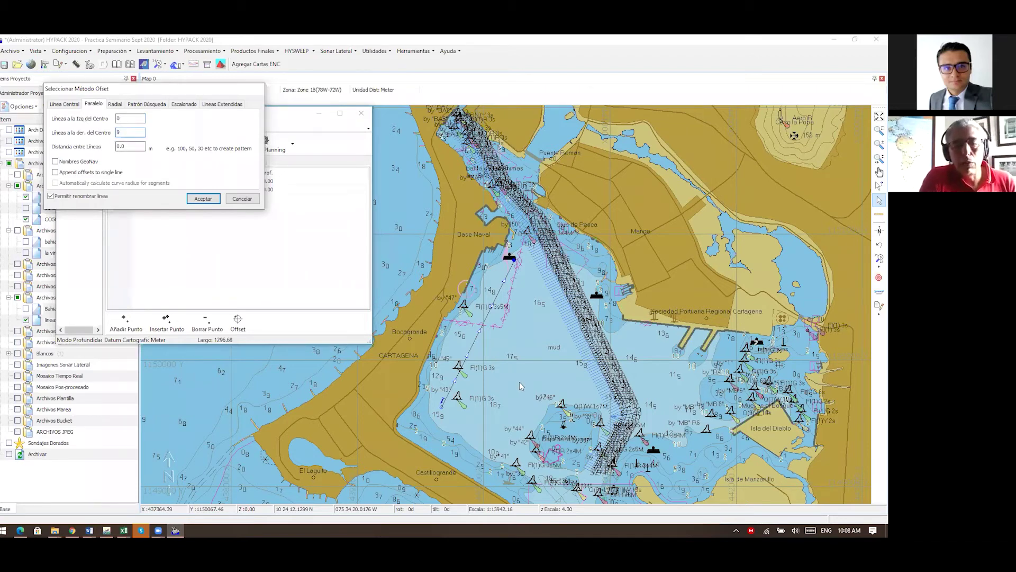
click(134, 146)
text(50)
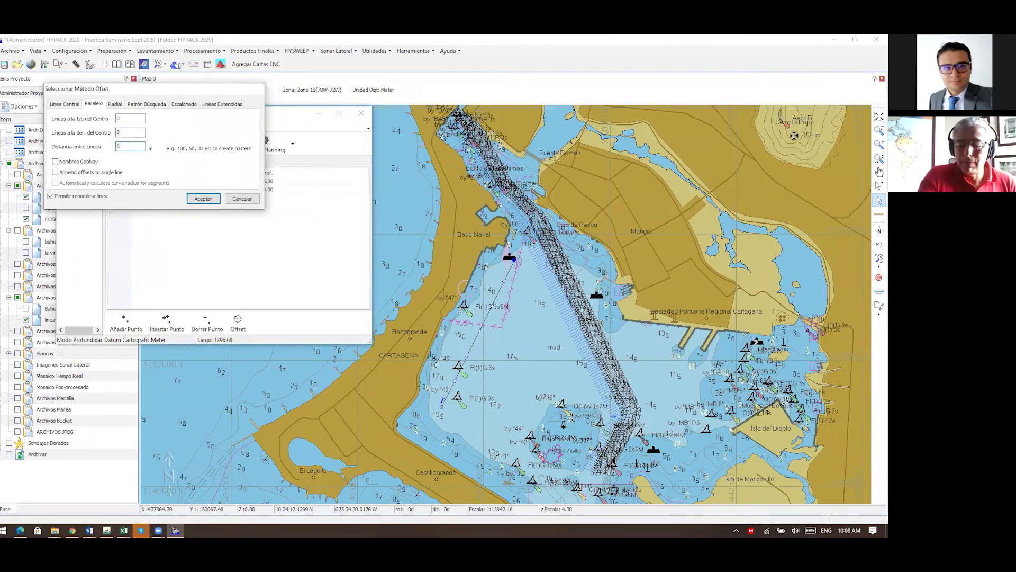
click(203, 199)
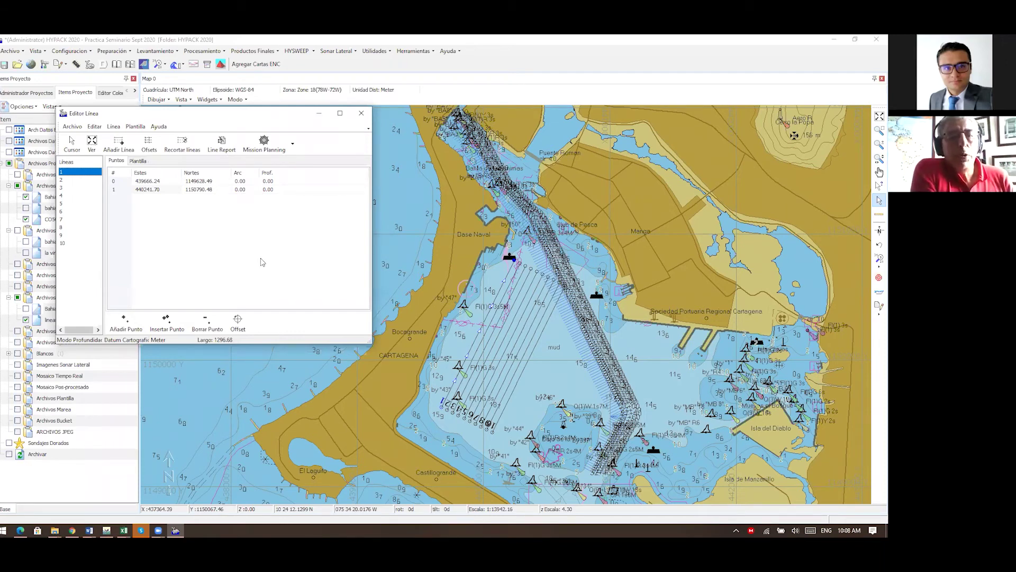
click(361, 116)
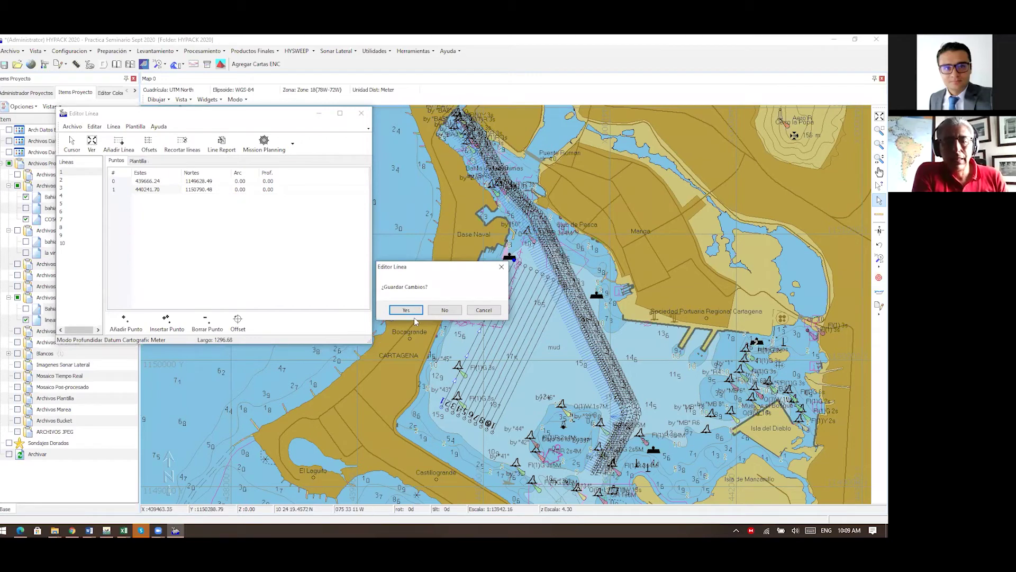
click(459, 311)
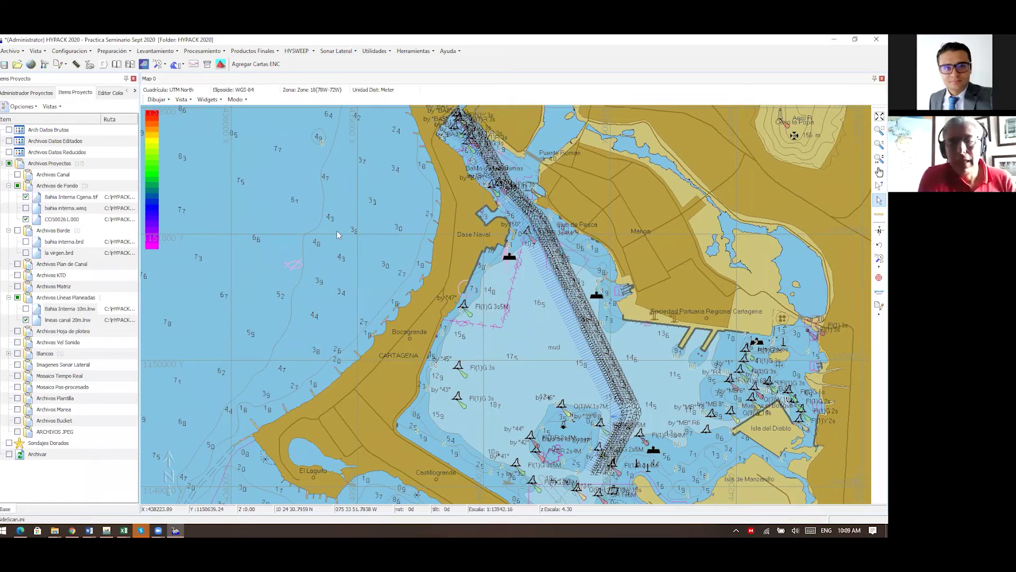
- Turn off the labels of the planned lines in the display configuration and apply the change to the map
scroll(590, 380, up, 1)
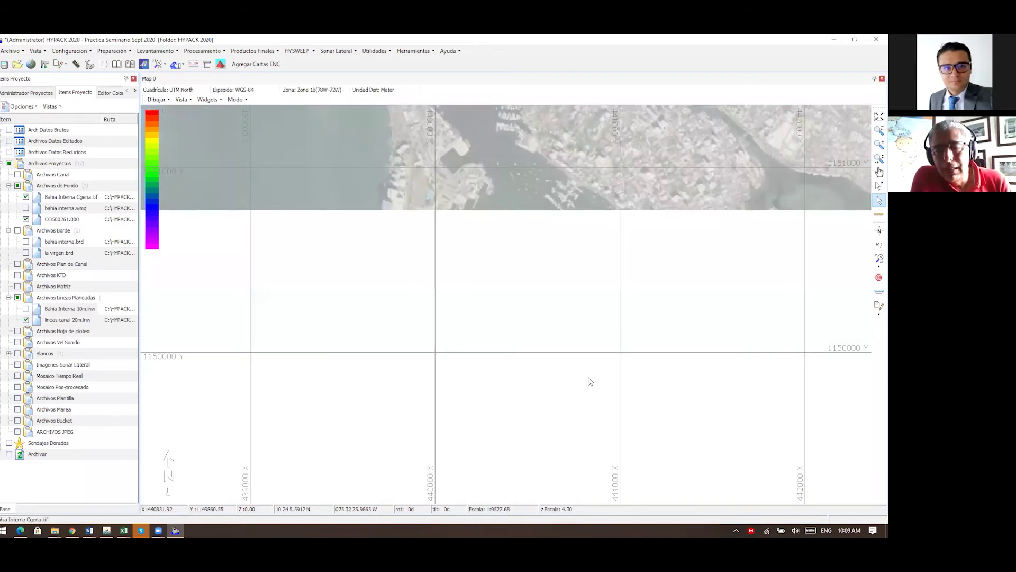
scroll(589, 380, up, 1)
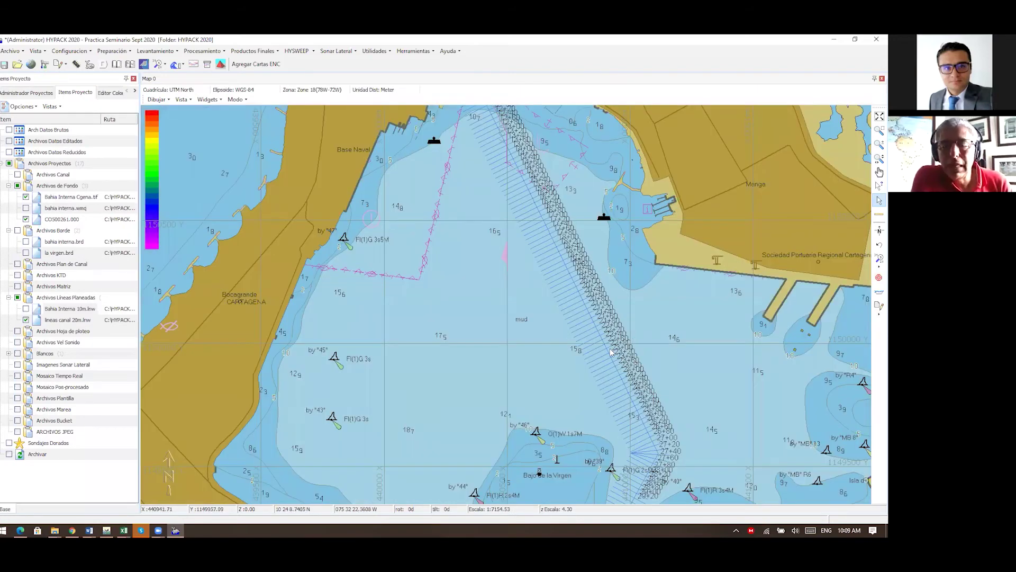
scroll(610, 336, up, 1)
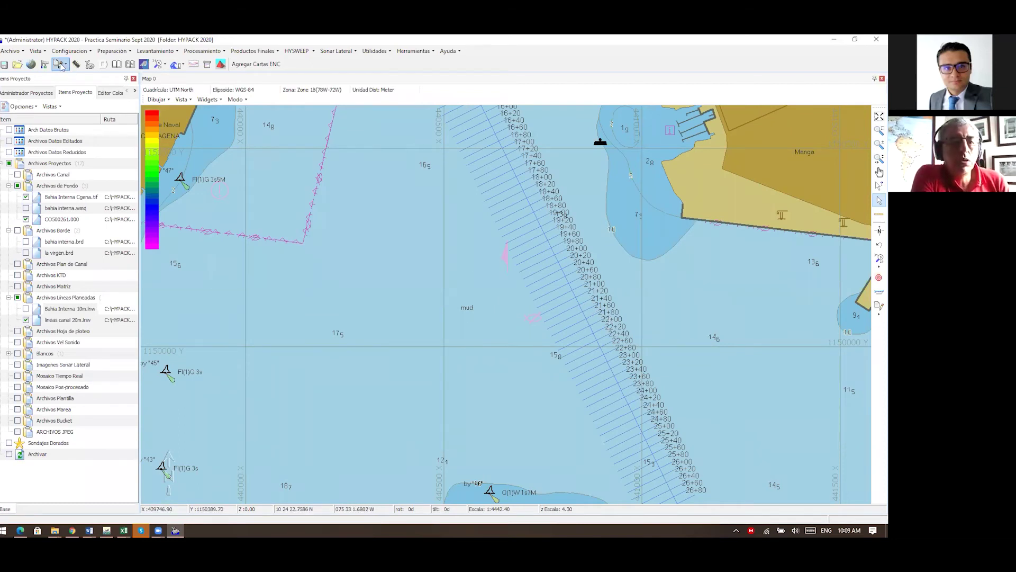
click(45, 64)
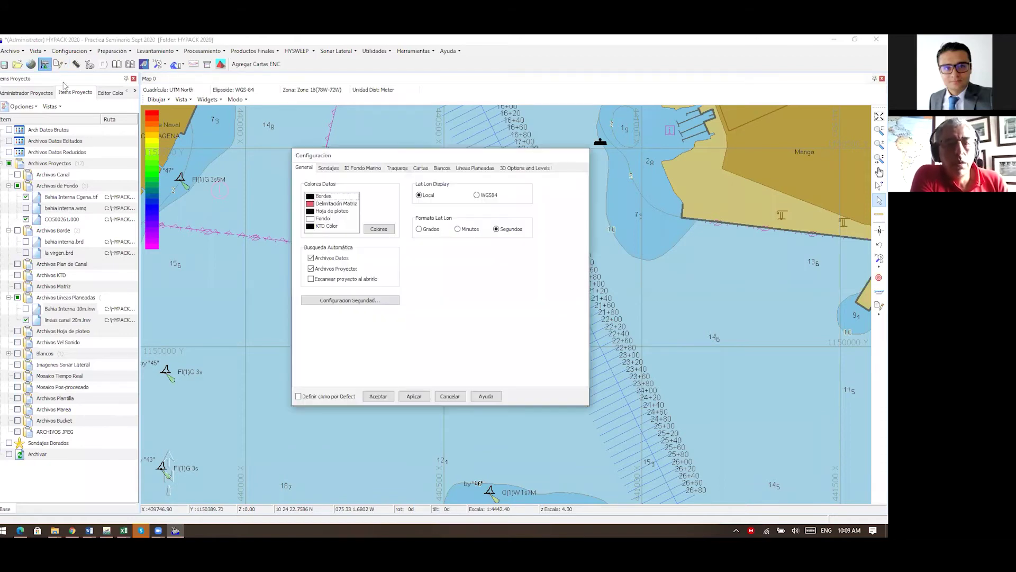
click(462, 168)
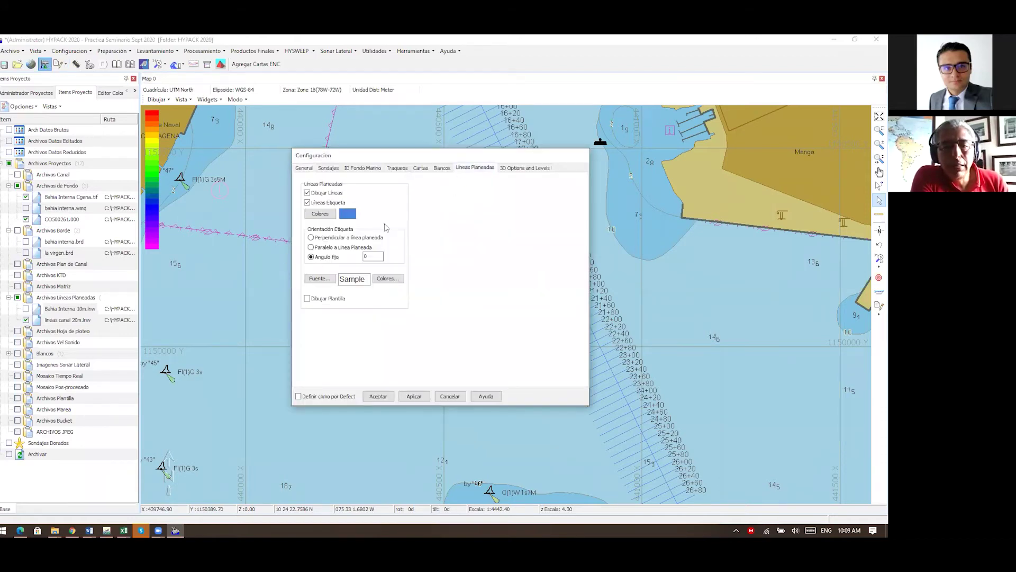
click(307, 203)
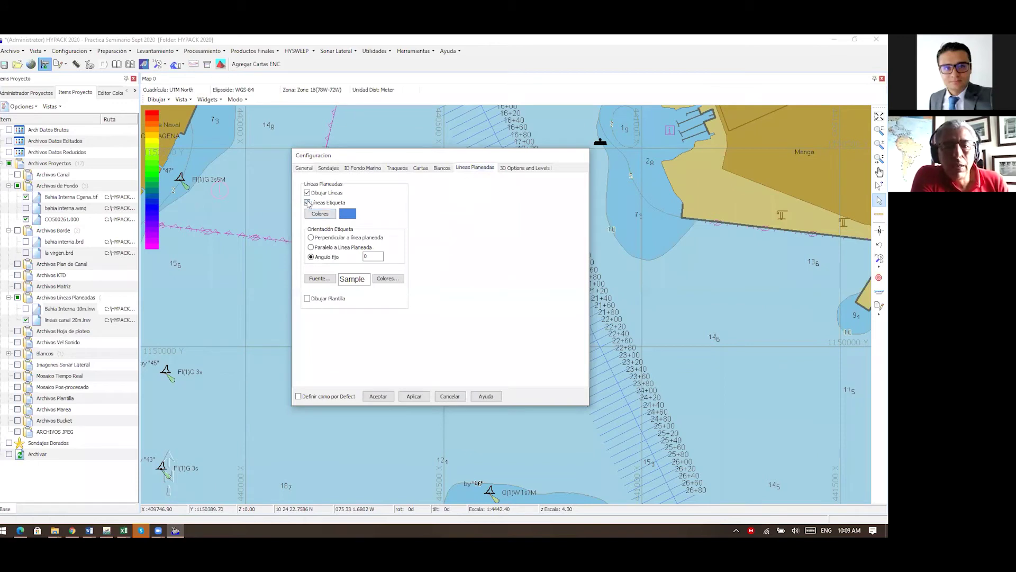
click(418, 399)
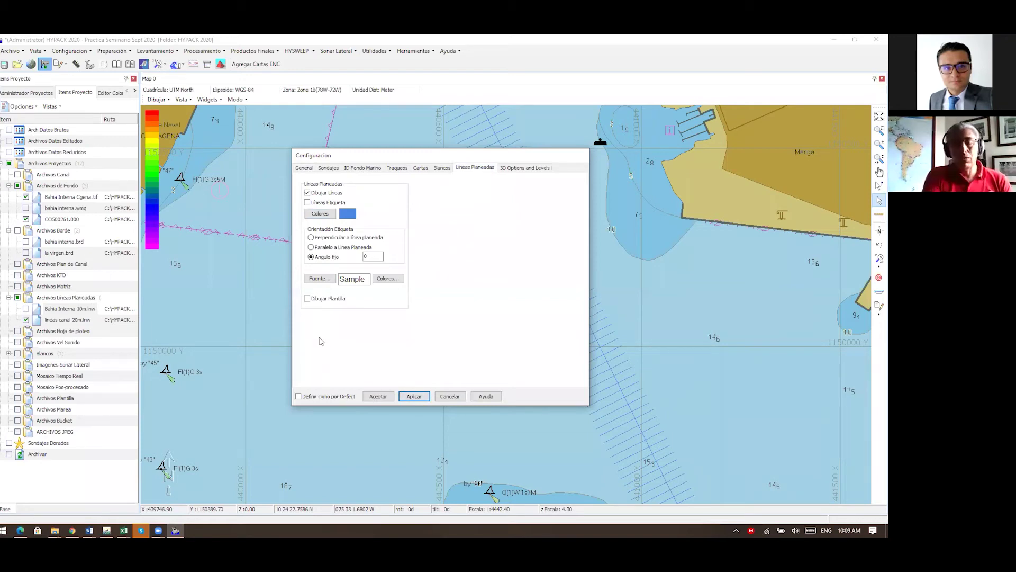
click(379, 397)
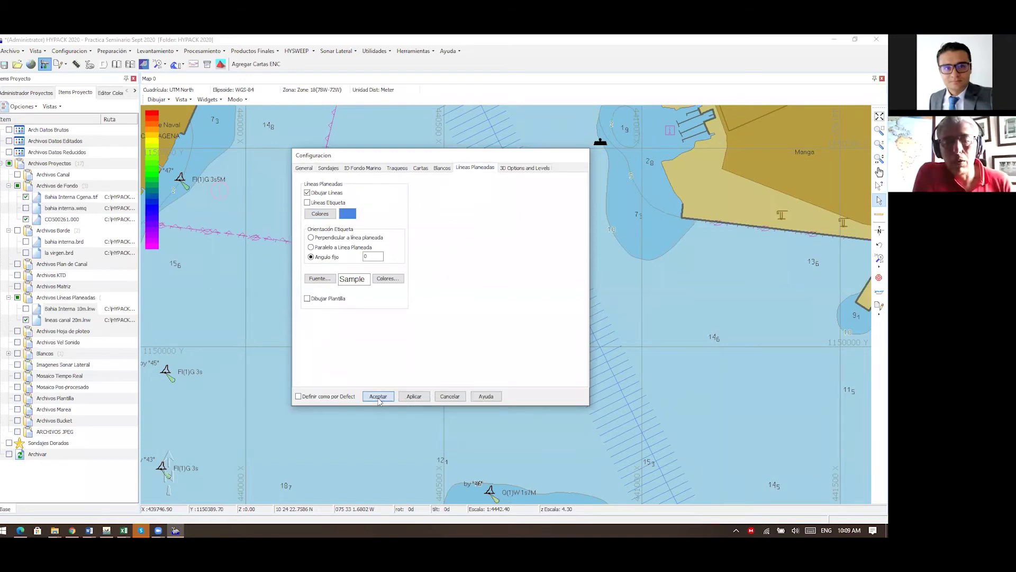
- Review the display configuration's settings from soundings through targets to planned lines, and leave it without changes
click(45, 65)
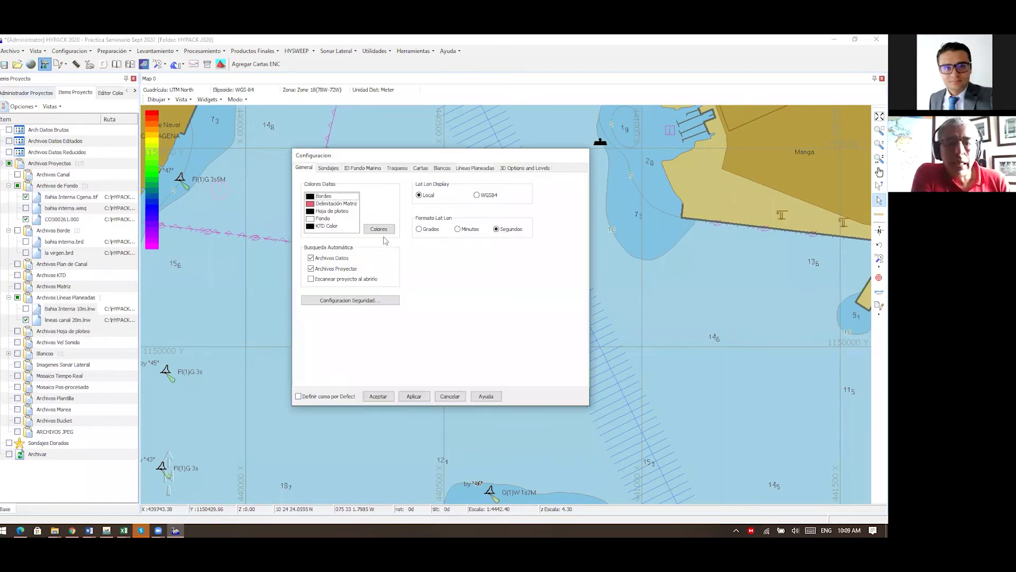
click(324, 169)
click(350, 169)
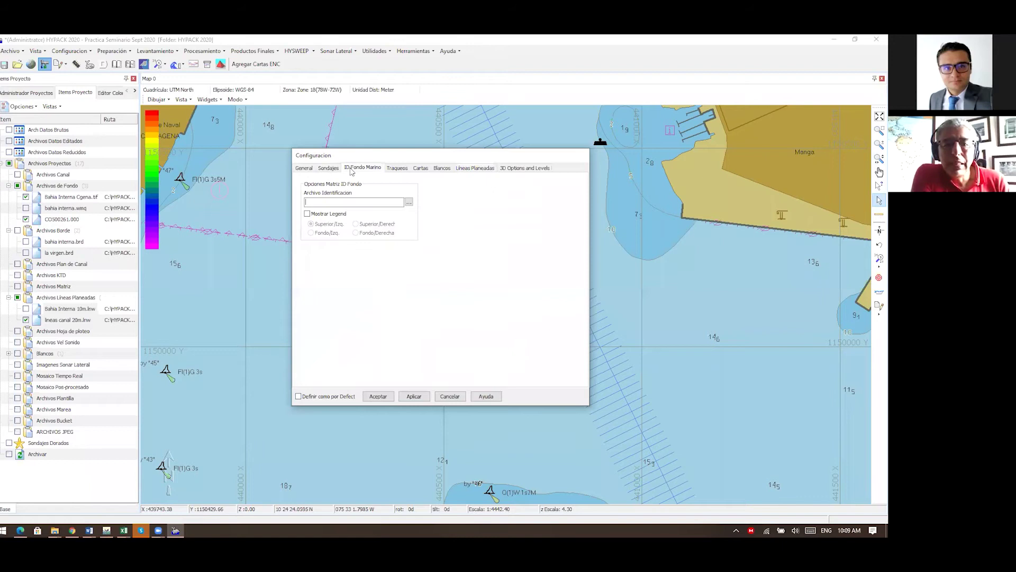
click(398, 169)
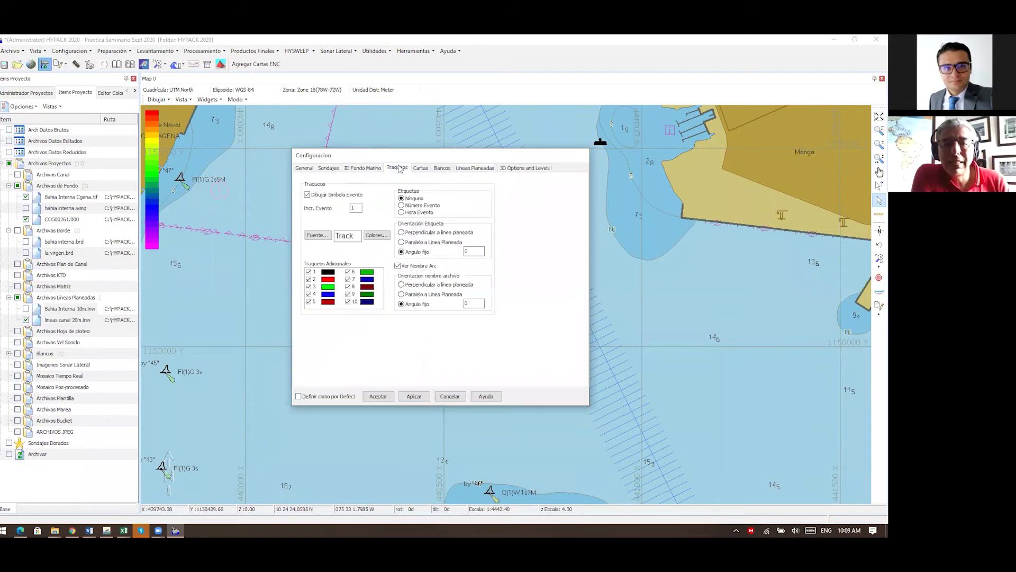
click(426, 169)
click(443, 170)
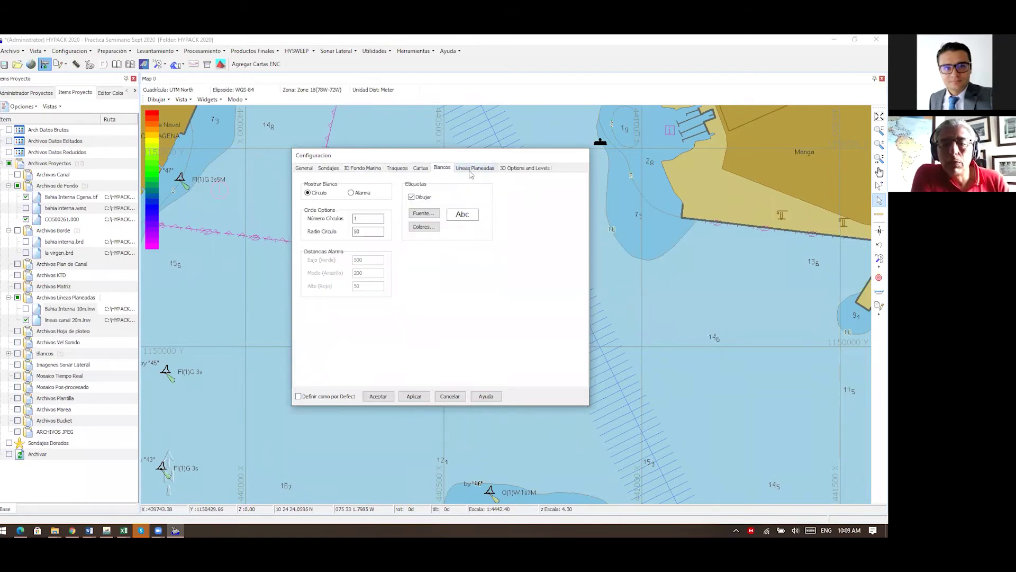
click(470, 170)
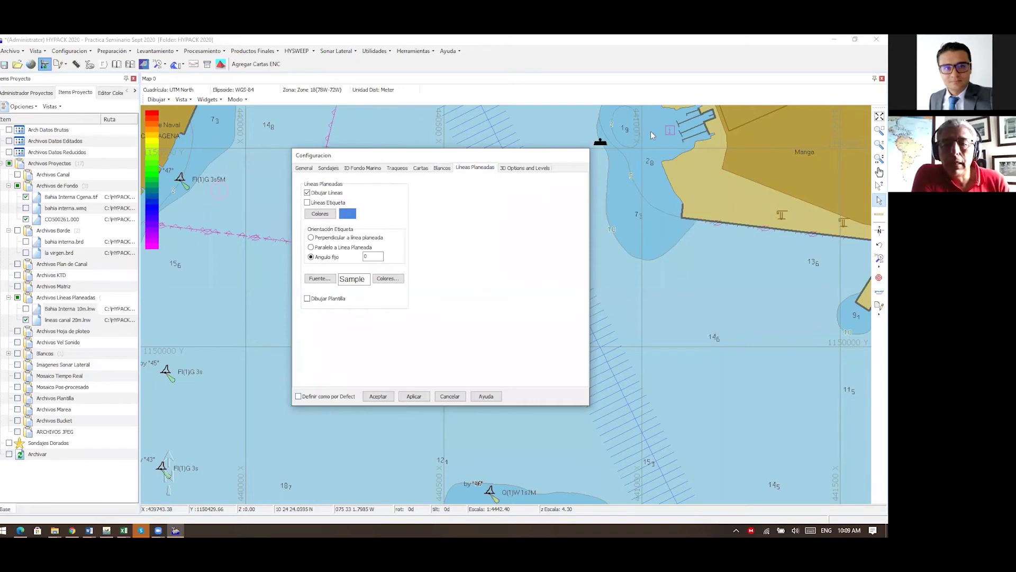
click(450, 397)
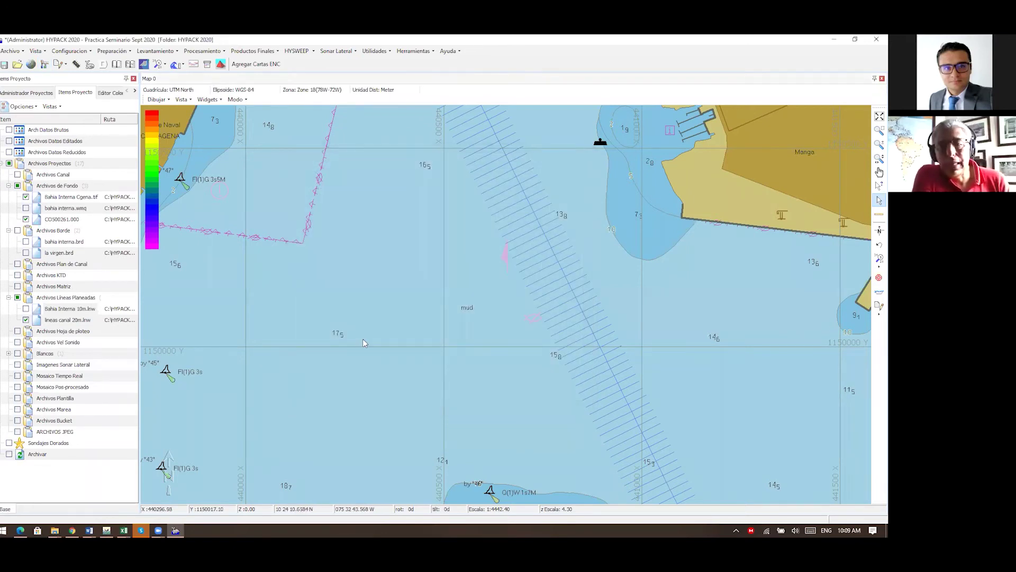
- Open lineas canal 20m.lnw for editing and show the channel template of line 0+20
scroll(363, 343, down, 3)
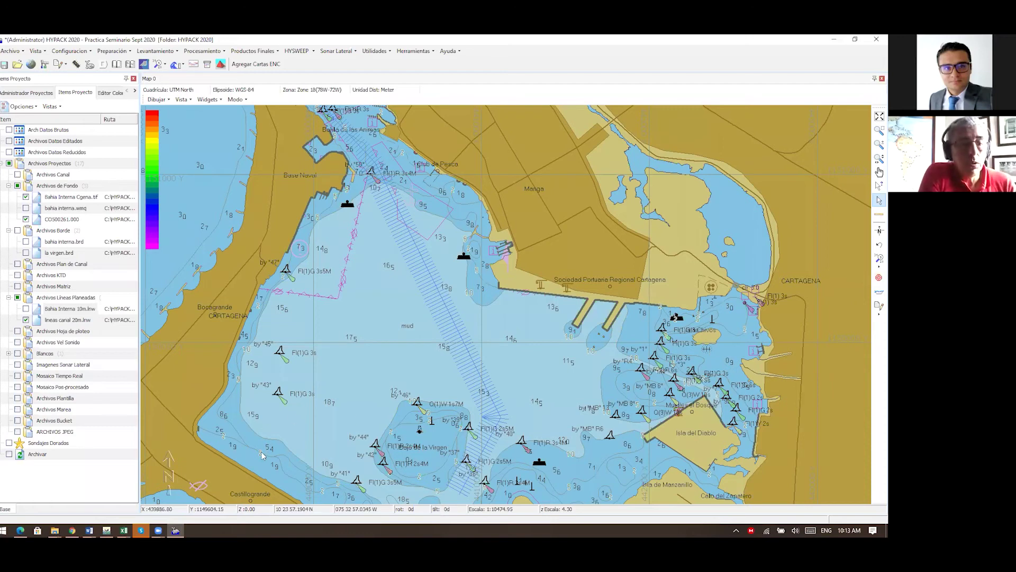
double_click(66, 321)
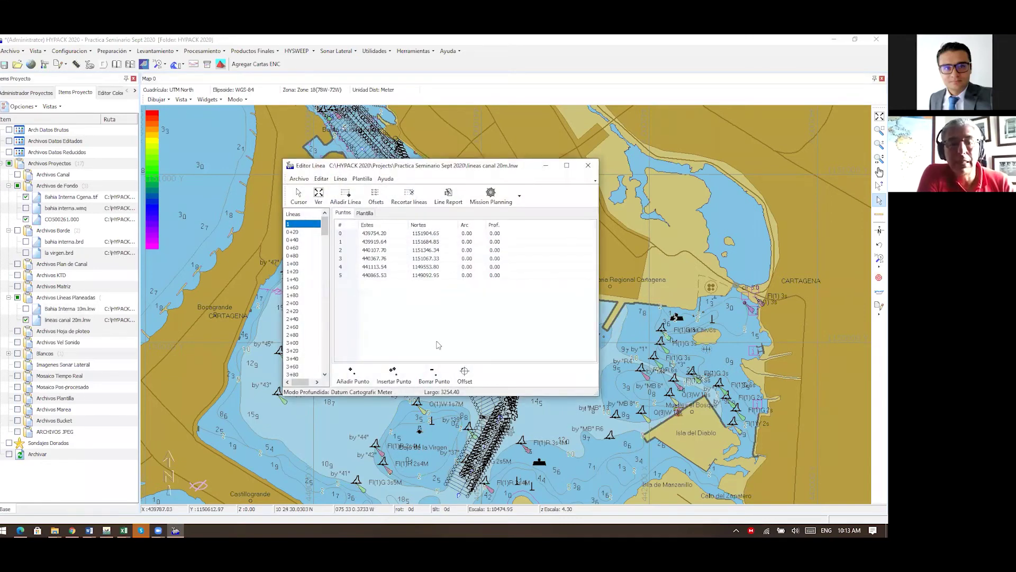
click(289, 232)
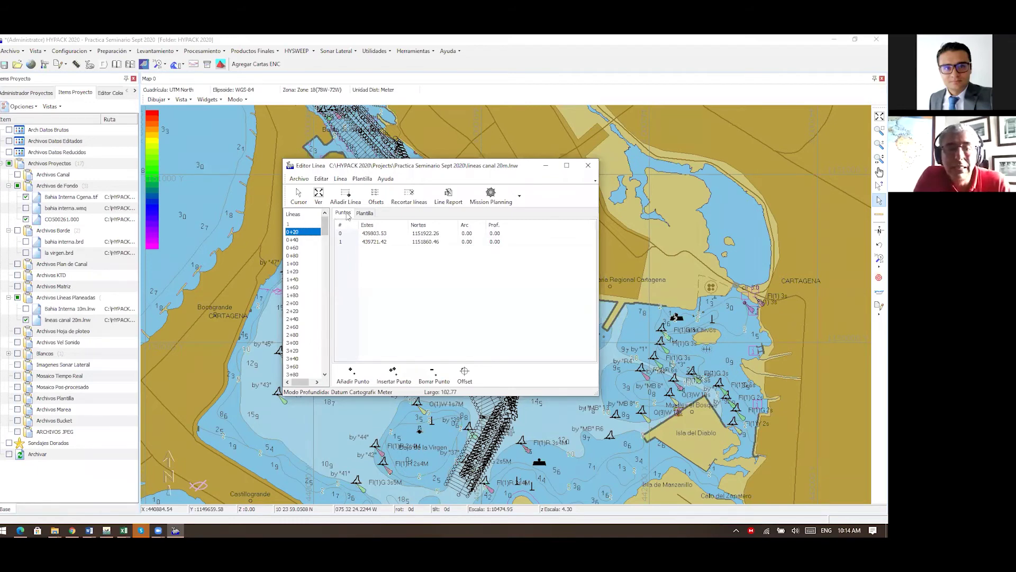
click(365, 214)
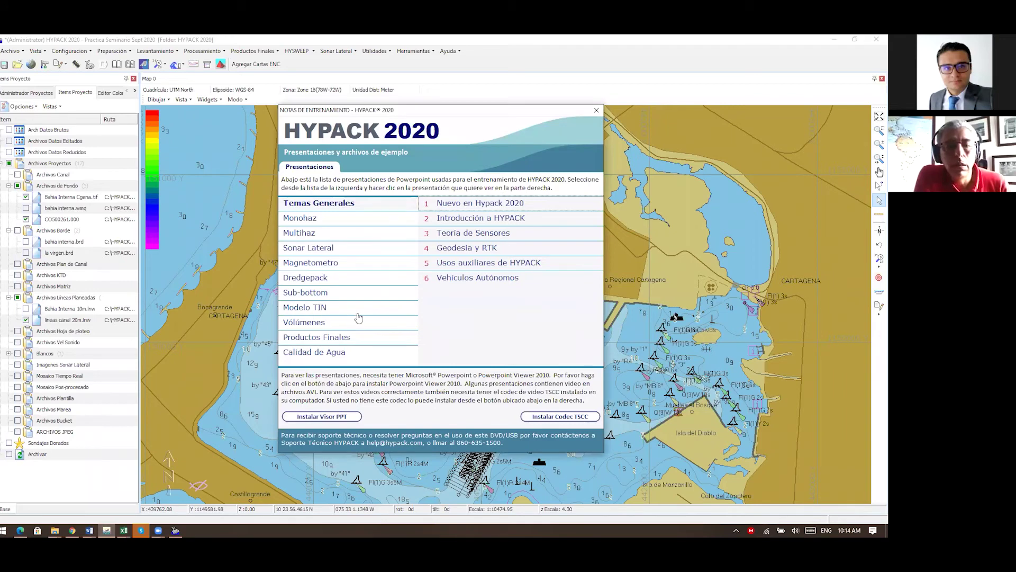
- Open the first presentation under Volúmenes in the training notes and go to the slide "Encadenamiento y Ofset" in PowerPoint
click(323, 323)
click(485, 205)
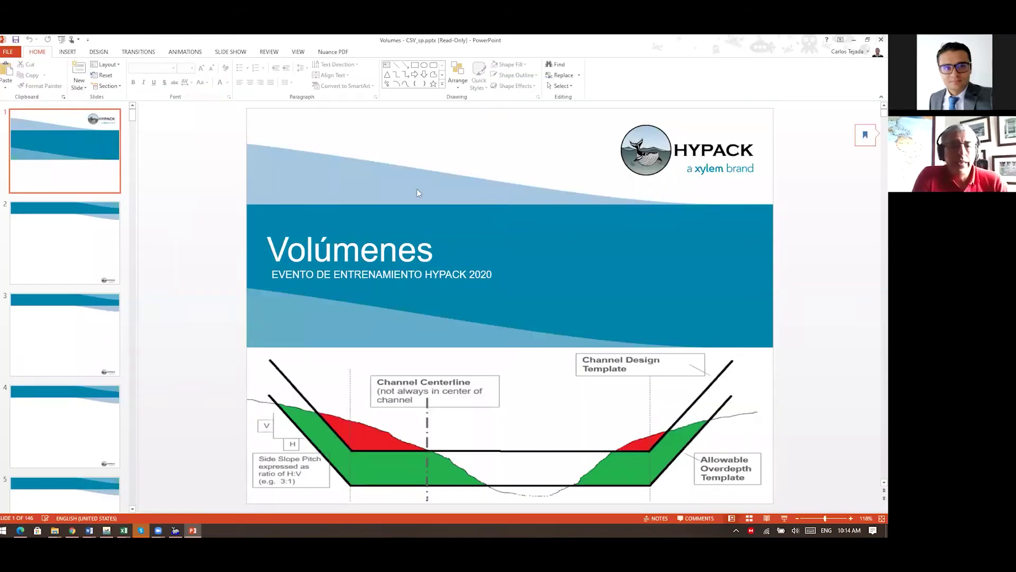
key(Down)
key(Down)
key(Down)
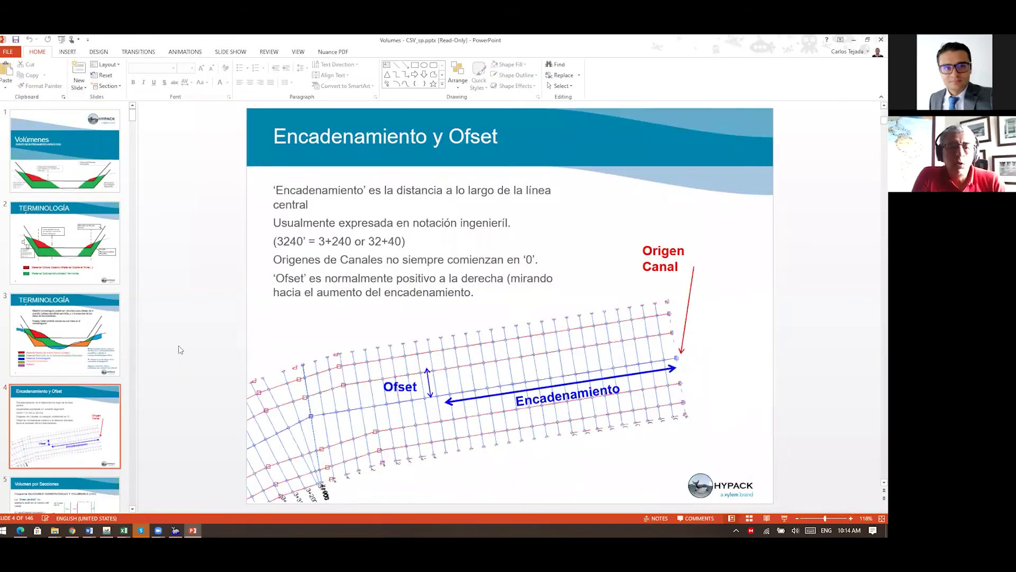
- Look through the following slides for a channel cross-section and show "Sin Sobreprofundidad en los Taludes Laterales"
scroll(60, 340, down, 3)
scroll(42, 340, down, 3)
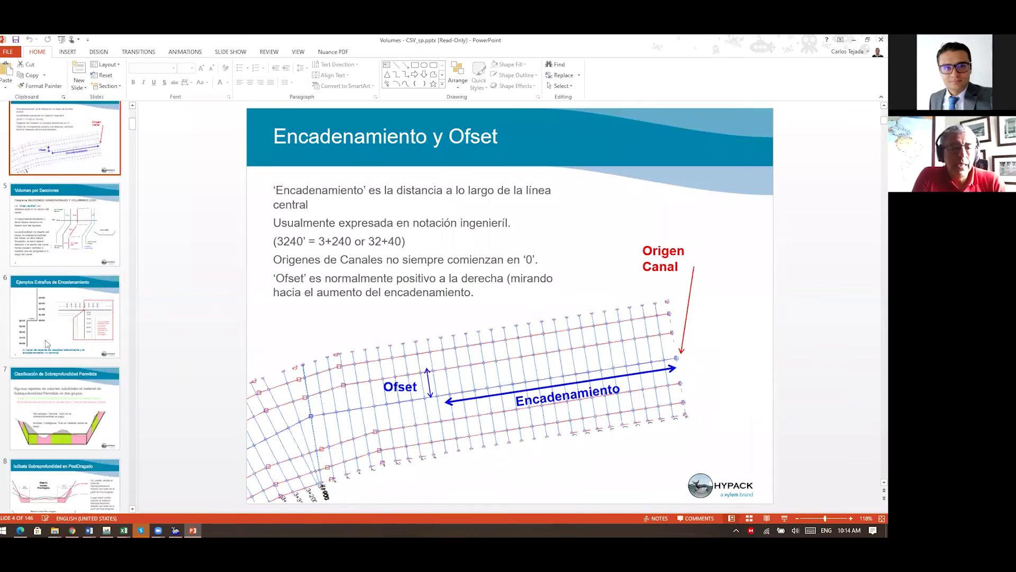
scroll(47, 343, down, 3)
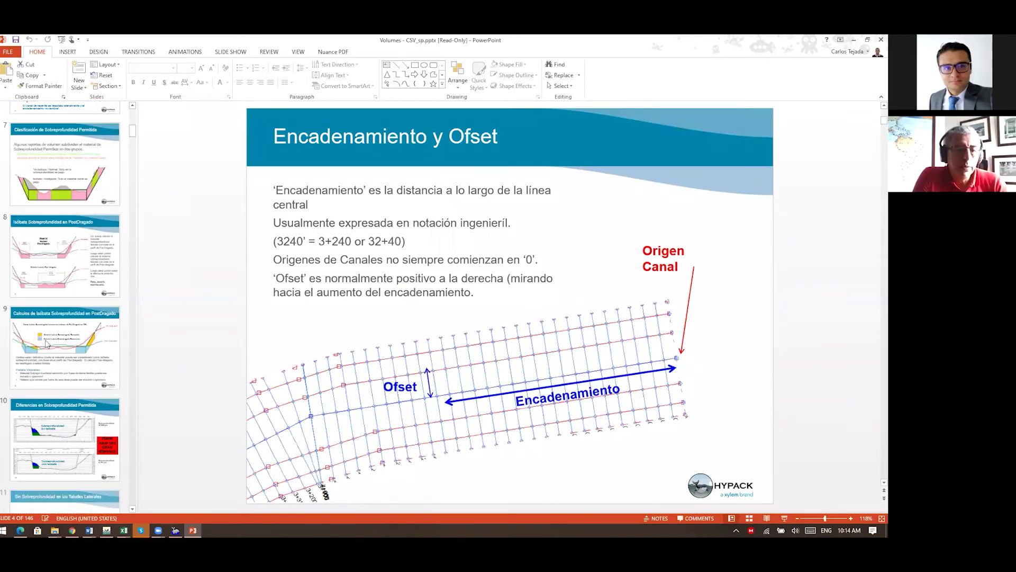
scroll(50, 342, down, 1)
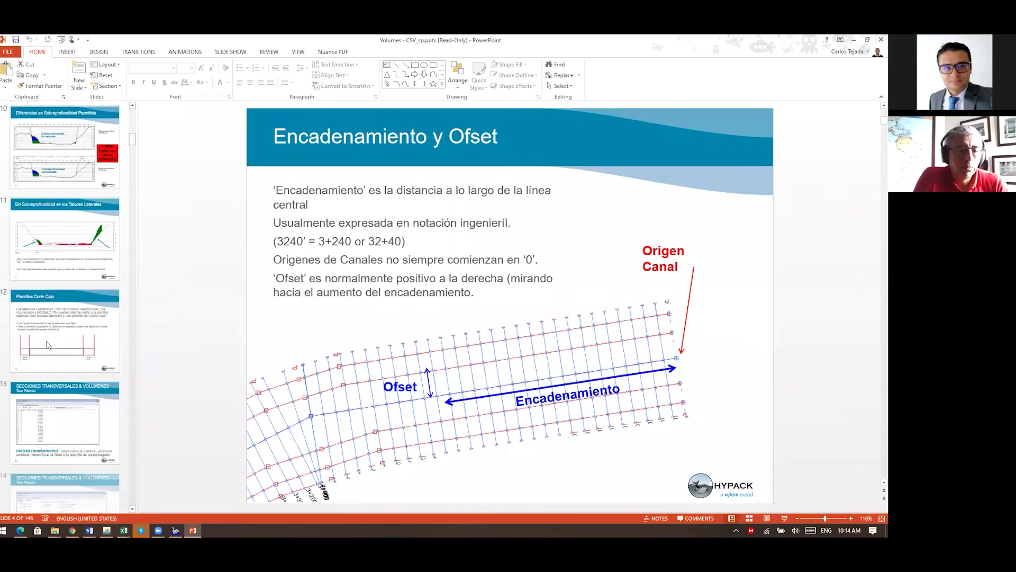
scroll(53, 339, up, 1)
scroll(55, 338, down, 1)
scroll(59, 335, up, 1)
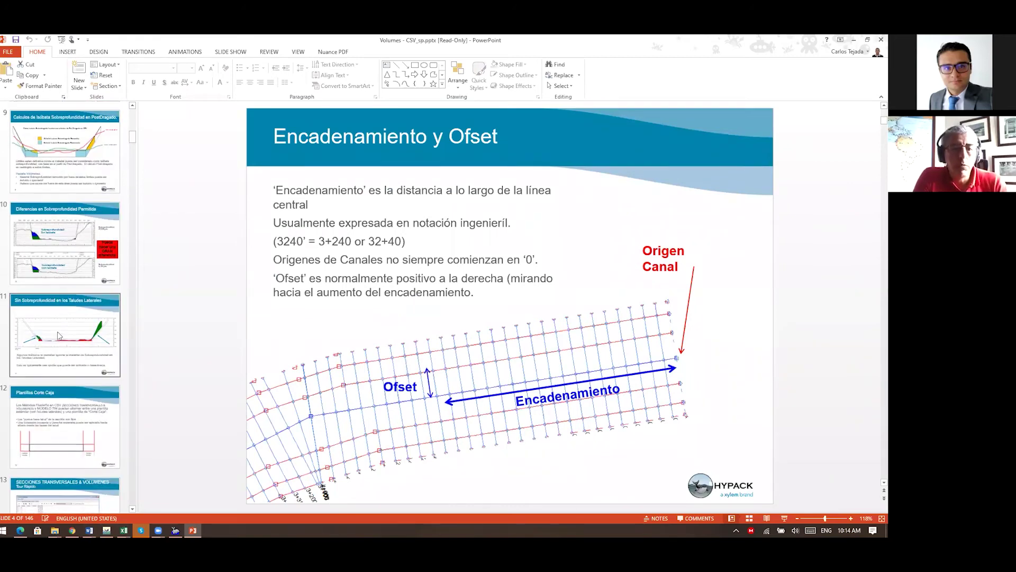
click(60, 336)
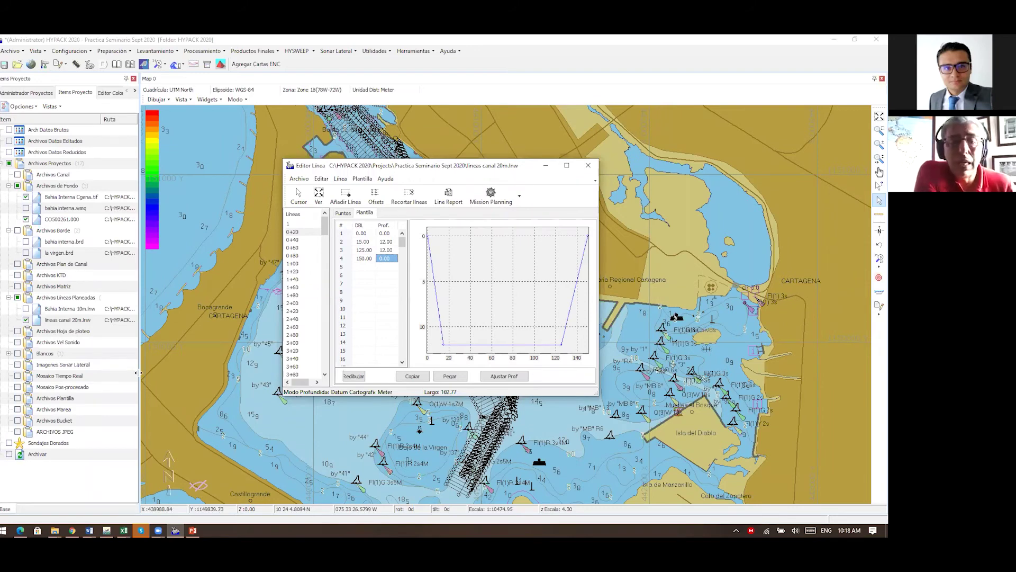
- Copy the channel template of planned line 0+20
click(294, 232)
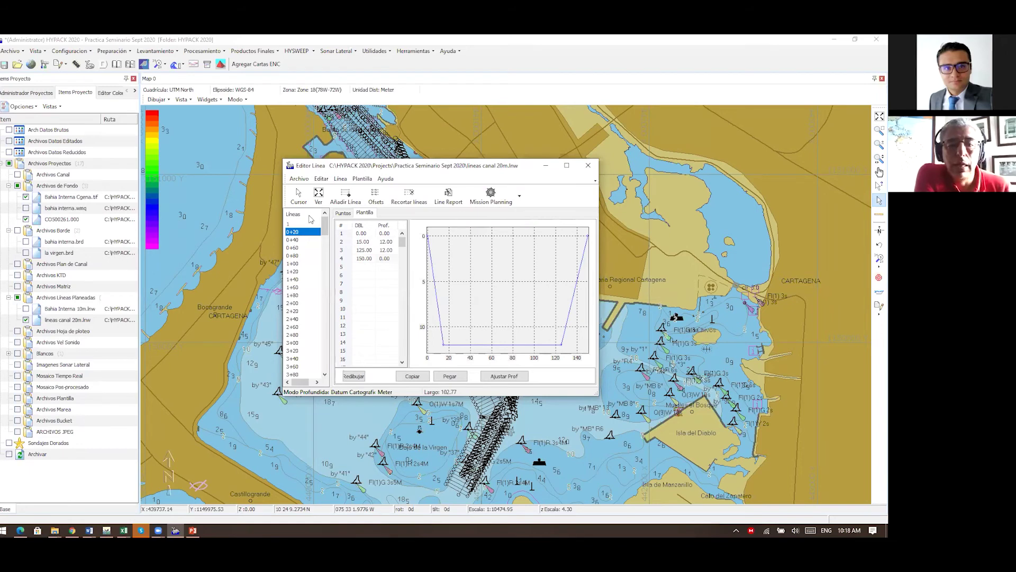
click(362, 178)
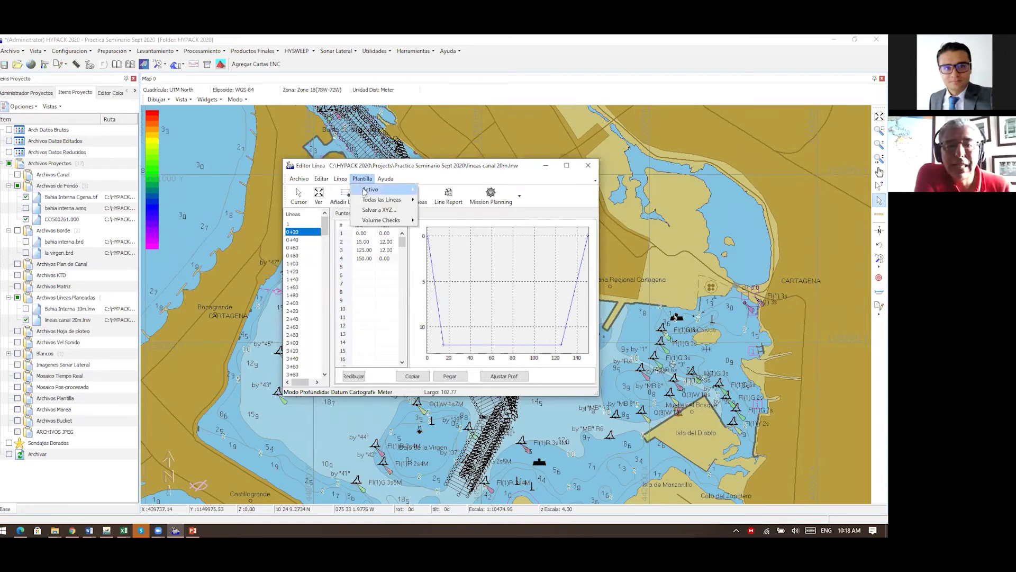
mouse_move(365, 191)
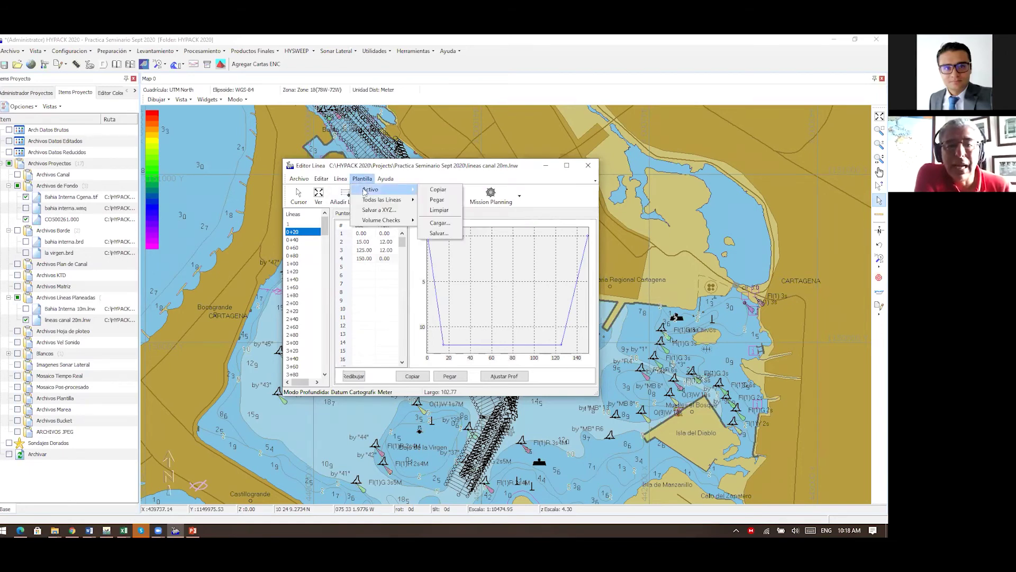
click(438, 189)
- Check the channel template on other lines along the channel, including 2+20, 3+60, 32+00 and 30+80
click(292, 248)
click(291, 311)
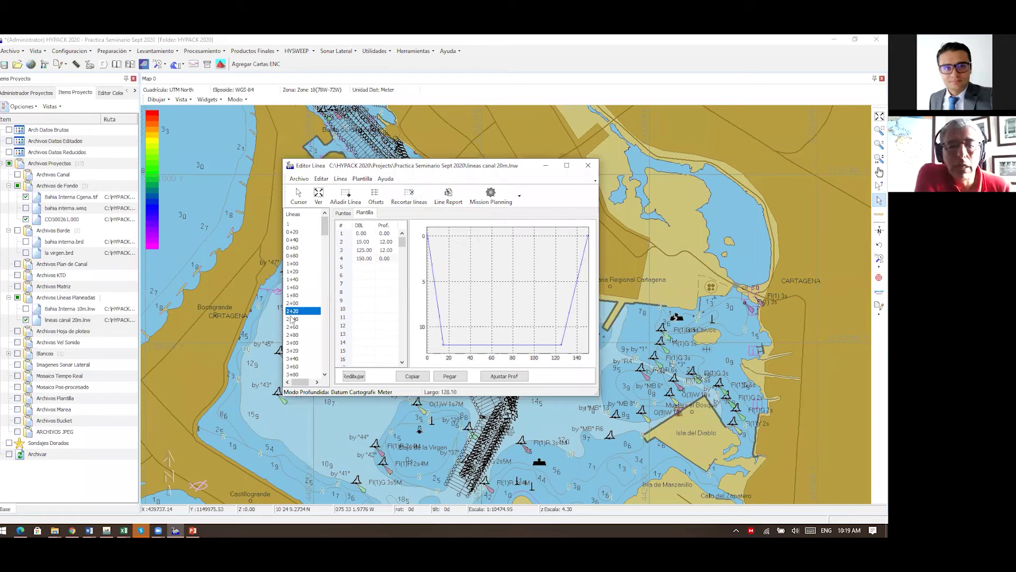
click(299, 366)
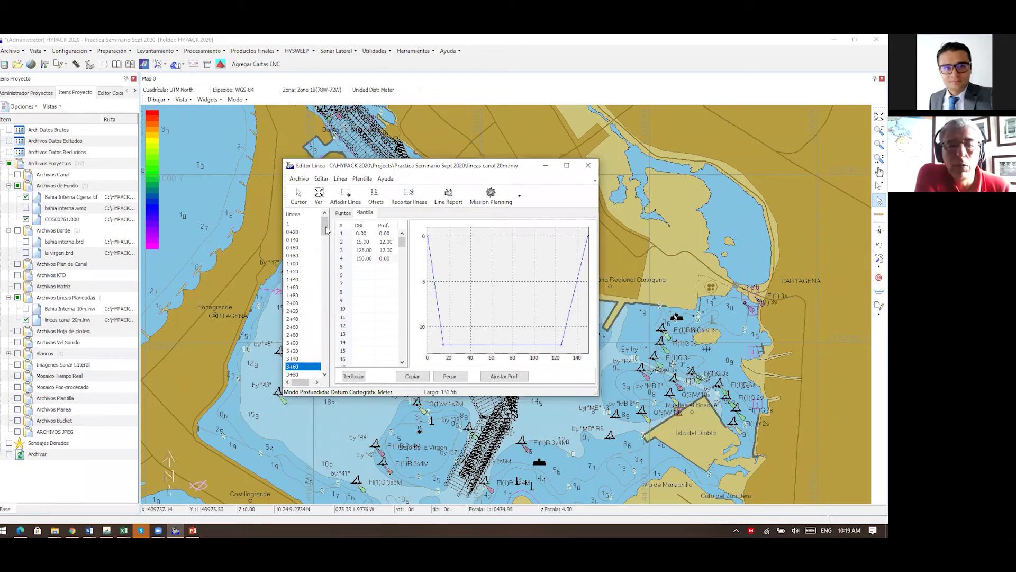
drag(326, 229, 325, 377)
click(299, 359)
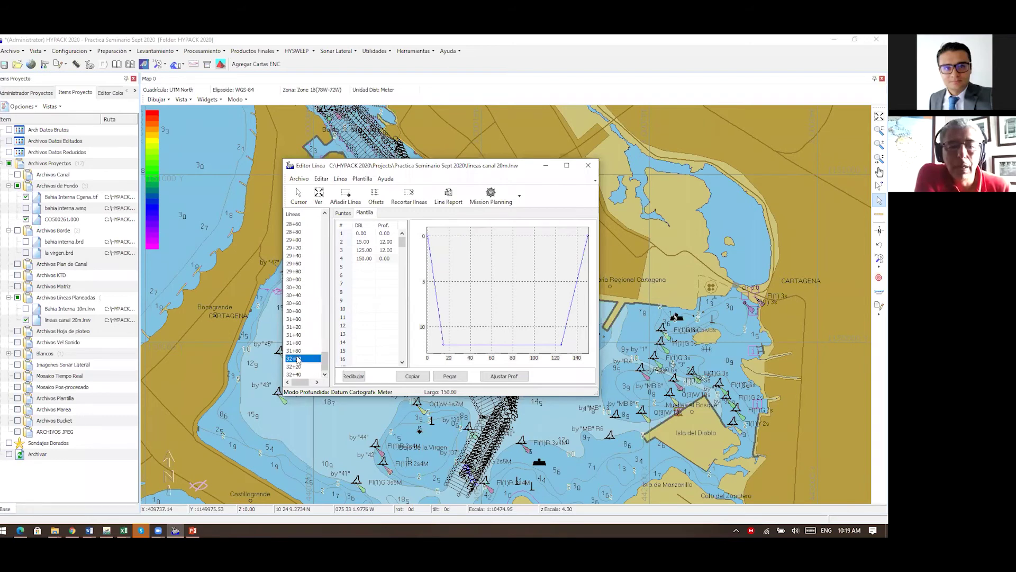
click(293, 312)
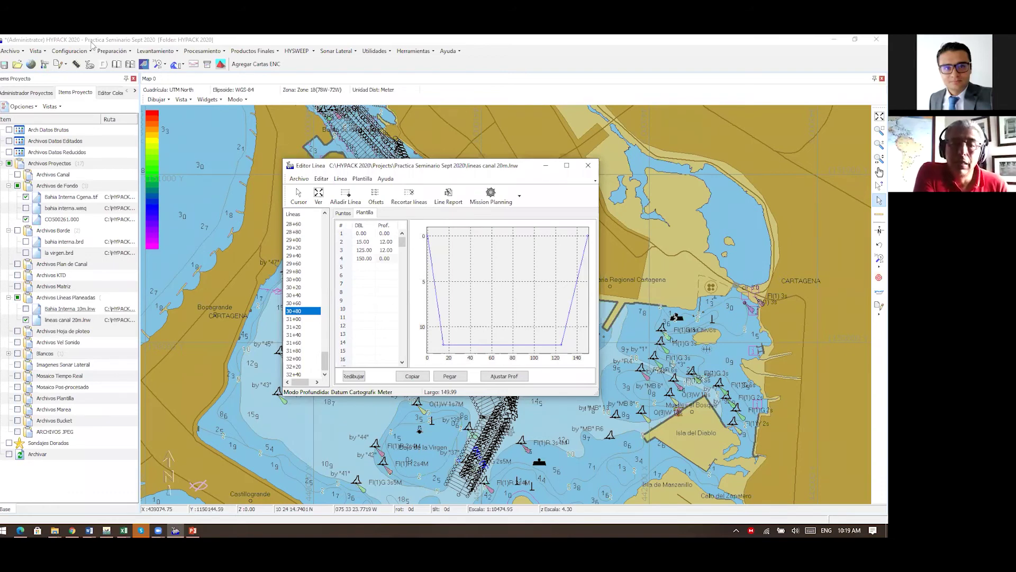
- Save the channel's planned line file and close the line editor
click(297, 183)
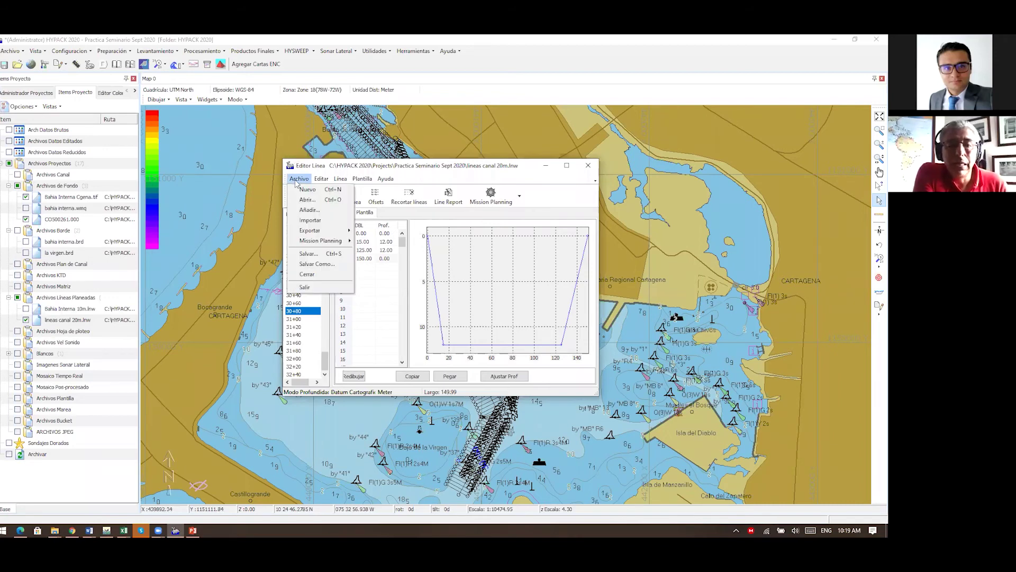
click(311, 260)
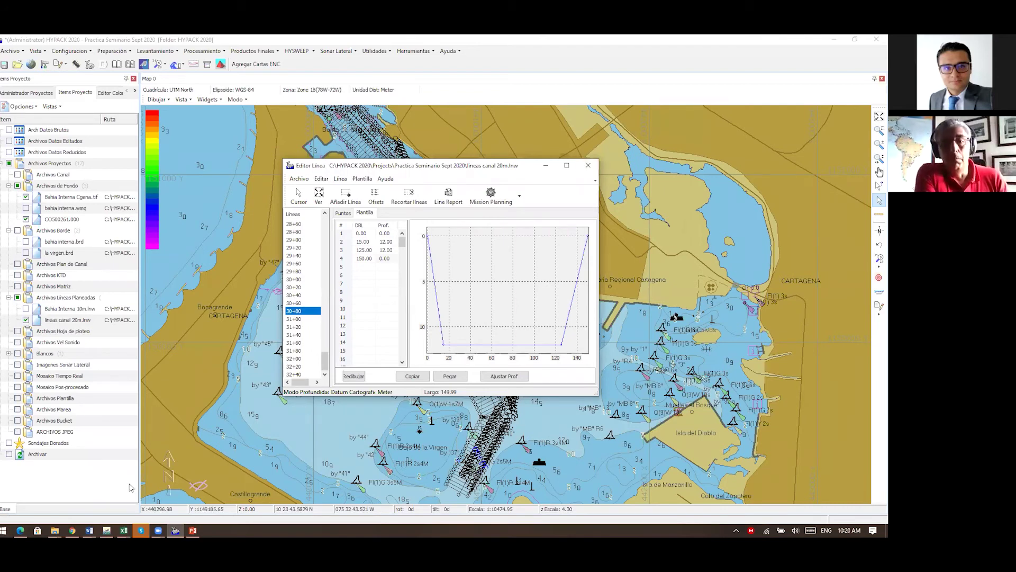
click(587, 166)
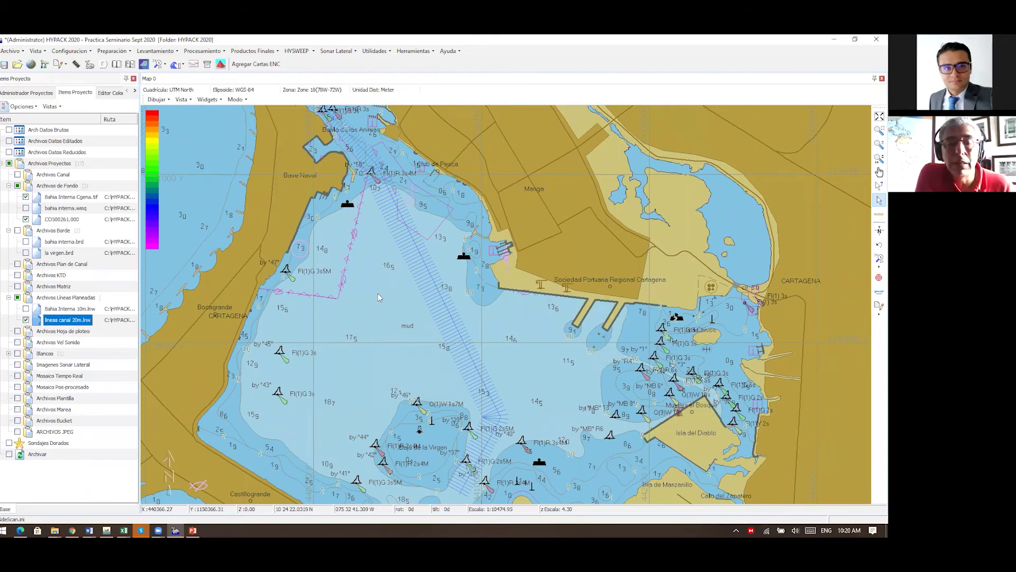
- Place targets on the Bahía de las Ánimas buoys in the order BA5, BA3, BA1, BA2, BA4 and BA6
scroll(306, 116, down, 1)
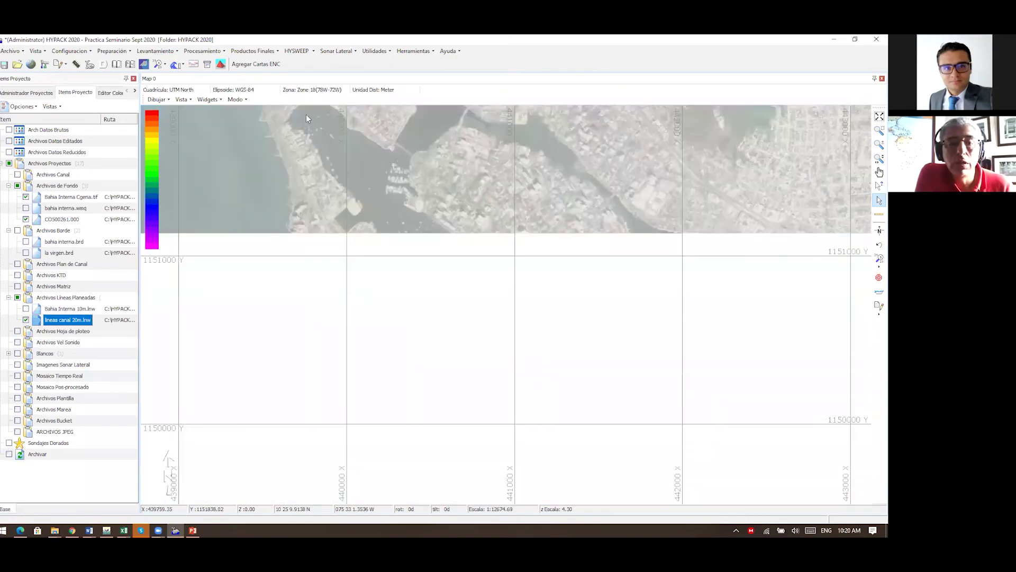
scroll(306, 114, up, 2)
scroll(307, 116, up, 5)
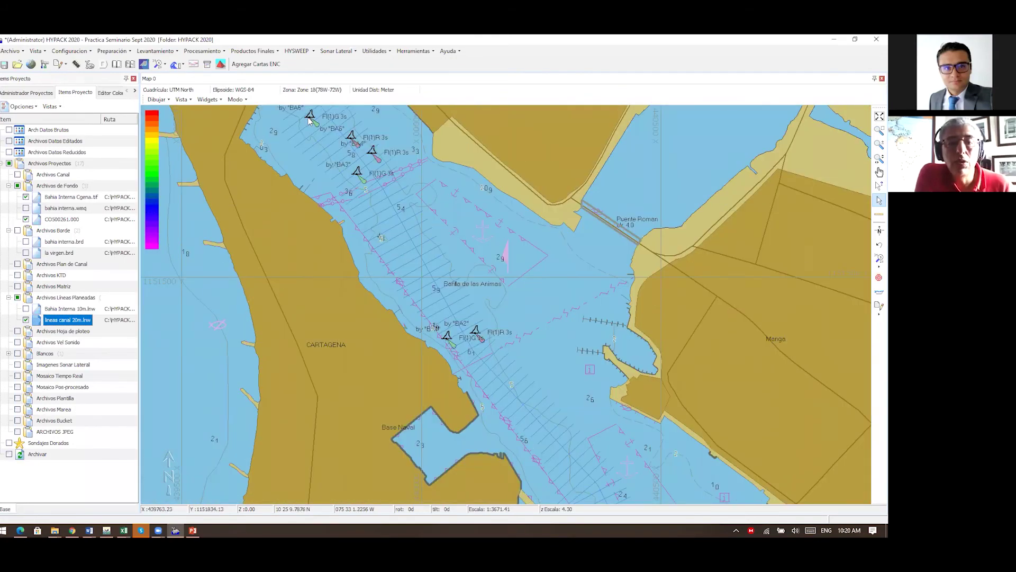
scroll(383, 235, up, 1)
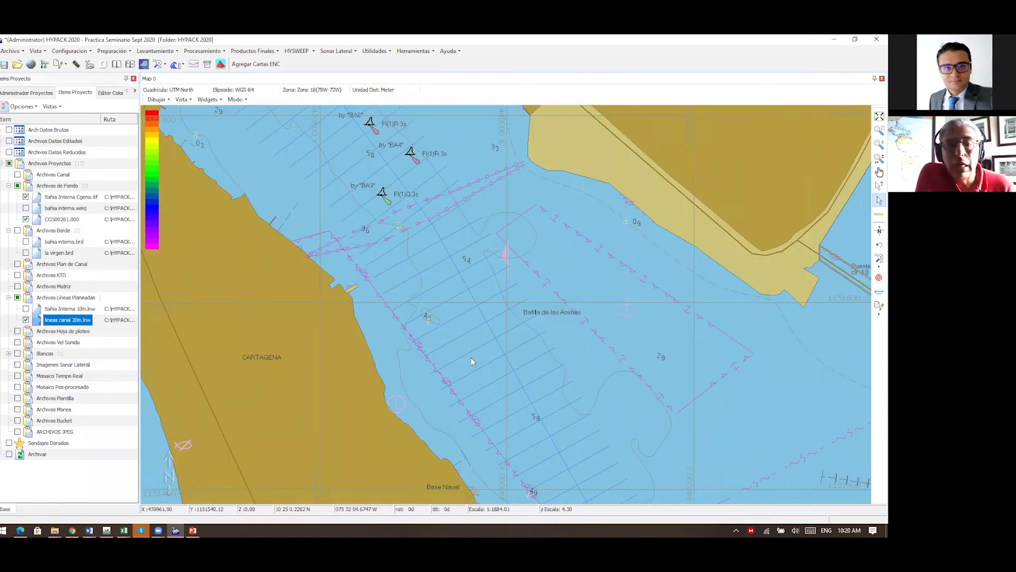
scroll(471, 358, down, 1)
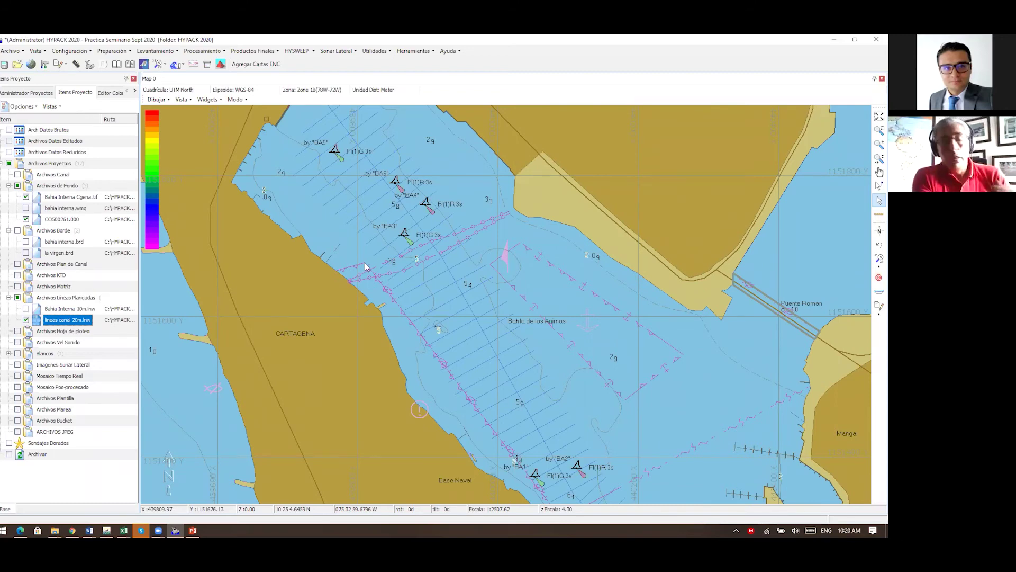
click(875, 280)
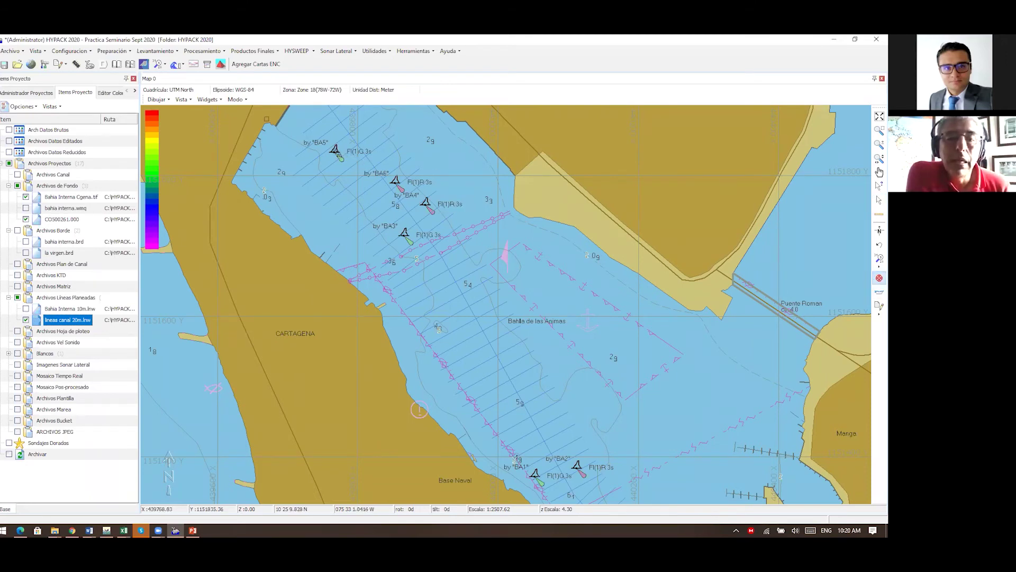
click(336, 152)
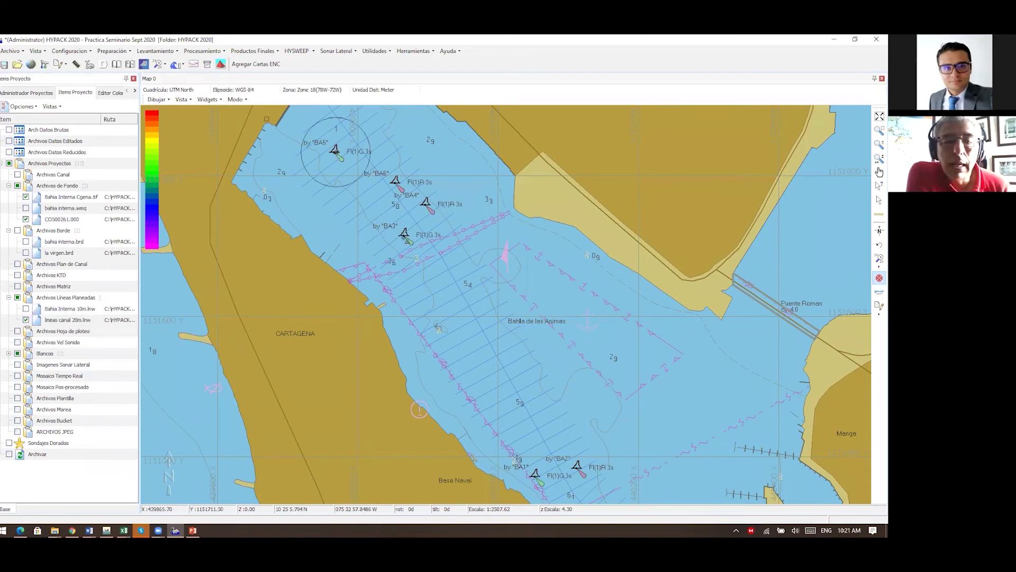
click(404, 237)
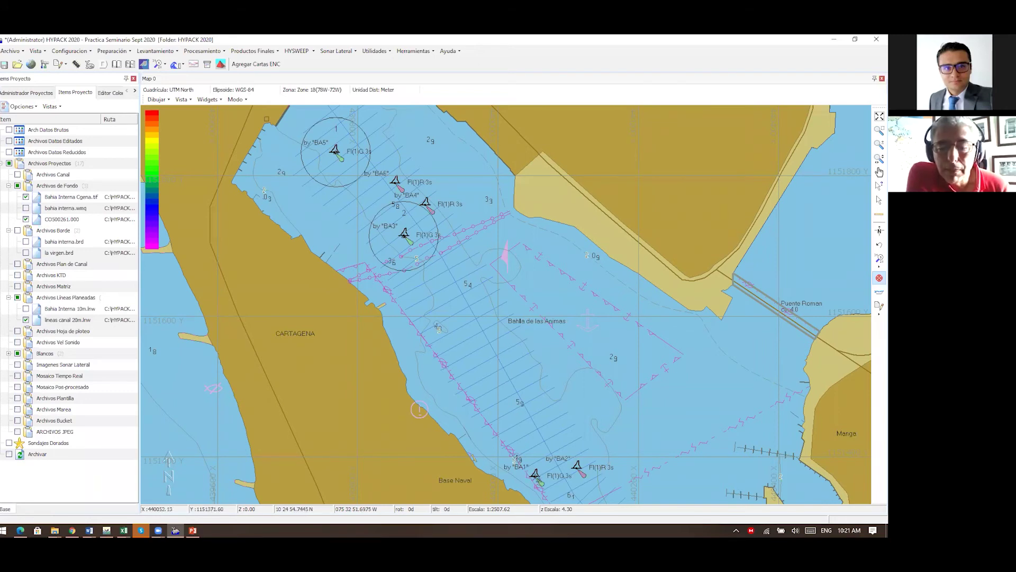
click(536, 473)
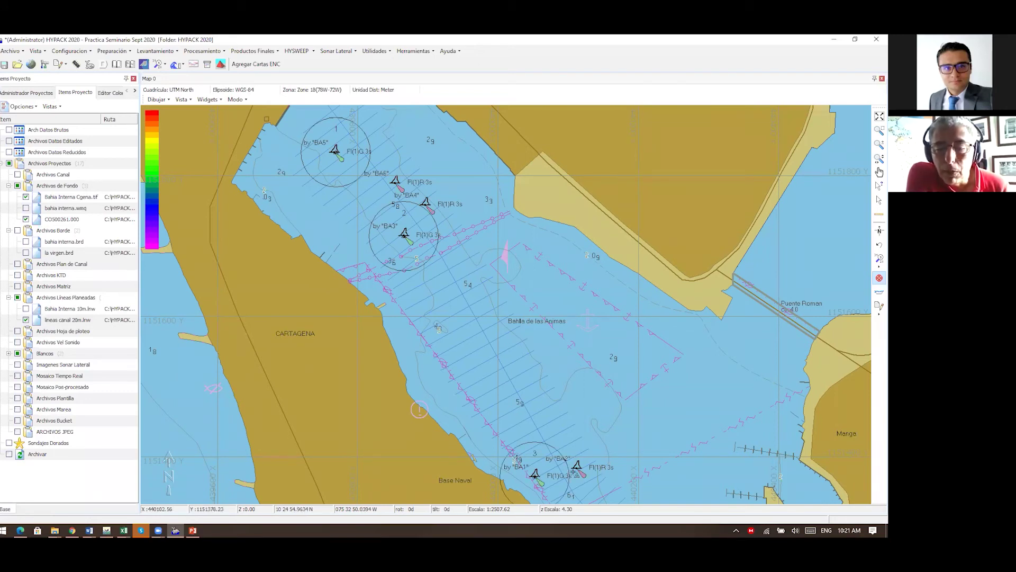
click(577, 467)
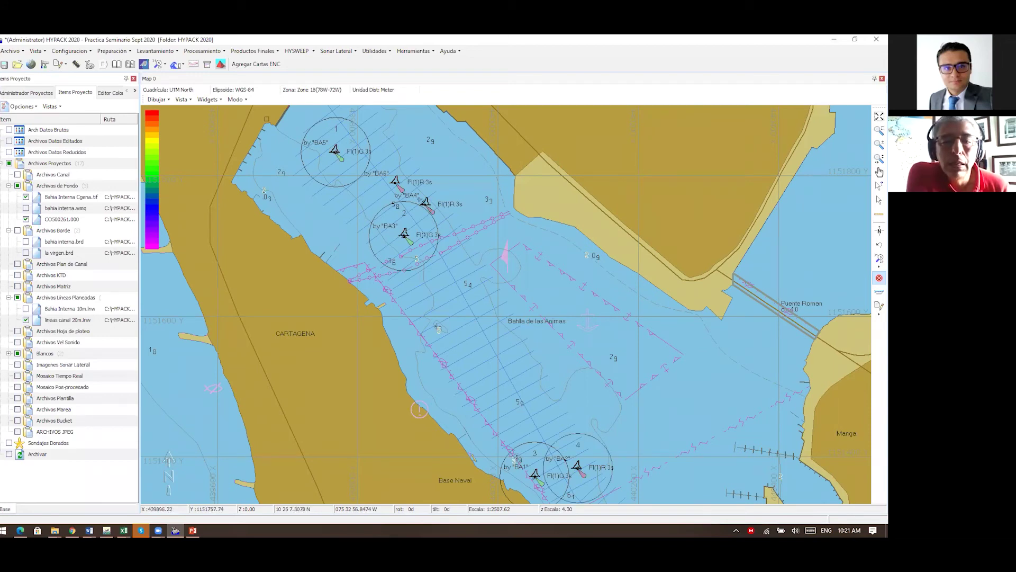
click(425, 205)
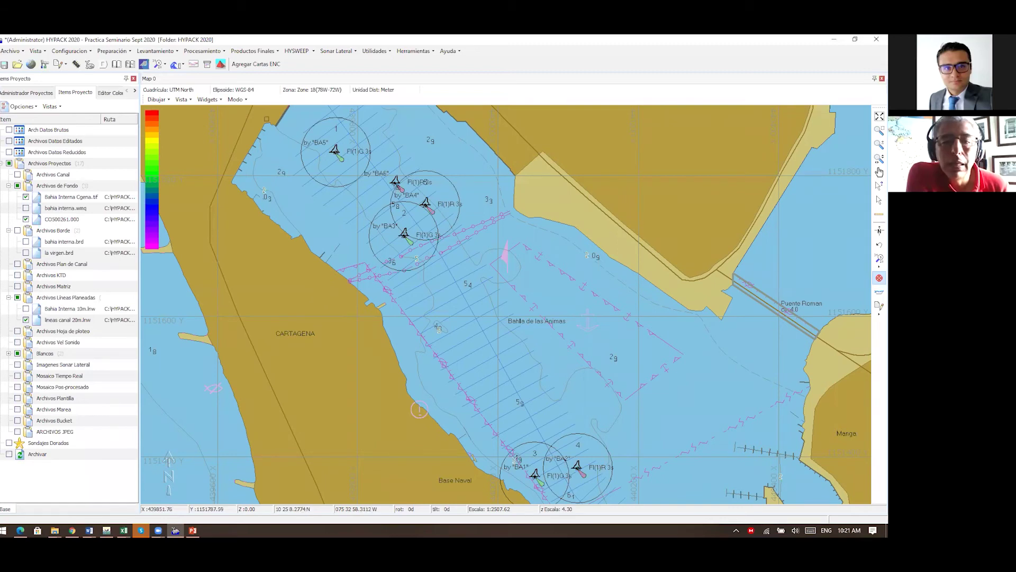
click(395, 183)
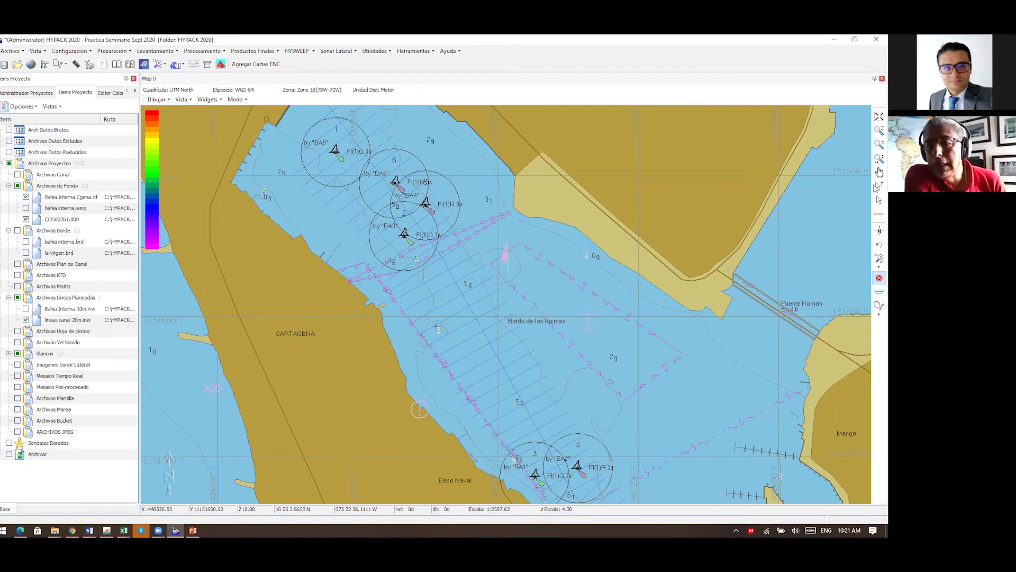
click(876, 202)
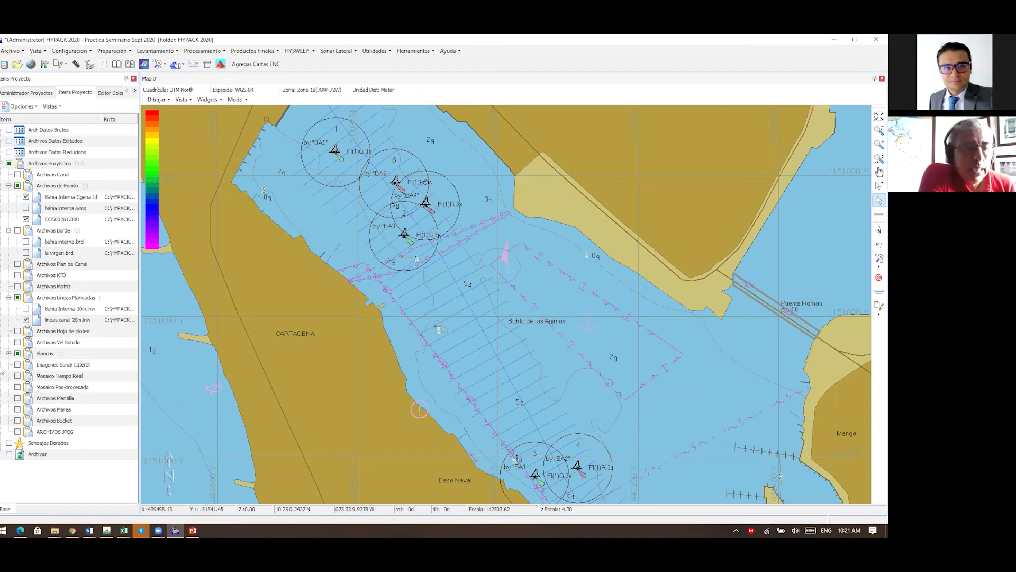
- Open target 1 of the SHELL group in the target editor and rename it BA 5
click(9, 354)
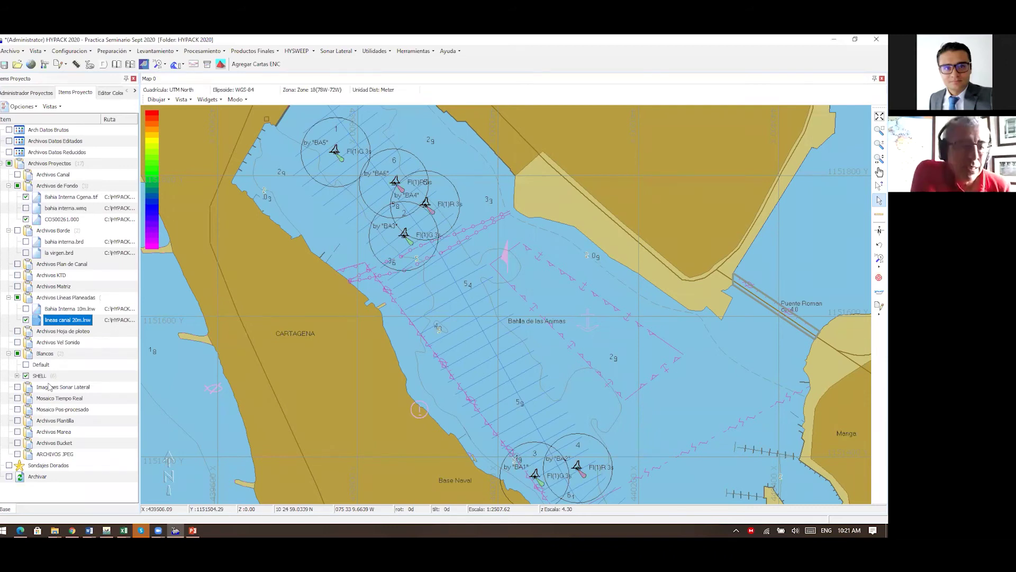
click(18, 376)
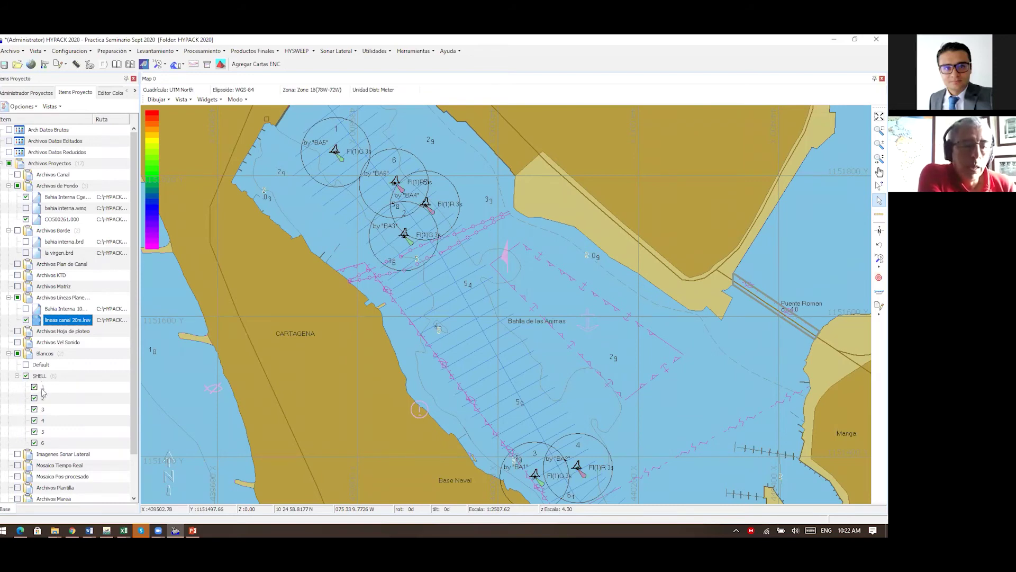
click(43, 388)
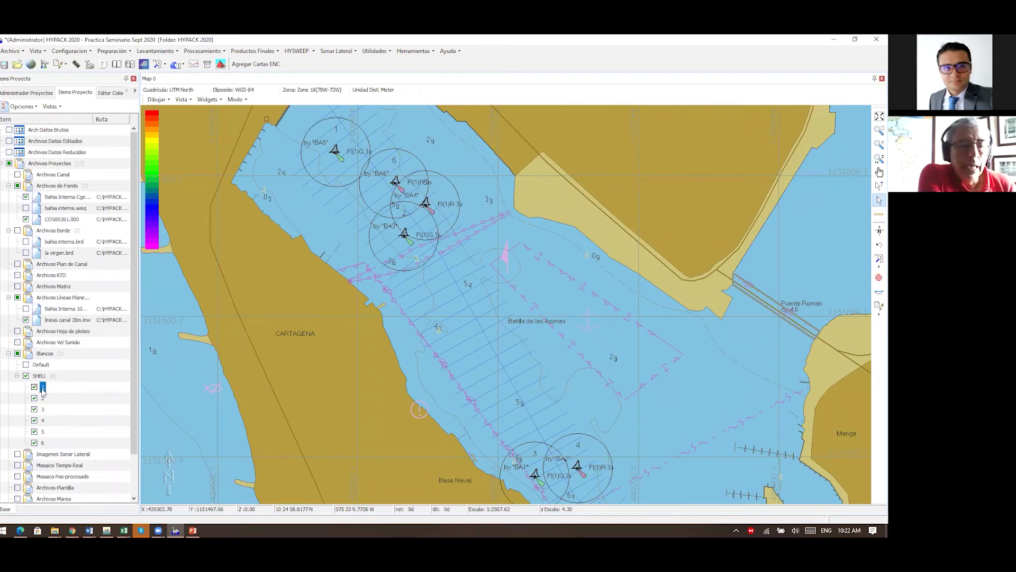
double_click(43, 388)
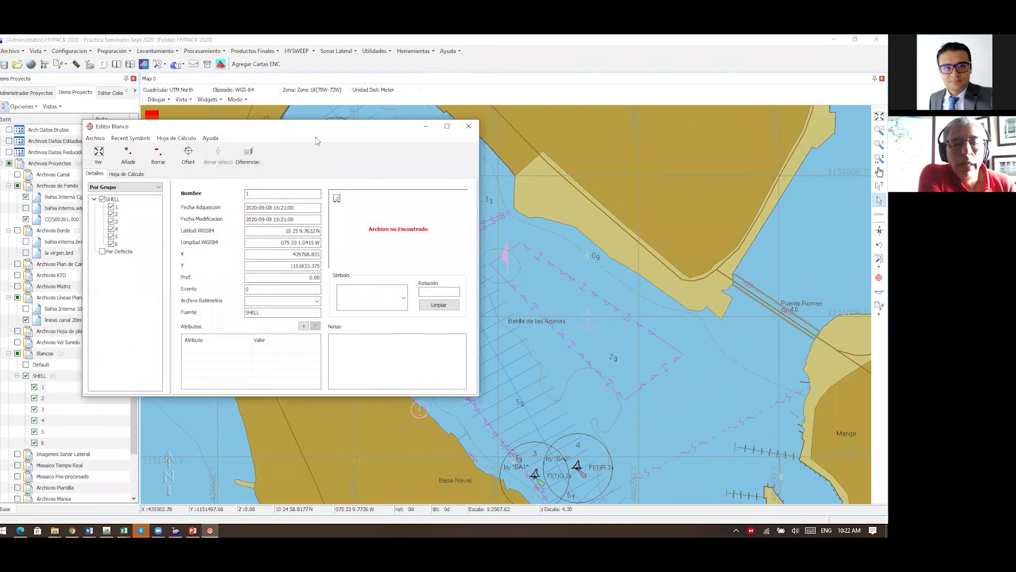
drag(308, 129, 206, 215)
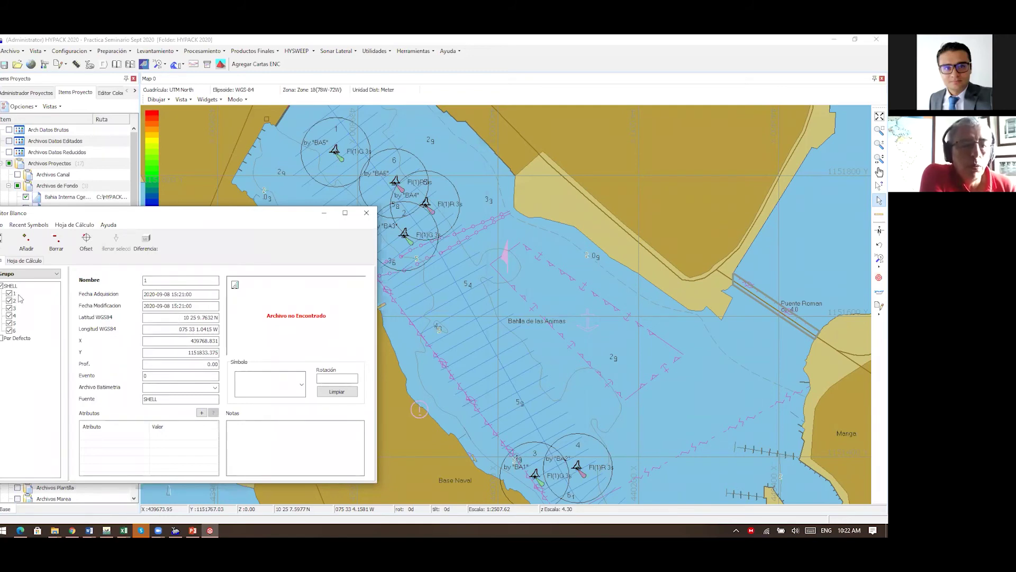
double_click(147, 280)
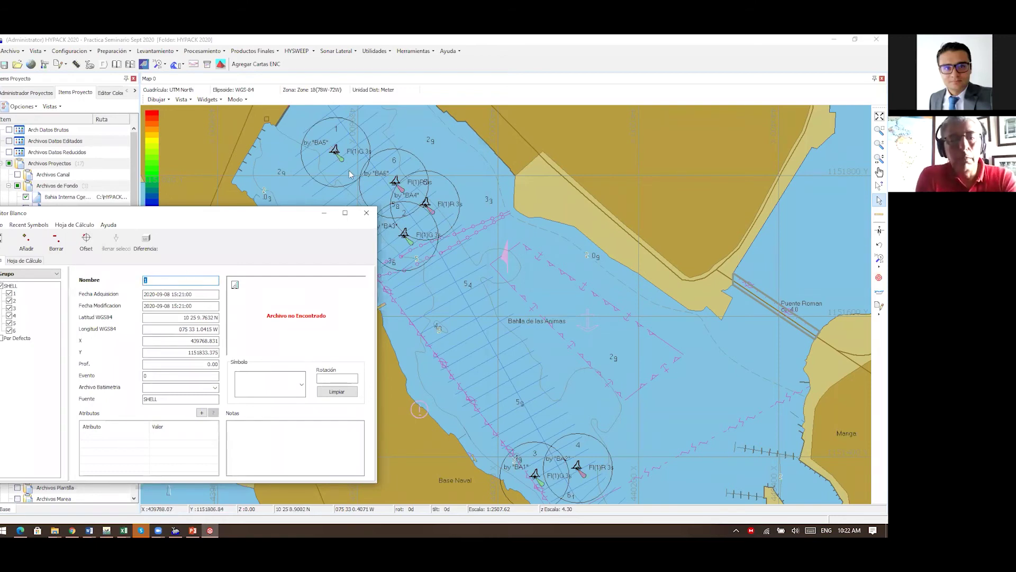
text(BA 5)
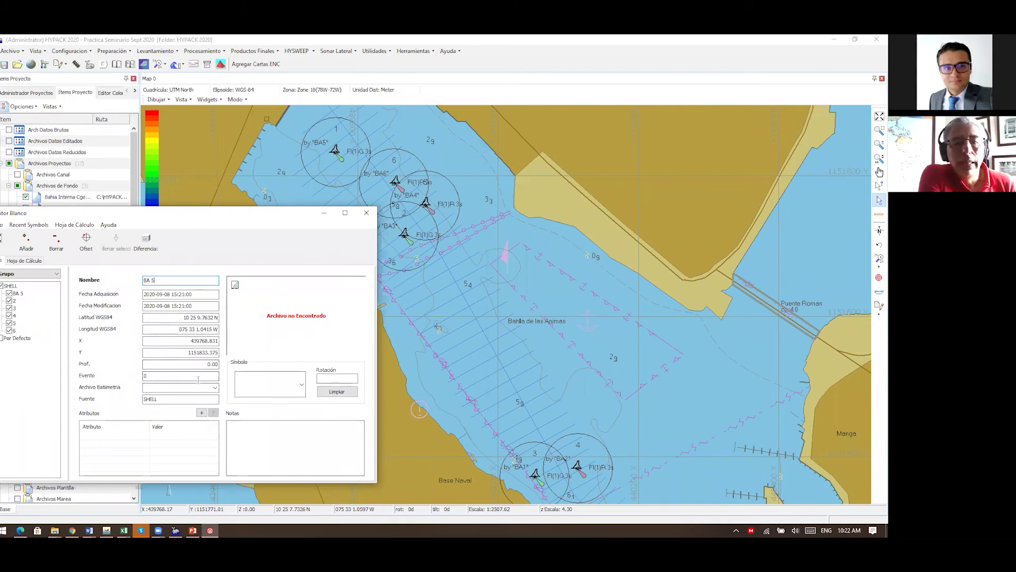
- Rename target 2 as BA 3 and select target 3 for editing
click(15, 301)
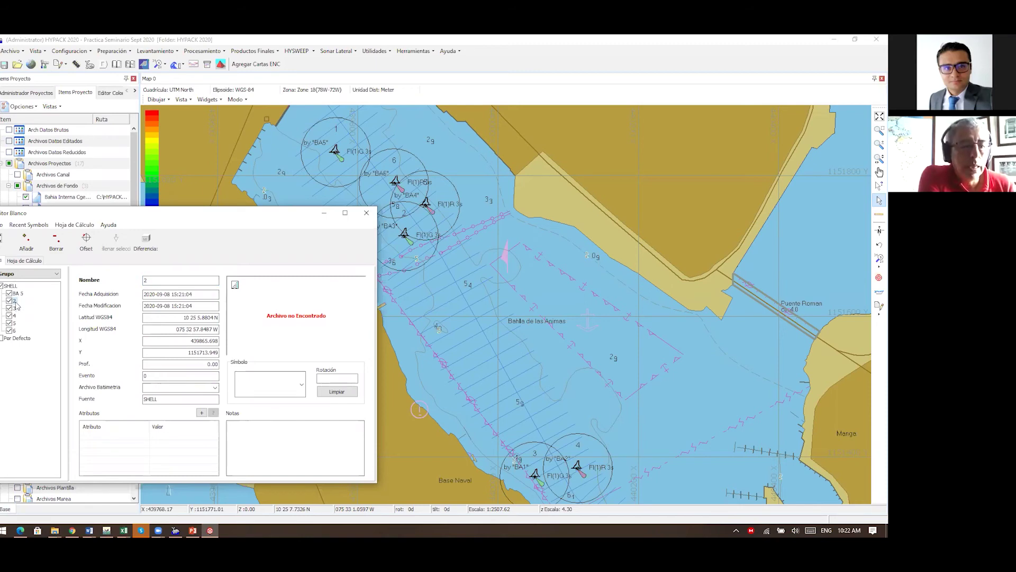
key(Up)
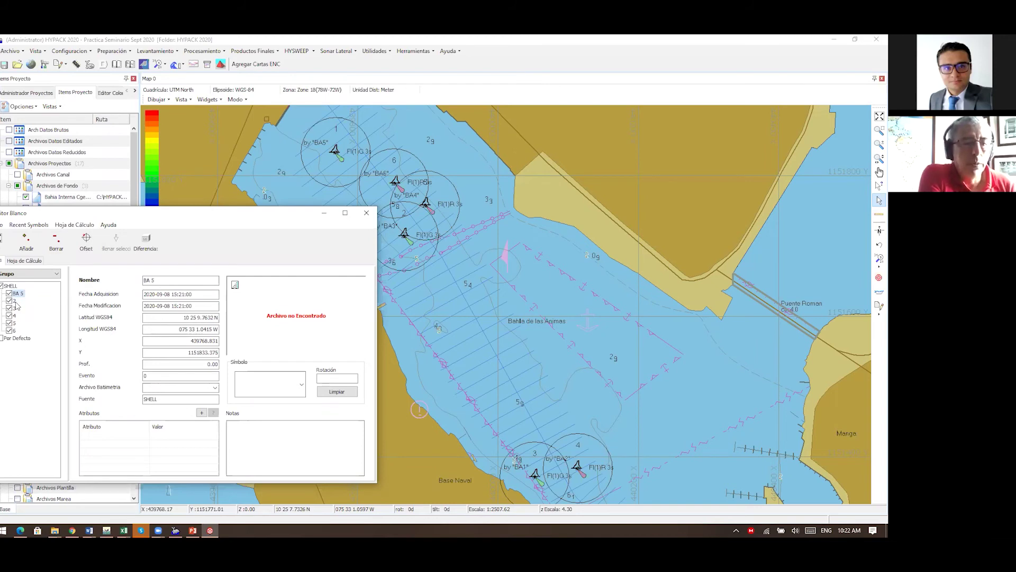
click(15, 301)
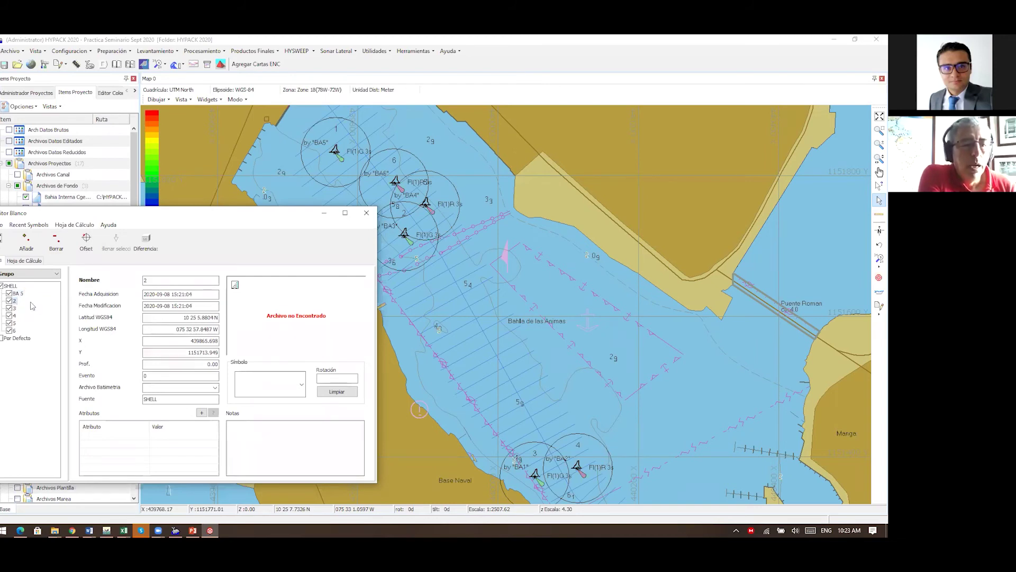
double_click(144, 280)
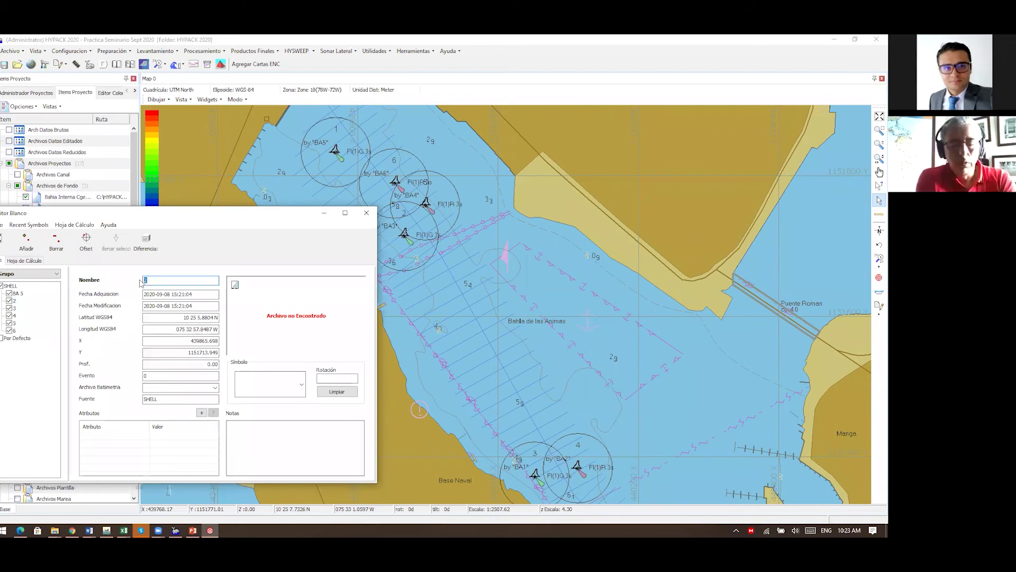
text(BA 3)
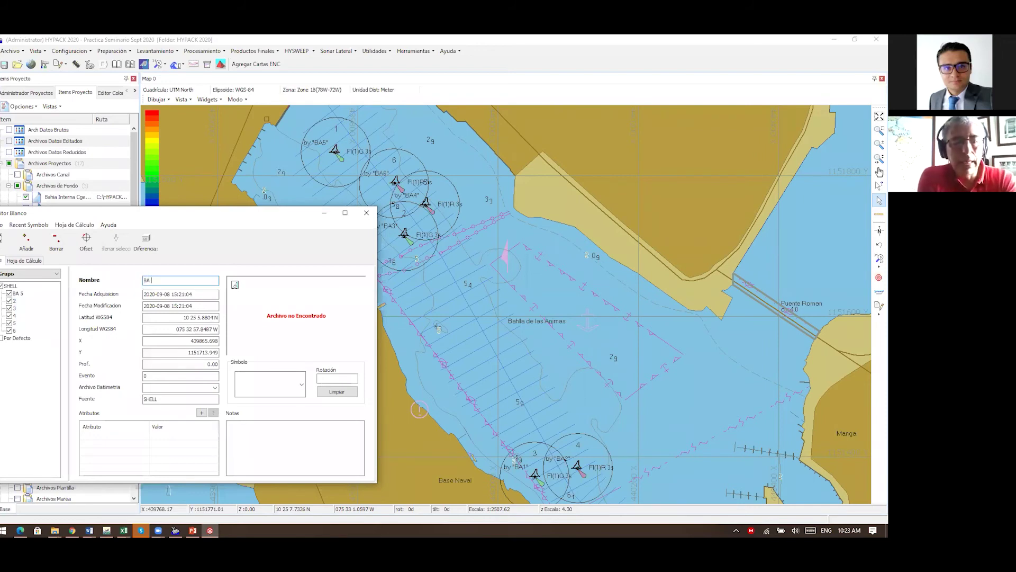
click(15, 310)
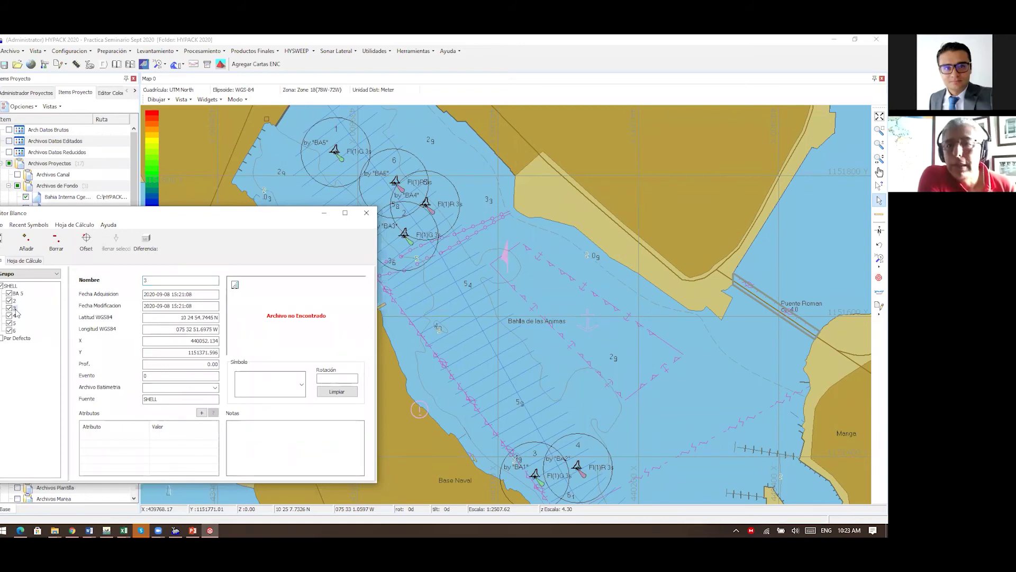
- Rename target 3 as BA 1 and target 2 as BA 3
double_click(147, 279)
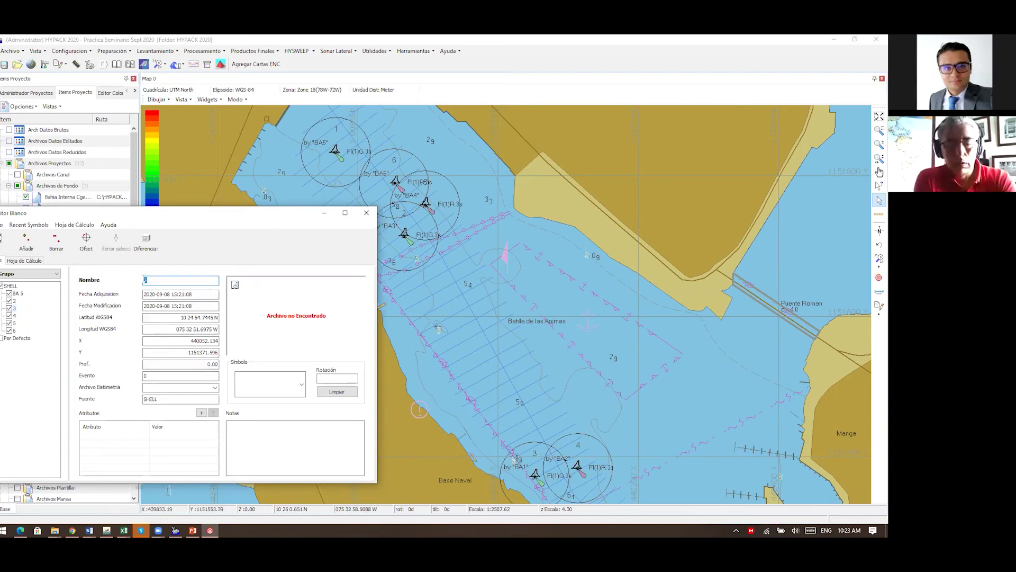
text(BA 1)
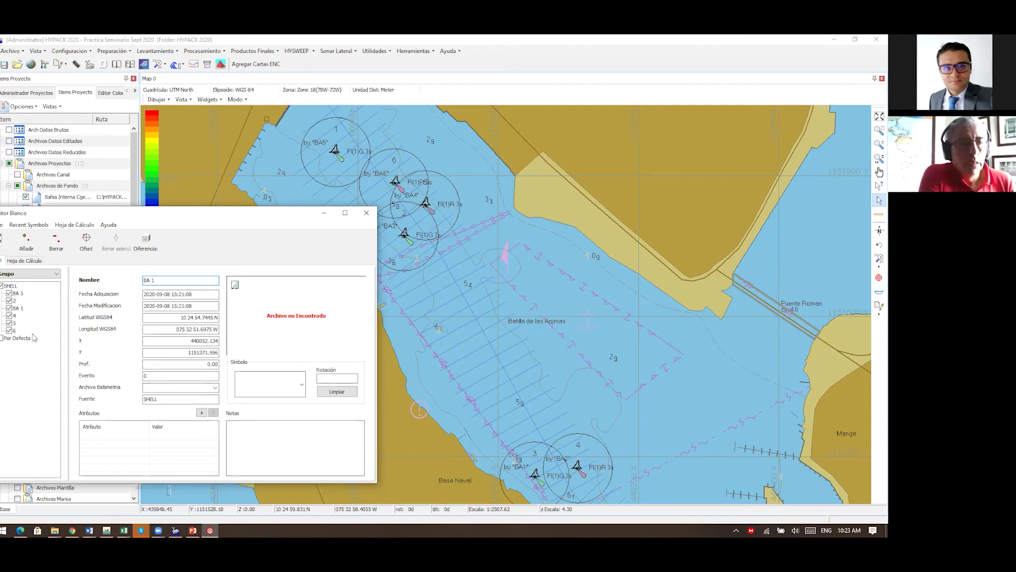
click(14, 300)
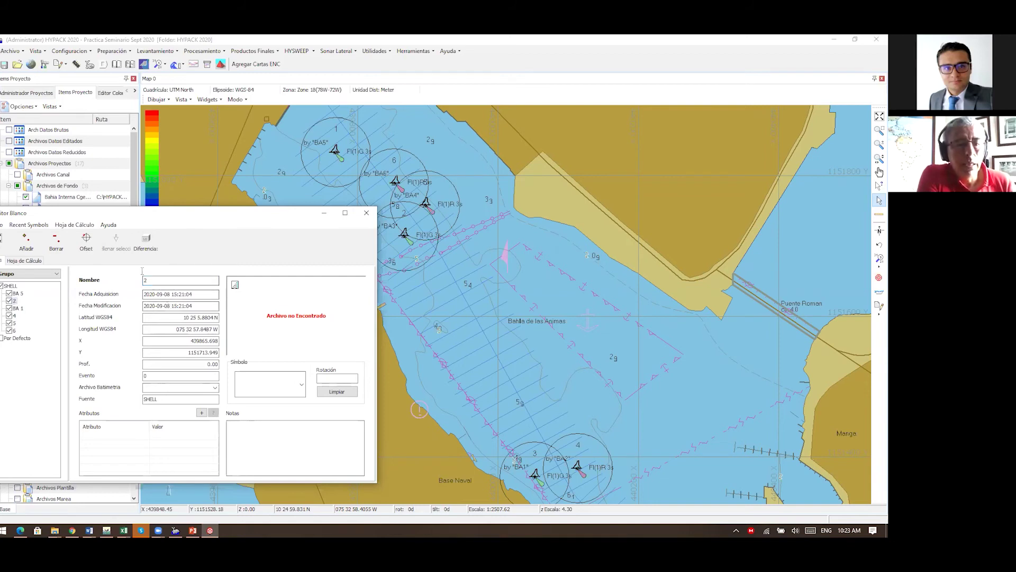
drag(148, 282, 139, 281)
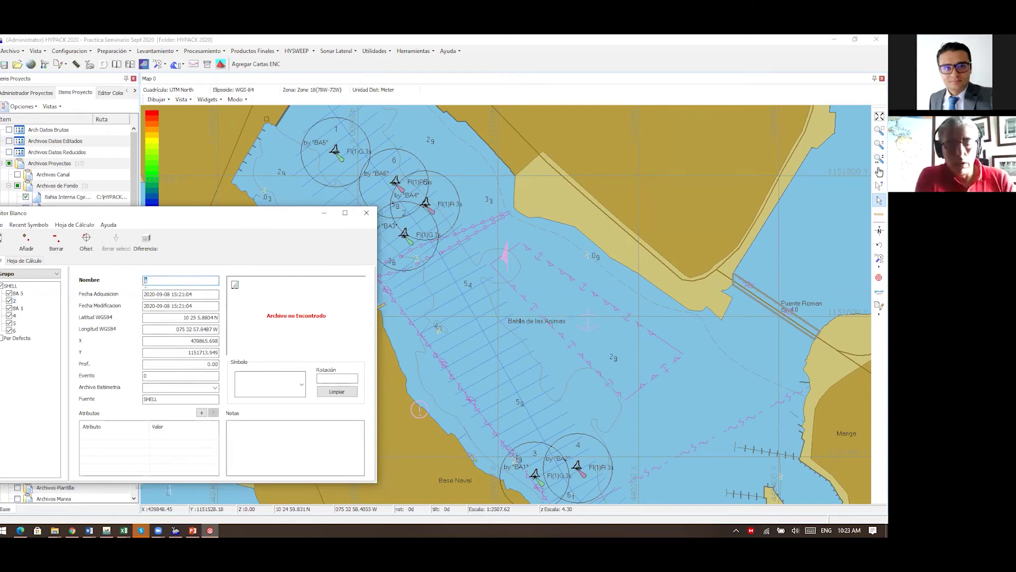
text(BA 3)
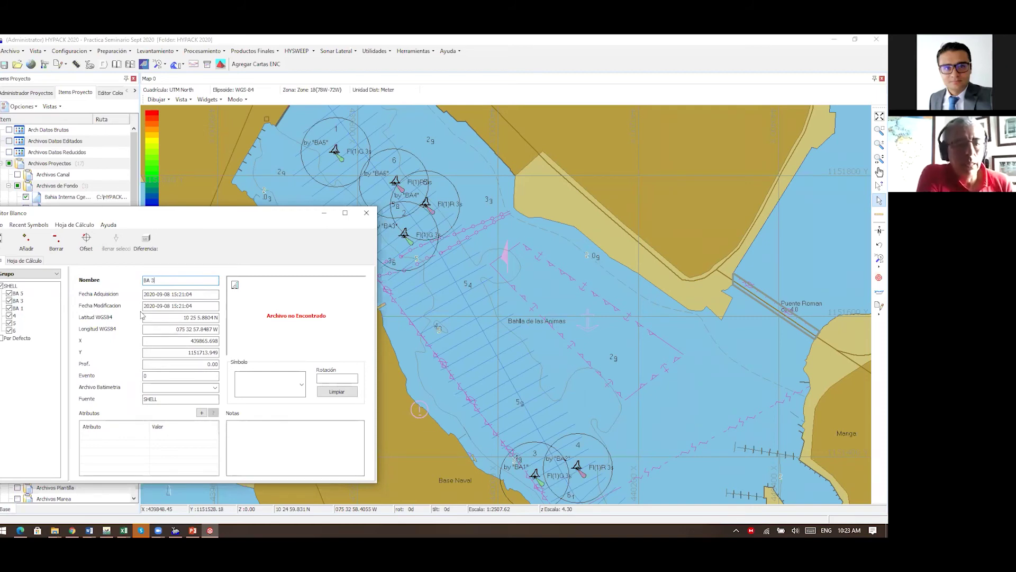
- Assign the green lateral beacon symbol BCNLAT16 to target BA 5
click(17, 294)
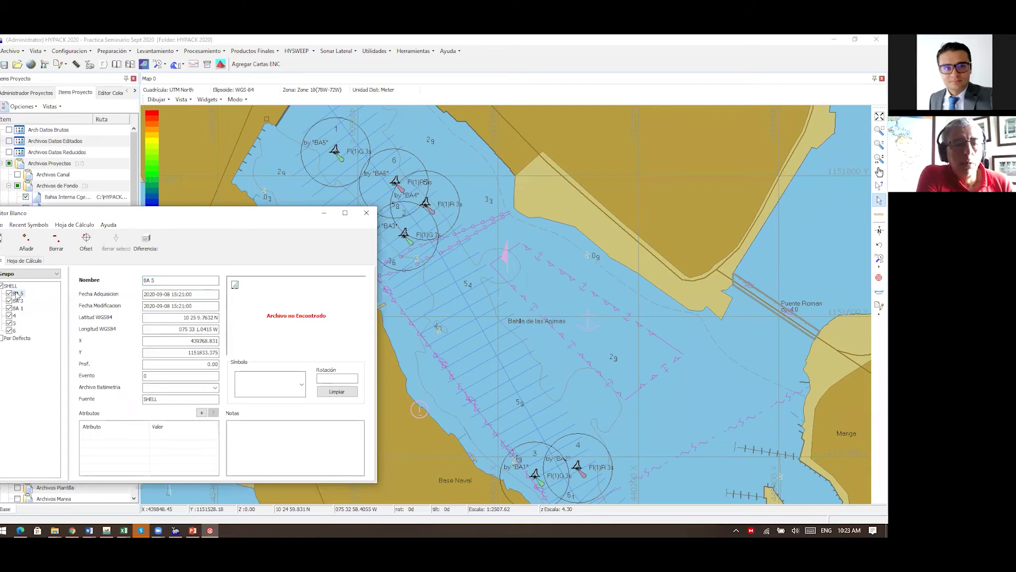
click(302, 386)
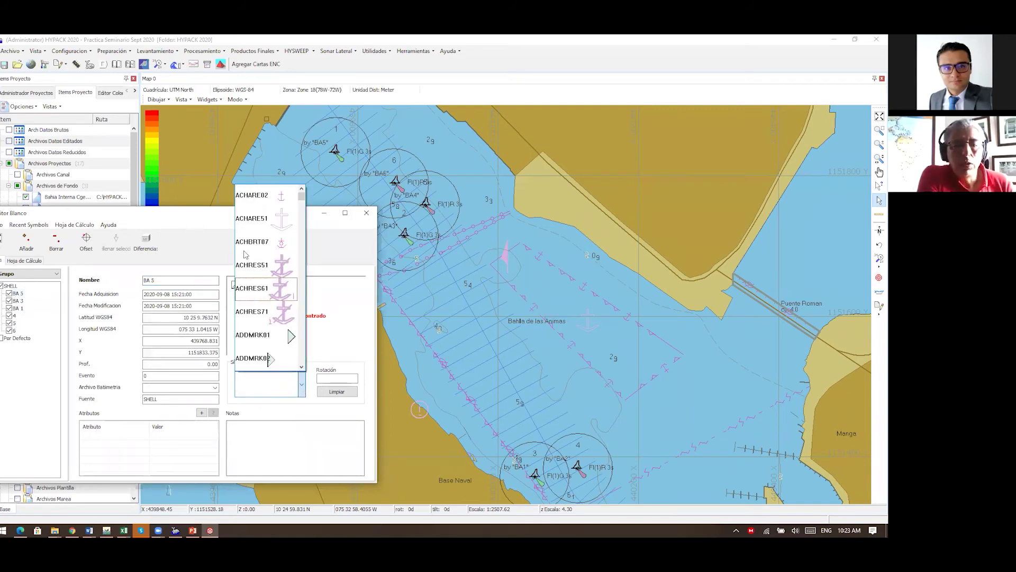
scroll(259, 277, down, 1)
scroll(259, 280, down, 8)
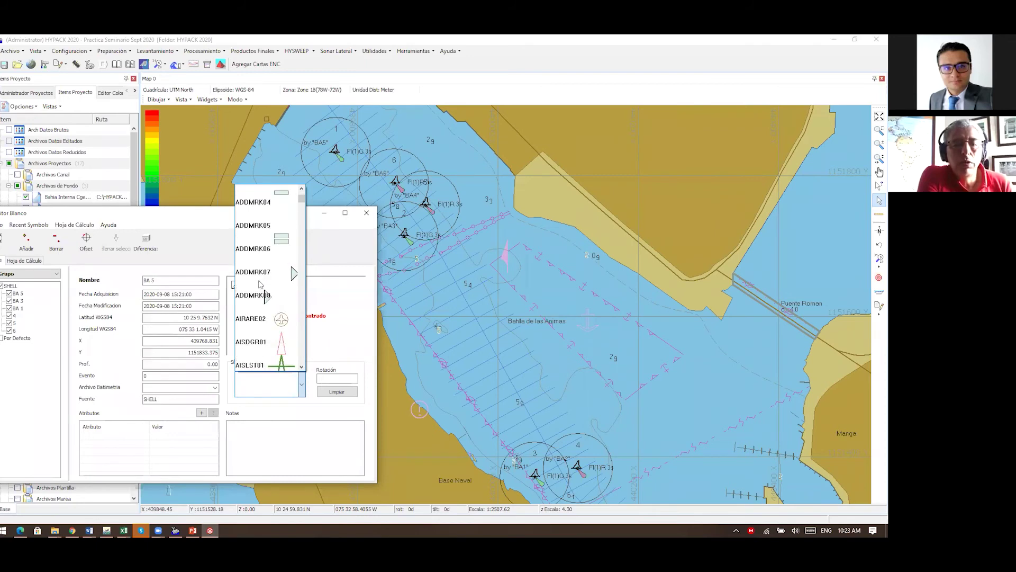
scroll(260, 286, down, 1)
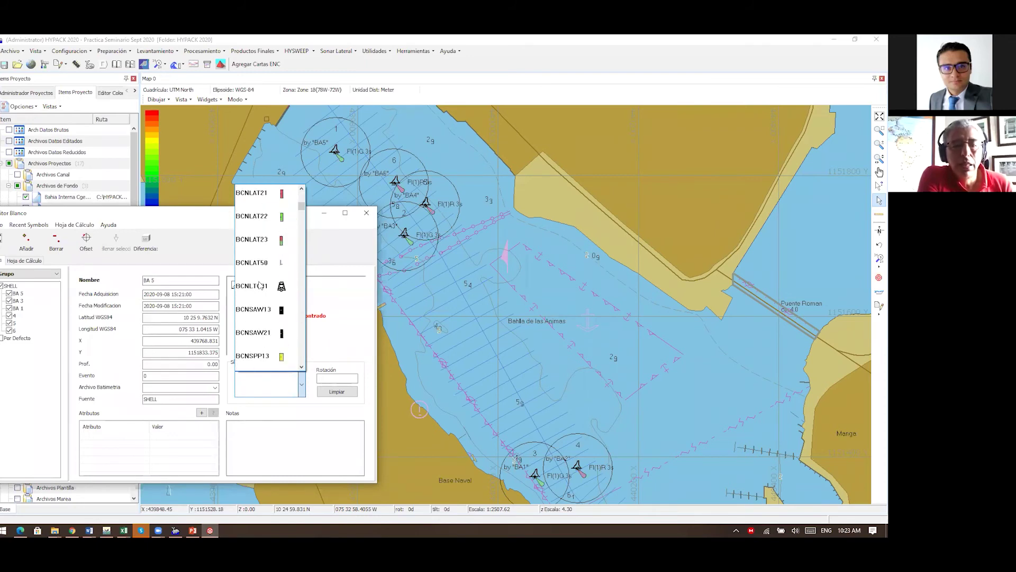
scroll(260, 286, up, 1)
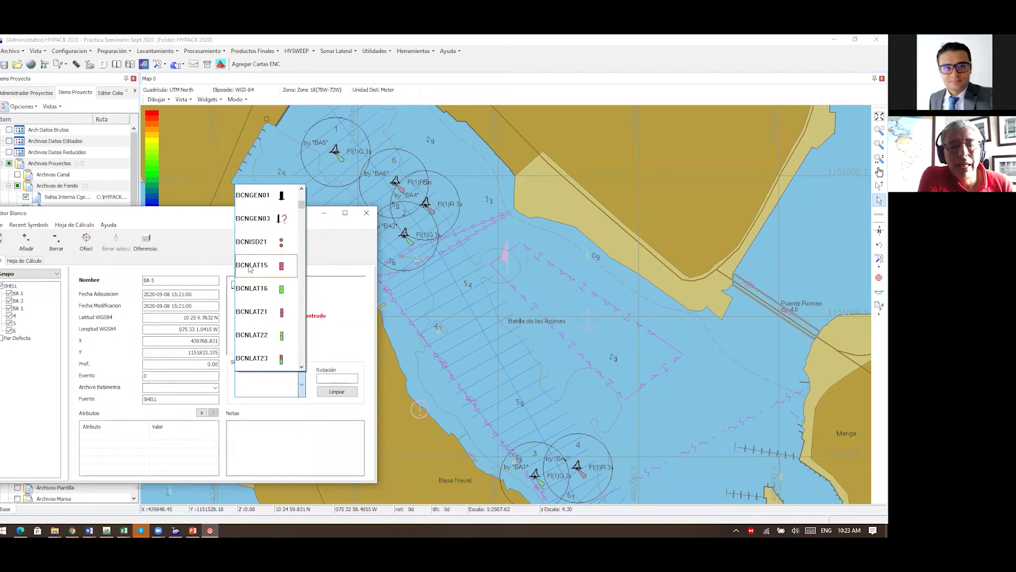
click(253, 291)
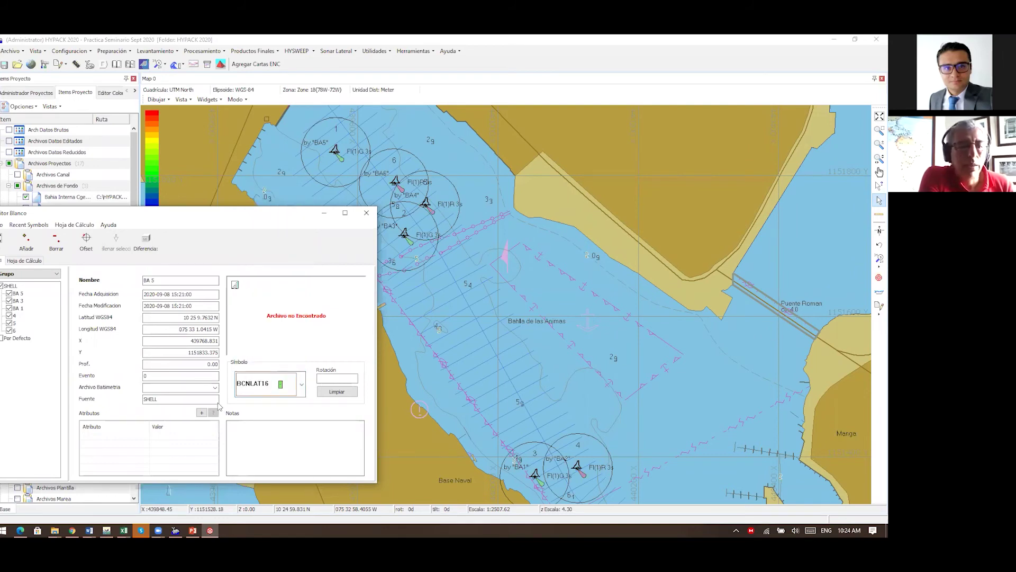
- Give target BA 3 the symbol BCNLAT16
click(16, 300)
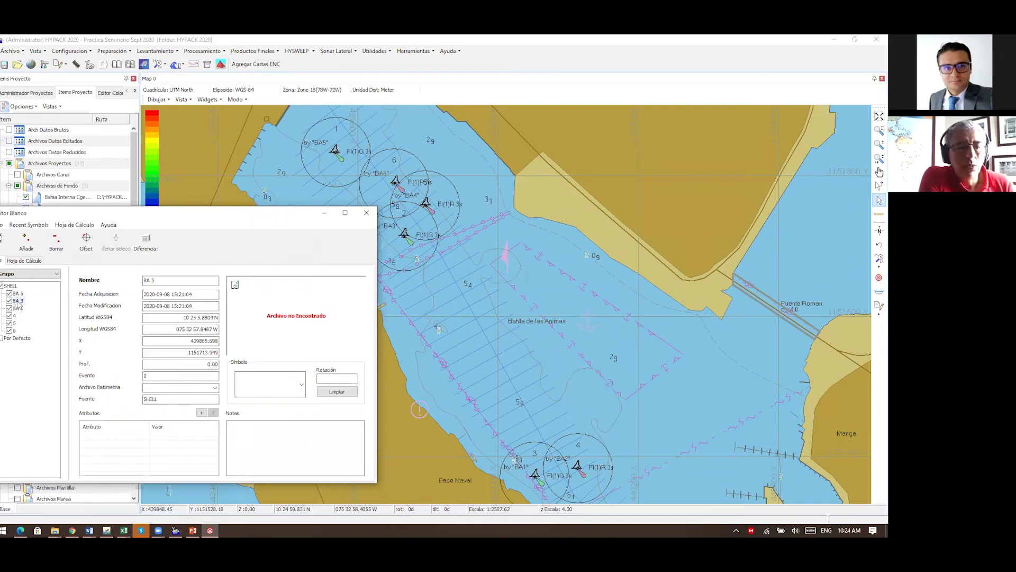
click(302, 387)
scroll(270, 273, down, 5)
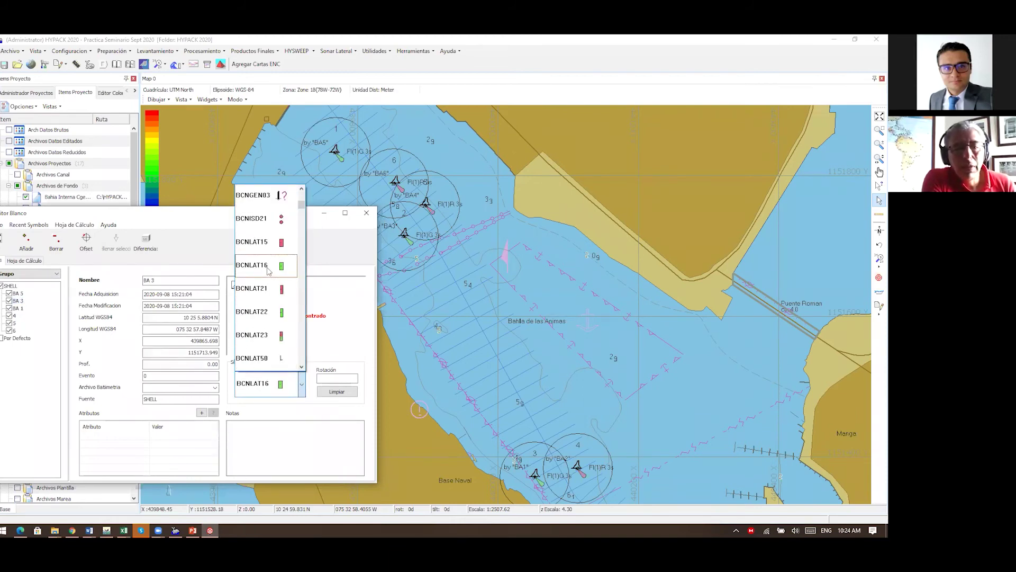
click(267, 266)
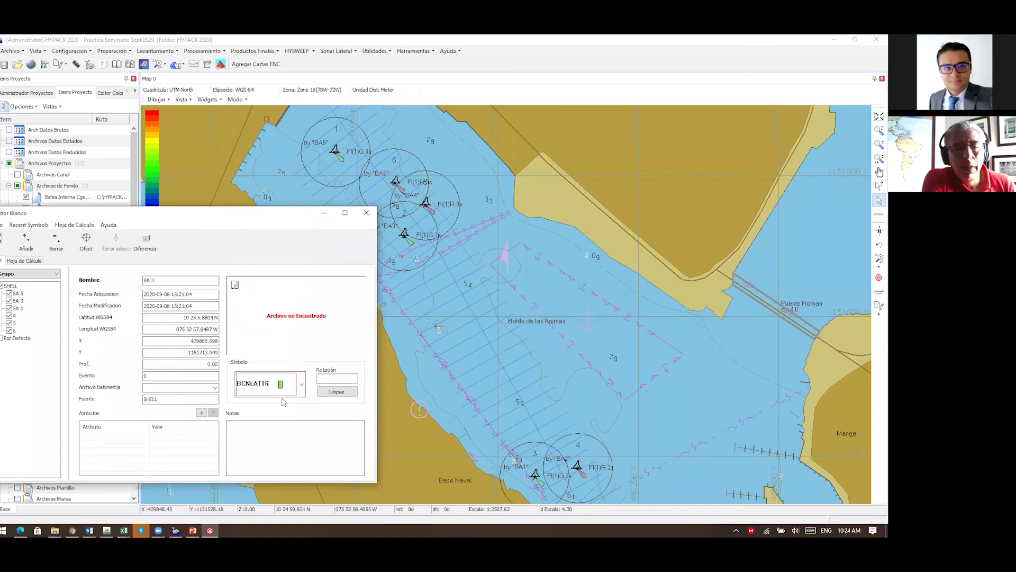
- Set the symbol of target BA 1 to BCNLAT16
click(18, 308)
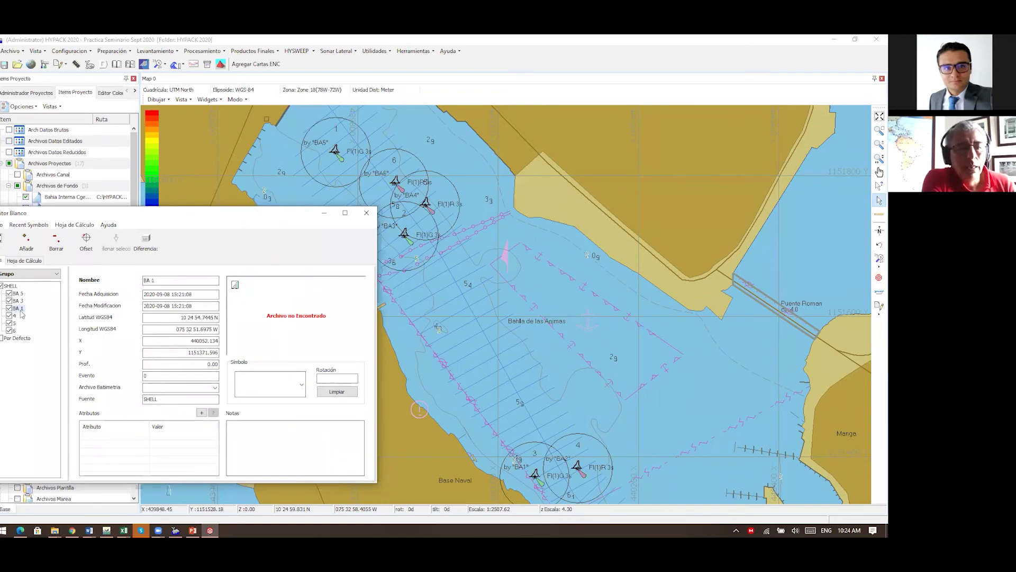
click(302, 386)
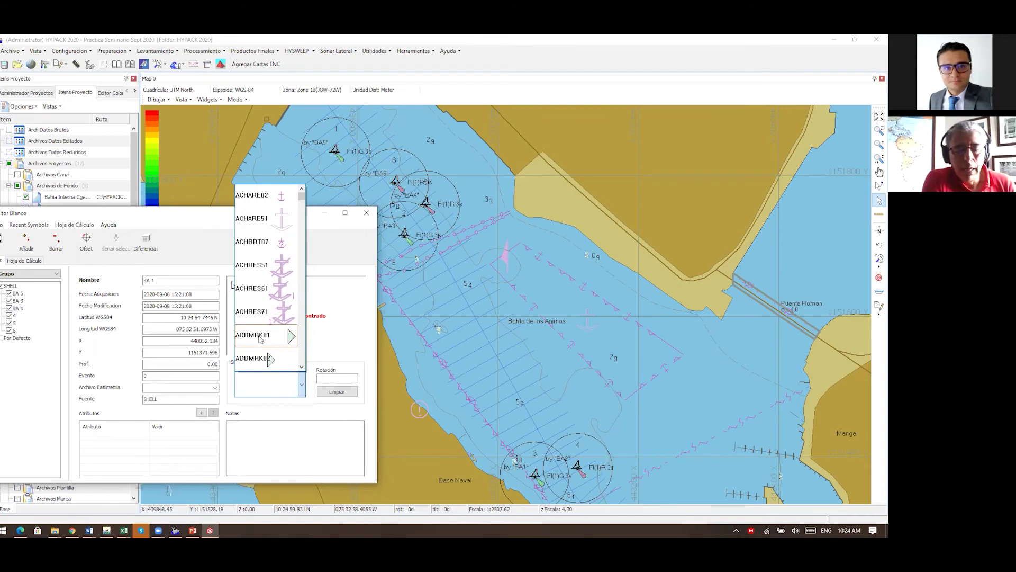
scroll(259, 338, down, 10)
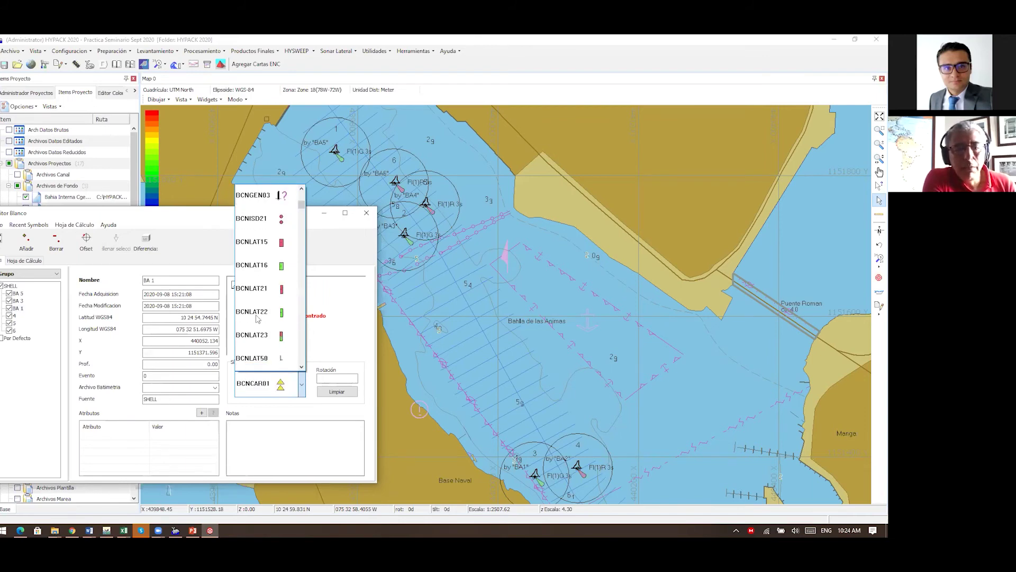
click(254, 273)
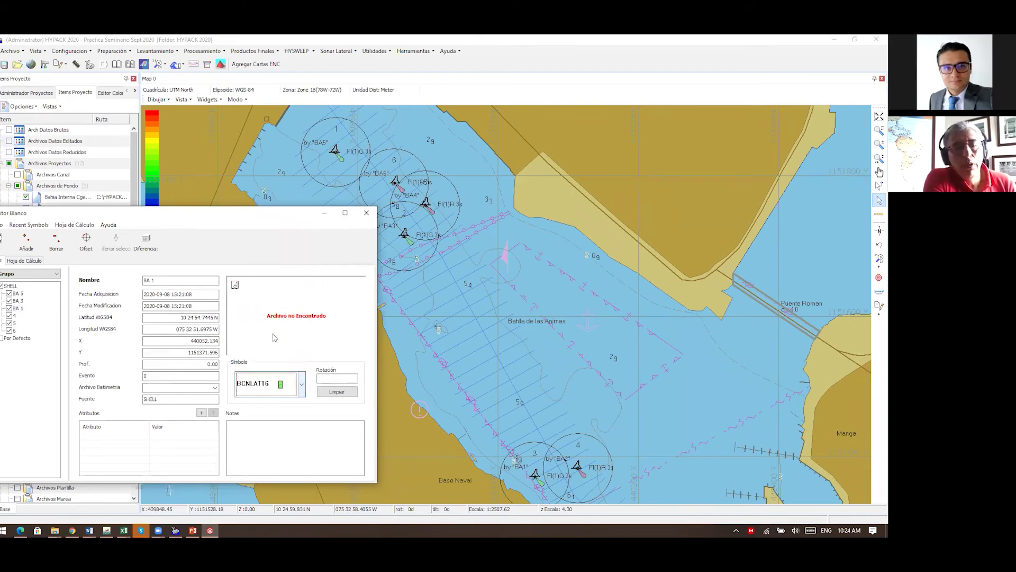
- Look through the buoy symbols of the BOY series available for target BA 1
click(302, 386)
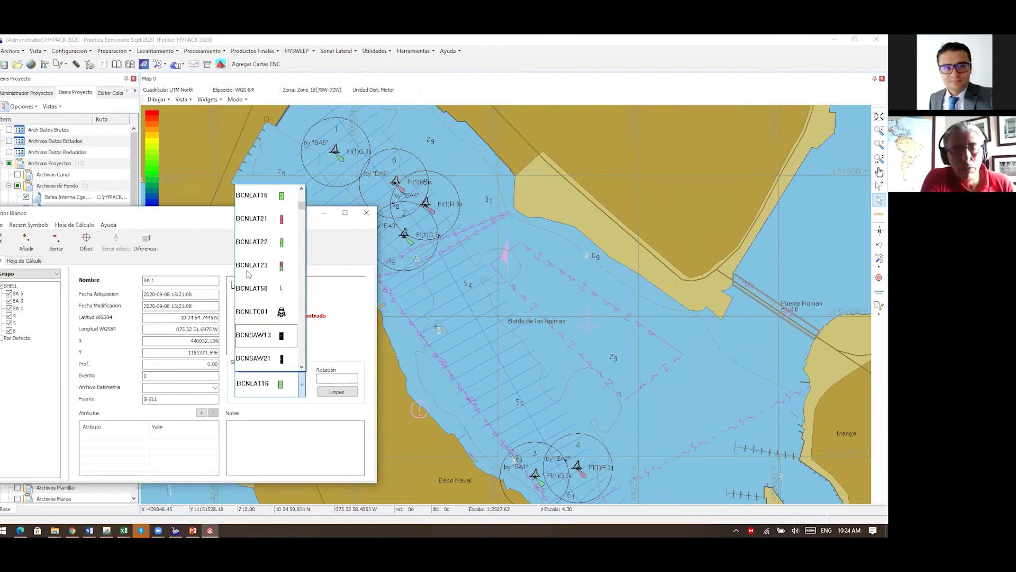
scroll(260, 322, down, 3)
scroll(260, 321, down, 6)
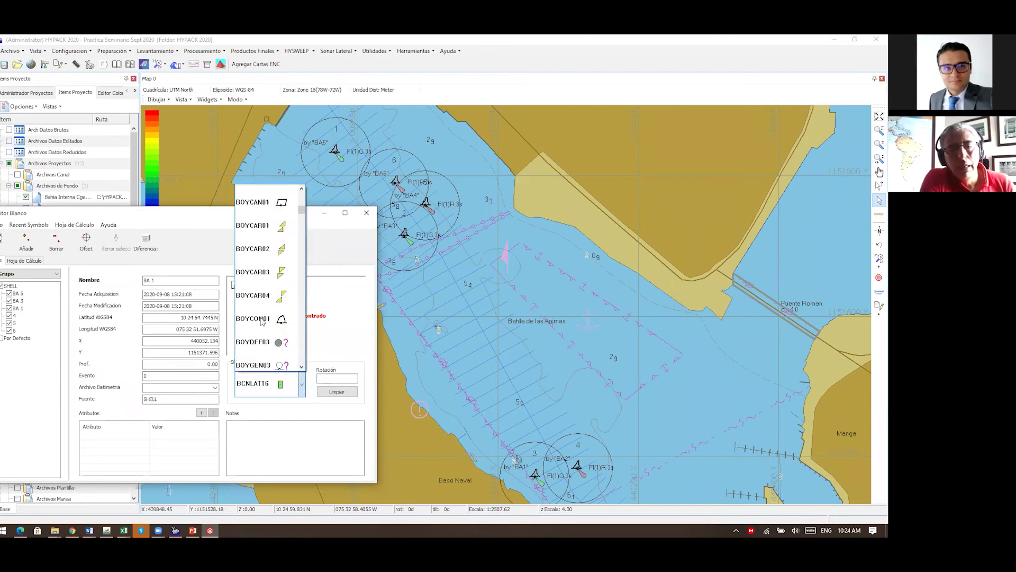
scroll(260, 321, up, 3)
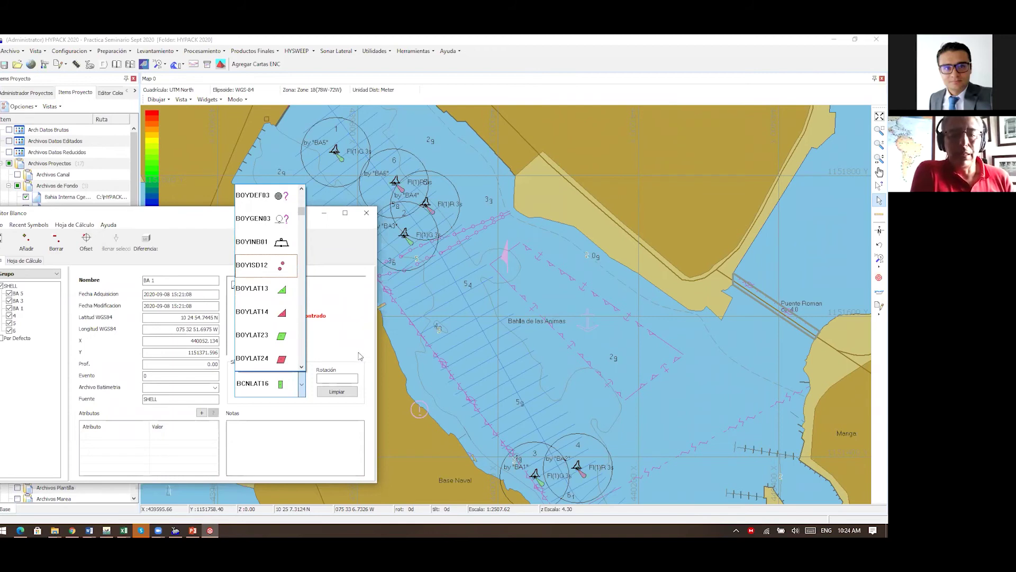
click(344, 252)
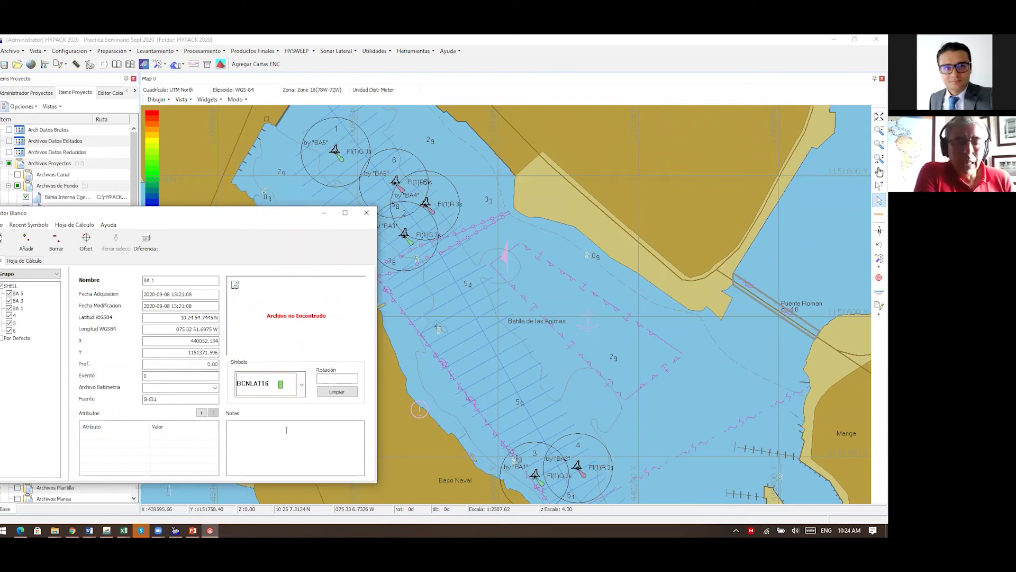
- Add the note "Boya reportada como golpeada por un buque. Verificar flotabilidad" to target BA 1 and close the target editor
click(257, 432)
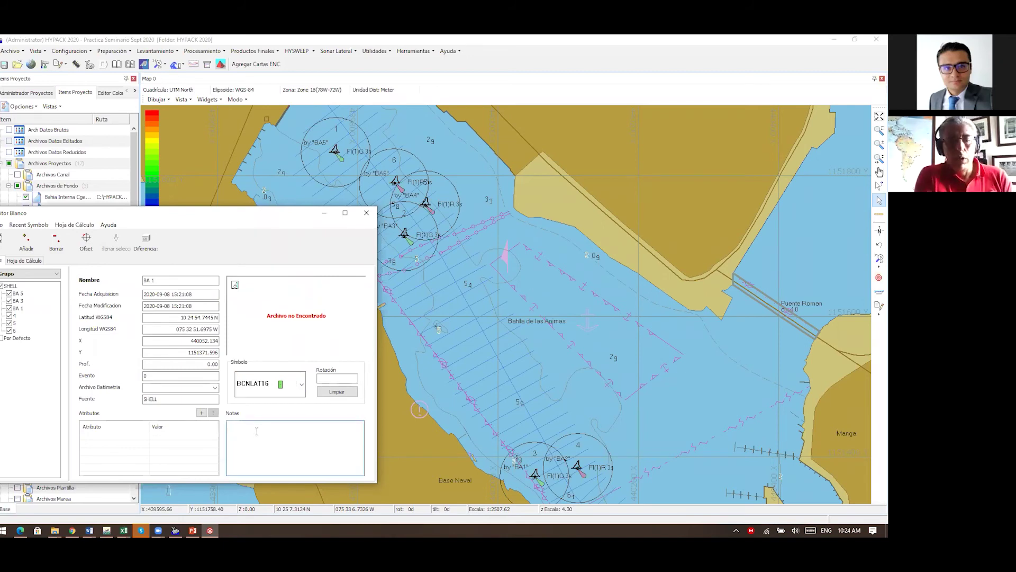
text(bOA)
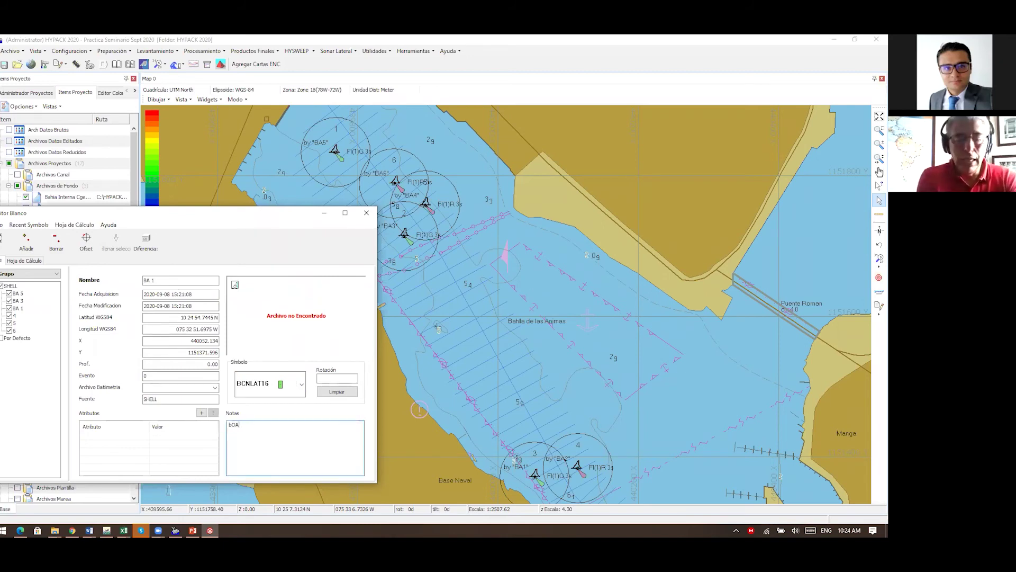
key(BackSpace)
key(BackSpace)
key(BackSpace)
key(BackSpace)
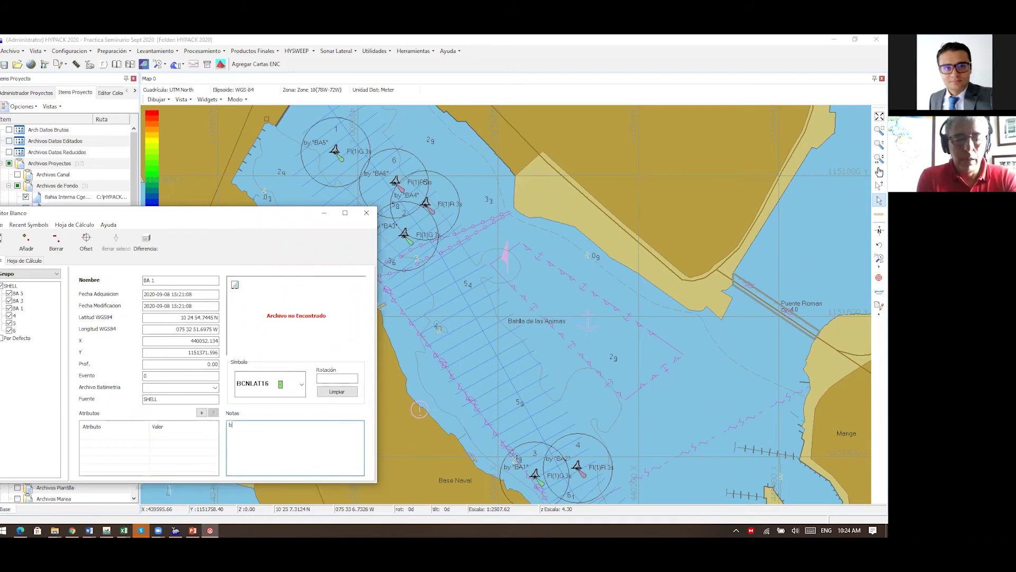
text(Boya )
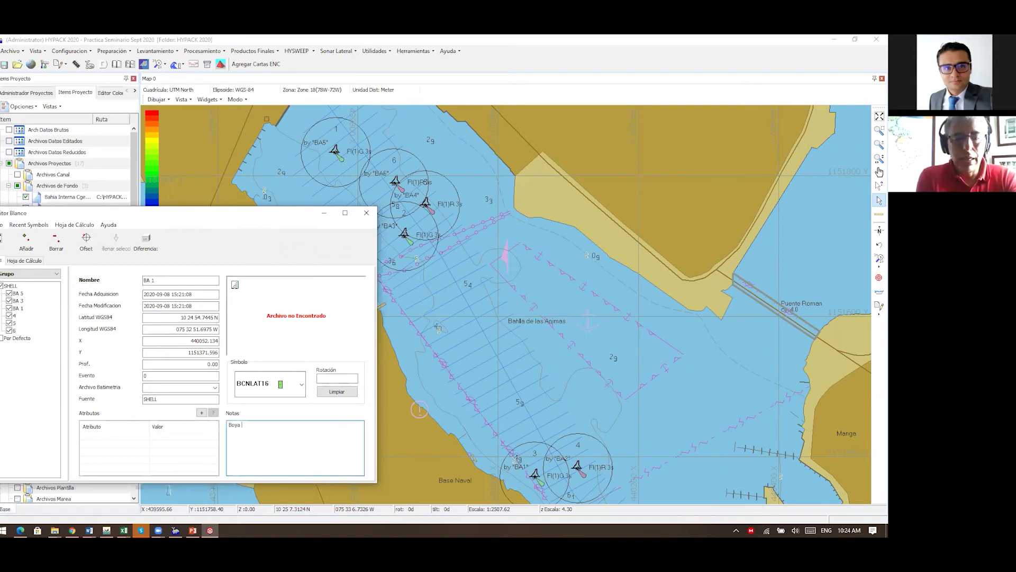
text(reportada )
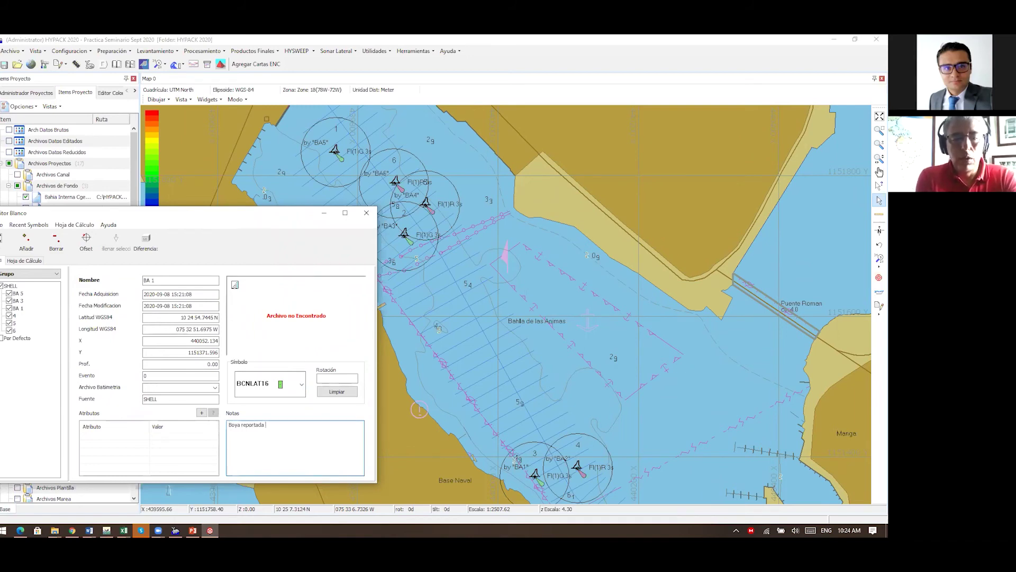
text(como g)
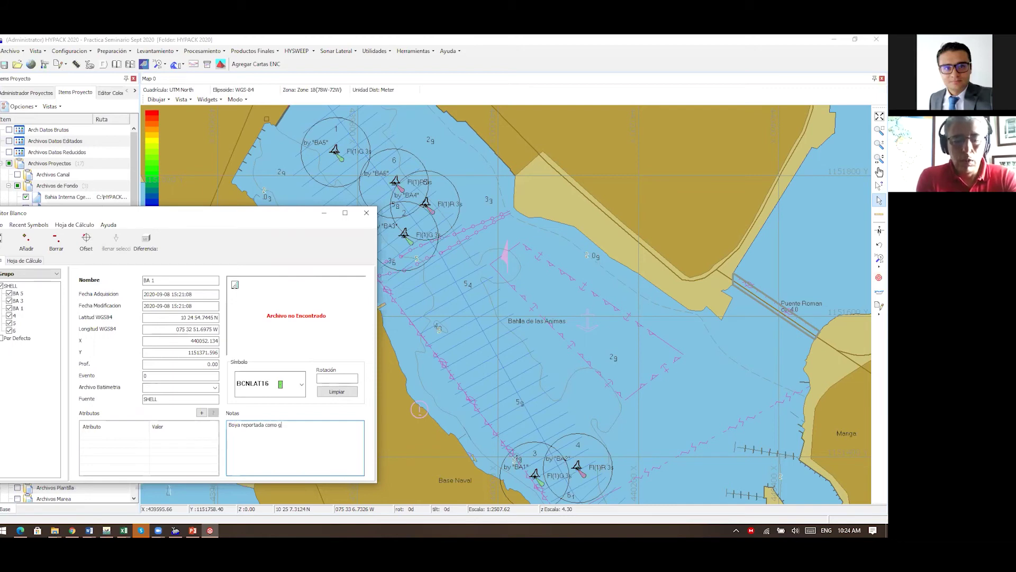
text(olpeada)
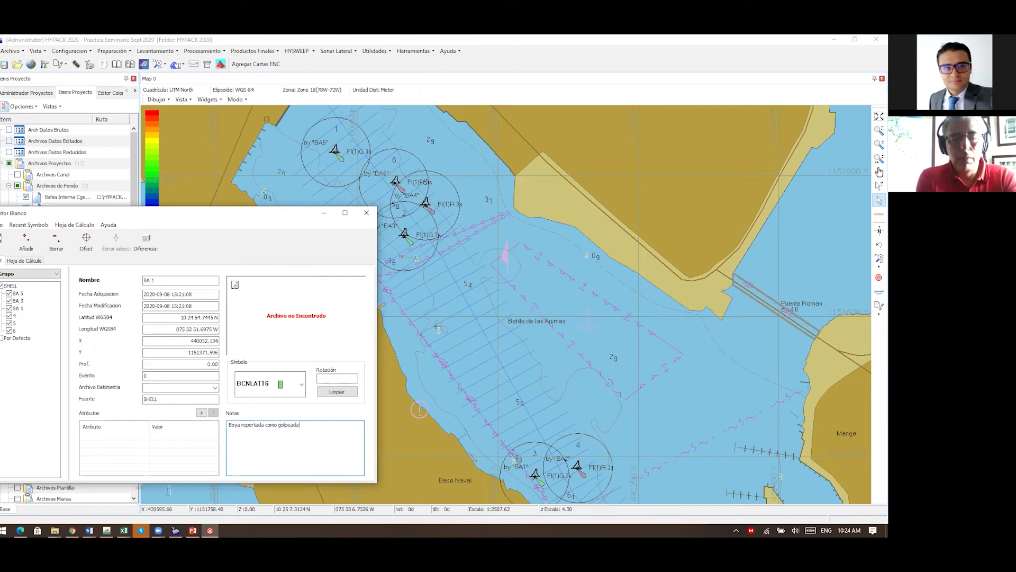
text( por un buque)
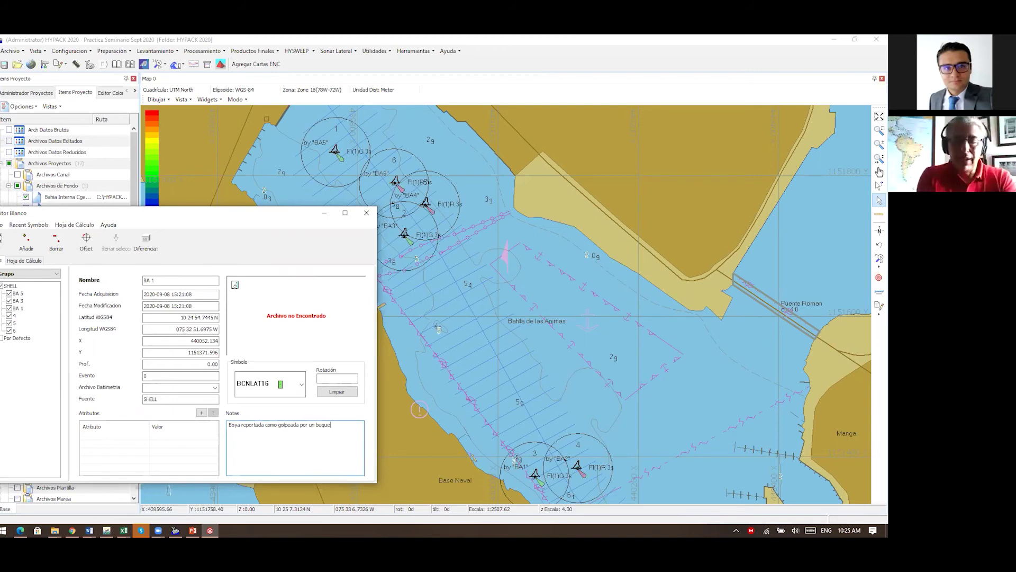
text(. Verific)
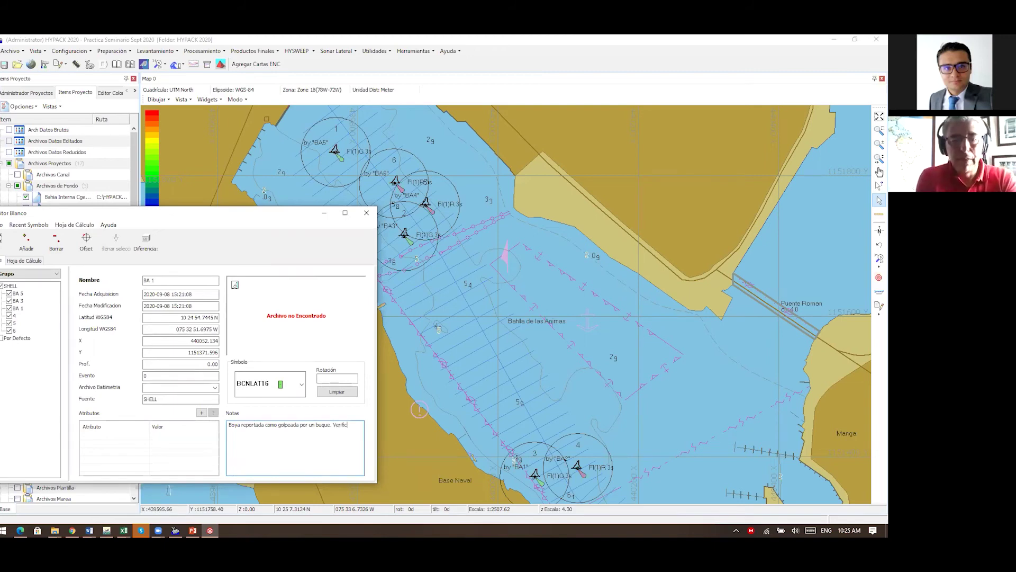
text(ar flotab)
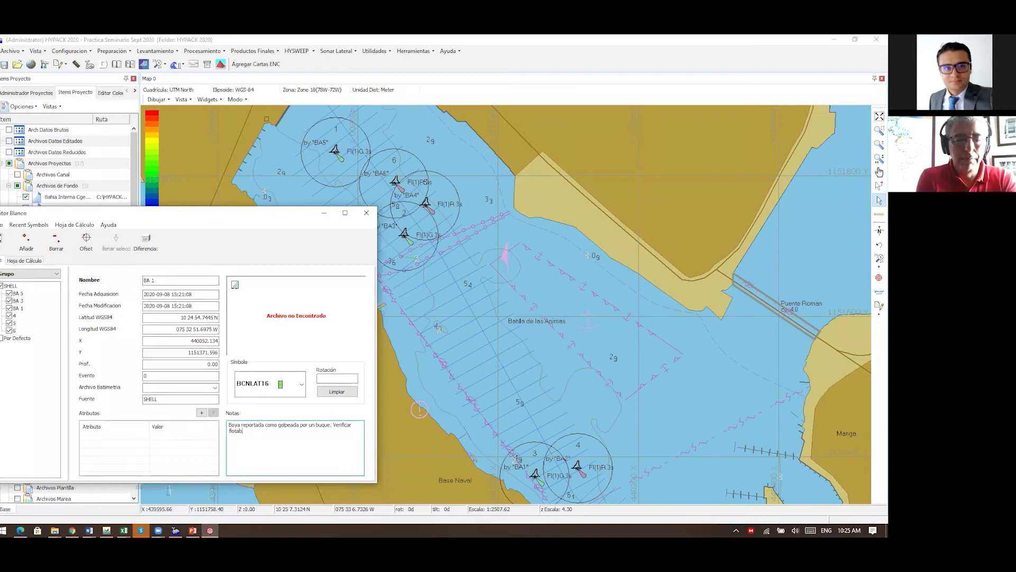
text(ilidad)
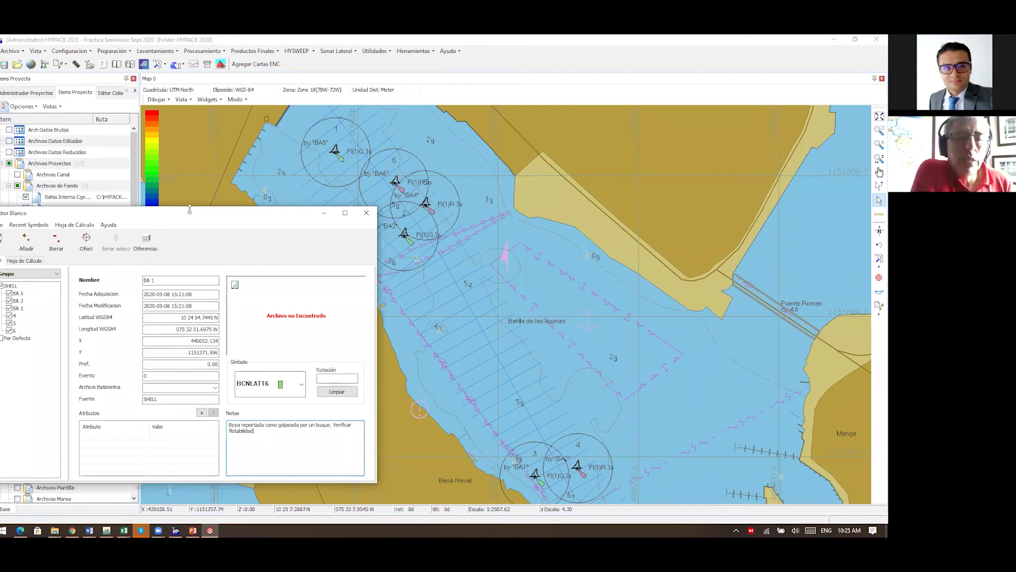
drag(191, 220, 491, 202)
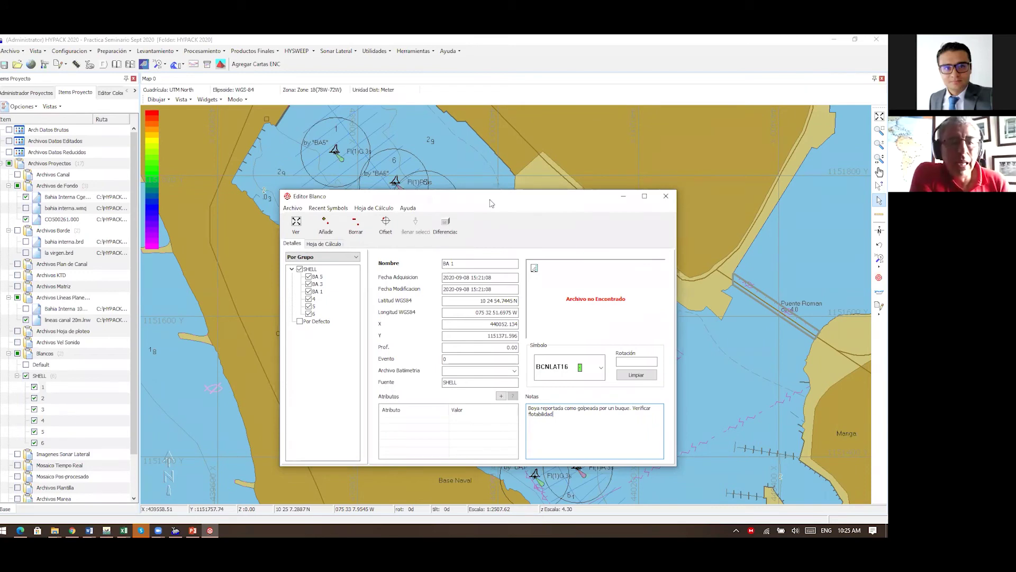
click(666, 199)
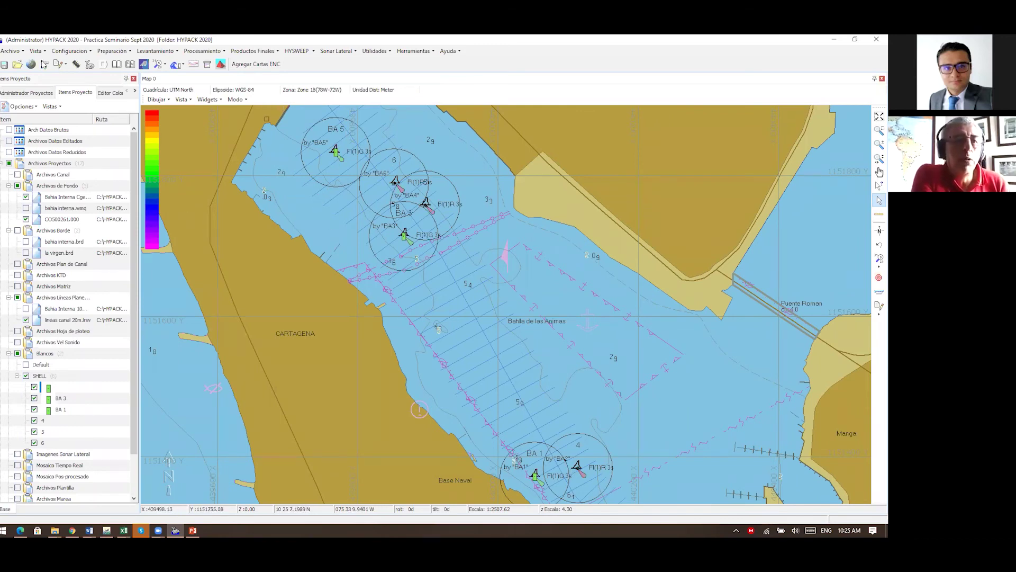
- Set the circle radius of the targets to 5 in the configuration and accept the change
click(44, 64)
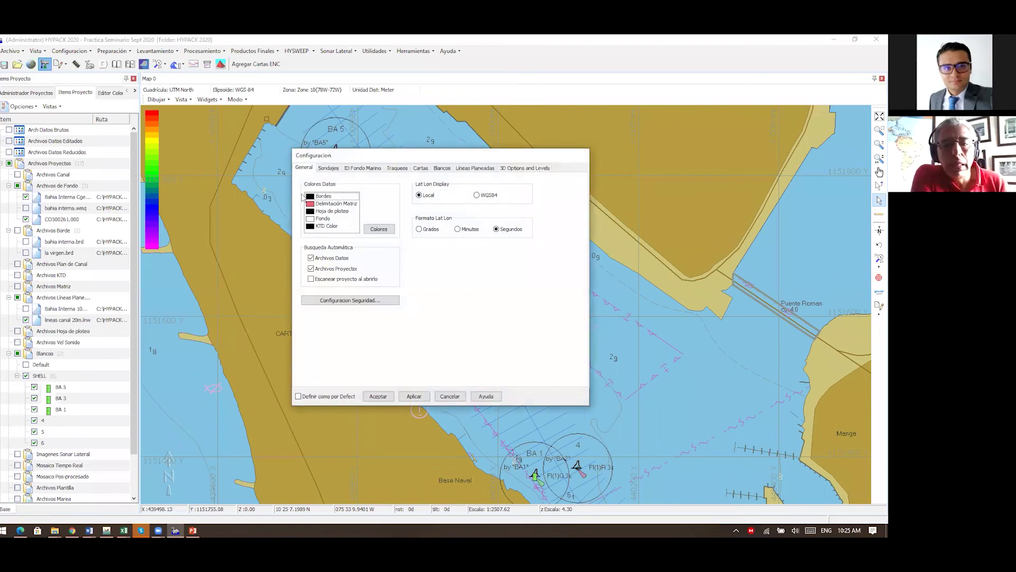
click(439, 169)
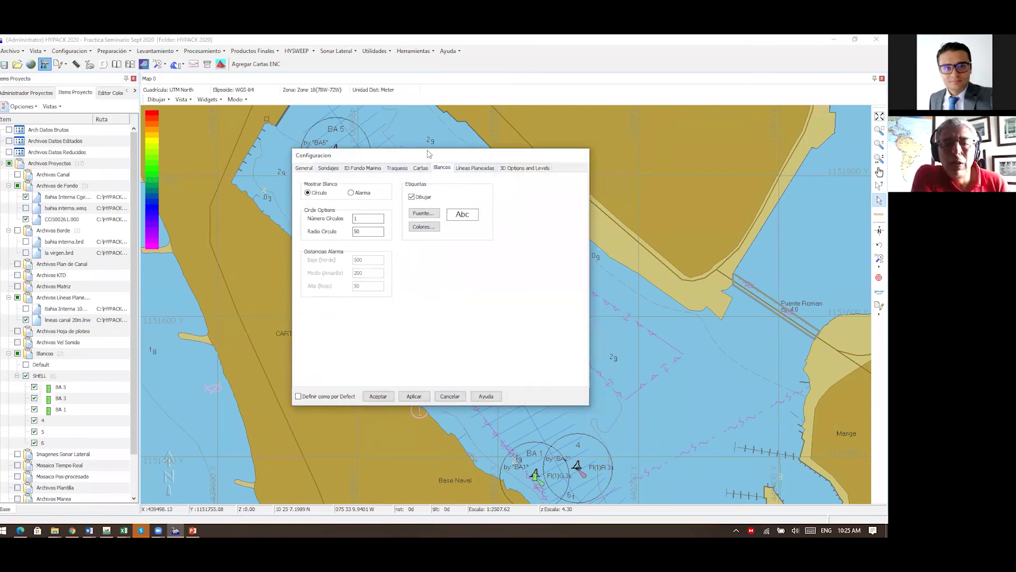
drag(429, 154, 654, 161)
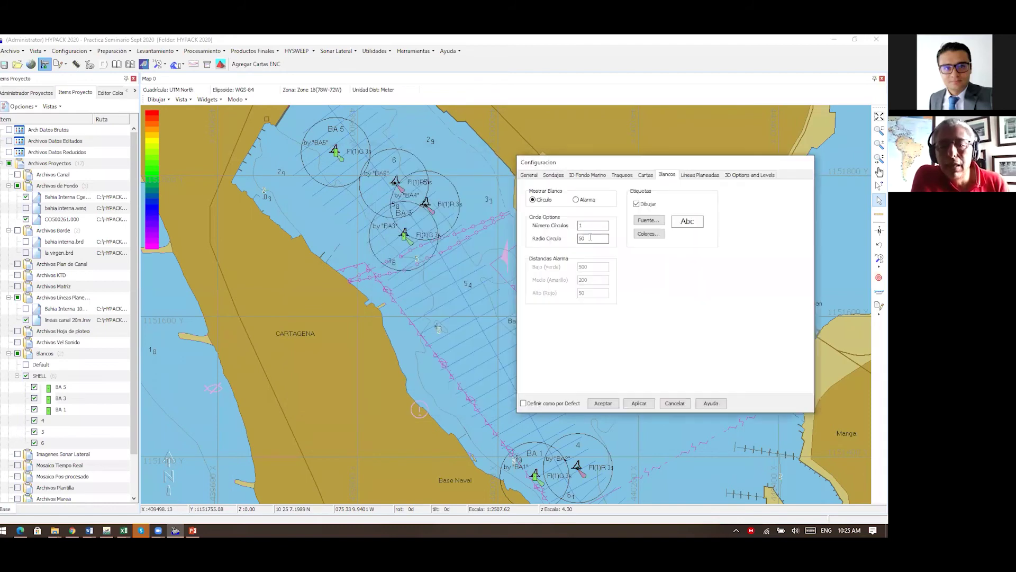
drag(590, 239, 571, 238)
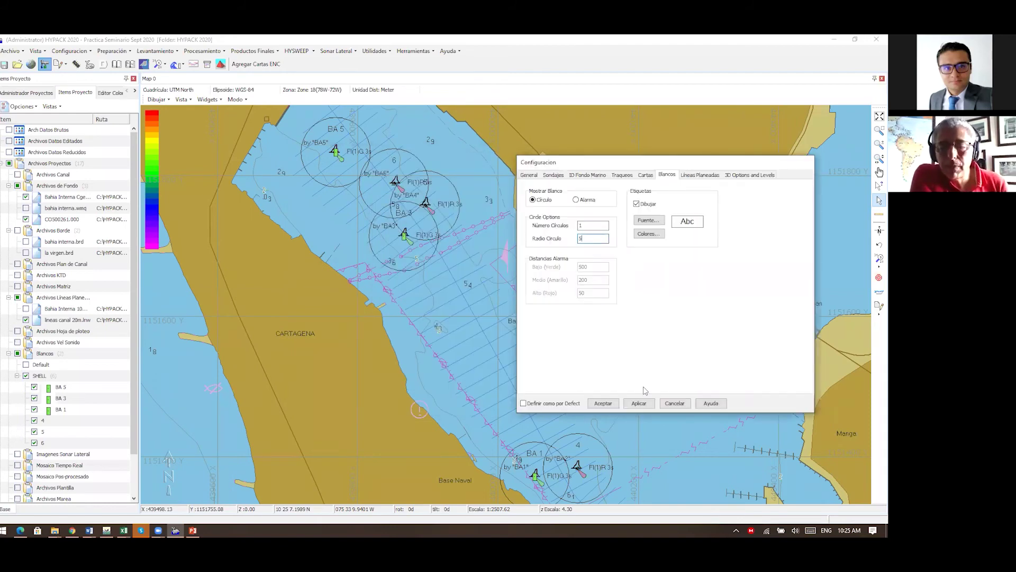
click(642, 405)
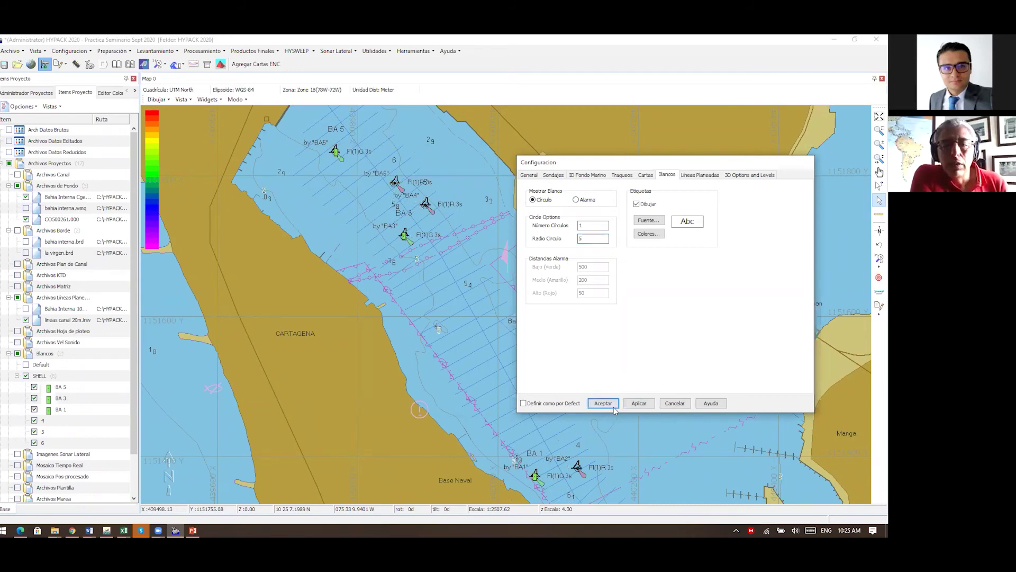
click(613, 406)
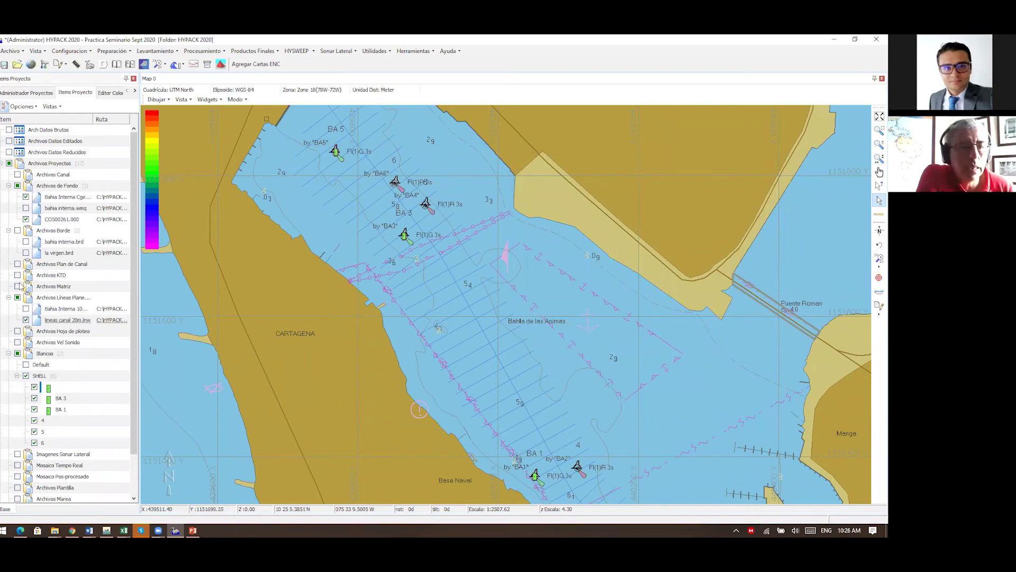
- Hide the ENC chart to examine the targets and planned lines over the satellite image, and show the chart again
click(26, 219)
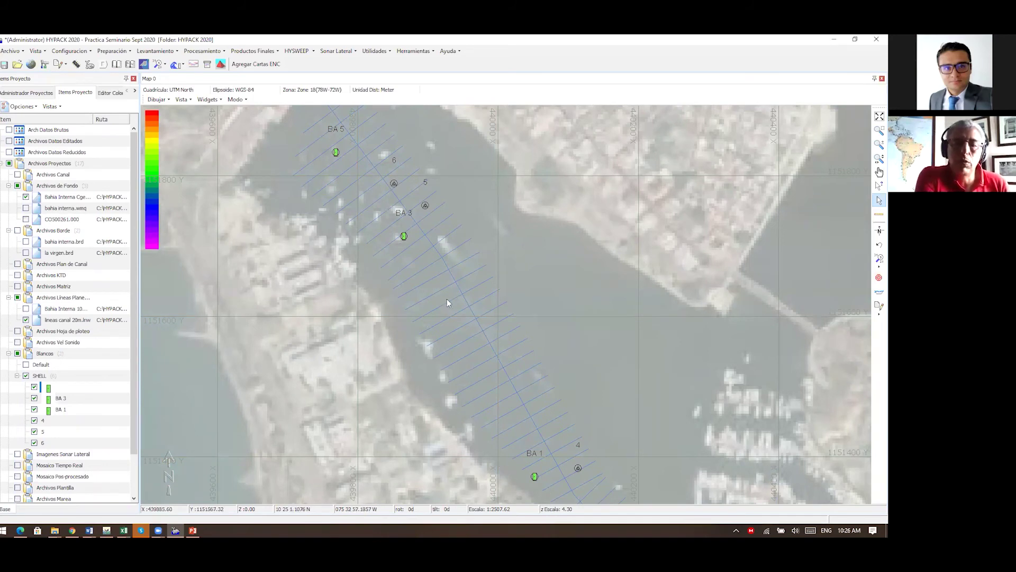
scroll(447, 298, down, 2)
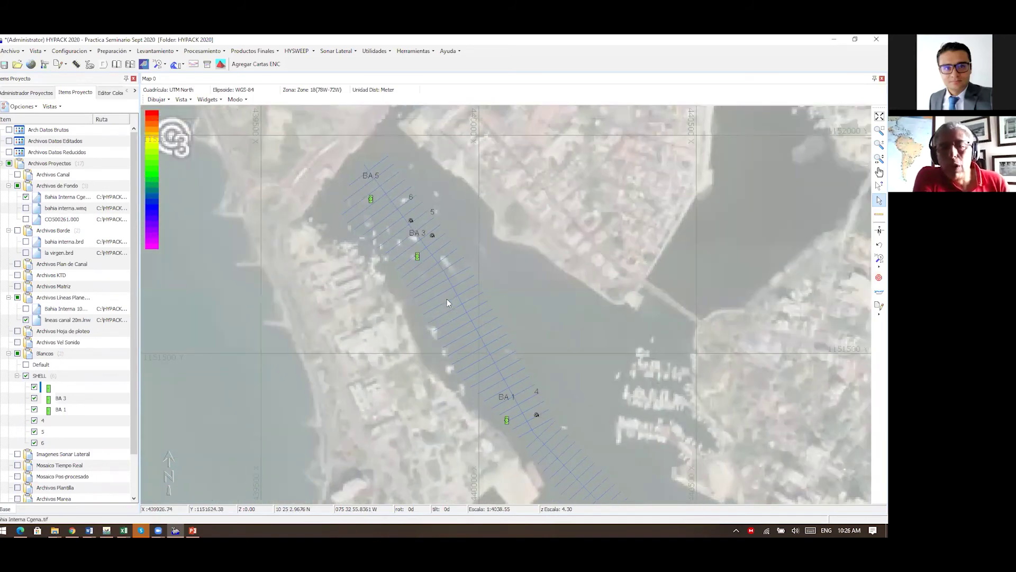
scroll(493, 349, down, 2)
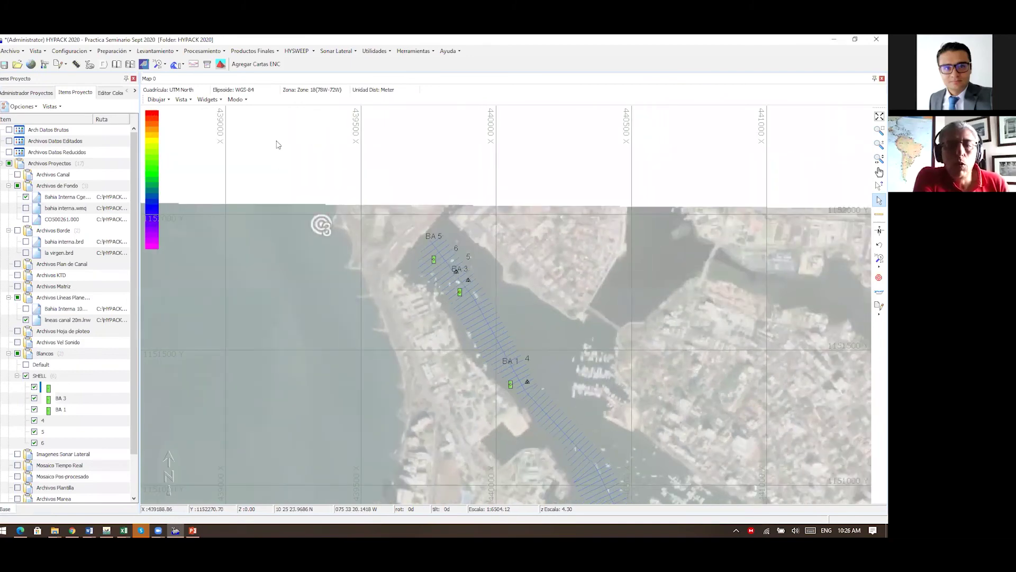
scroll(278, 145, down, 2)
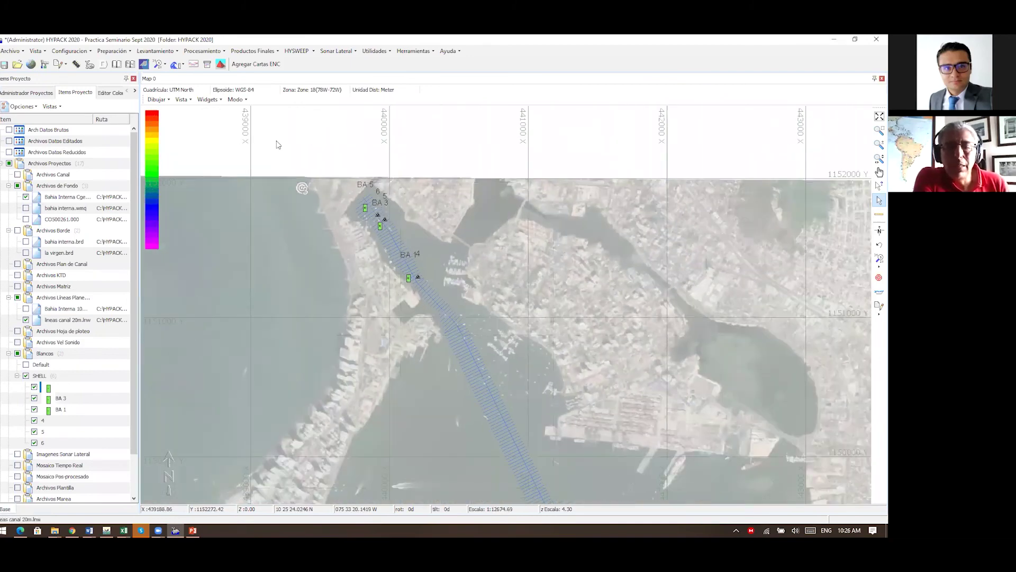
scroll(339, 154, down, 1)
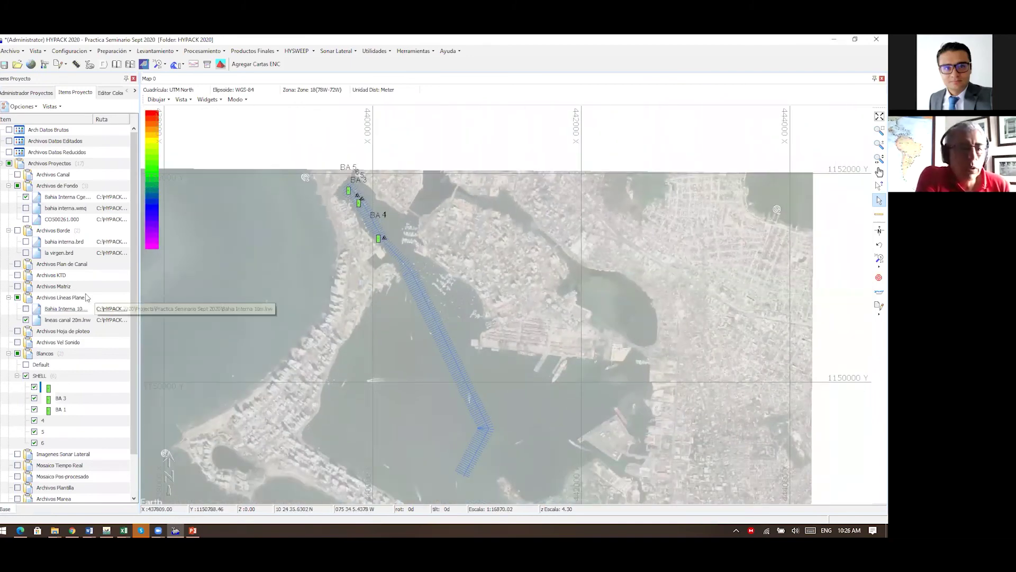
click(25, 219)
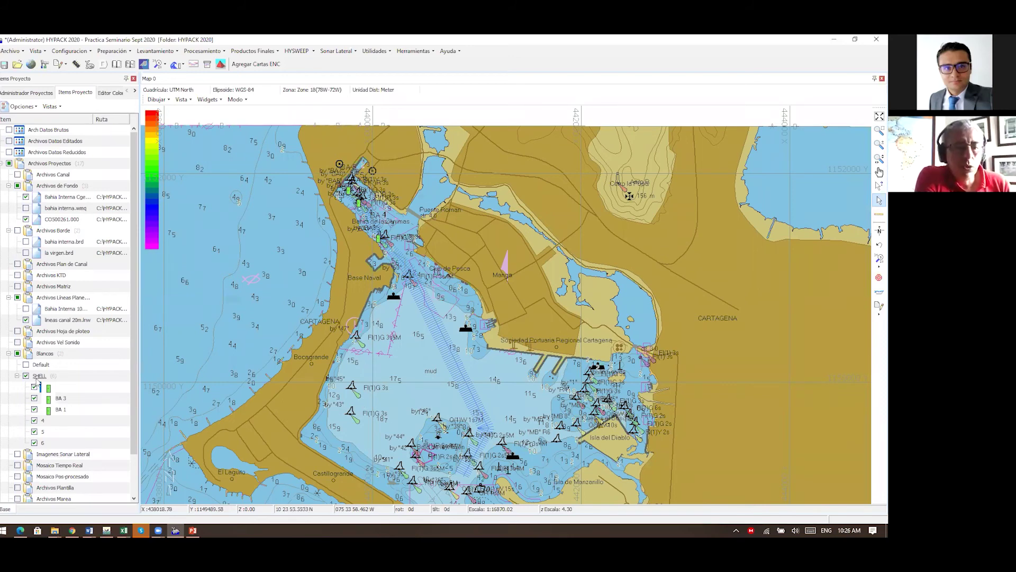
- Start a text import into the SHELL target group with Tab as the delimiter and WGS84 as the units
right_click(40, 377)
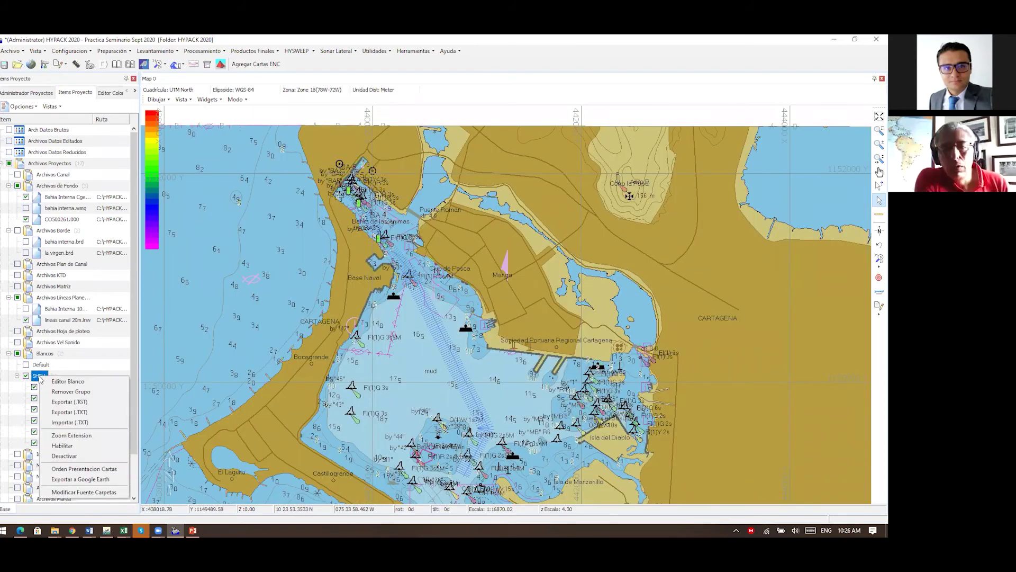
click(61, 423)
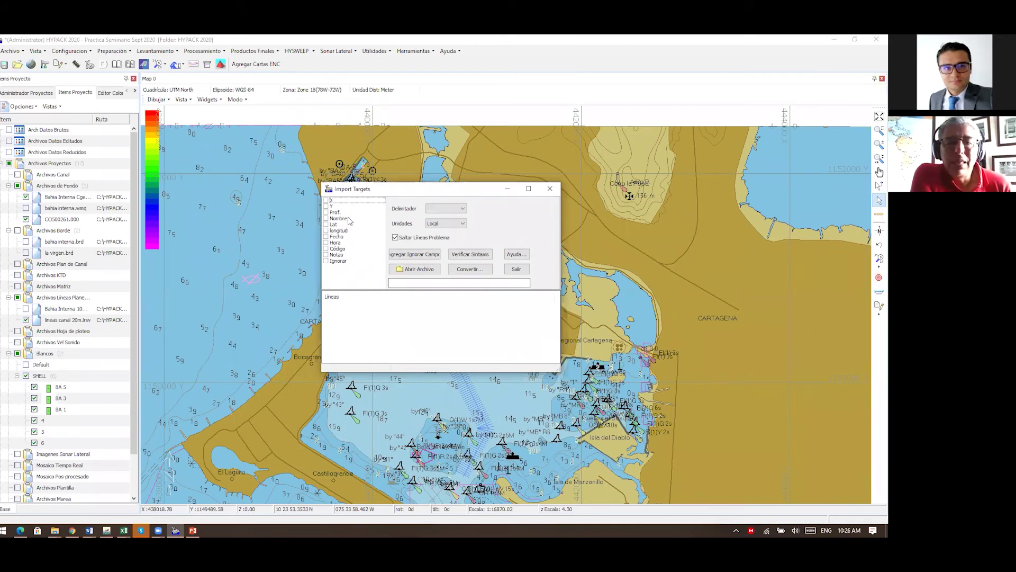
click(463, 210)
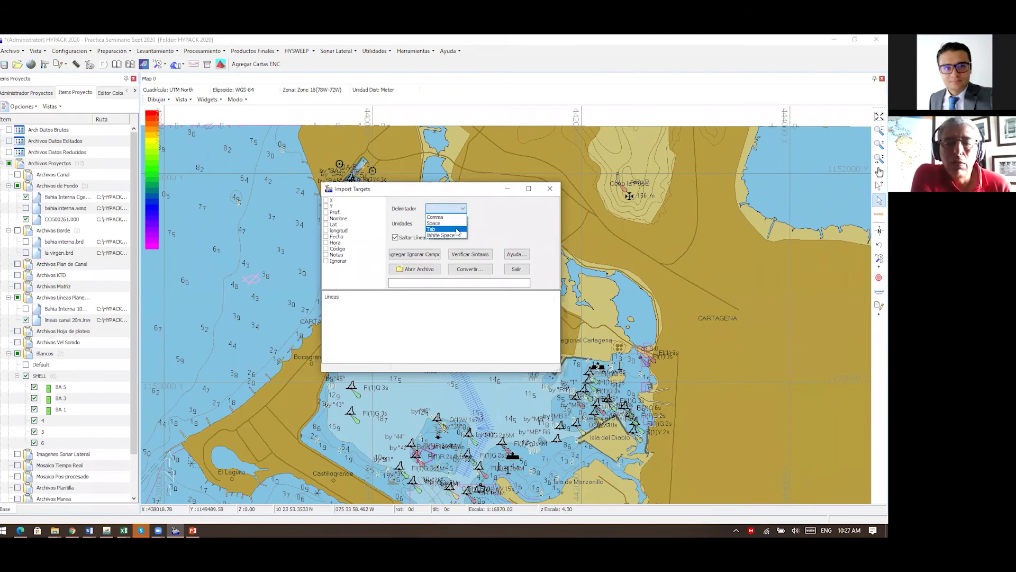
click(458, 232)
click(463, 224)
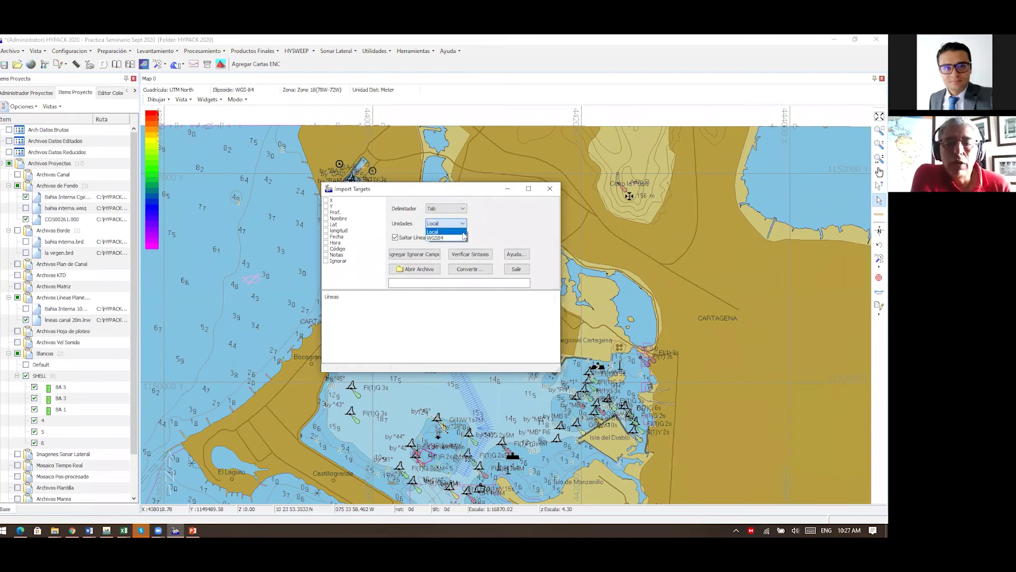
click(463, 238)
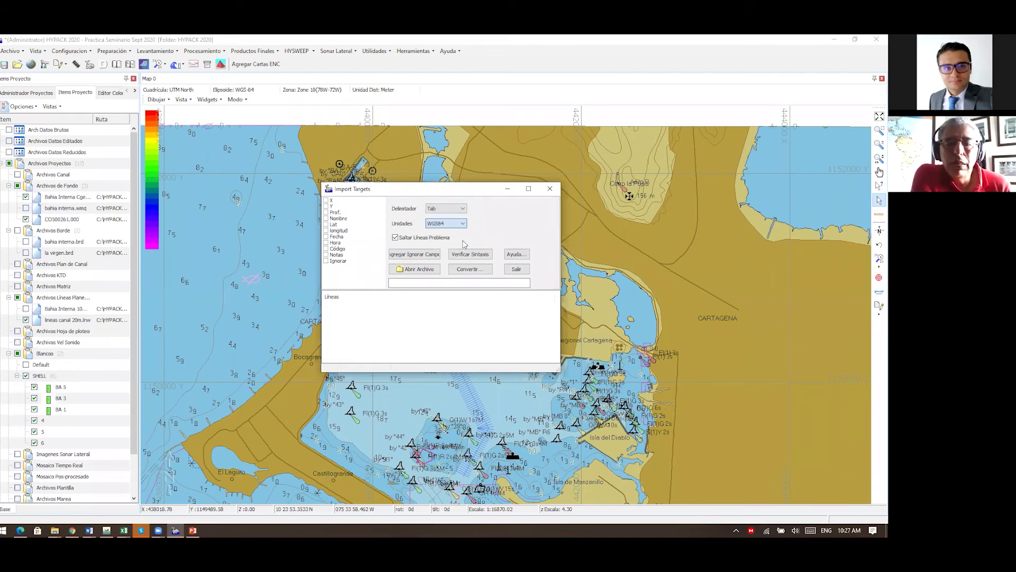
- Load the file Ejercicio boyas como blancos.txt from the Seminario Sept 2020 project folder for the target import
click(408, 271)
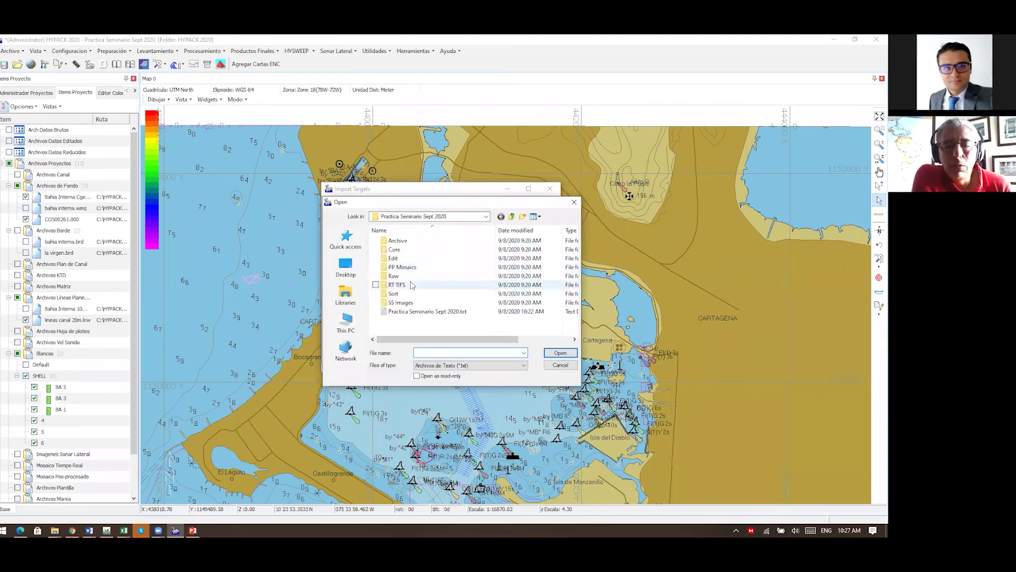
click(485, 217)
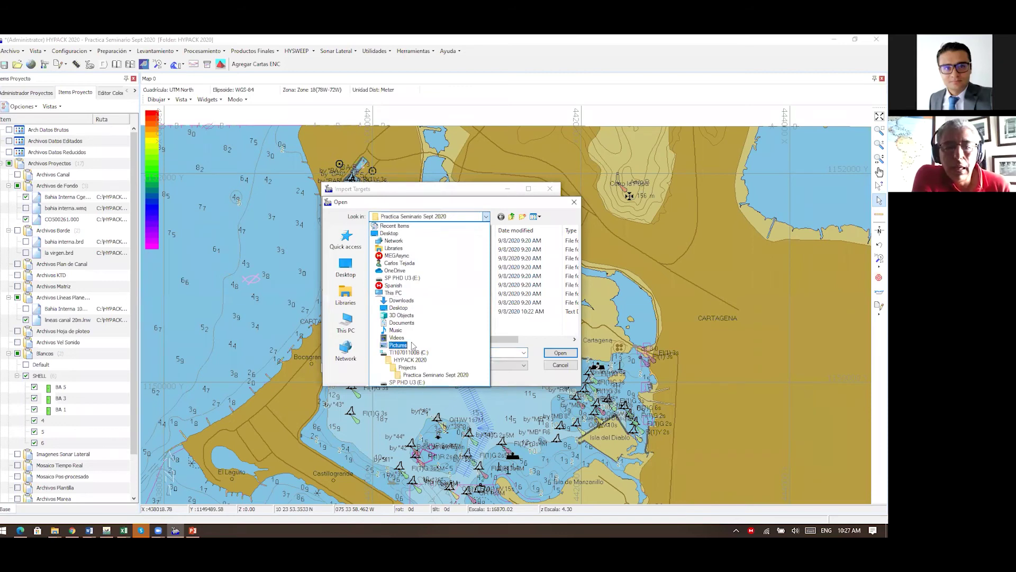
click(415, 368)
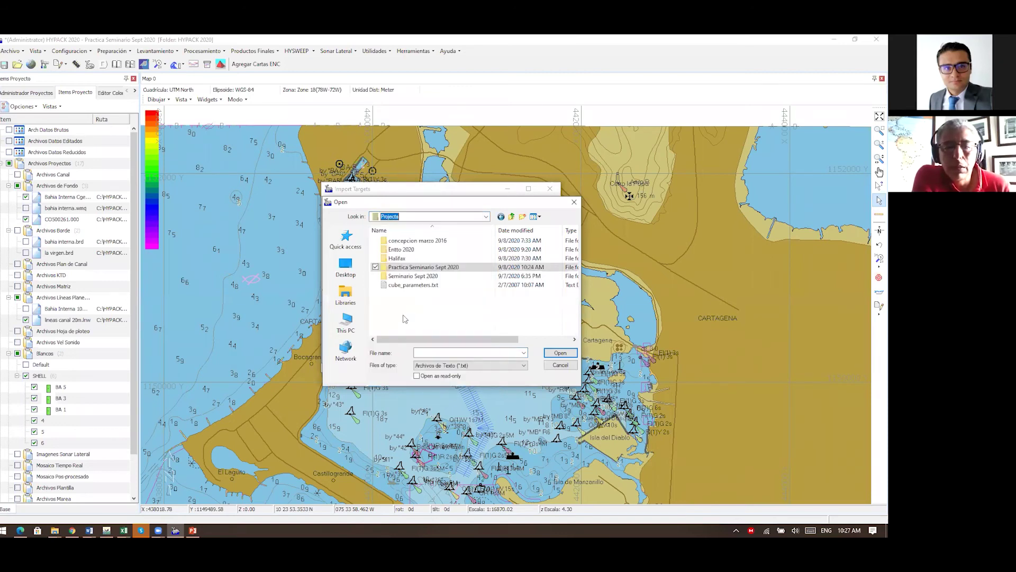
click(403, 278)
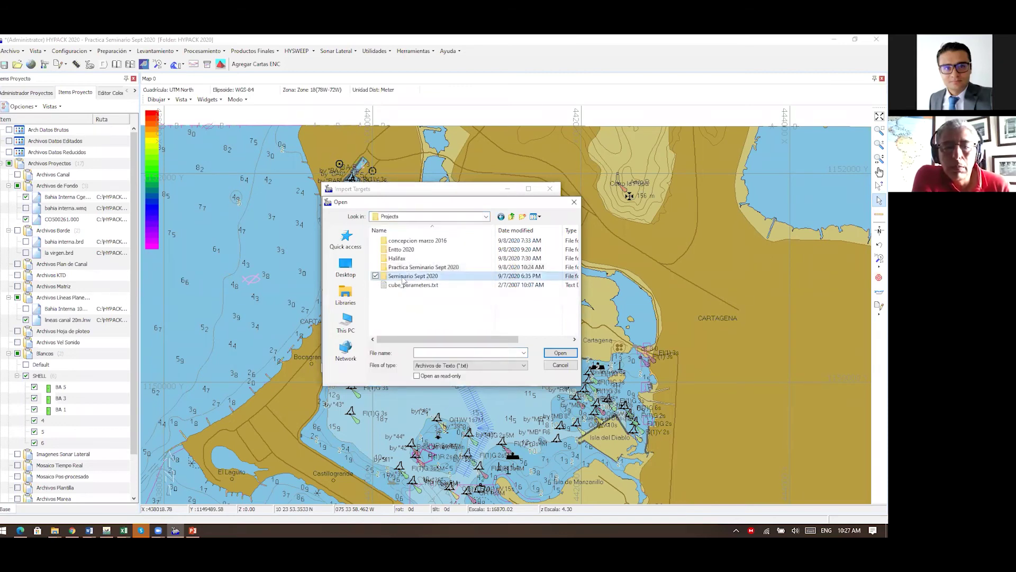
double_click(404, 278)
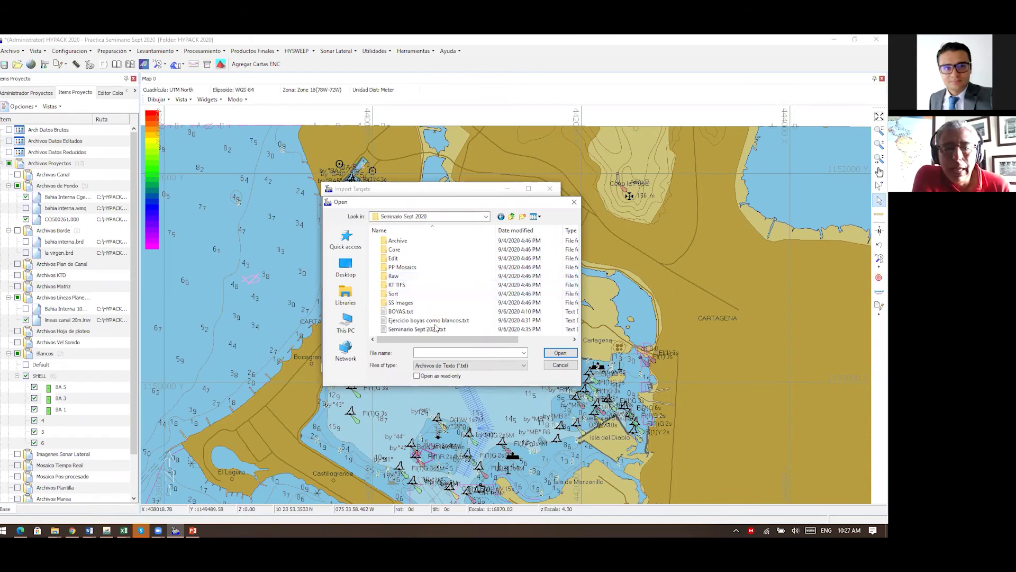
click(437, 321)
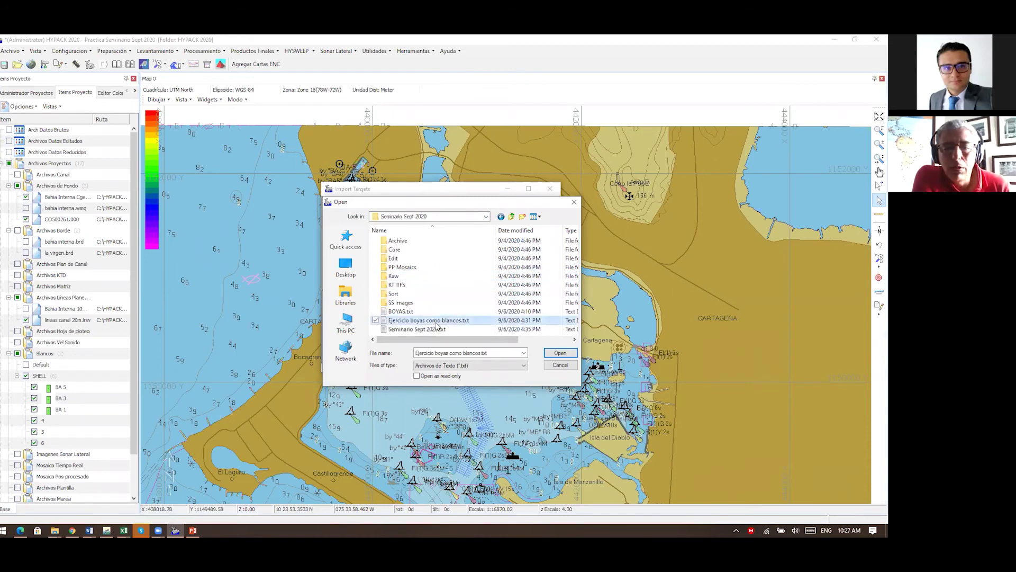
click(552, 355)
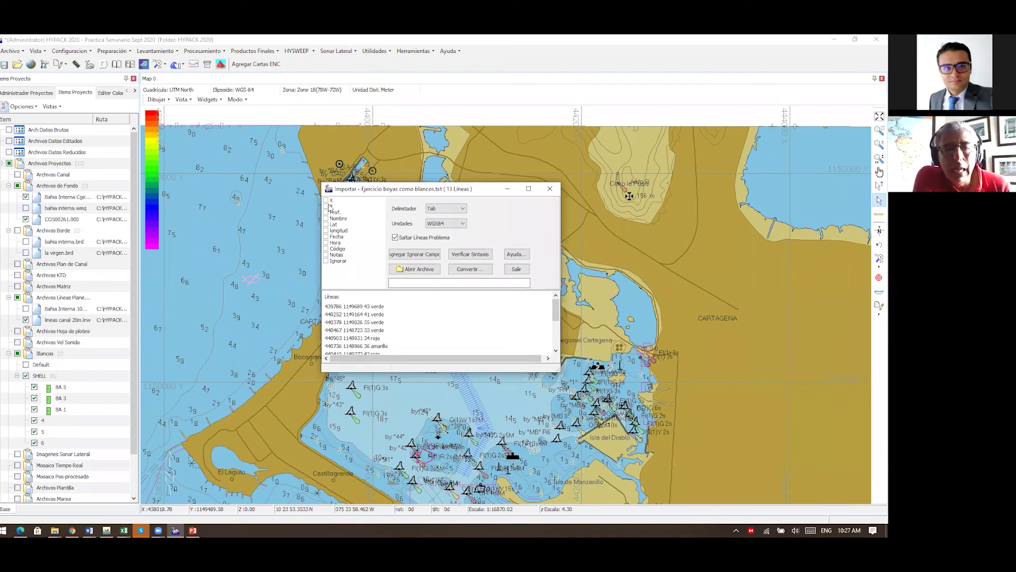
- Include the X, Y, Nombre and Código fields in the import and verify the file's syntax
click(326, 200)
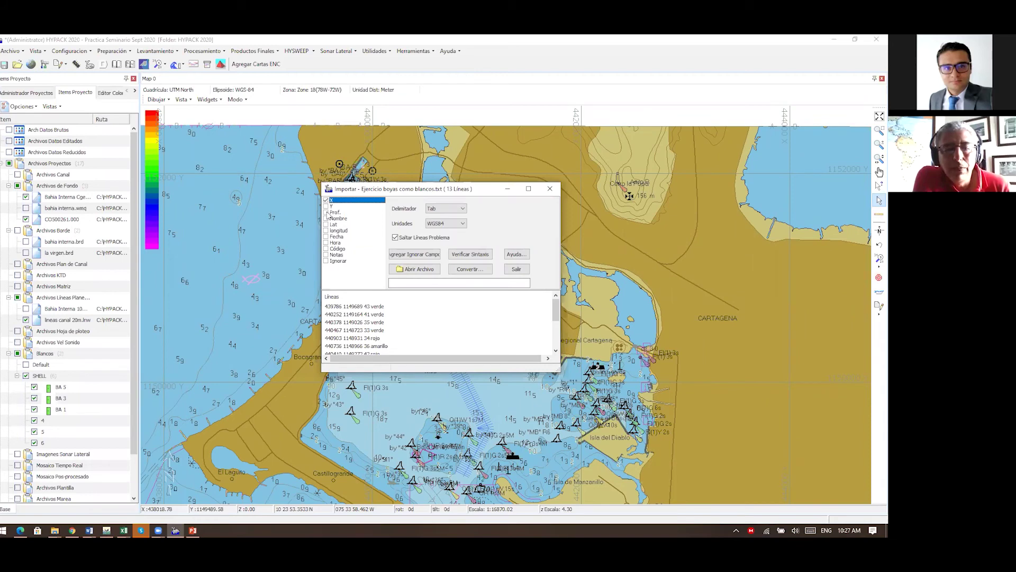
click(326, 207)
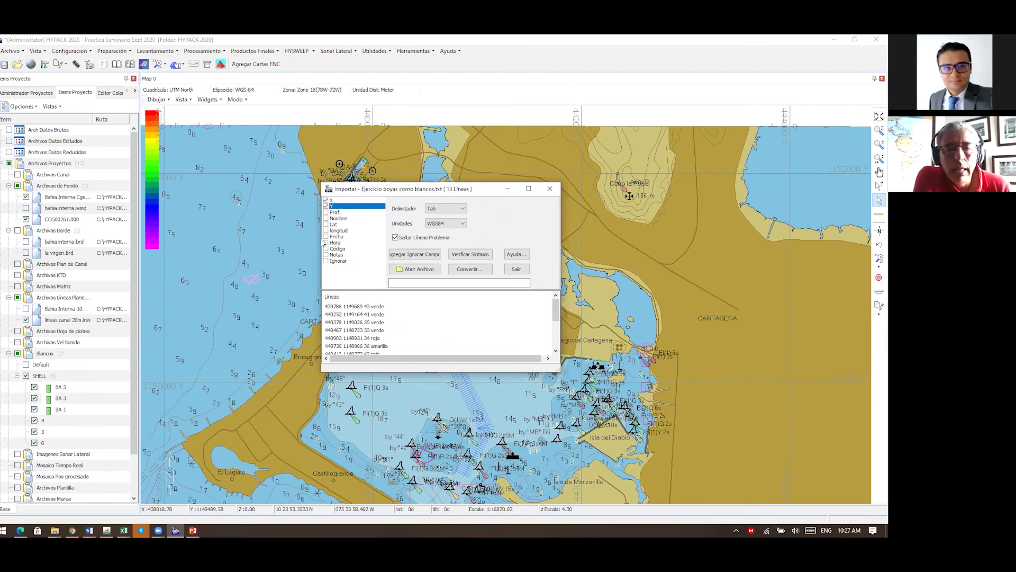
click(326, 218)
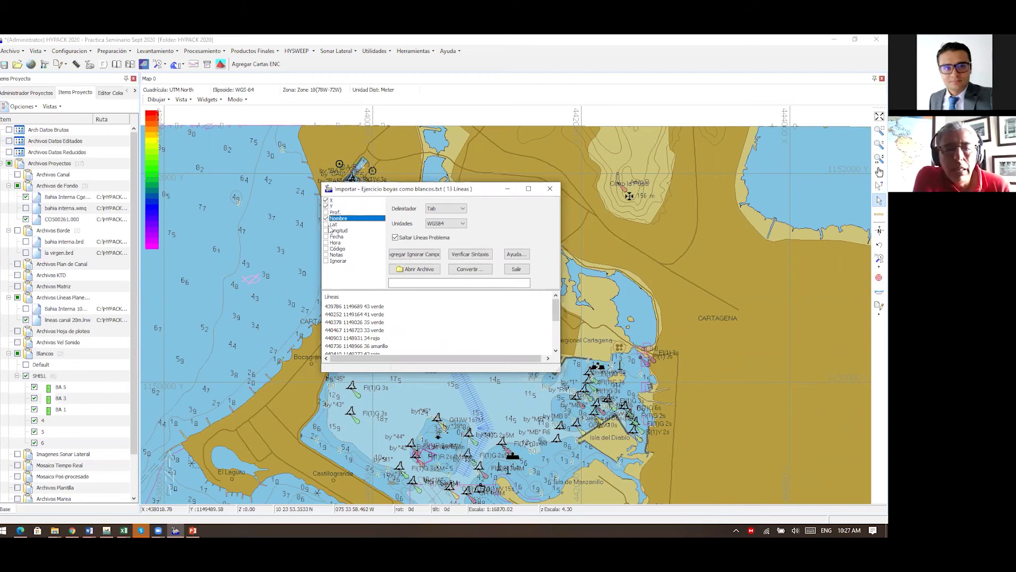
click(326, 248)
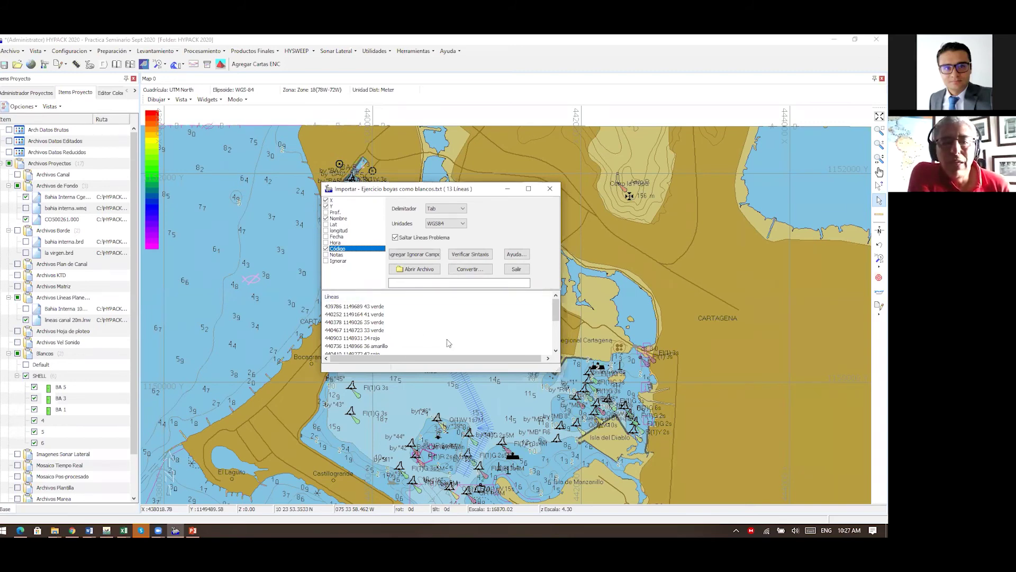
click(466, 255)
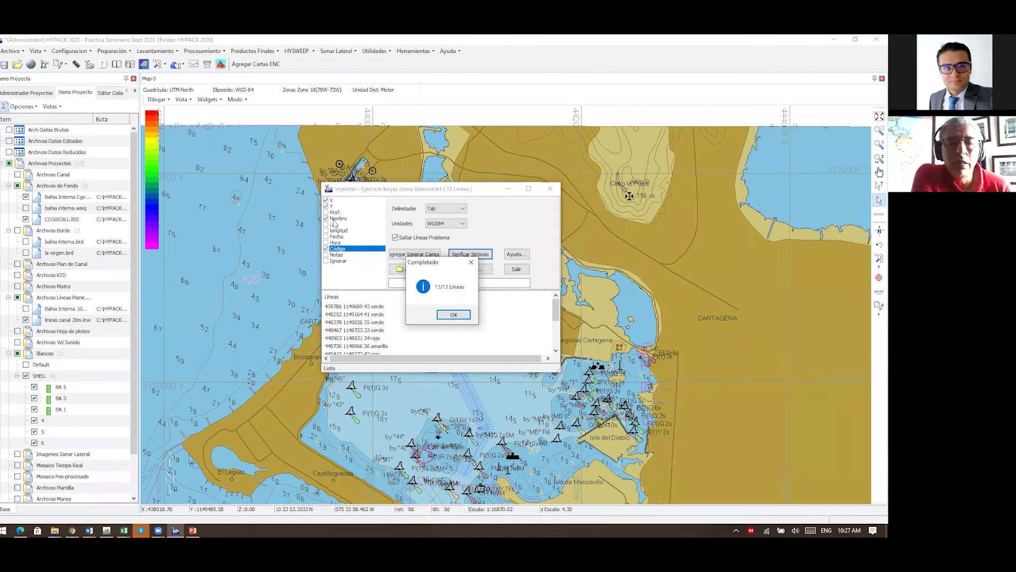
click(455, 314)
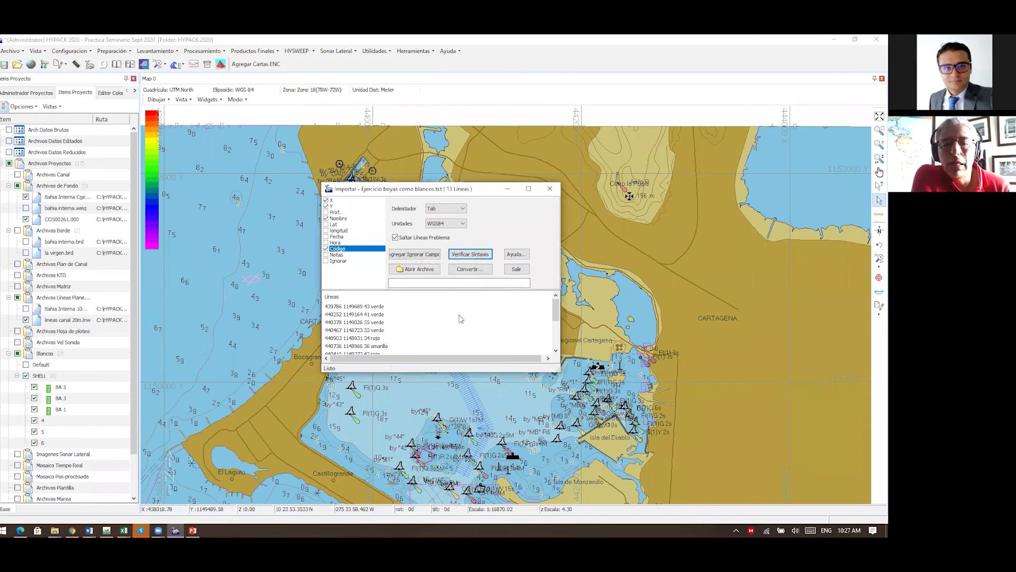
- Convert the file's lines into targets of the SHELL group and close the import window
click(475, 273)
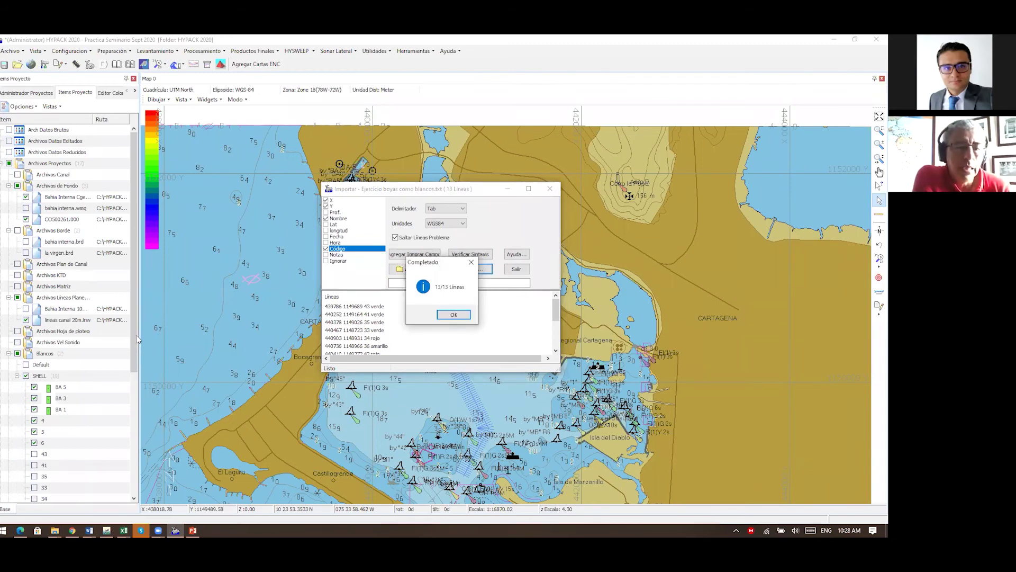
click(445, 316)
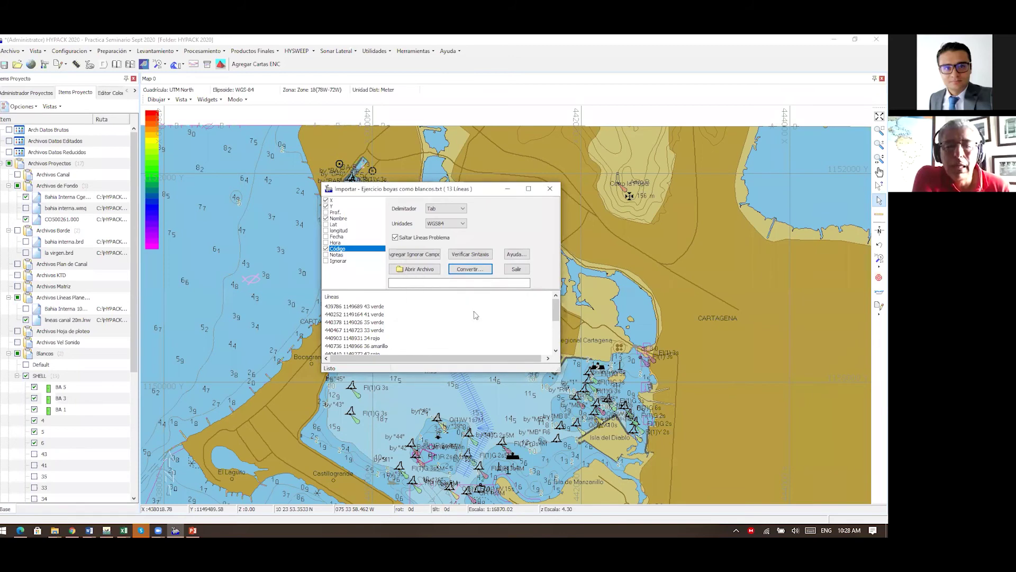
click(517, 270)
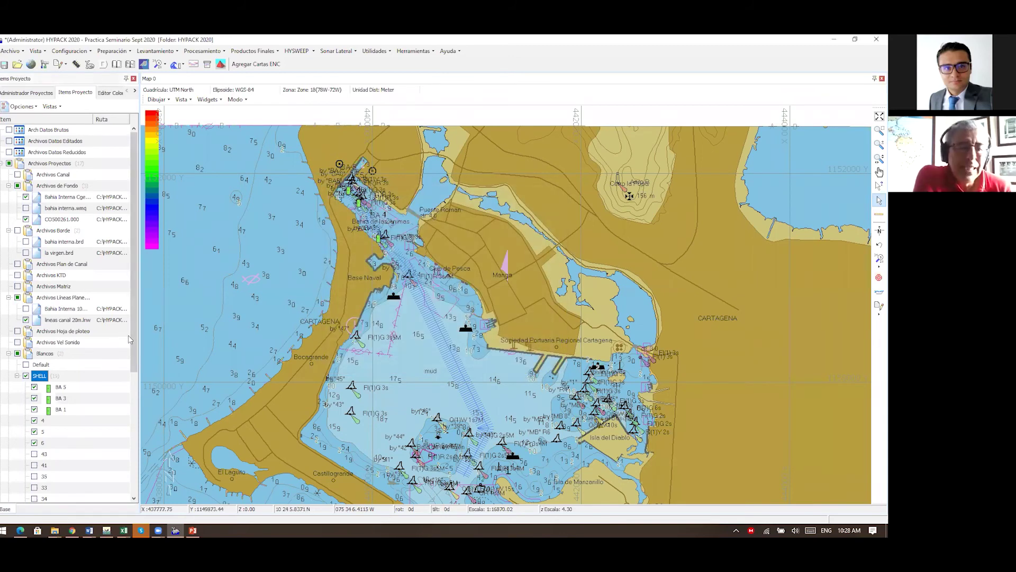
- Change the target display in the configuration from circle to Alarma and accept the setting
scroll(44, 373, down, 4)
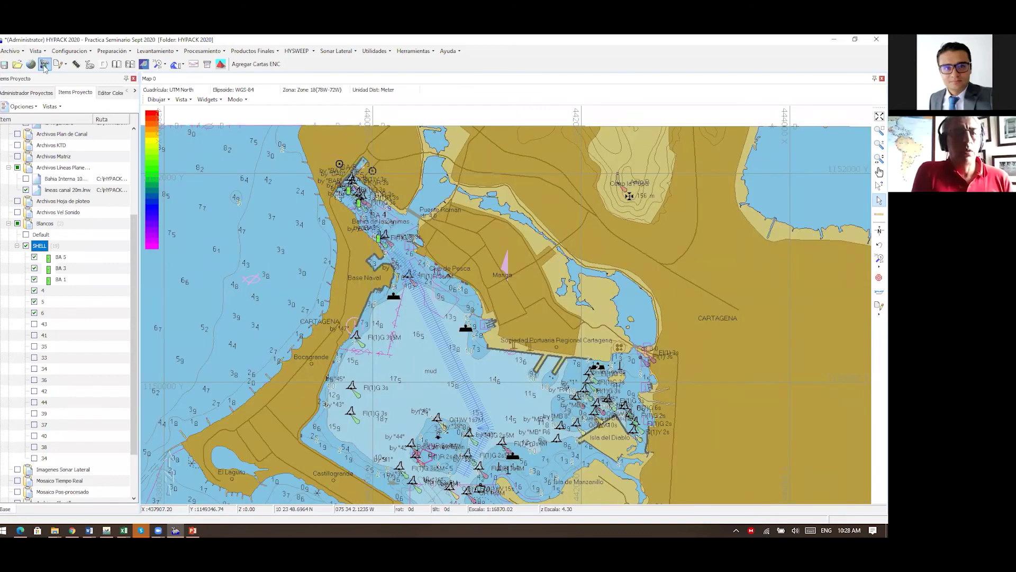
click(44, 64)
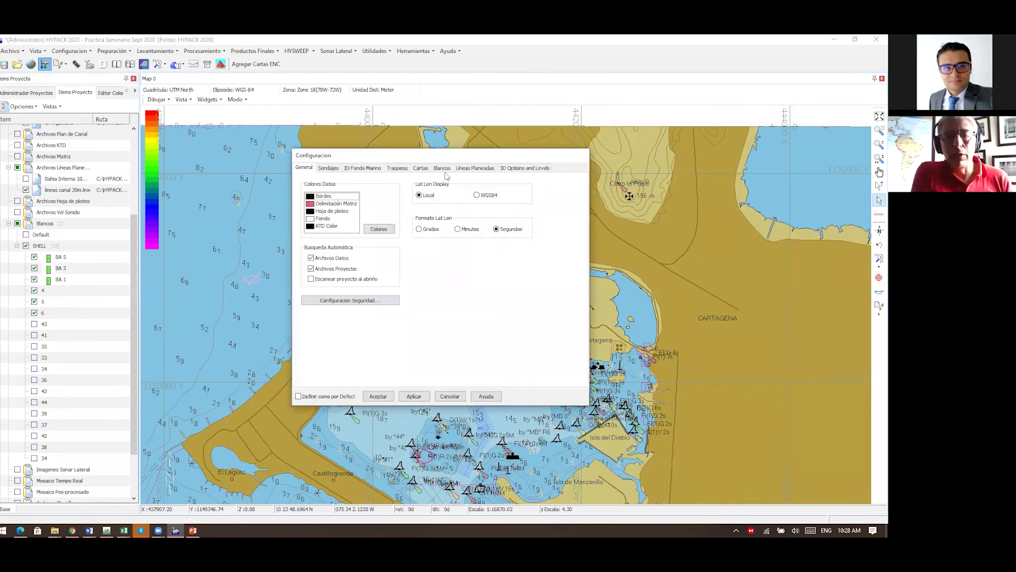
click(442, 168)
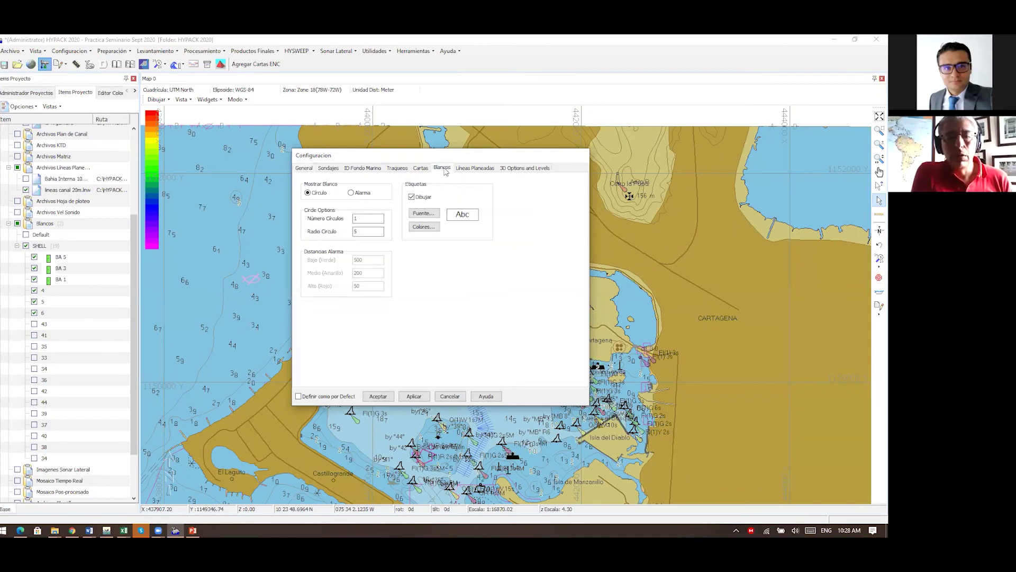
click(351, 193)
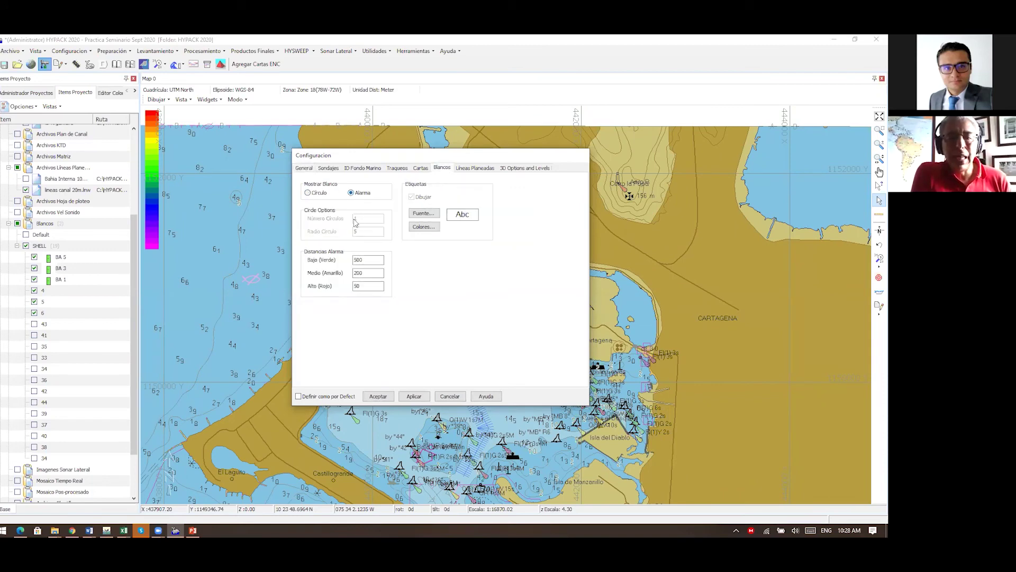
click(378, 397)
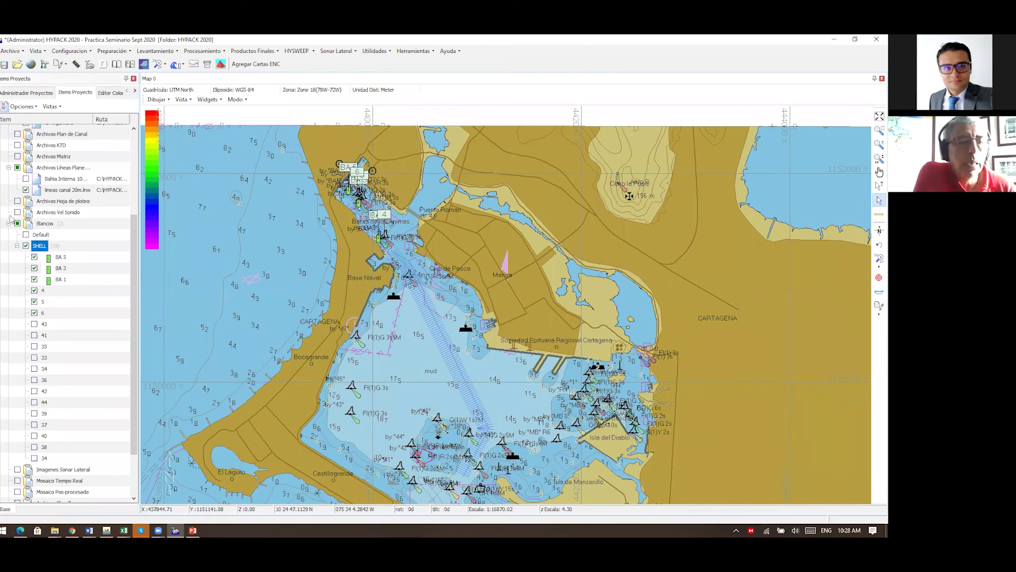
- Hide the CO500261.000 chart and show all targets of the SHELL group over the satellite image of the bay
scroll(9, 206, up, 2)
click(26, 156)
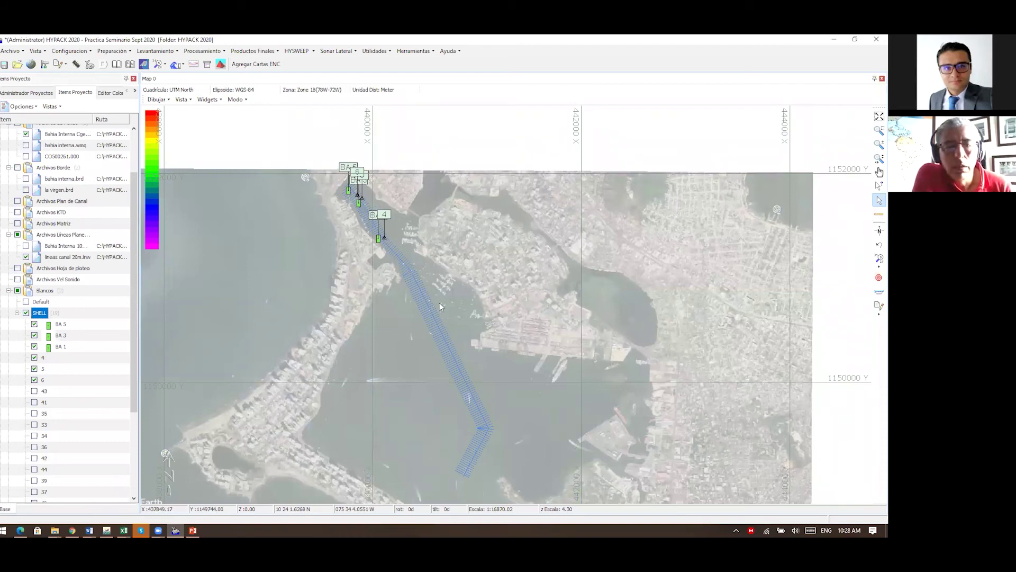
scroll(296, 295, down, 3)
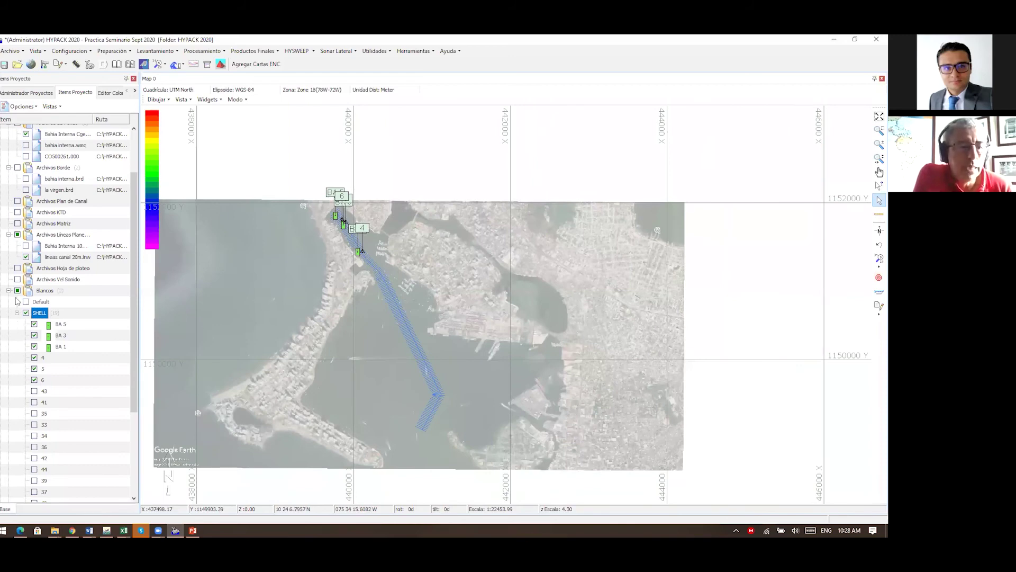
click(25, 313)
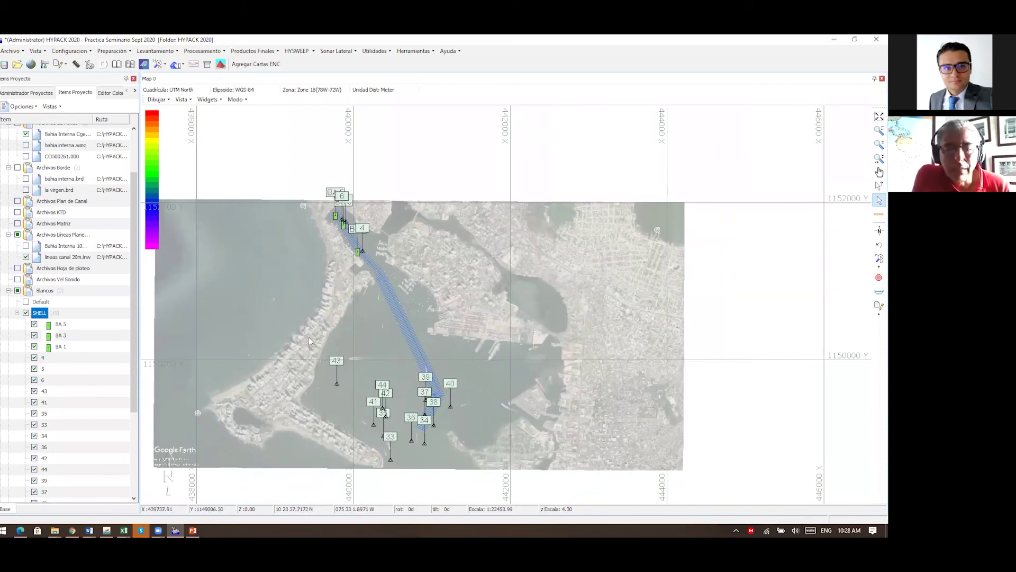
scroll(293, 347, up, 2)
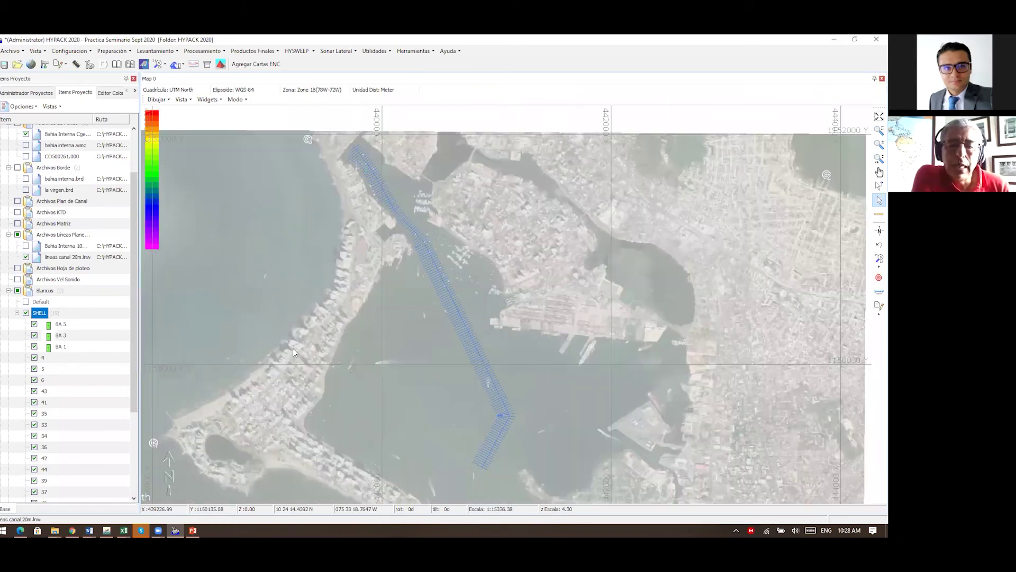
scroll(354, 410, up, 1)
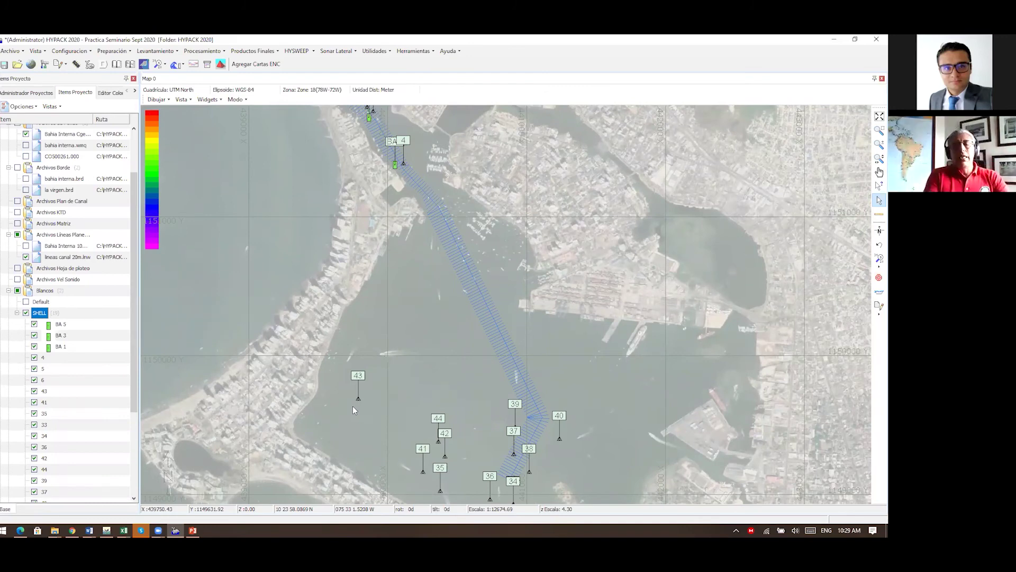
- Review the alarm distances in the target configuration beside the mapped buoys and close the dialog
click(46, 64)
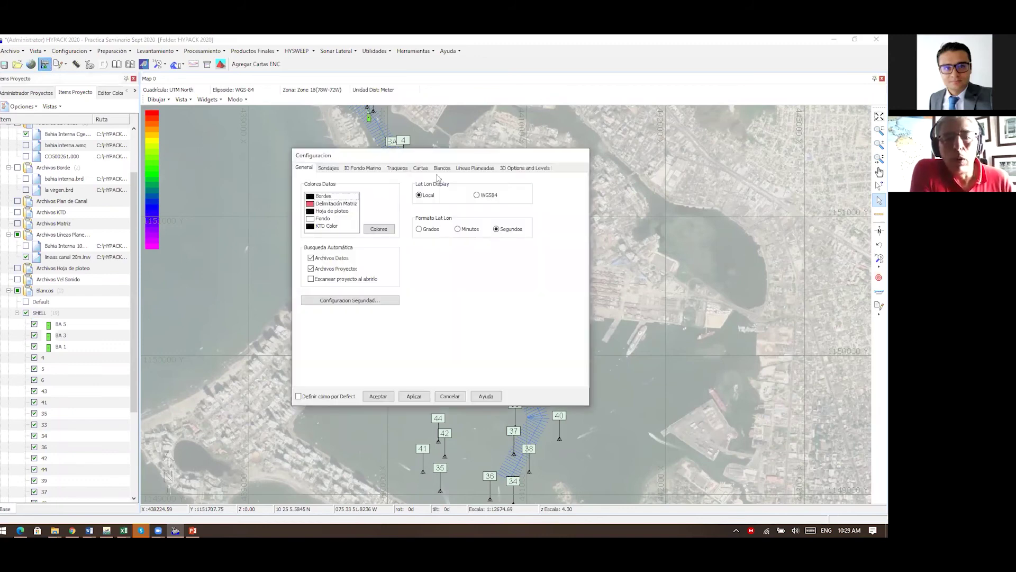
click(441, 169)
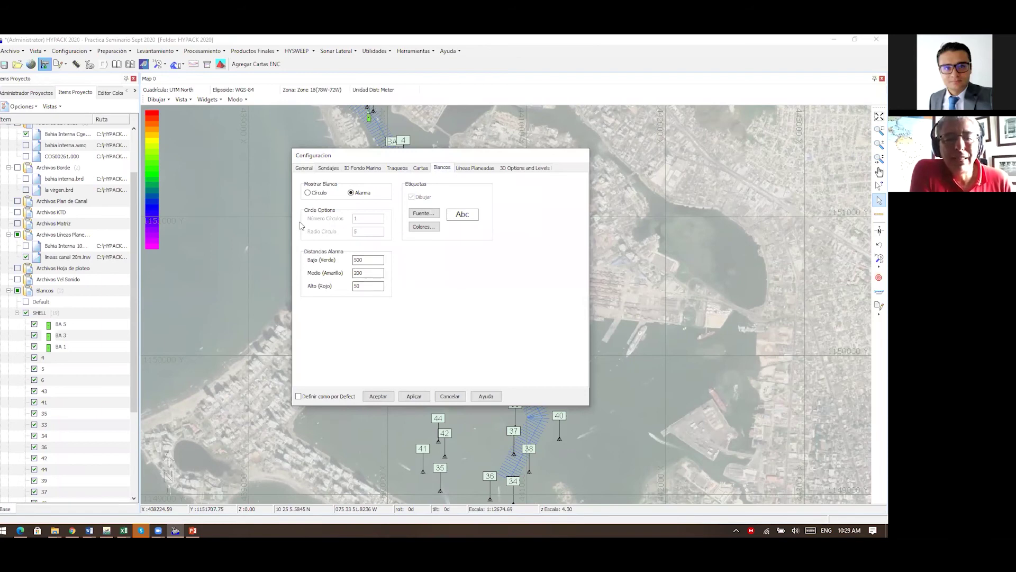
drag(475, 157, 755, 152)
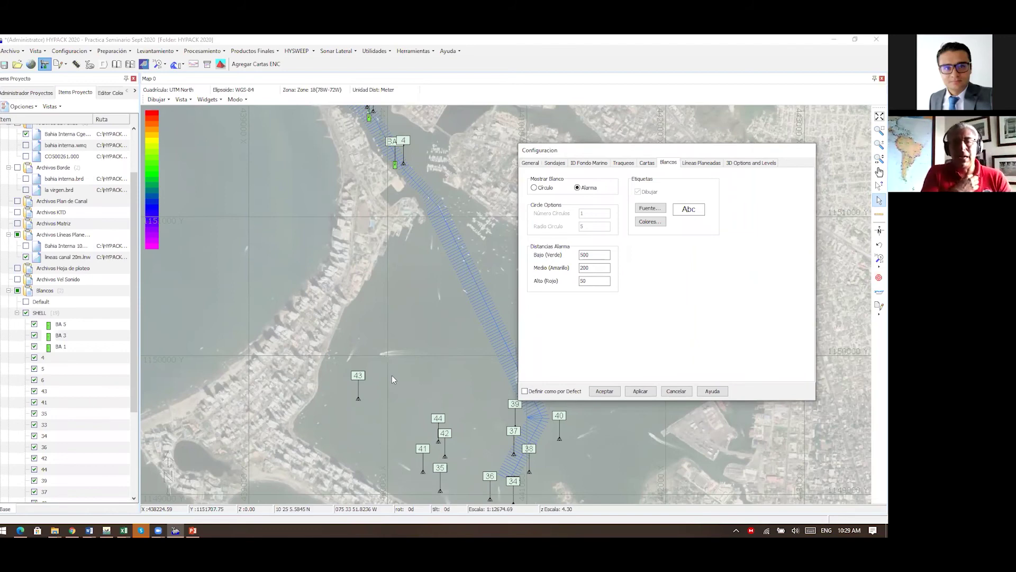
click(605, 393)
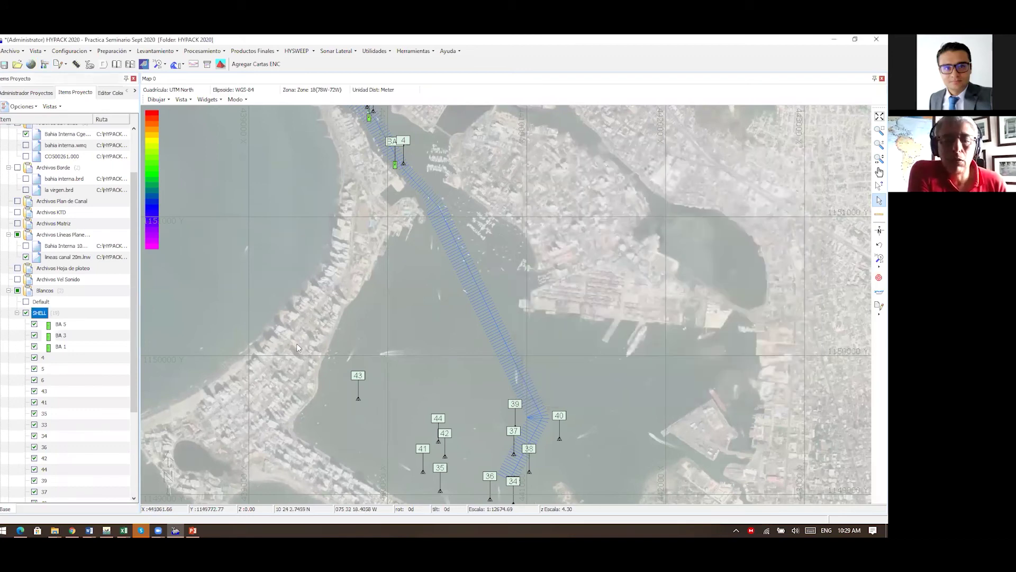
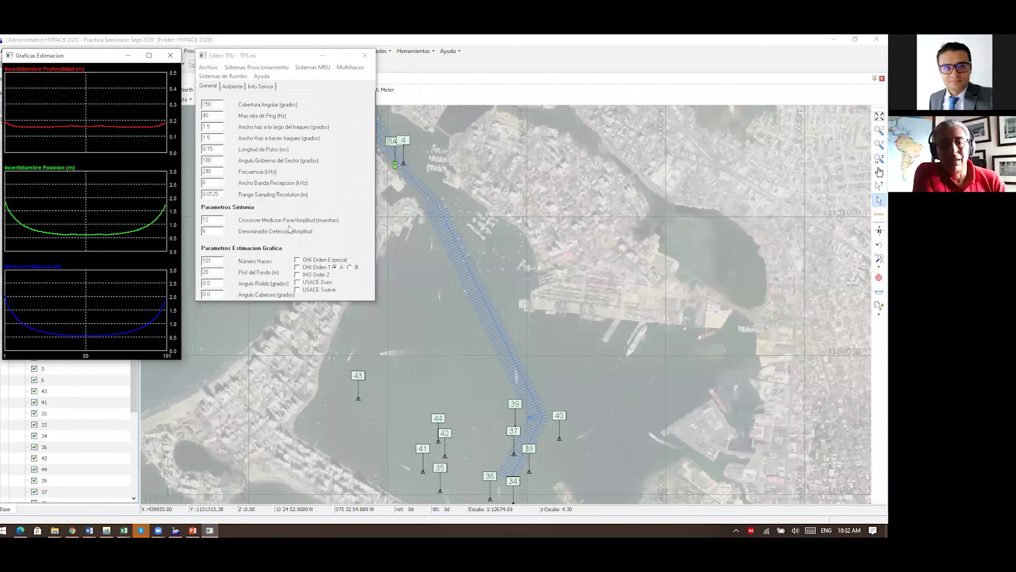
- Show the OHI Orden Especial limit in the TPU estimation graphs and try a positioning system uncertainty of 0.5 m
click(297, 260)
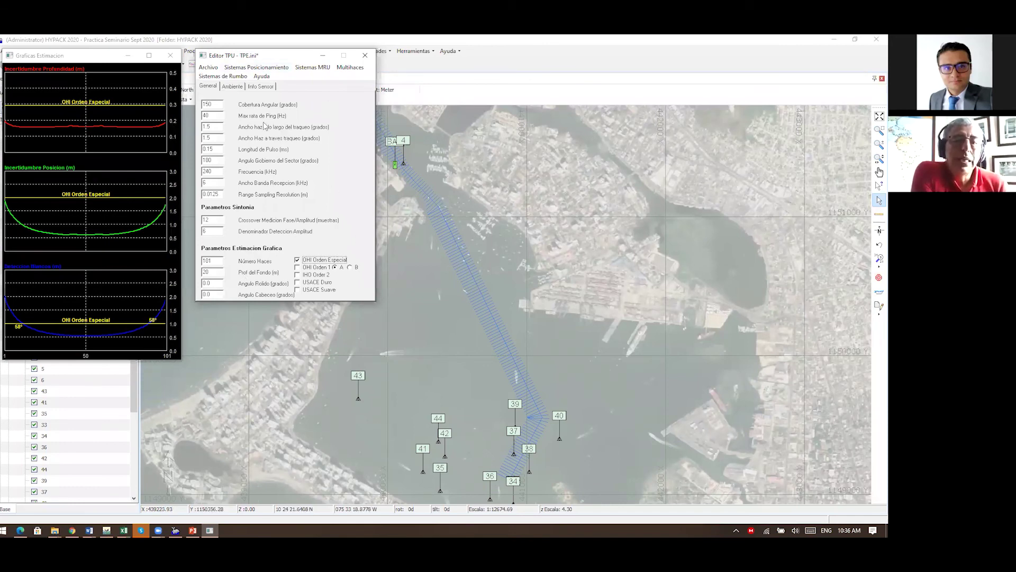
click(255, 87)
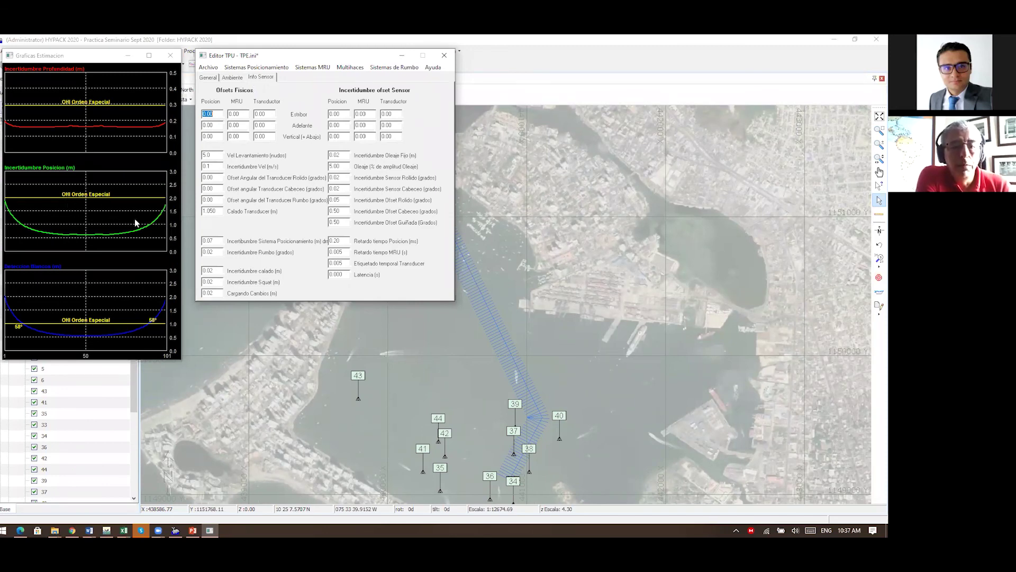
click(209, 240)
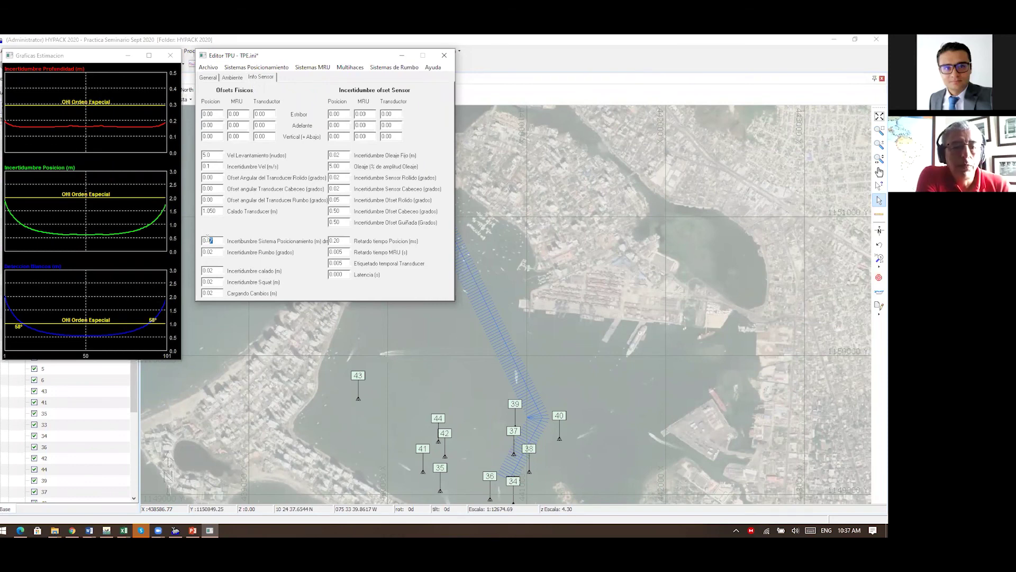
drag(207, 239, 209, 239)
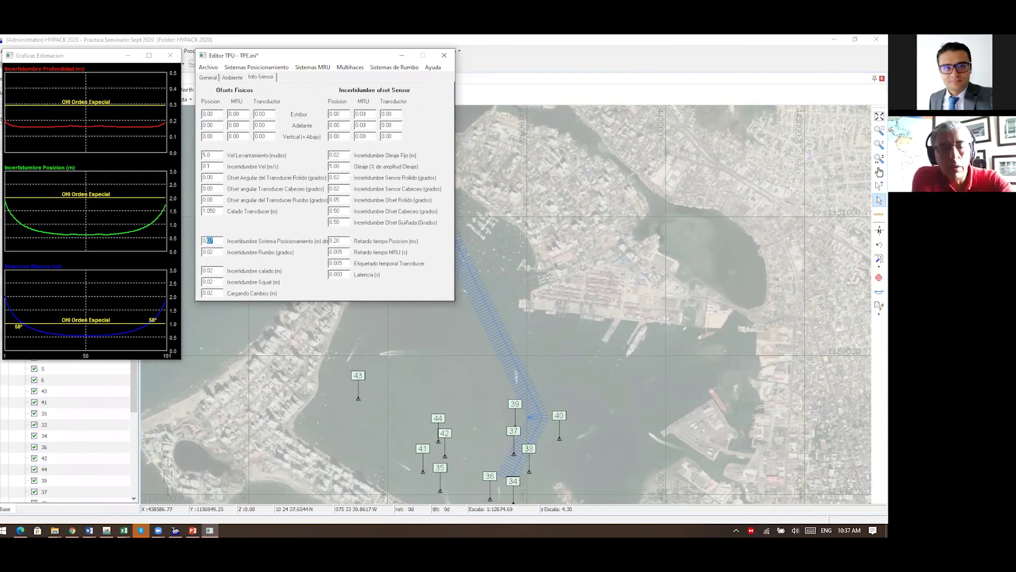
text(5)
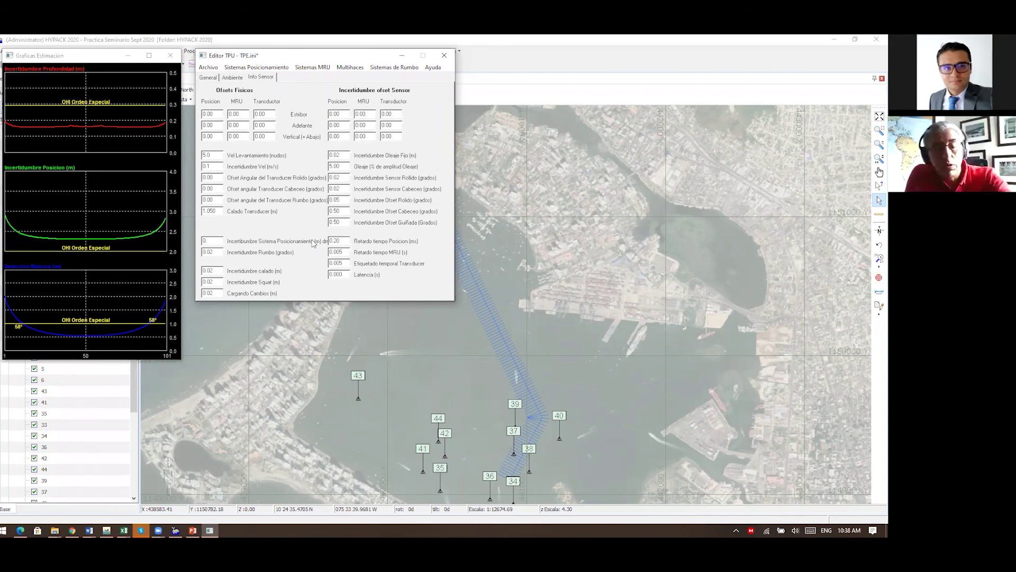
- Try a positioning system uncertainty of 0.3 m, restore it to 0.07 m and close the TPU editor
text(.3)
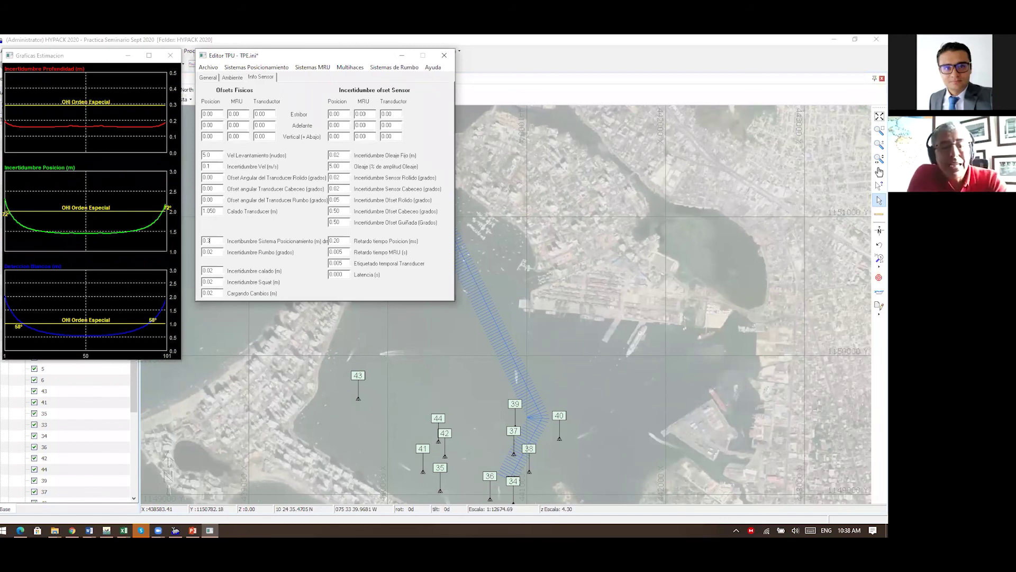
key(BackSpace)
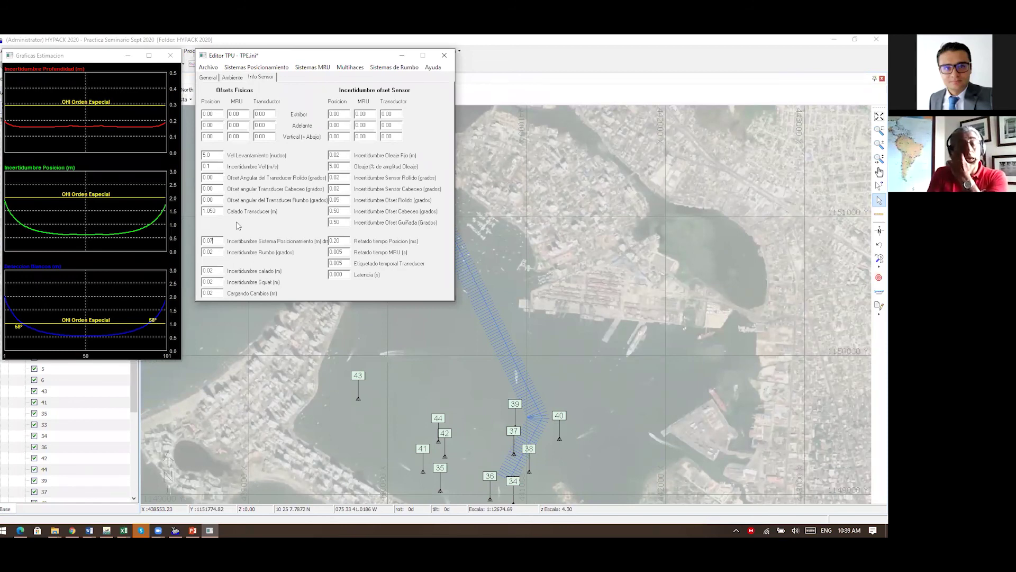
key(alt+F4)
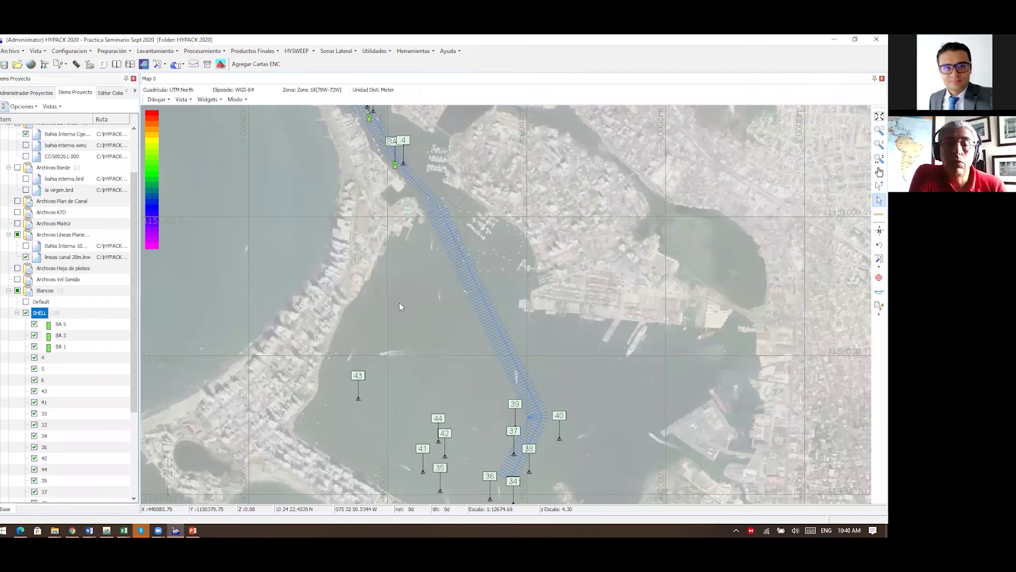